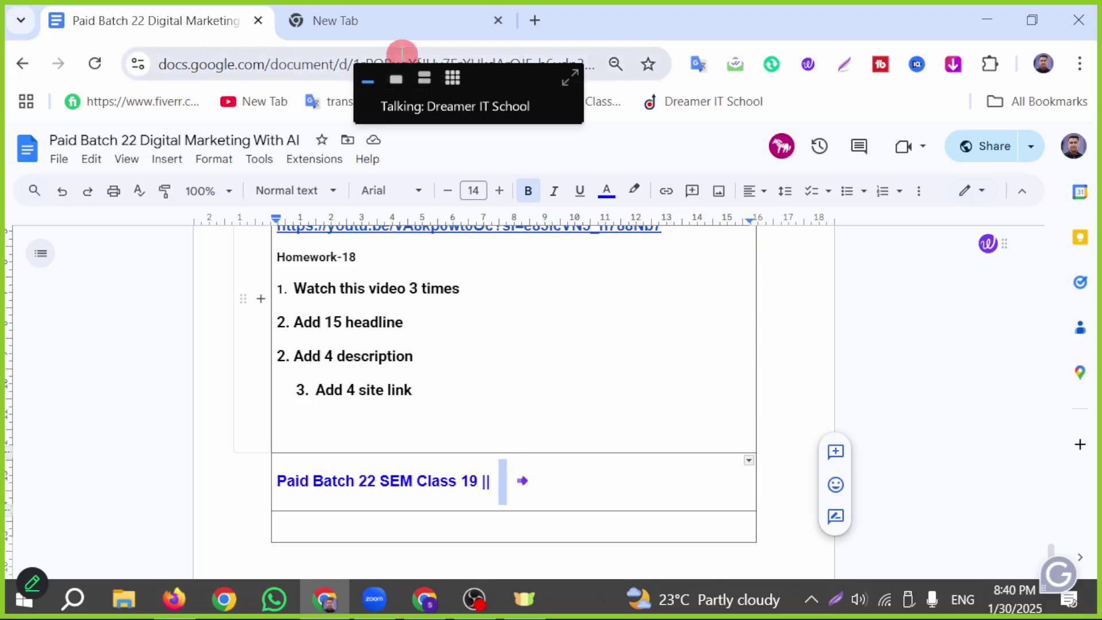
Open the Google Ads home page at ads.google.com in the empty browser tab
click(366, 10)
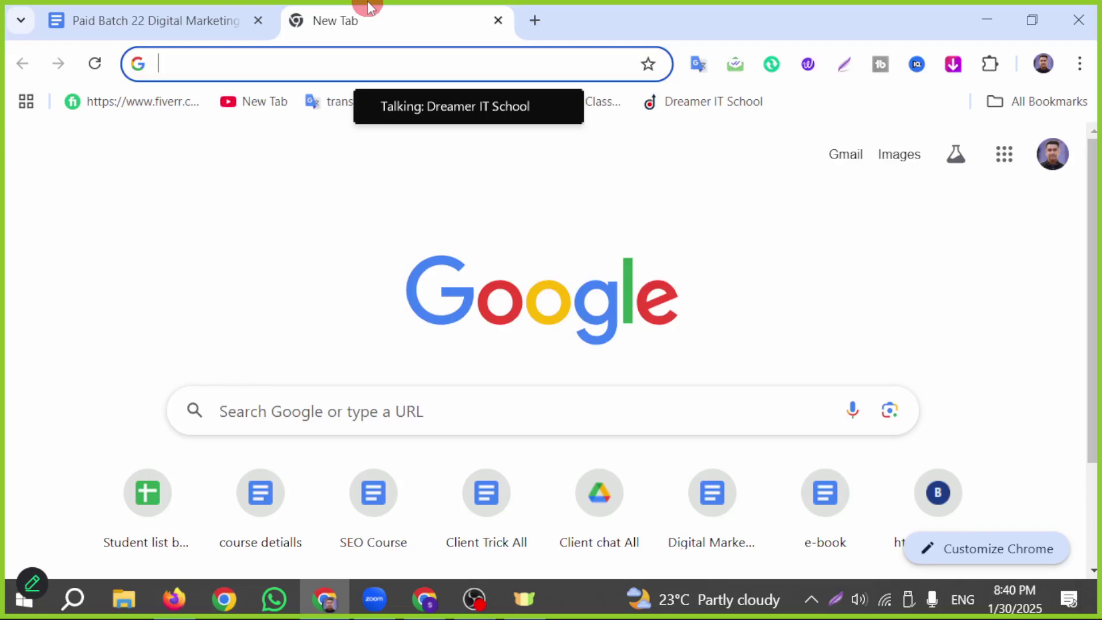
text(go)
key(BackSpace)
key(BackSpace)
text(ad)
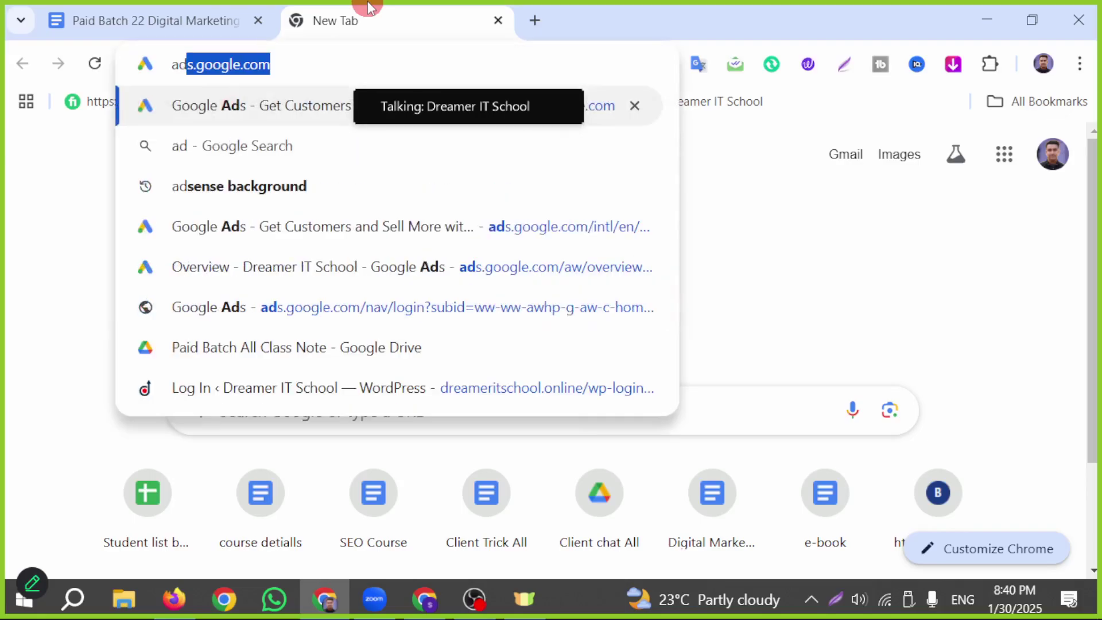
key(Return)
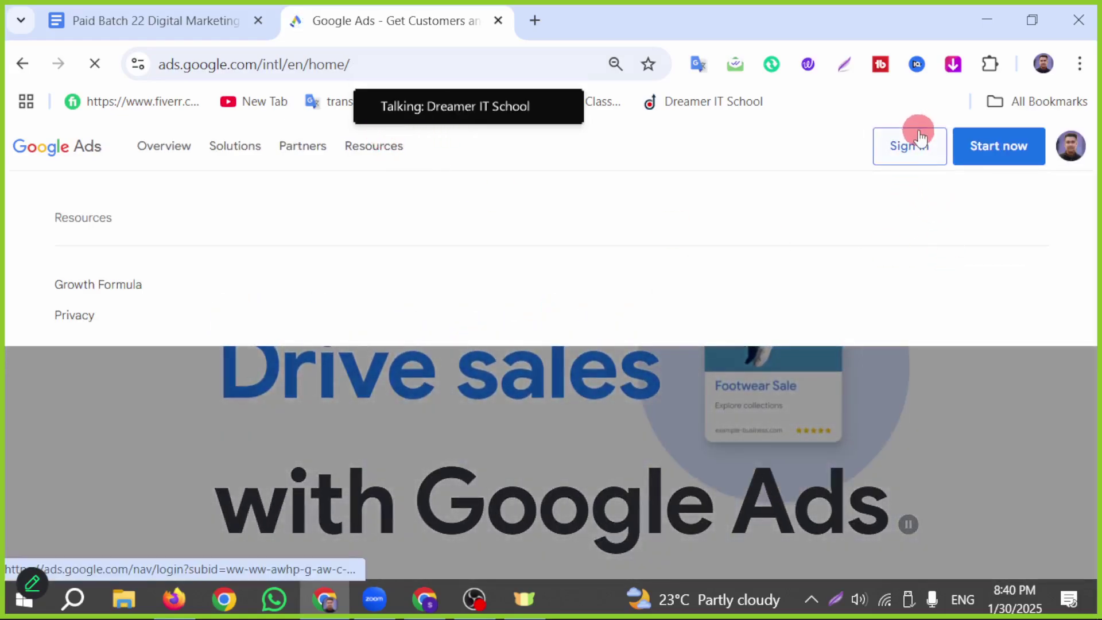
Sign in to Google Ads with the active Dreamer IT School account and move the meeting overlay out of the way
click(906, 146)
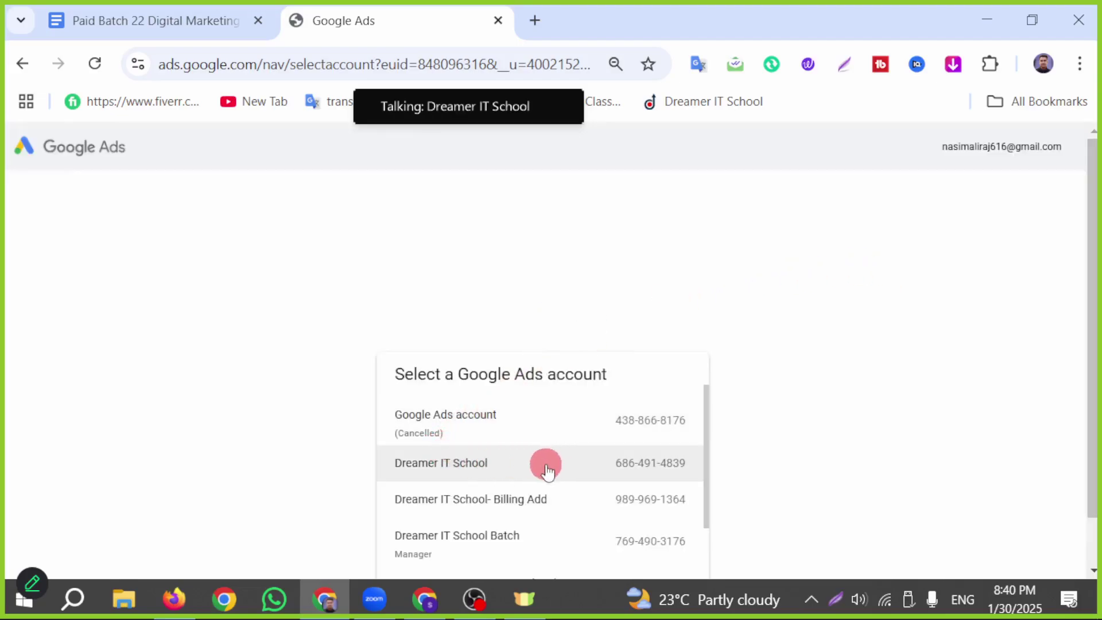
click(462, 461)
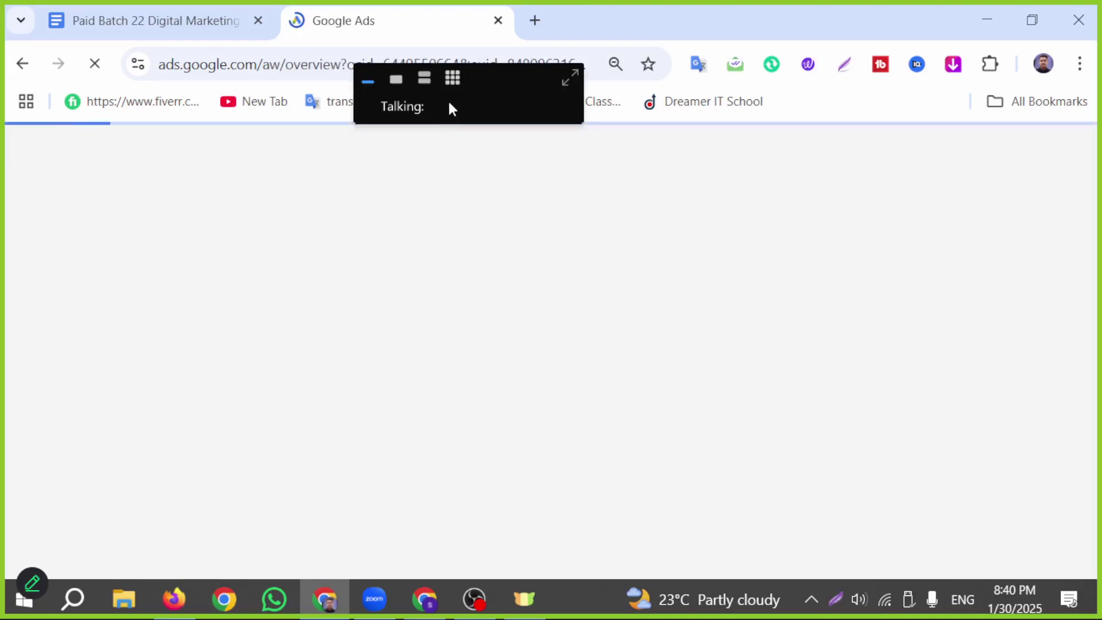
drag(450, 108, 1096, 379)
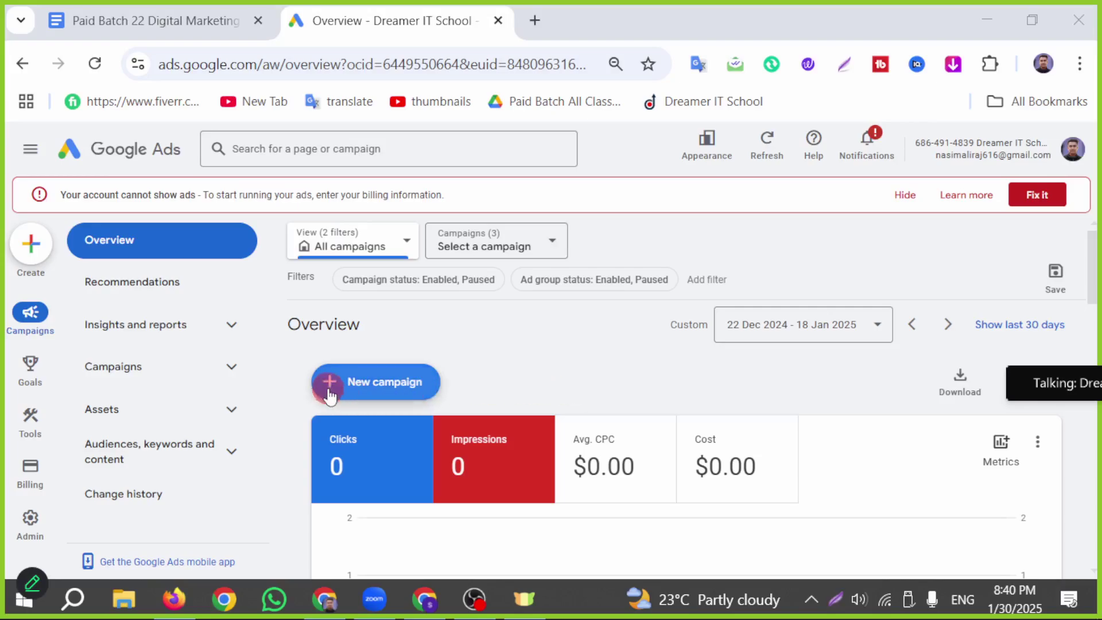
Start a new campaign in the account and hide the billing warning
click(363, 381)
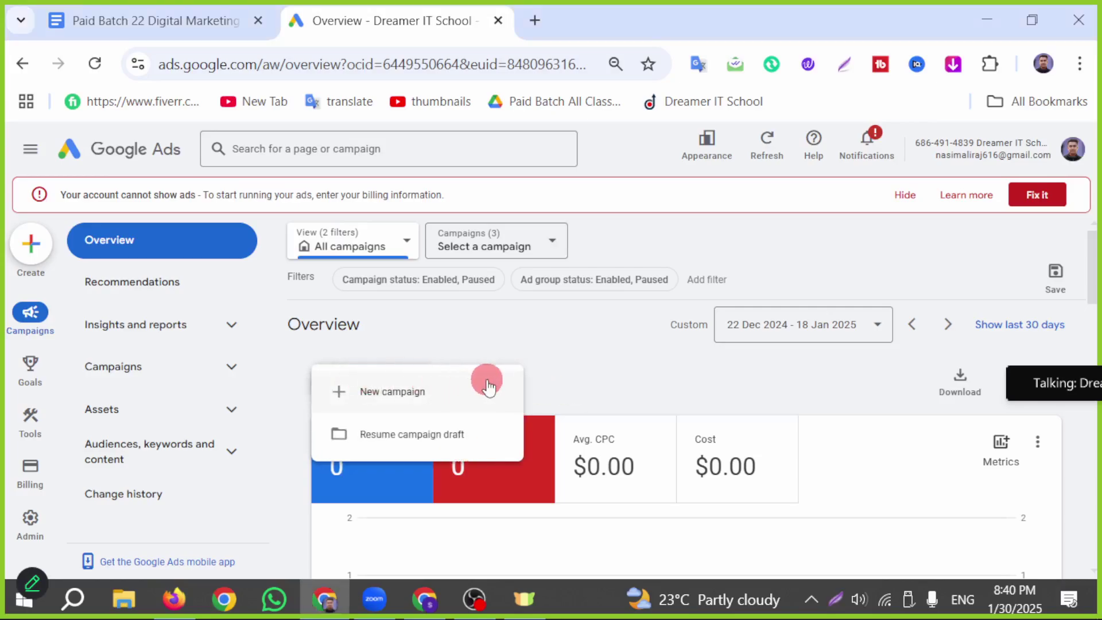
click(402, 392)
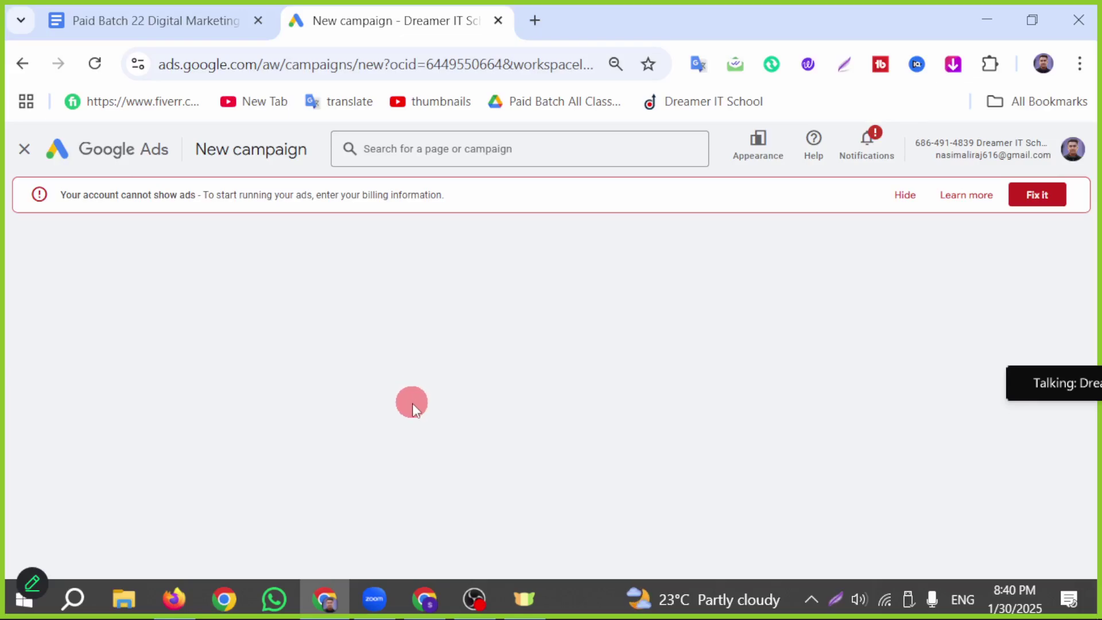
click(905, 196)
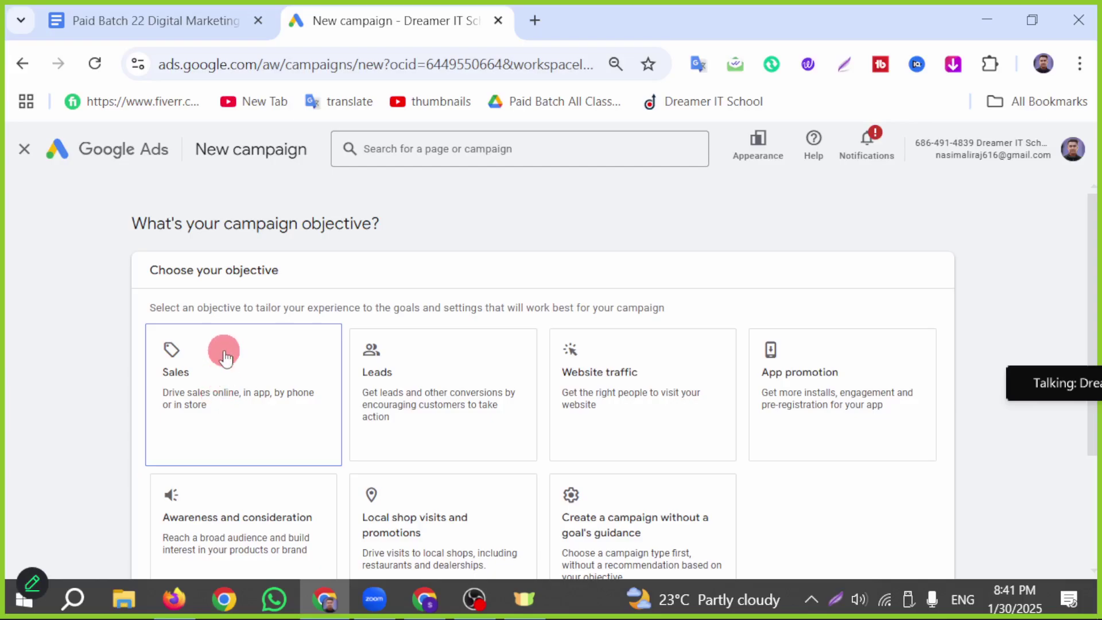
Choose Sales as the campaign objective and continue with the account-default conversion goals
click(195, 378)
scroll(197, 369, down, 3)
scroll(140, 438, up, 1)
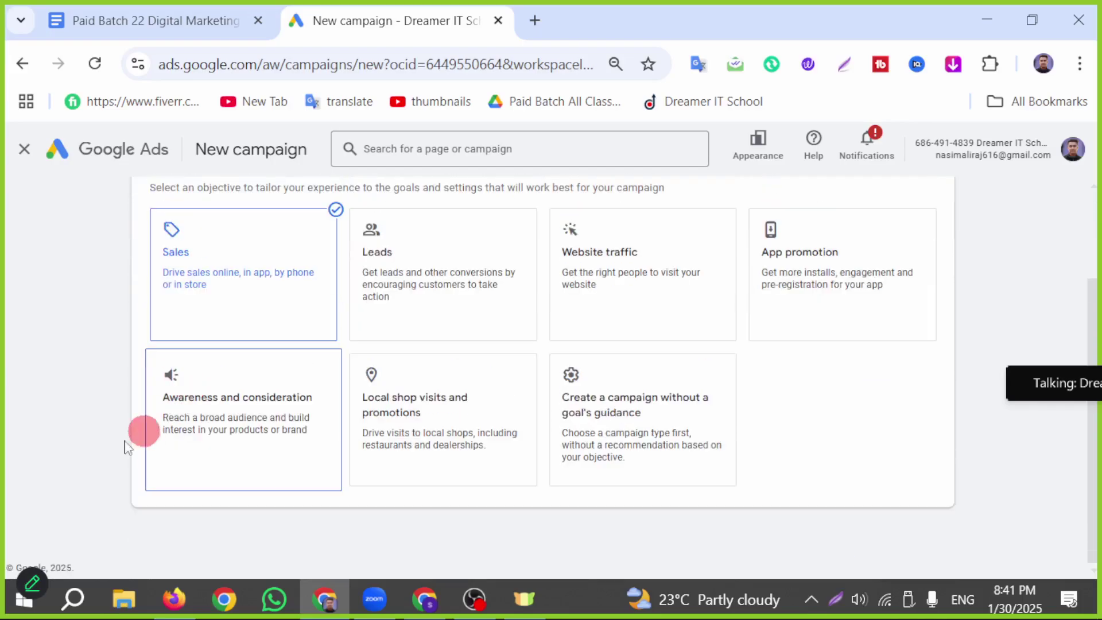
scroll(104, 438, down, 2)
scroll(115, 434, down, 2)
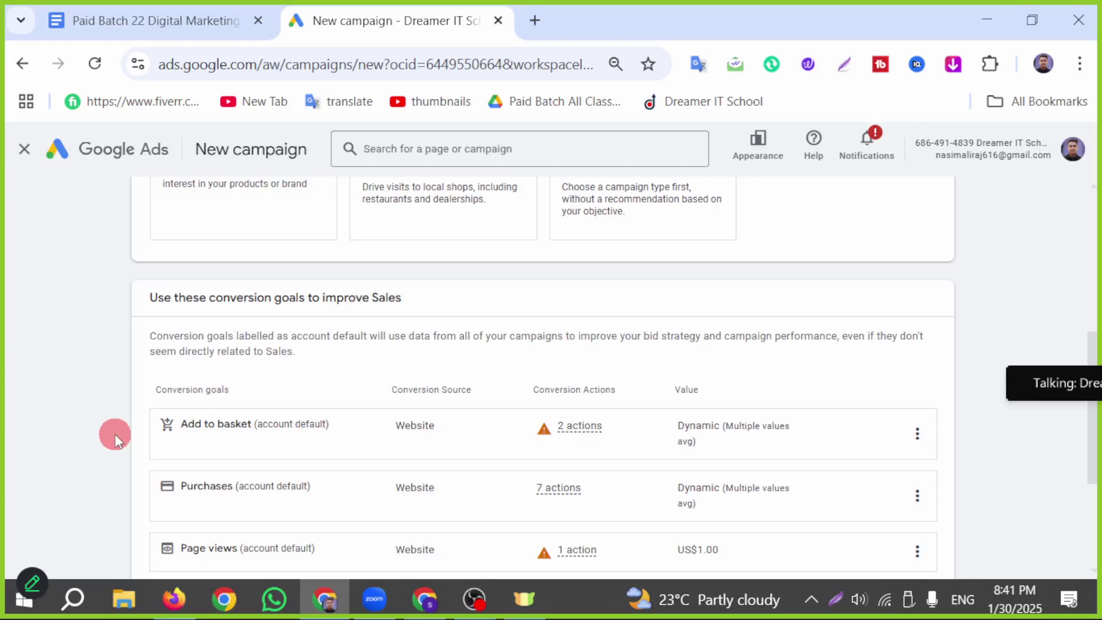
scroll(112, 435, down, 4)
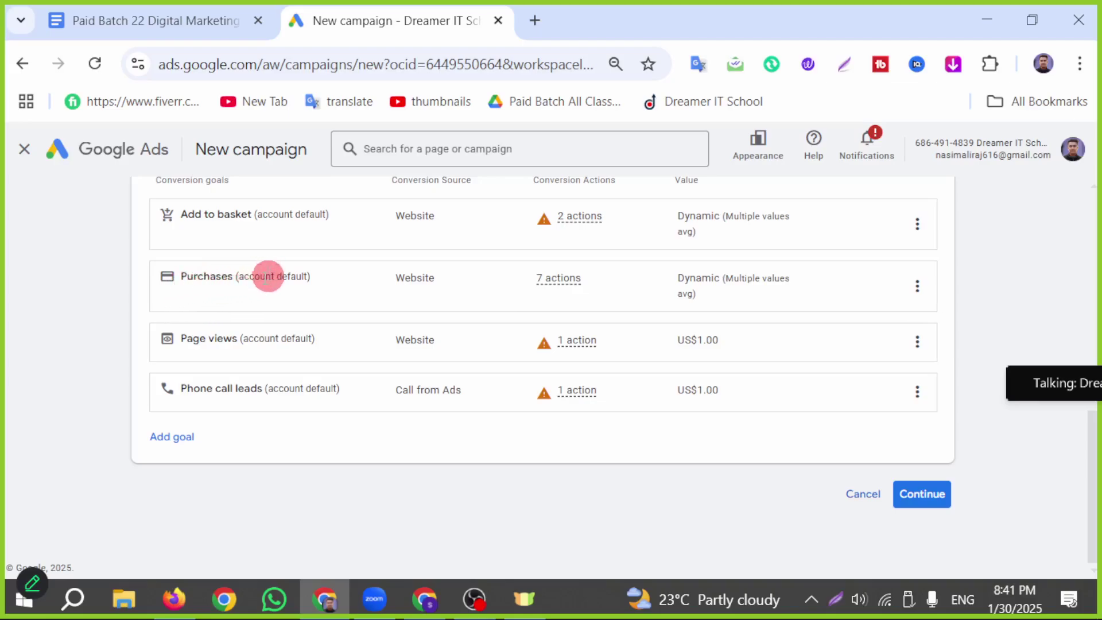
click(920, 497)
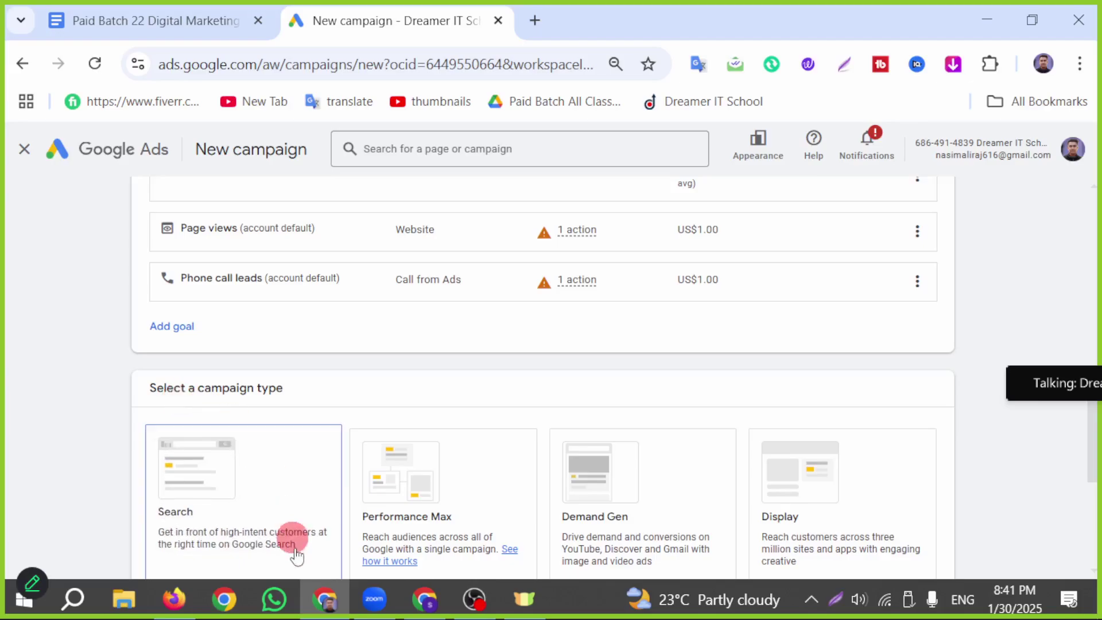
Outline the Display option with the screen-capture tool, close the capture and choose Display as the campaign type
scroll(293, 554, down, 3)
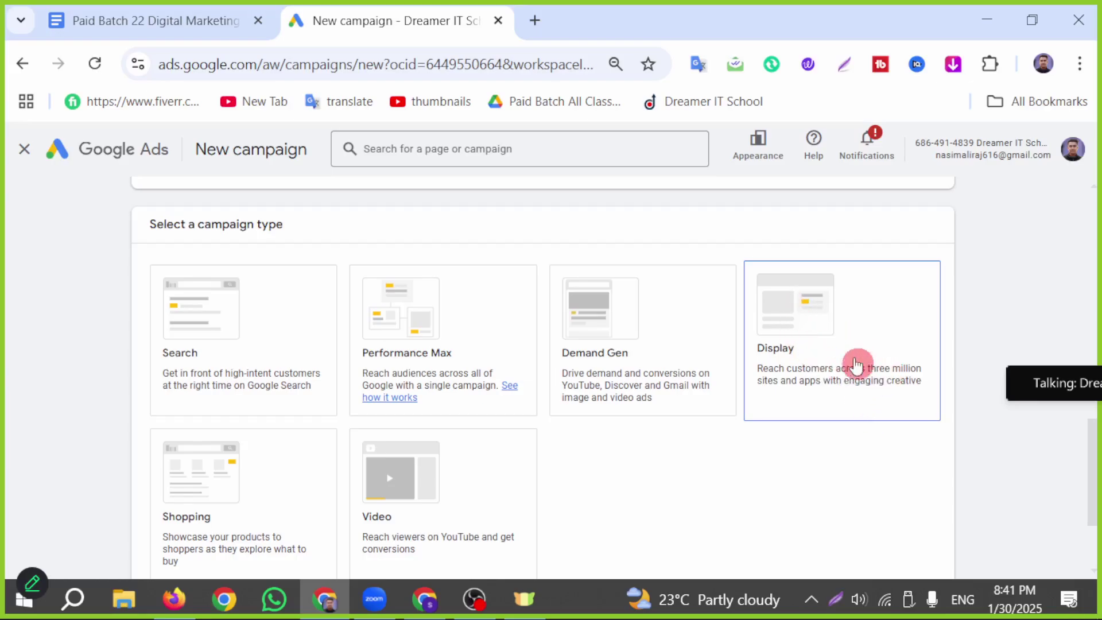
click(837, 601)
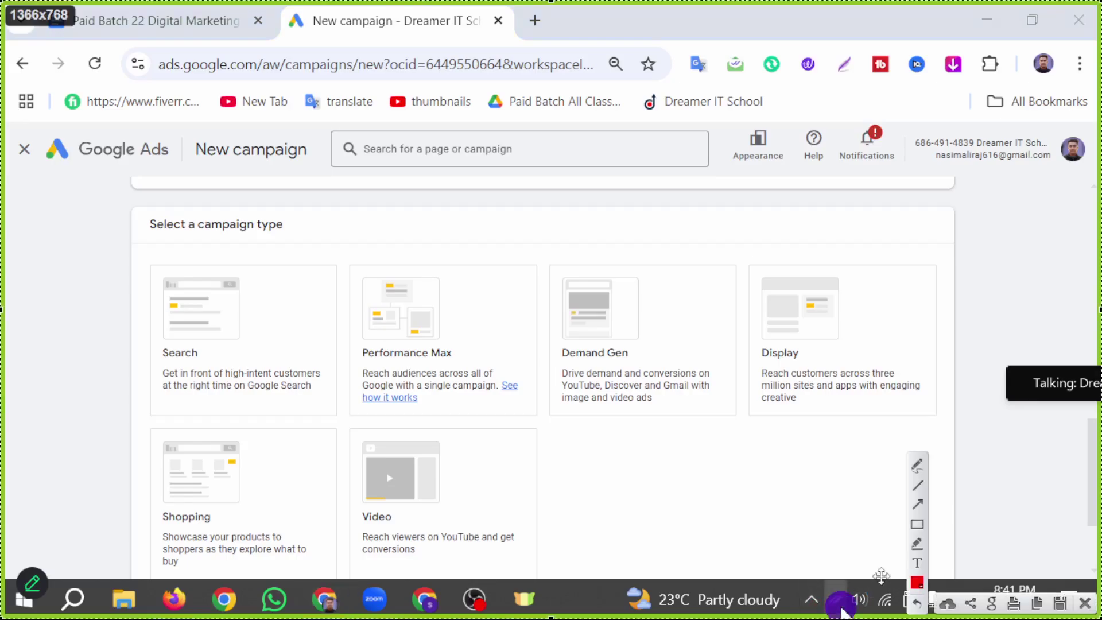
mouse_move(754, 263)
mouse_down()
mouse_move(918, 428)
mouse_move(948, 415)
mouse_up()
click(839, 603)
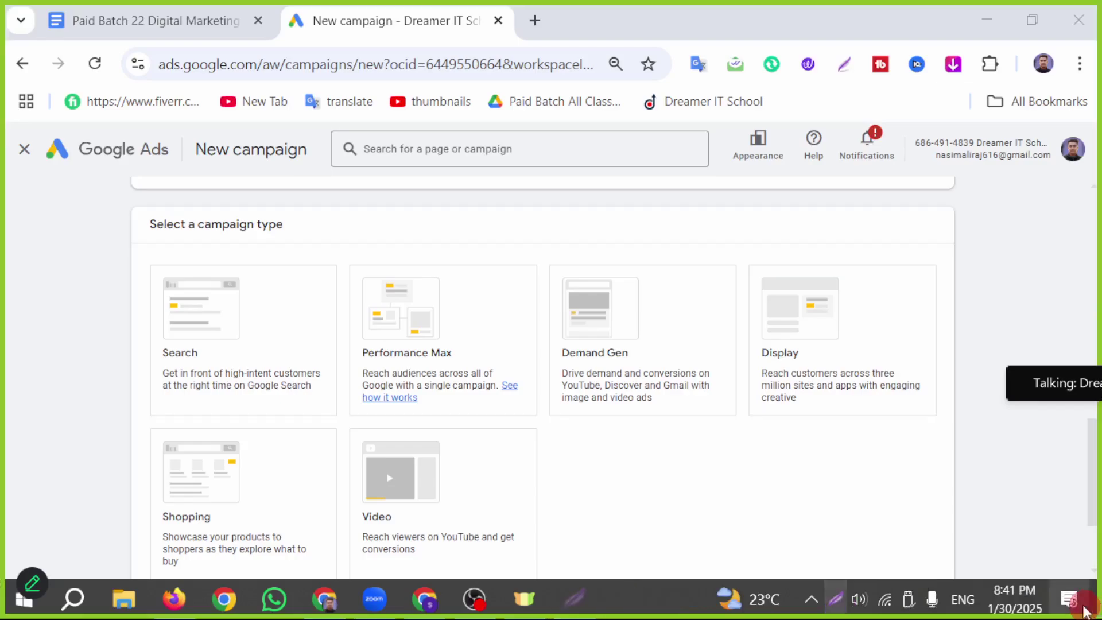
scroll(866, 383, down, 2)
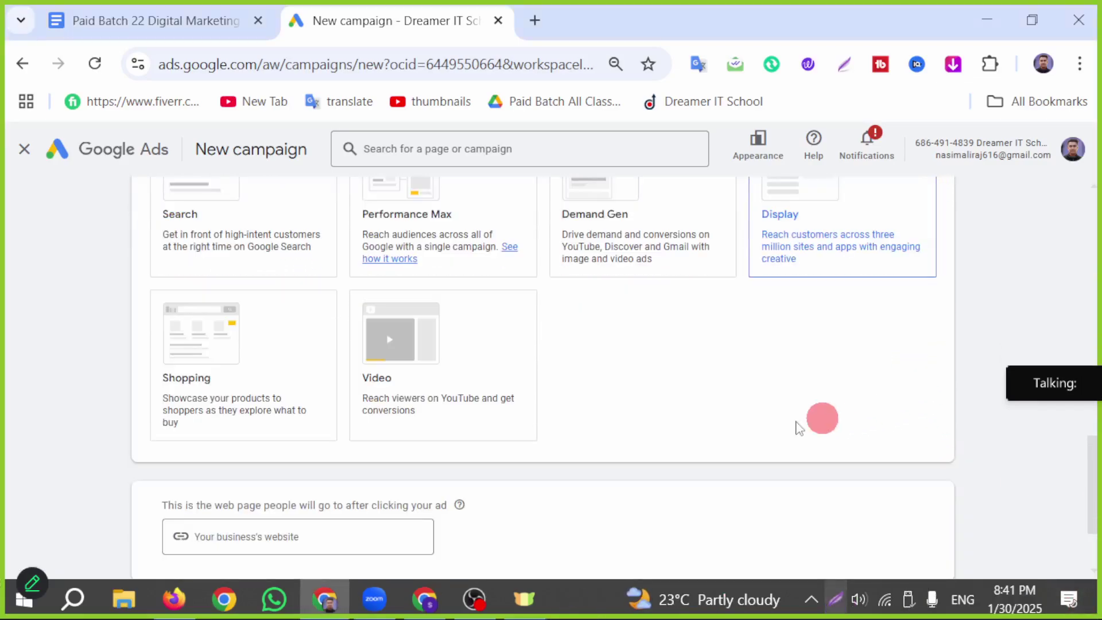
scroll(822, 418, down, 2)
click(254, 437)
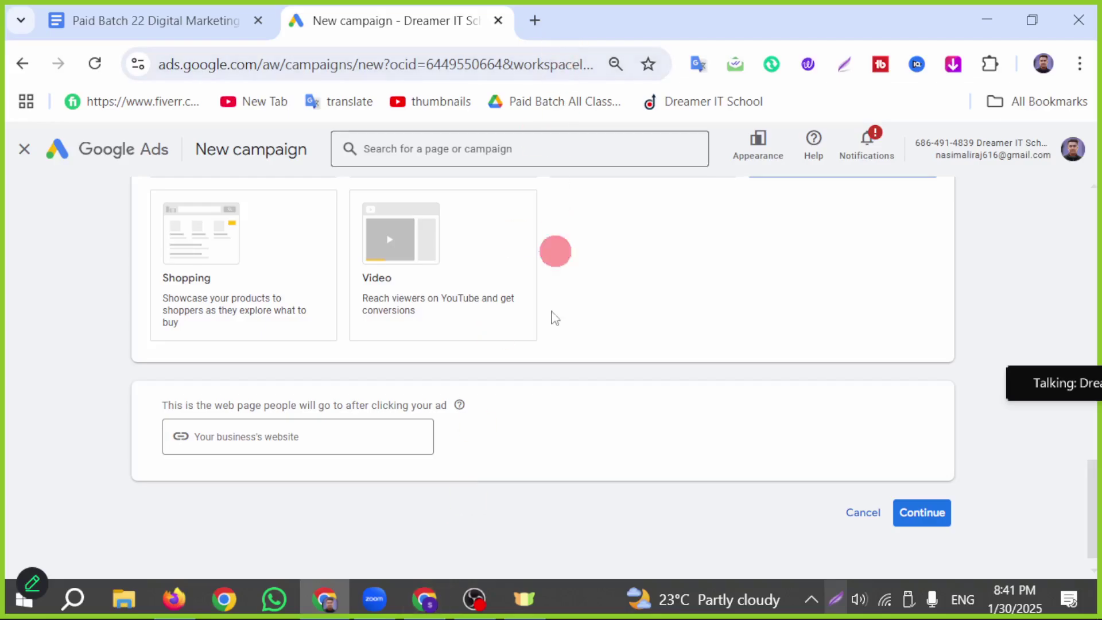
click(1030, 72)
scroll(837, 402, down, 5)
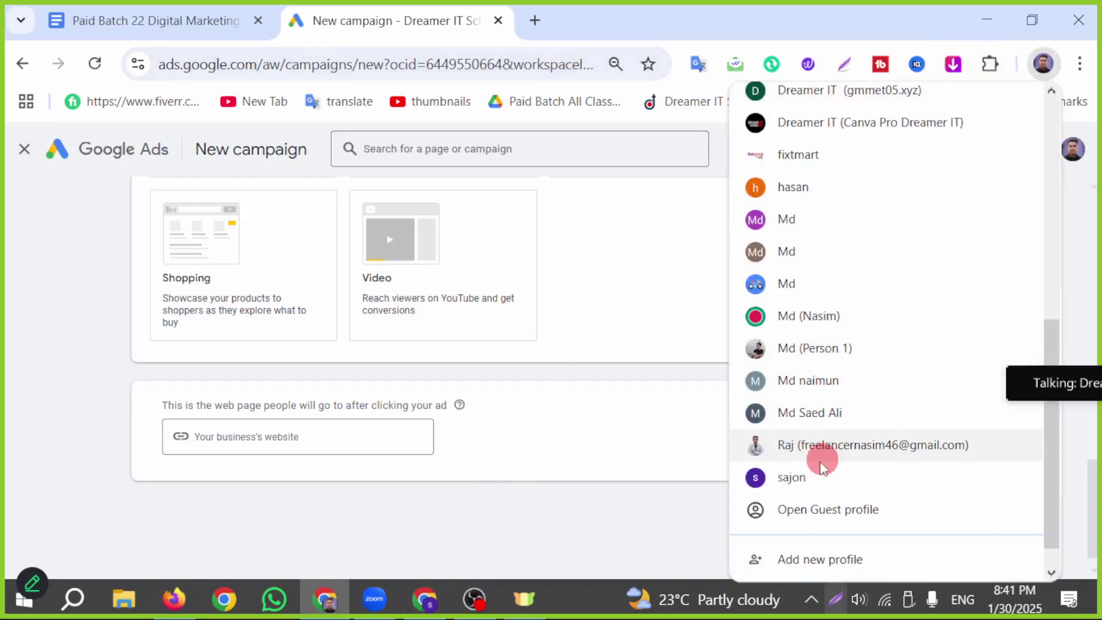
click(824, 458)
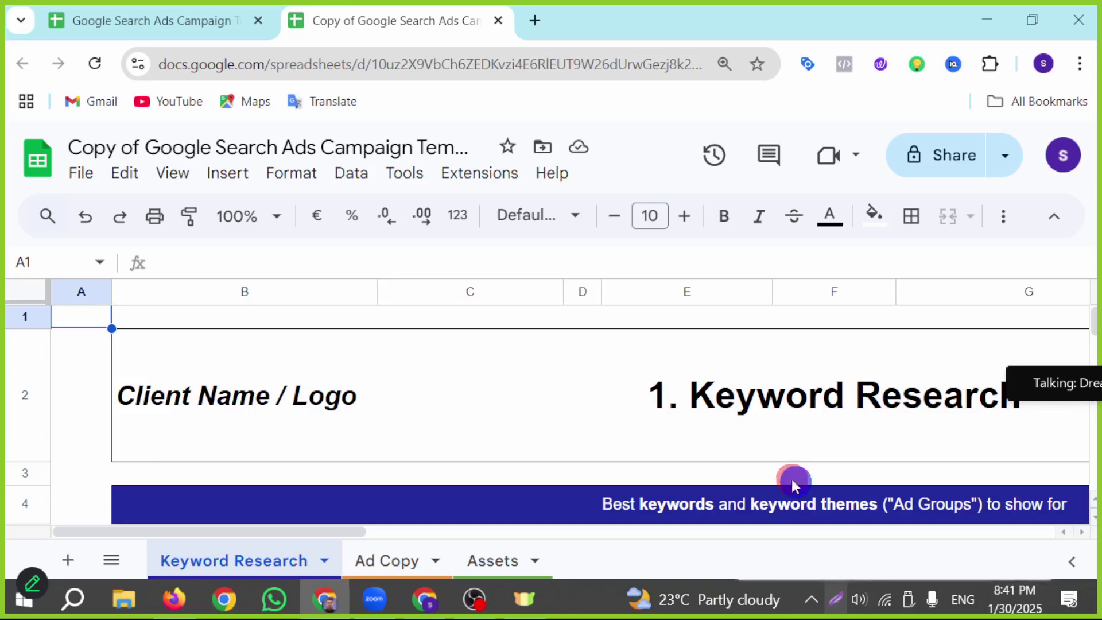
click(535, 20)
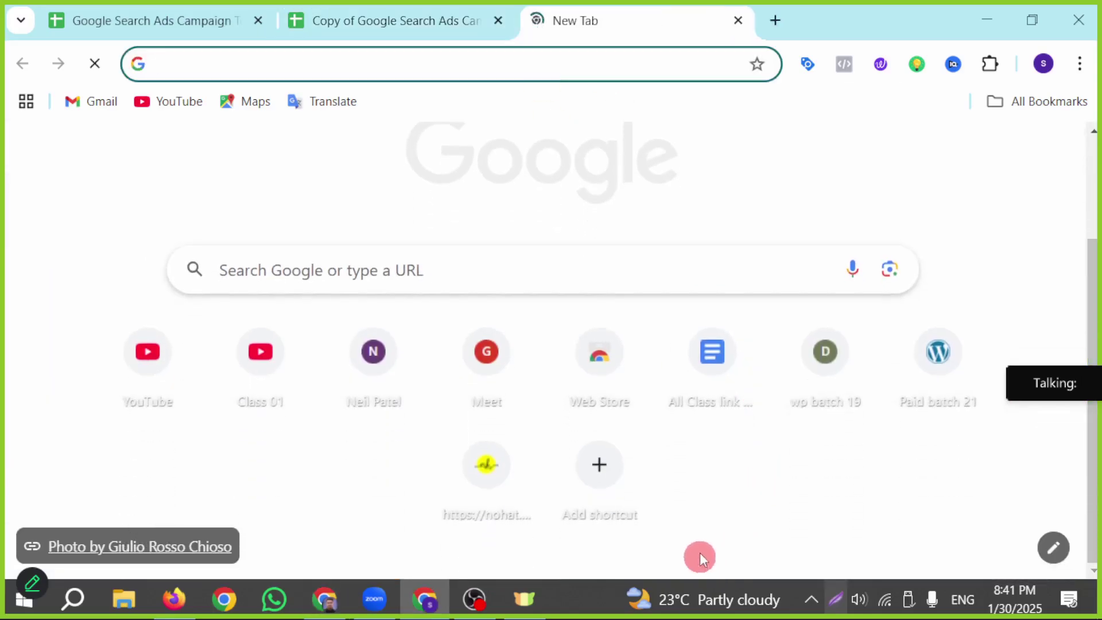
click(933, 372)
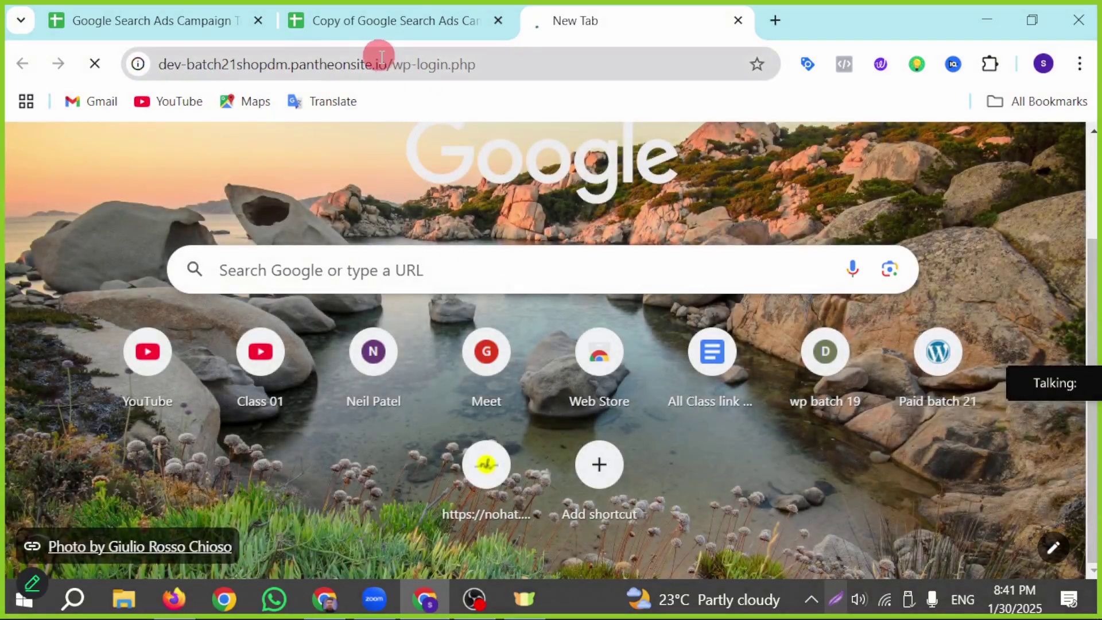
drag(387, 64, 153, 89)
key(ctrl+c)
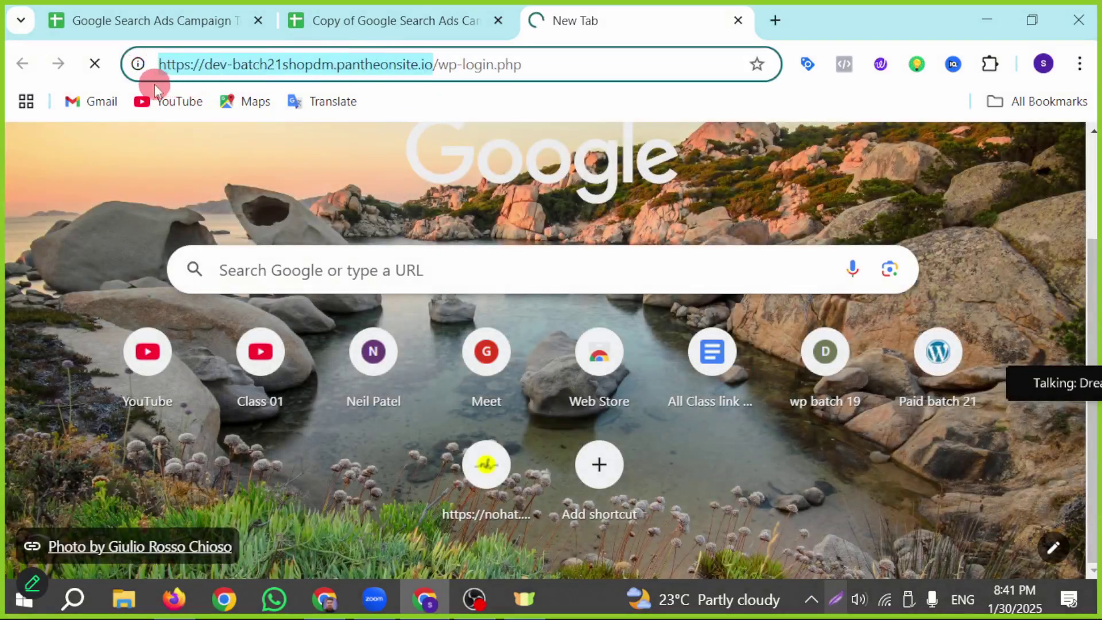
click(325, 598)
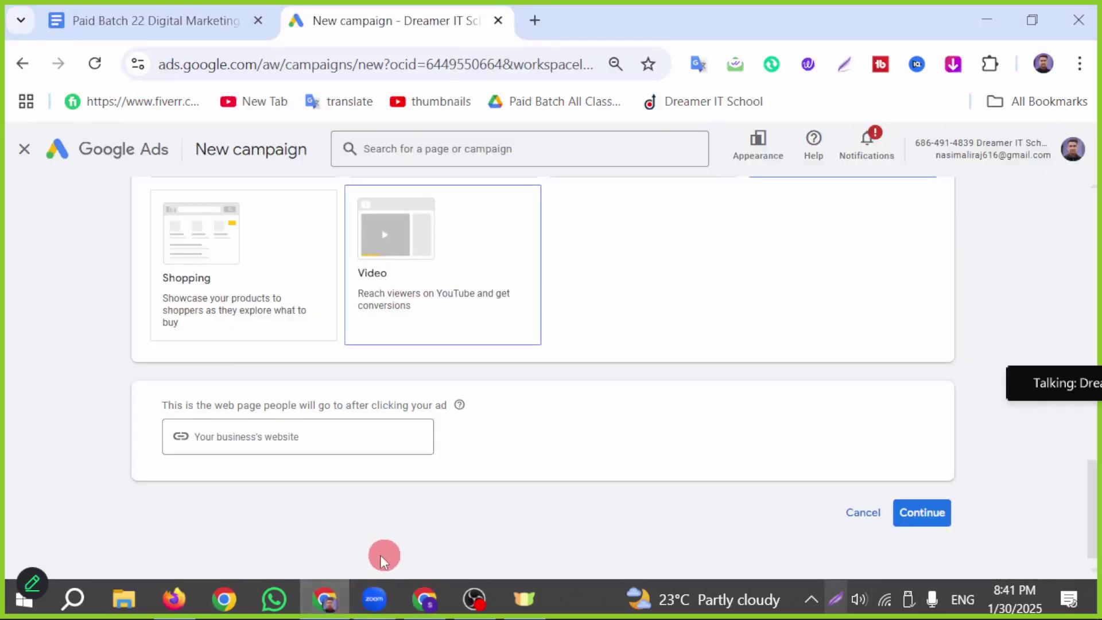
click(264, 436)
key(ctrl+v)
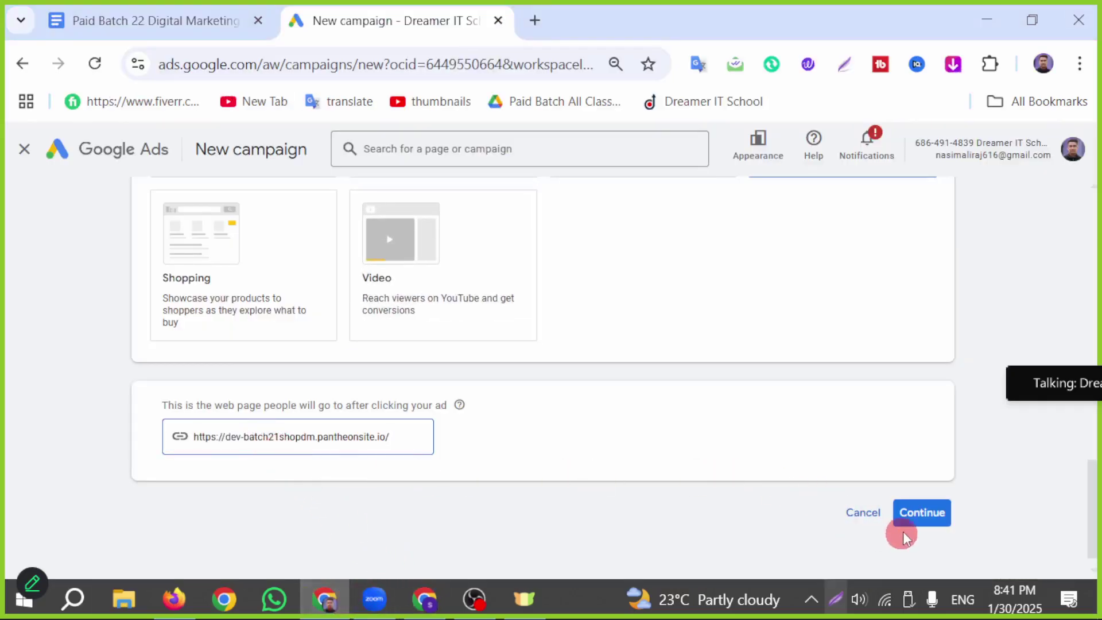
click(916, 513)
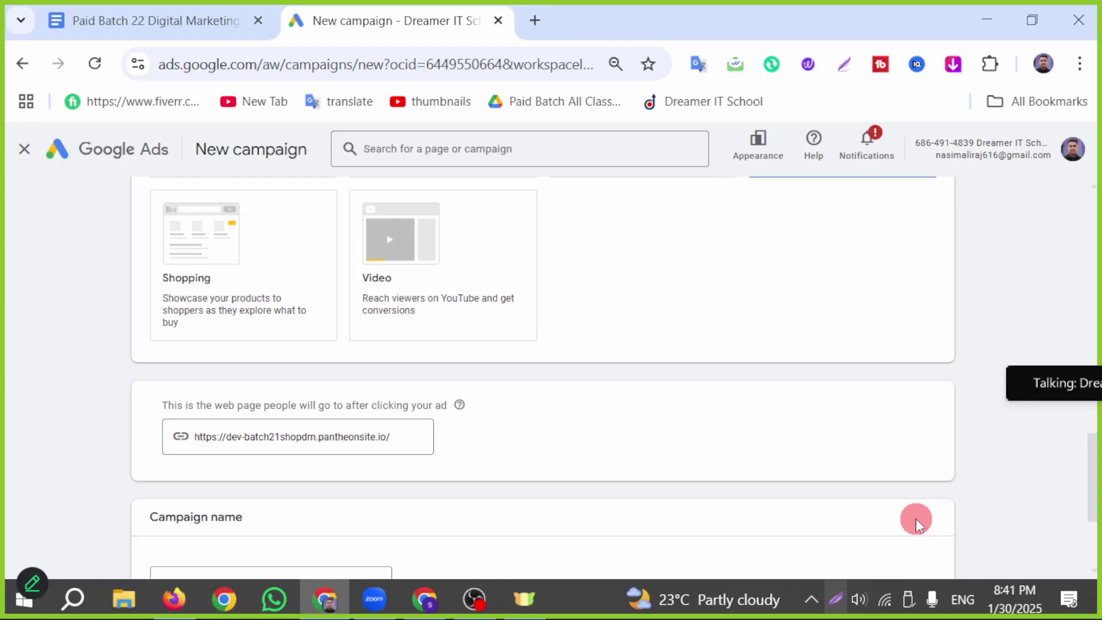
Name the campaign "Sales-Display- Batch 22- 30 Jan" and start it as a new campaign instead of resuming a saved draft
click(268, 480)
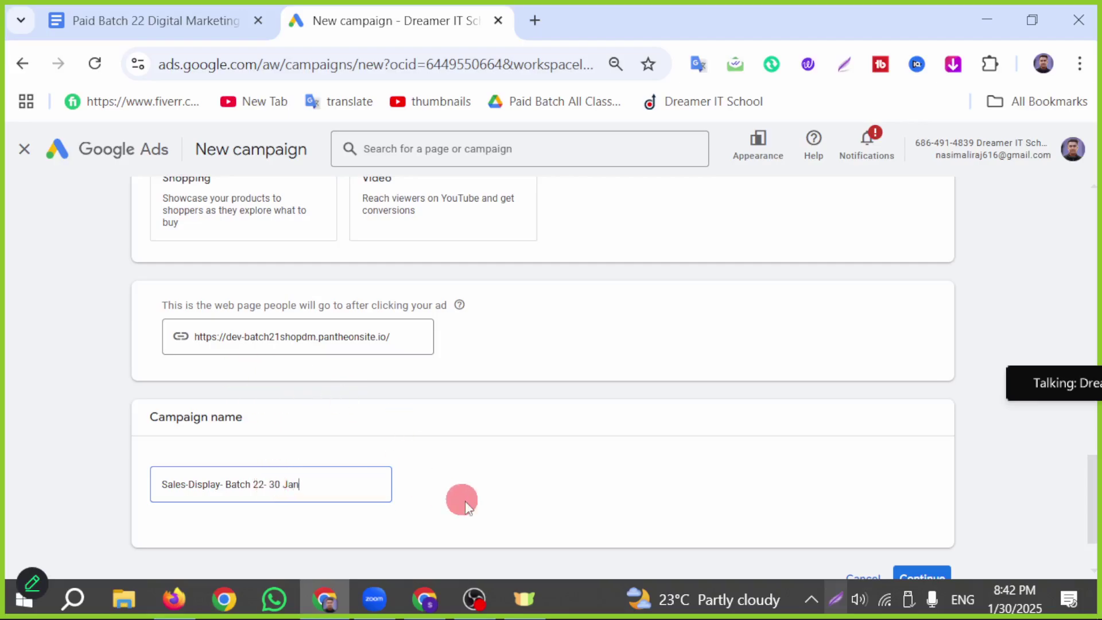
click(490, 489)
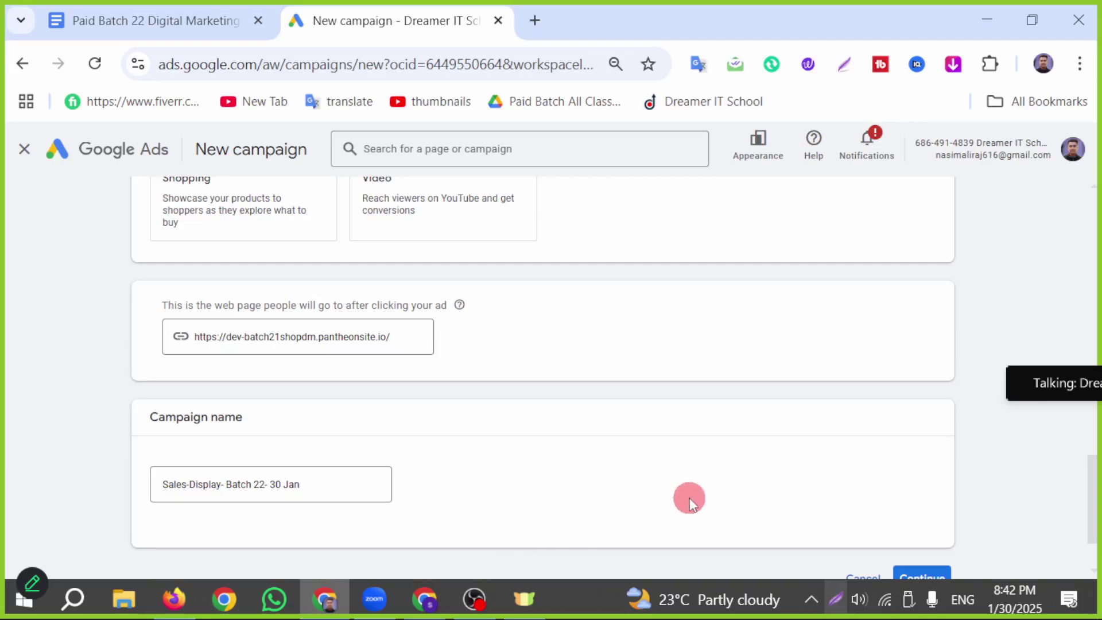
scroll(689, 500, down, 2)
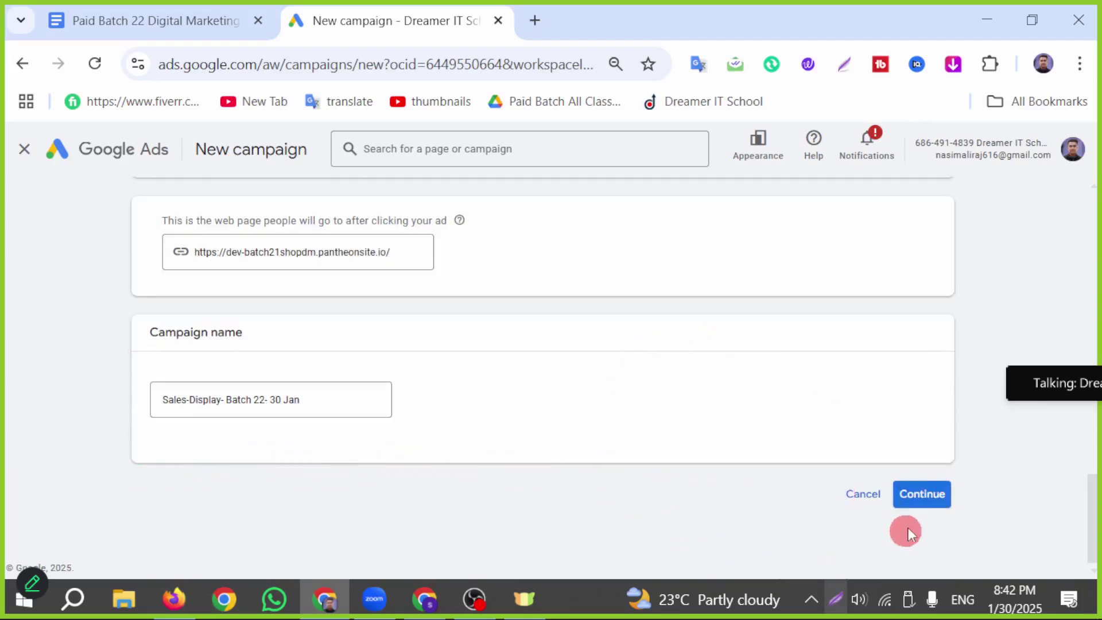
click(918, 504)
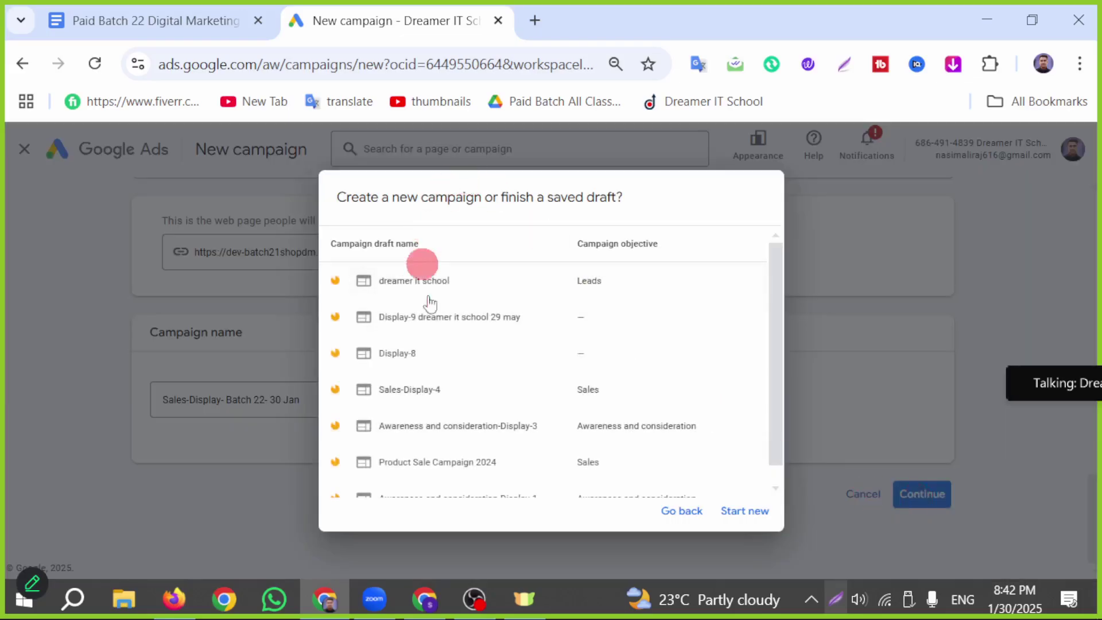
scroll(423, 262, down, 1)
click(759, 511)
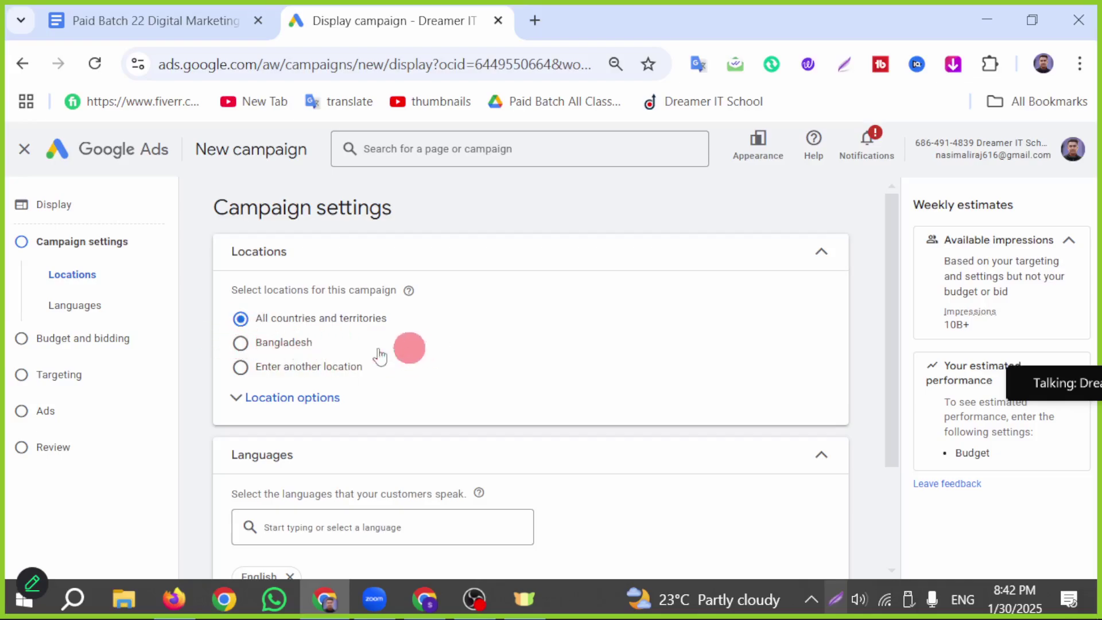
Target Bangladesh as the campaign location and add Bengali to the customer languages
click(276, 349)
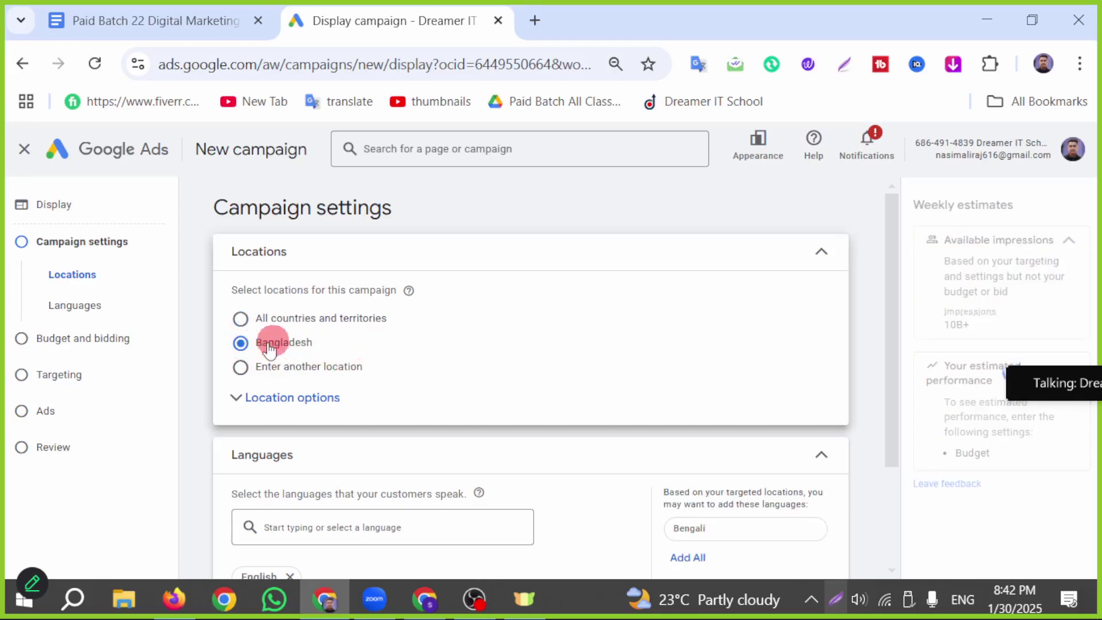
scroll(278, 350, down, 2)
click(303, 428)
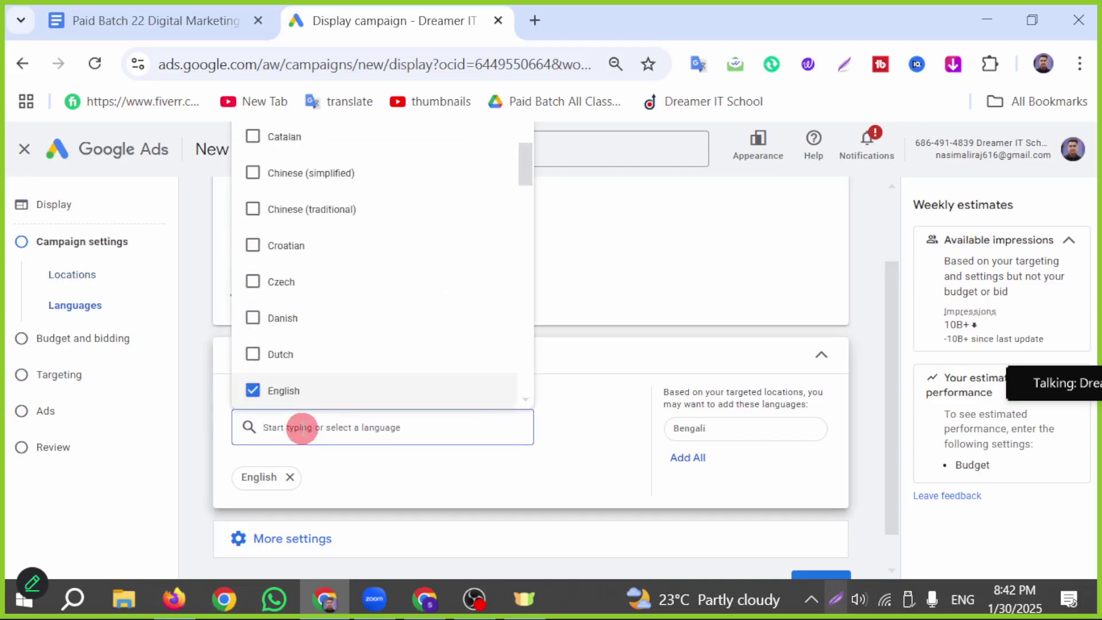
text(be)
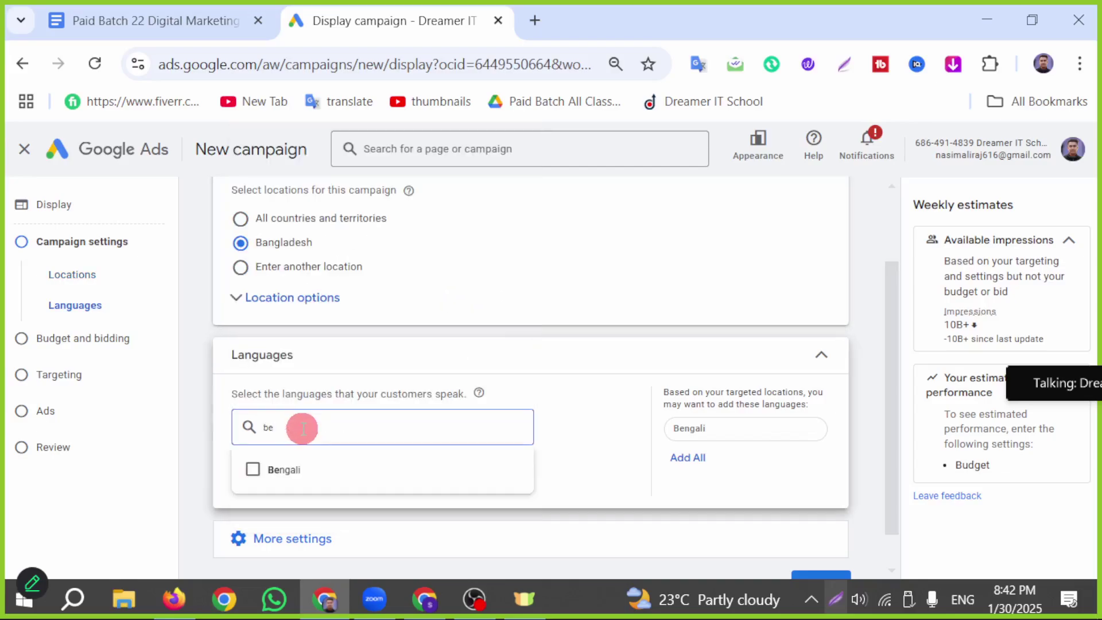
click(369, 471)
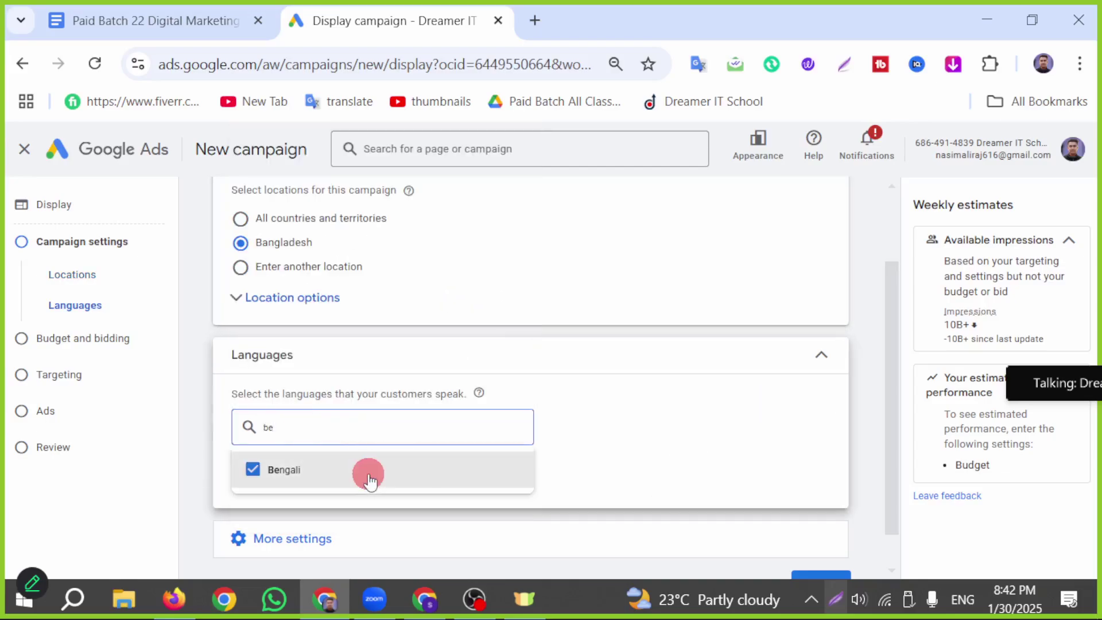
Close the language selection and open the campaign's ad schedule for editing from the additional settings
click(588, 372)
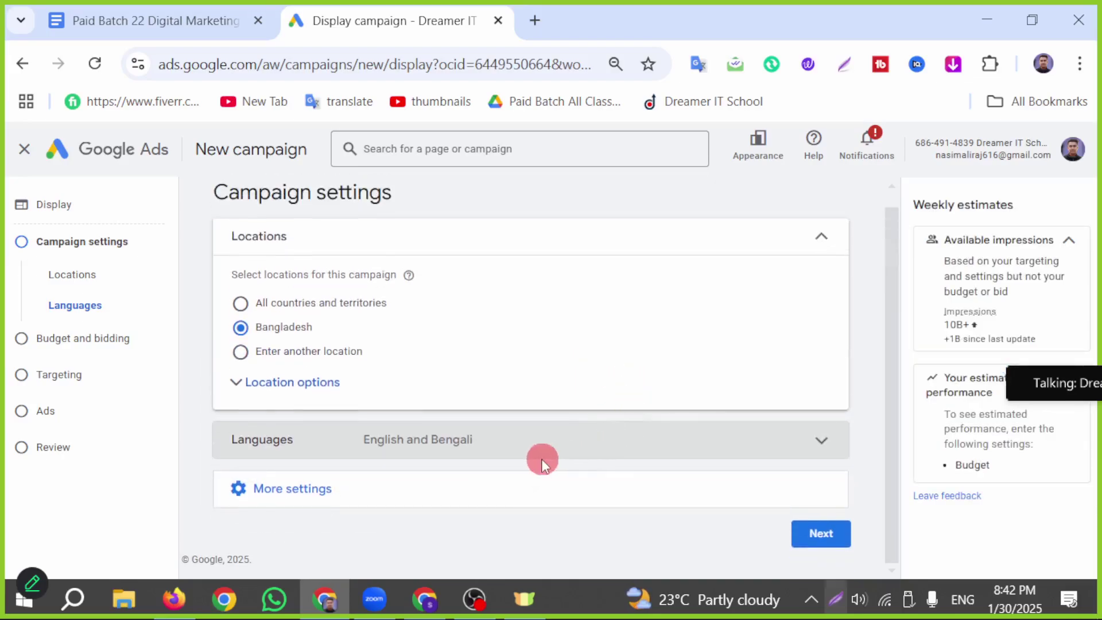
click(288, 491)
scroll(332, 460, down, 2)
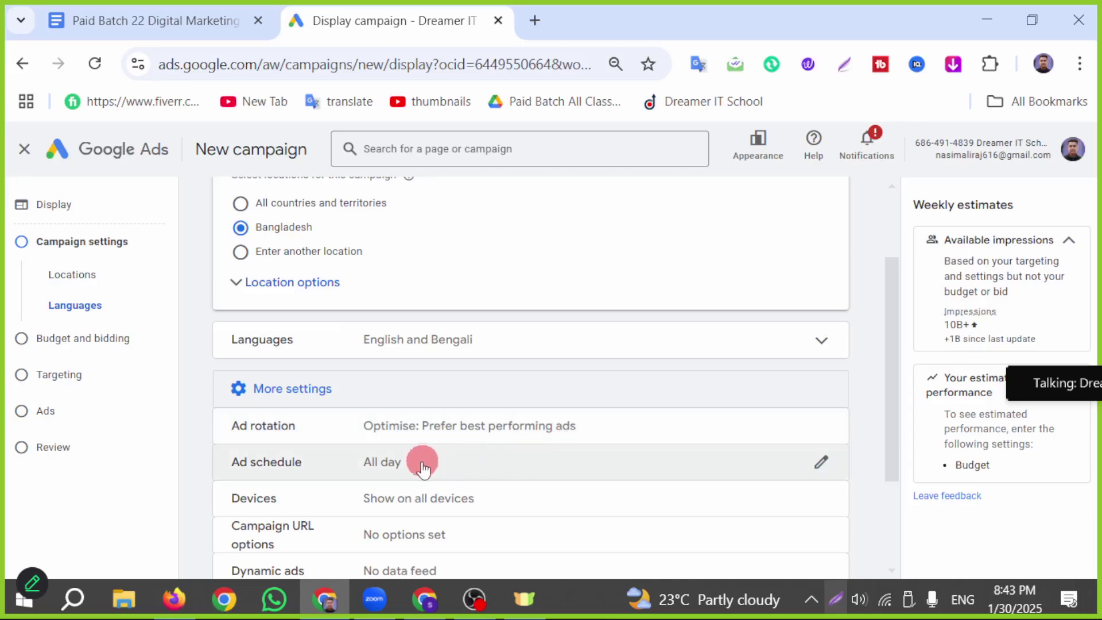
click(803, 466)
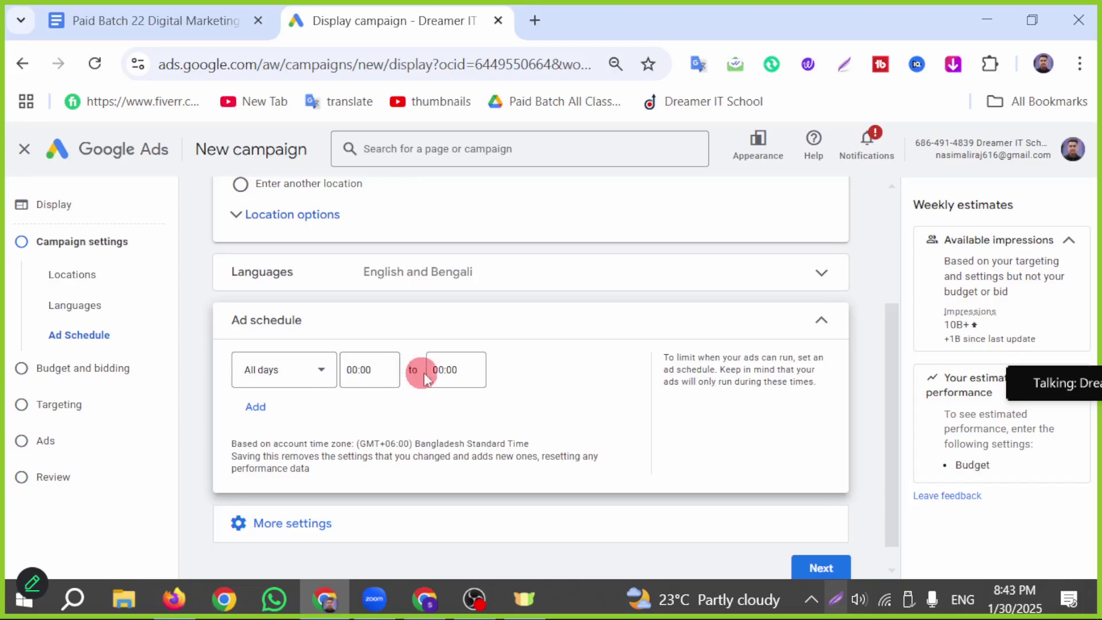
Add an ad schedule entry for Fridays running from 00:00 to 23:45
click(254, 406)
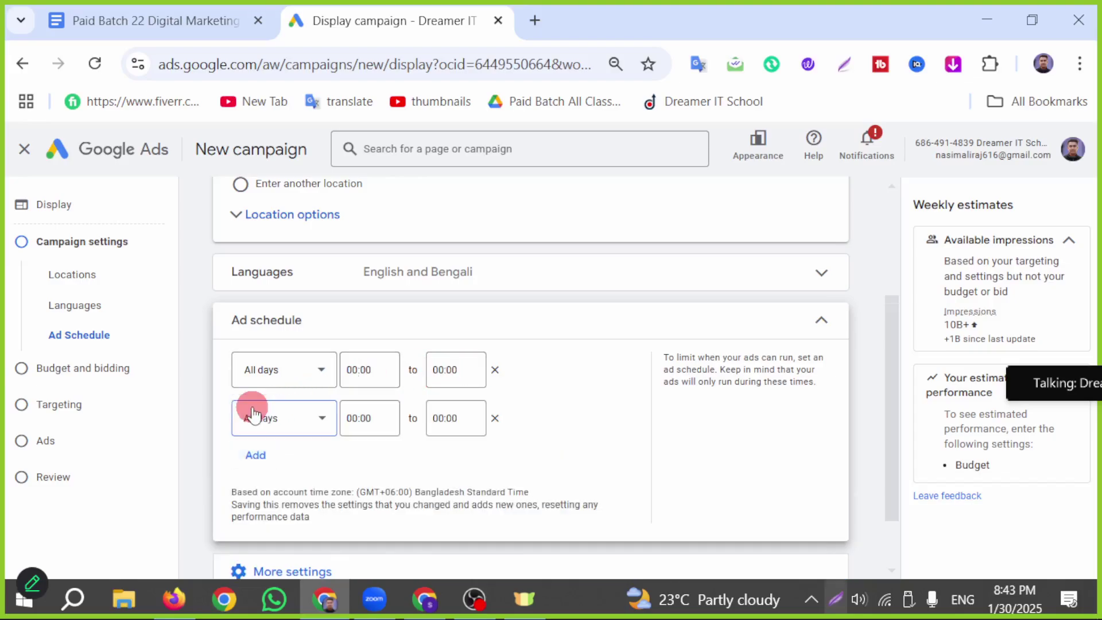
click(293, 419)
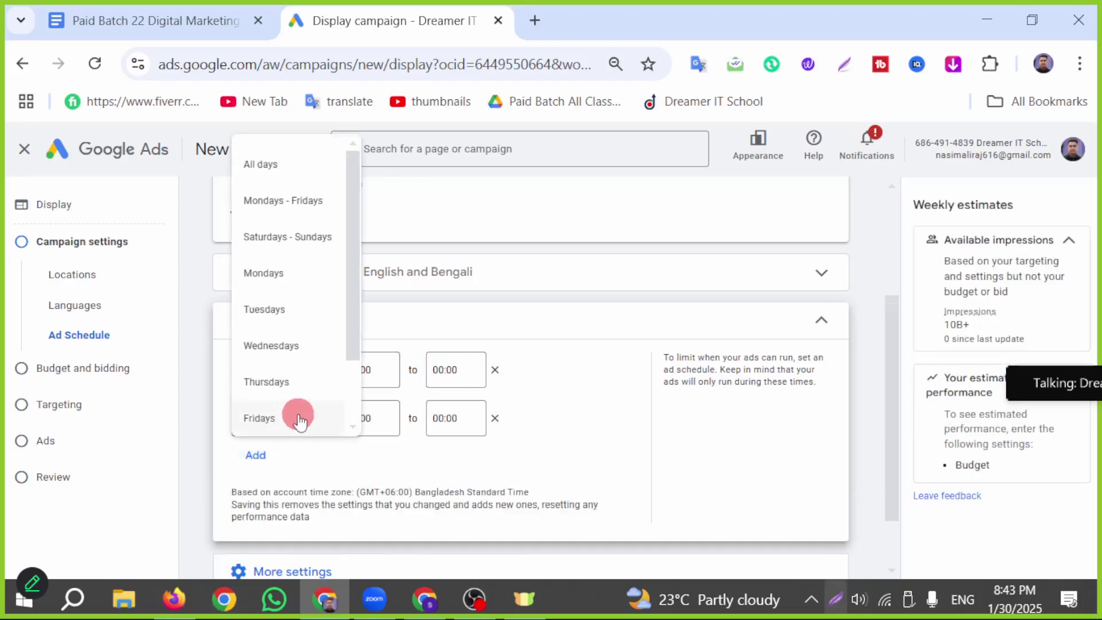
click(292, 419)
click(358, 426)
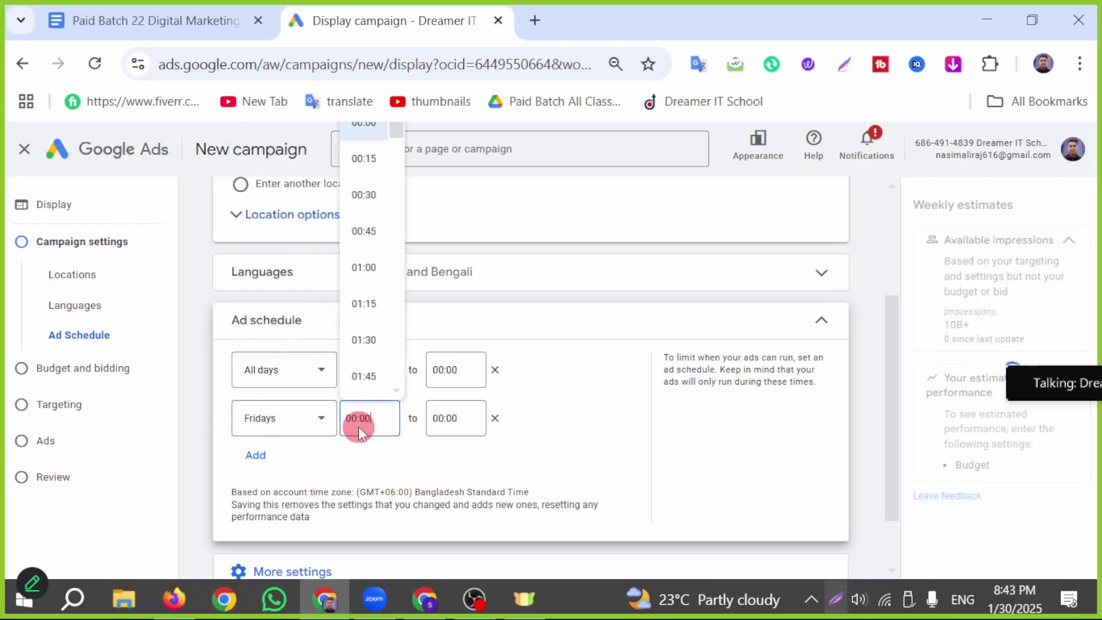
click(454, 419)
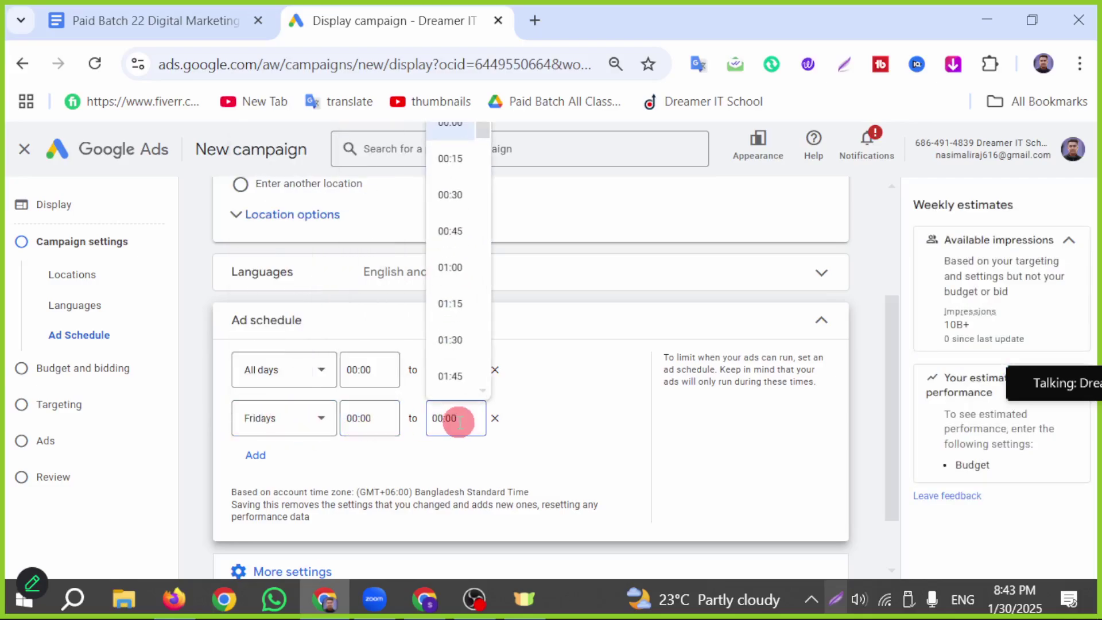
scroll(476, 353, down, 20)
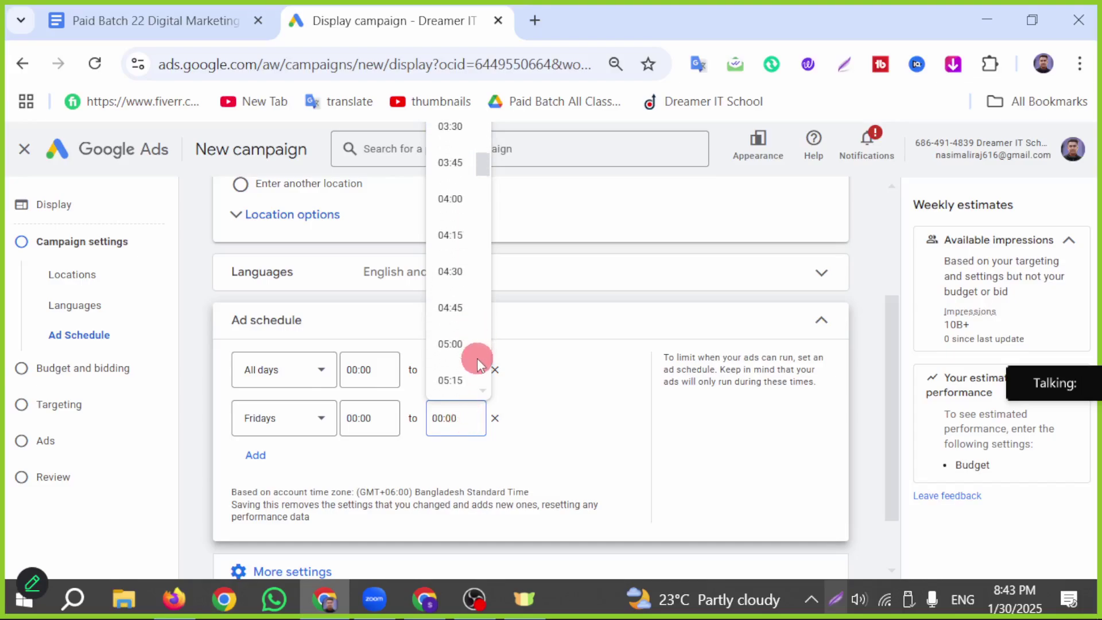
scroll(477, 359, down, 20)
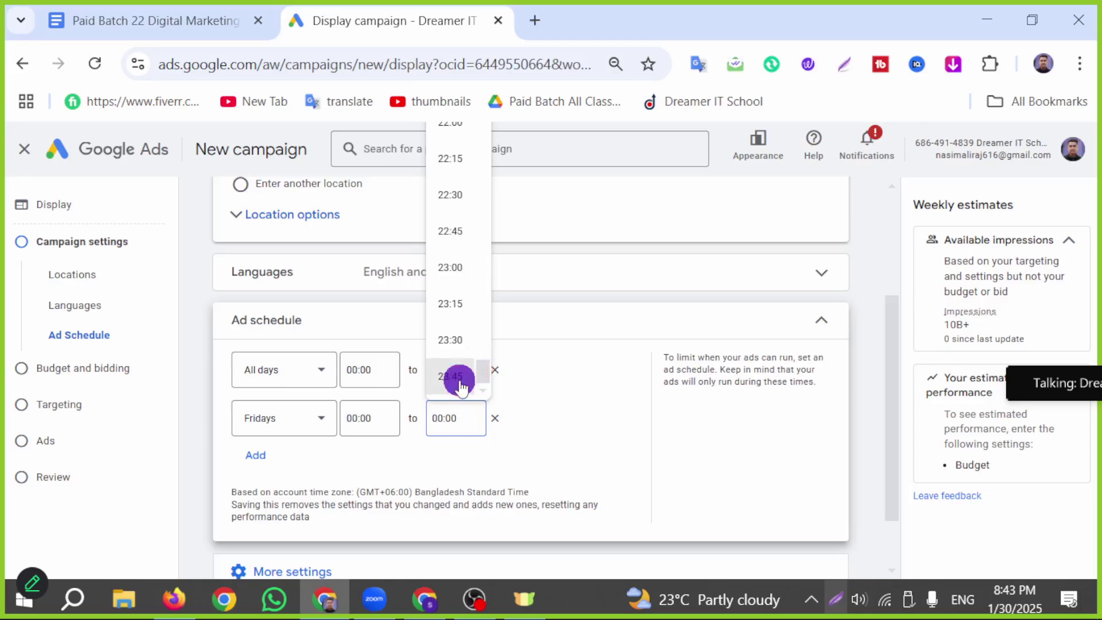
click(465, 377)
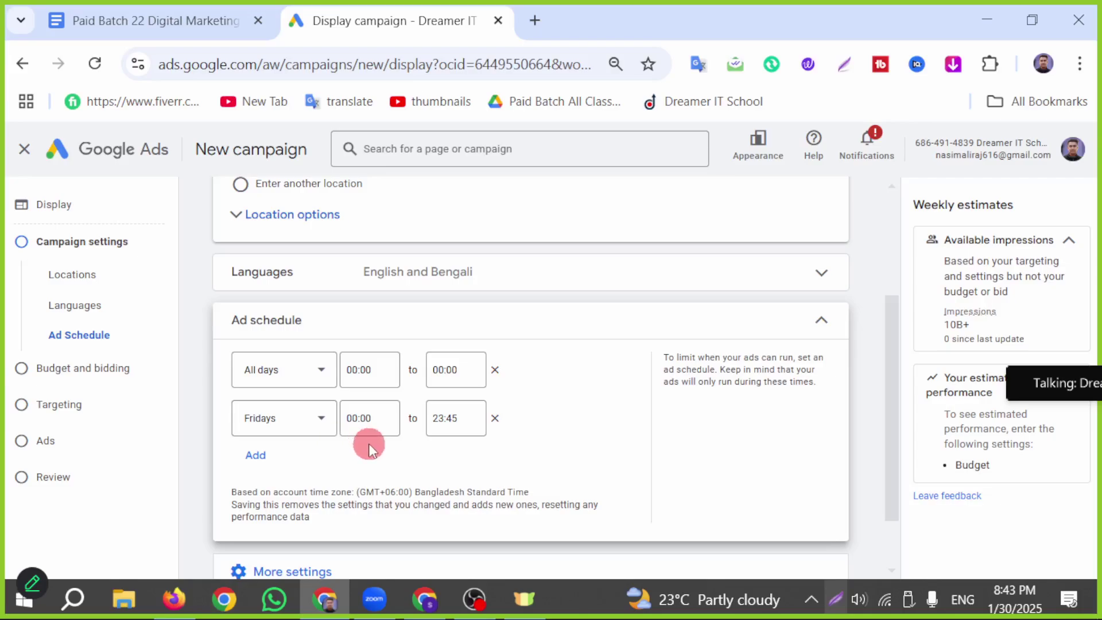
Add a Wednesdays schedule entry from 00:00 to 23:45 and remove the original All days entry
click(253, 455)
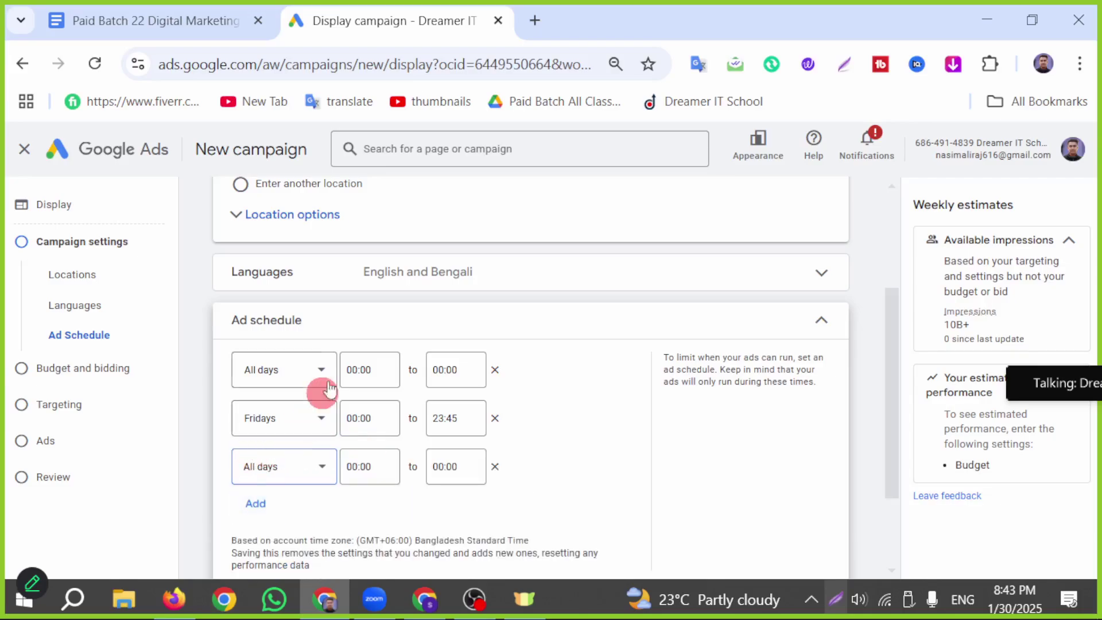
click(494, 369)
click(299, 419)
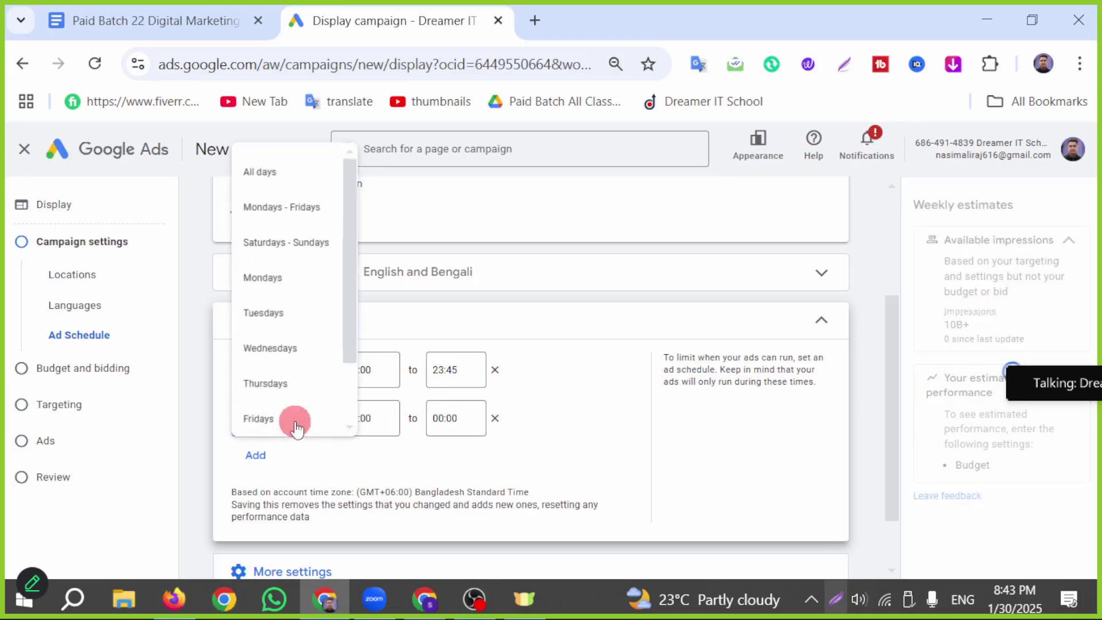
click(269, 350)
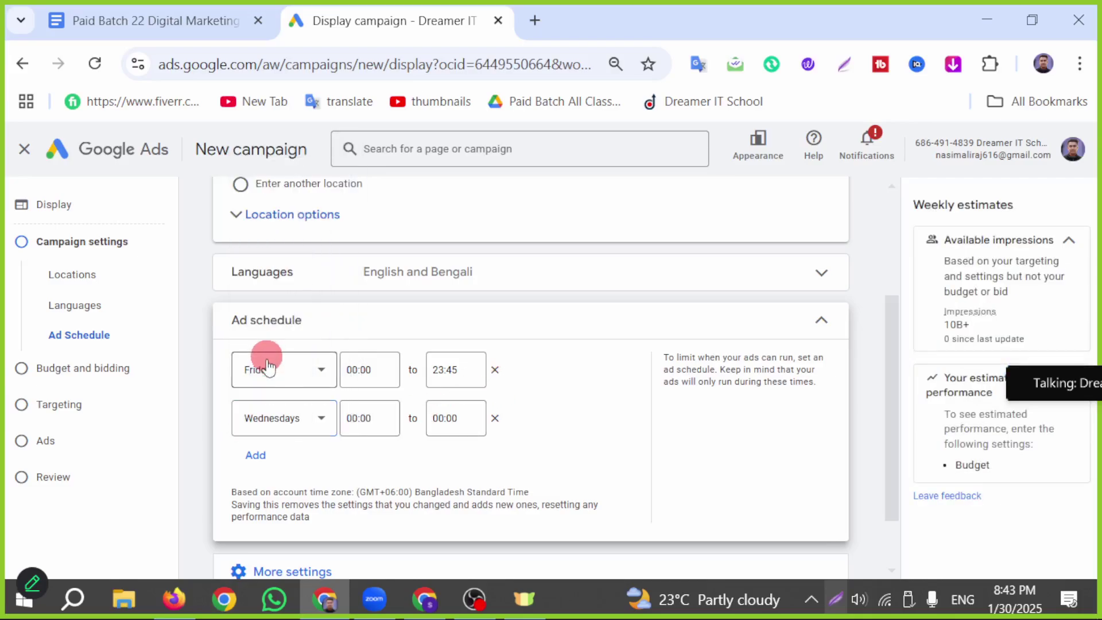
click(445, 418)
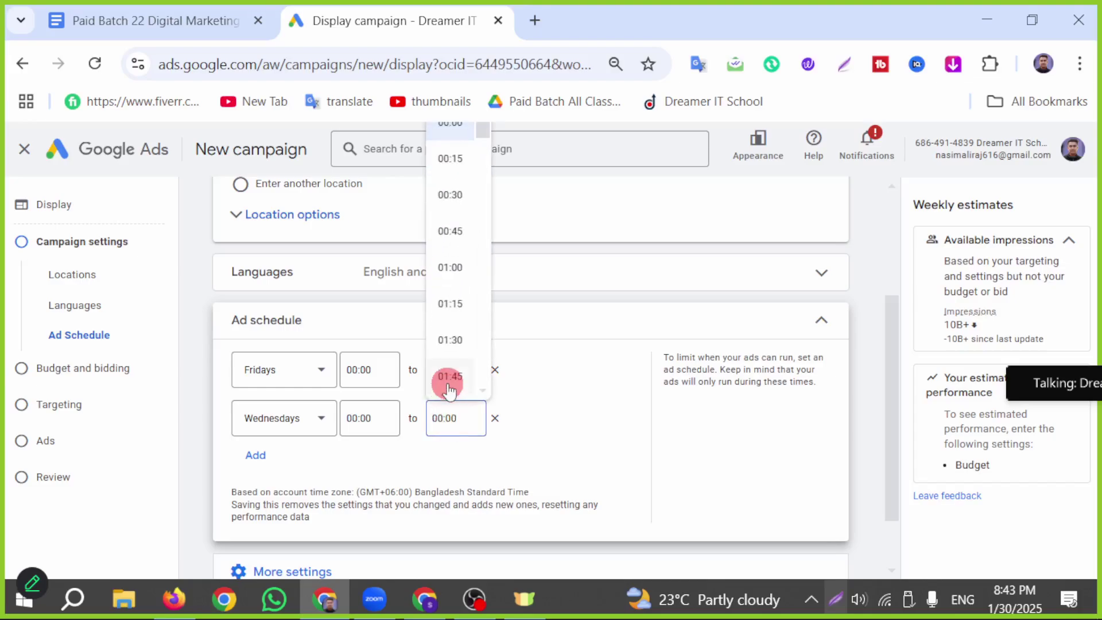
scroll(448, 384, down, 20)
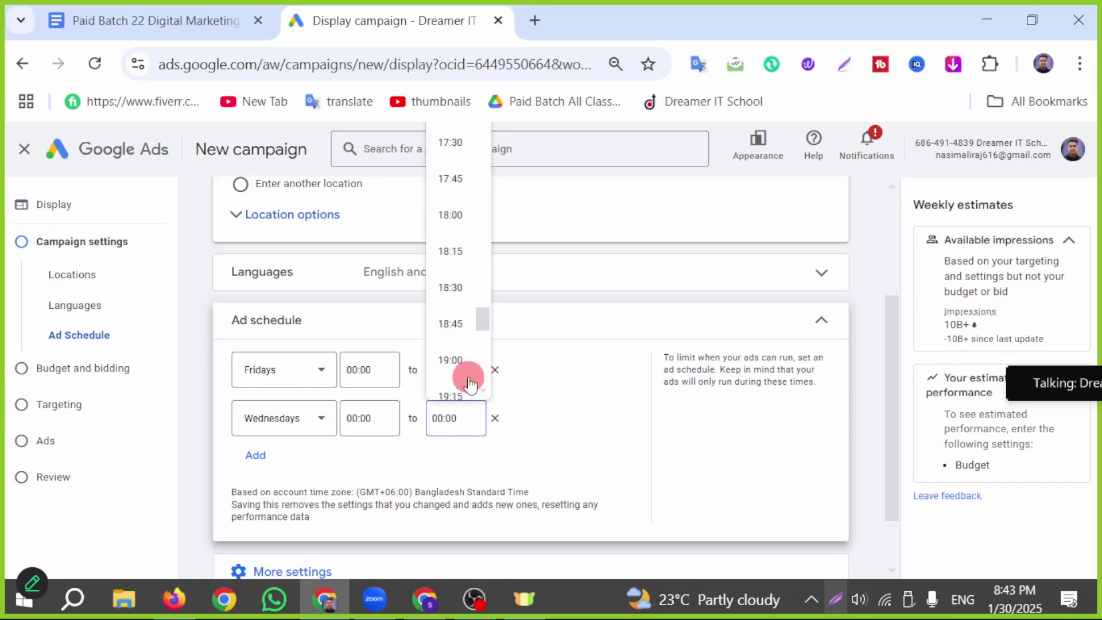
scroll(470, 384, down, 6)
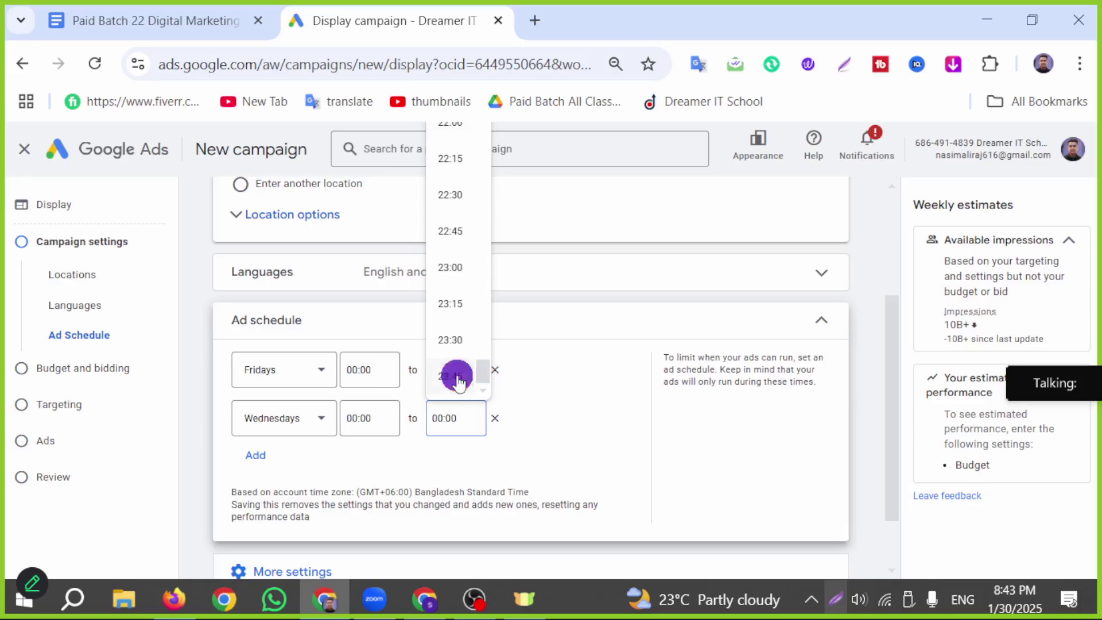
click(468, 377)
Add a third ad schedule entry for Mondays running from 00:00 to 23:45
click(255, 457)
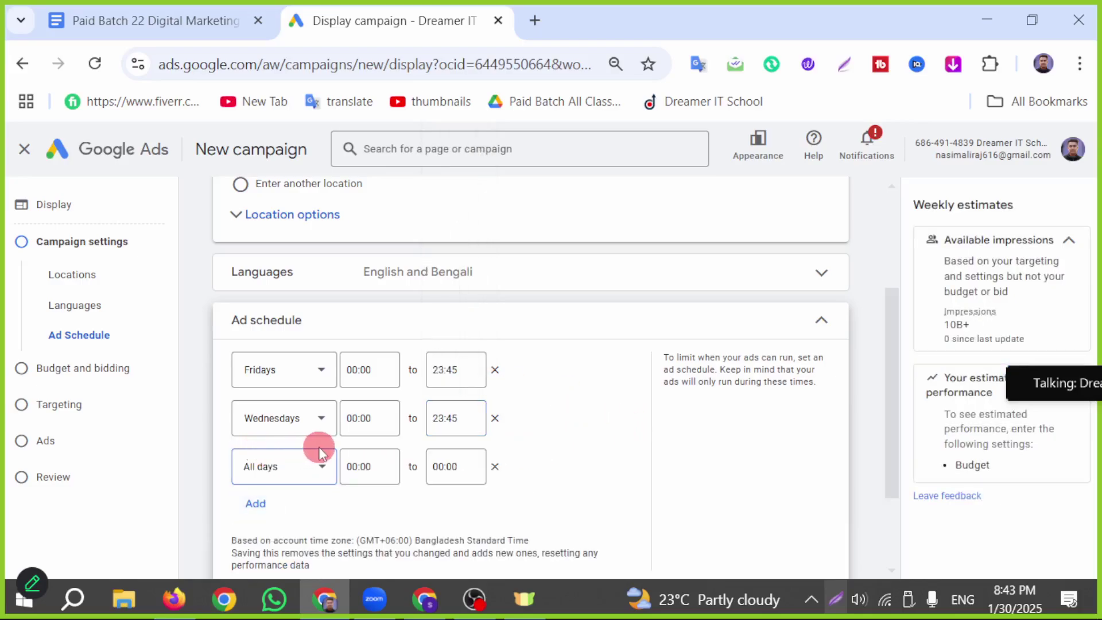
click(315, 464)
click(276, 322)
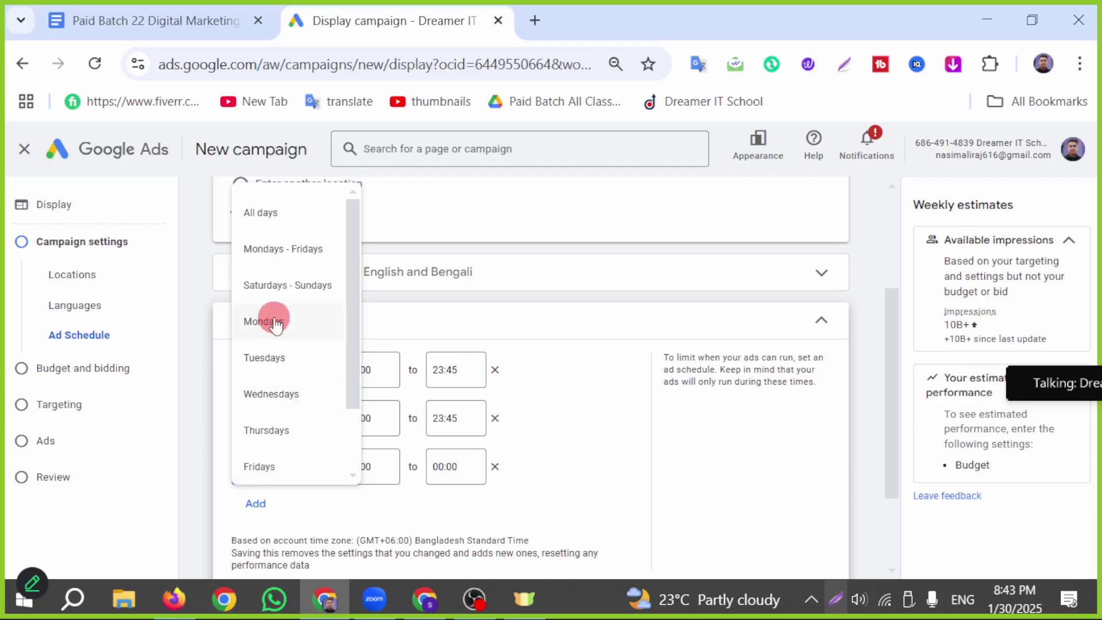
click(381, 467)
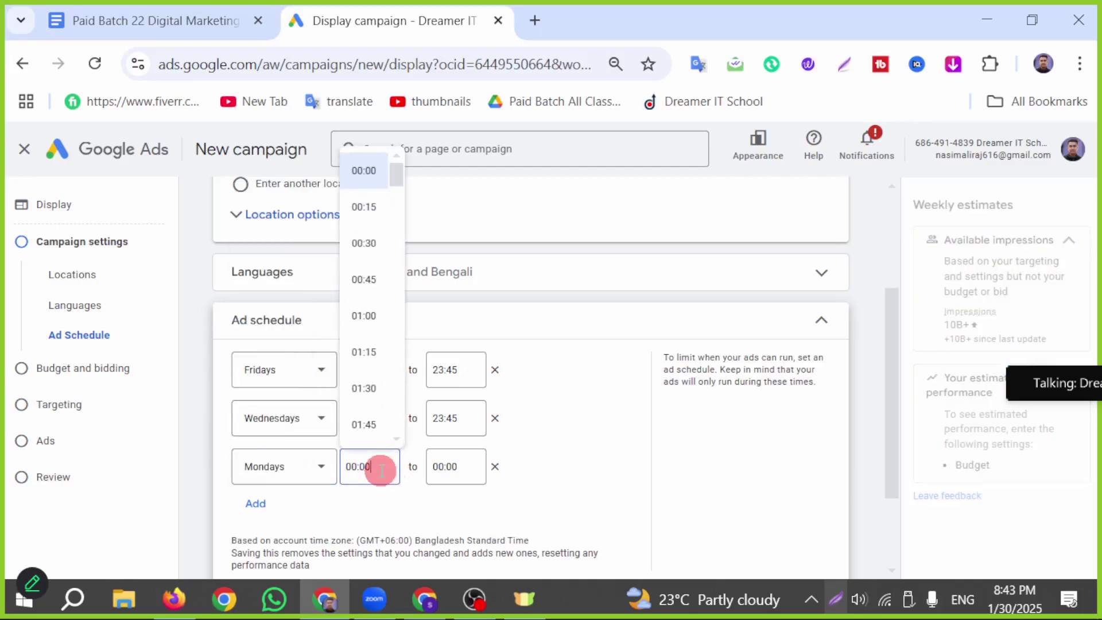
click(447, 466)
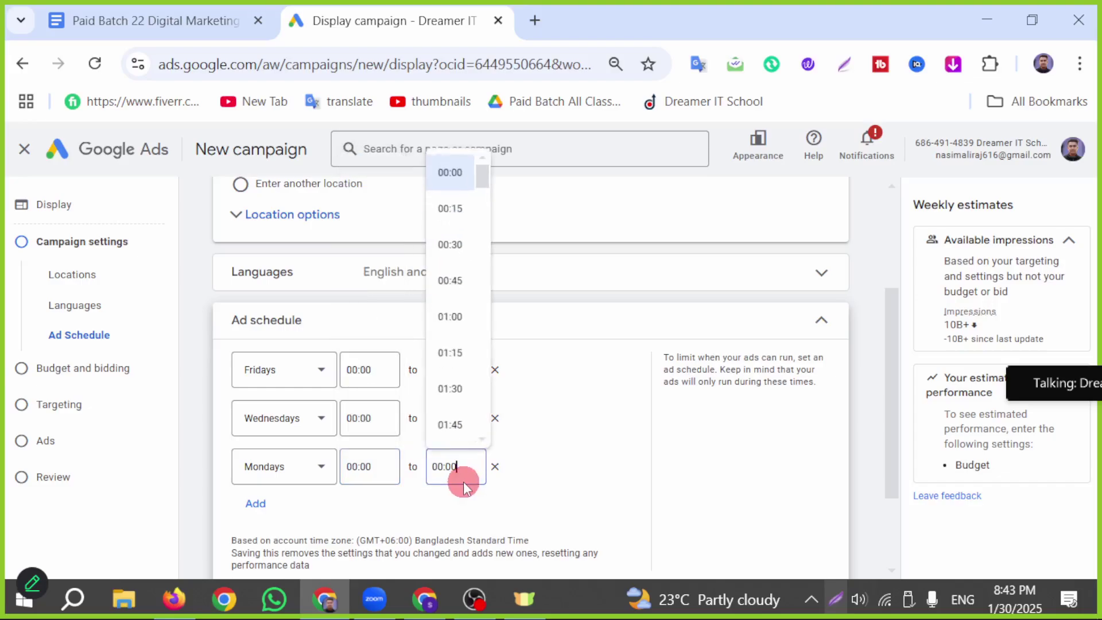
scroll(459, 419, down, 5)
scroll(465, 425, down, 20)
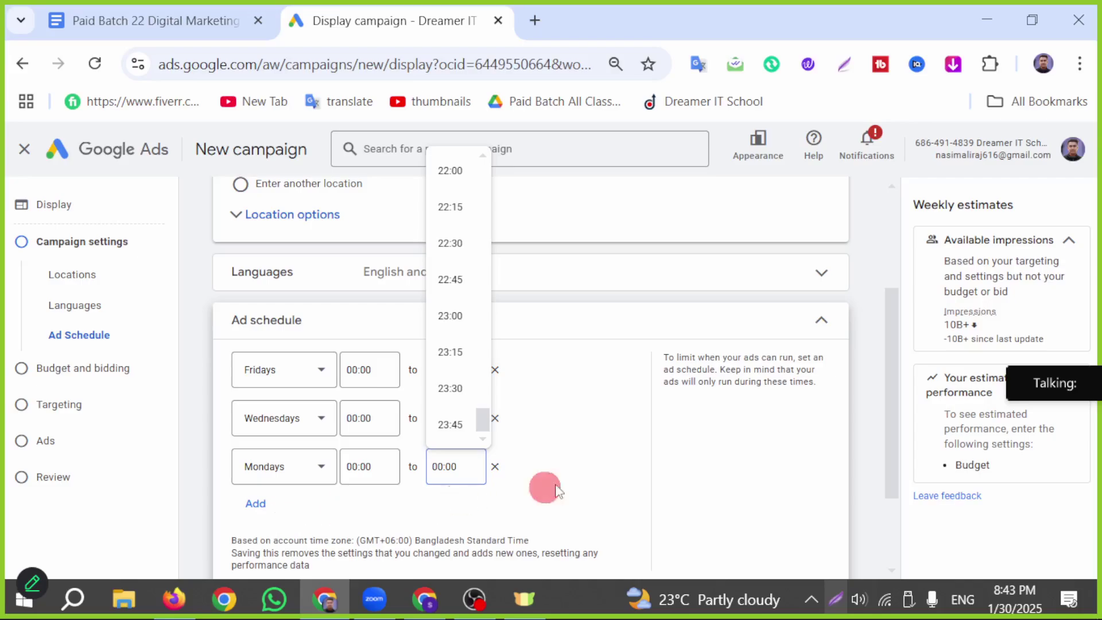
click(450, 425)
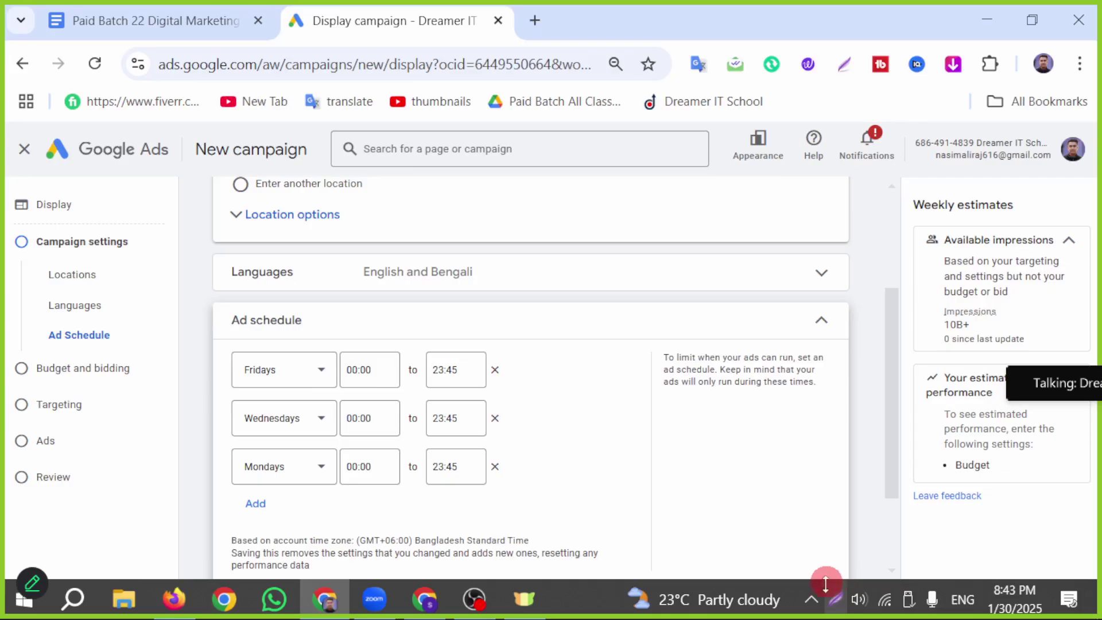
Outline the three ad schedule entries with a red rectangle in the screen capture overlay and dismiss the overlay
click(835, 599)
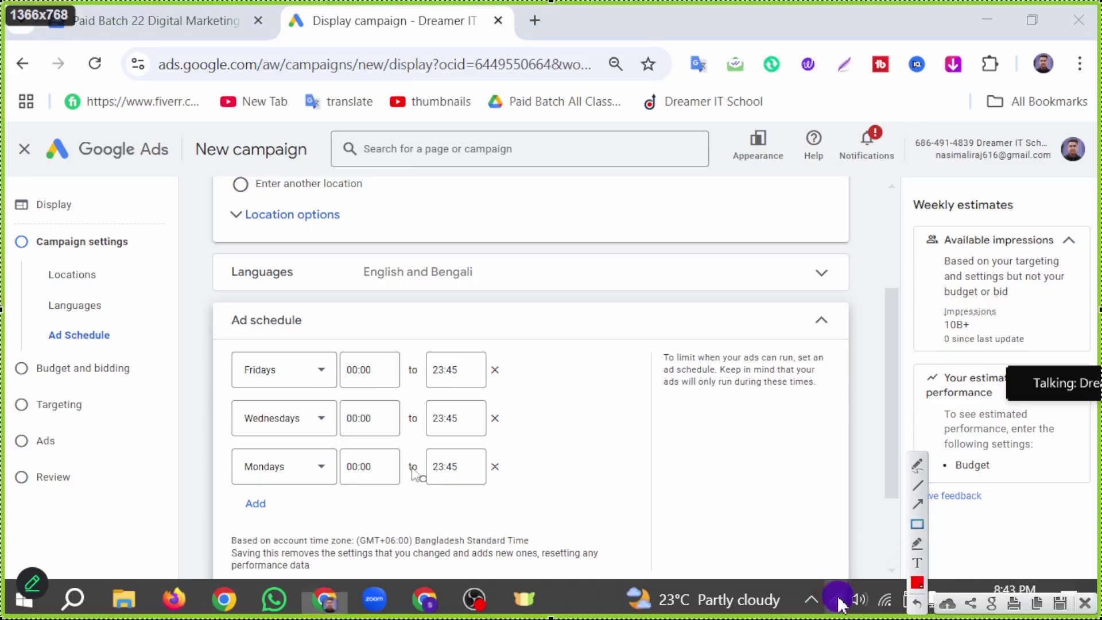
mouse_move(225, 314)
mouse_down()
mouse_move(310, 416)
mouse_move(518, 497)
mouse_up()
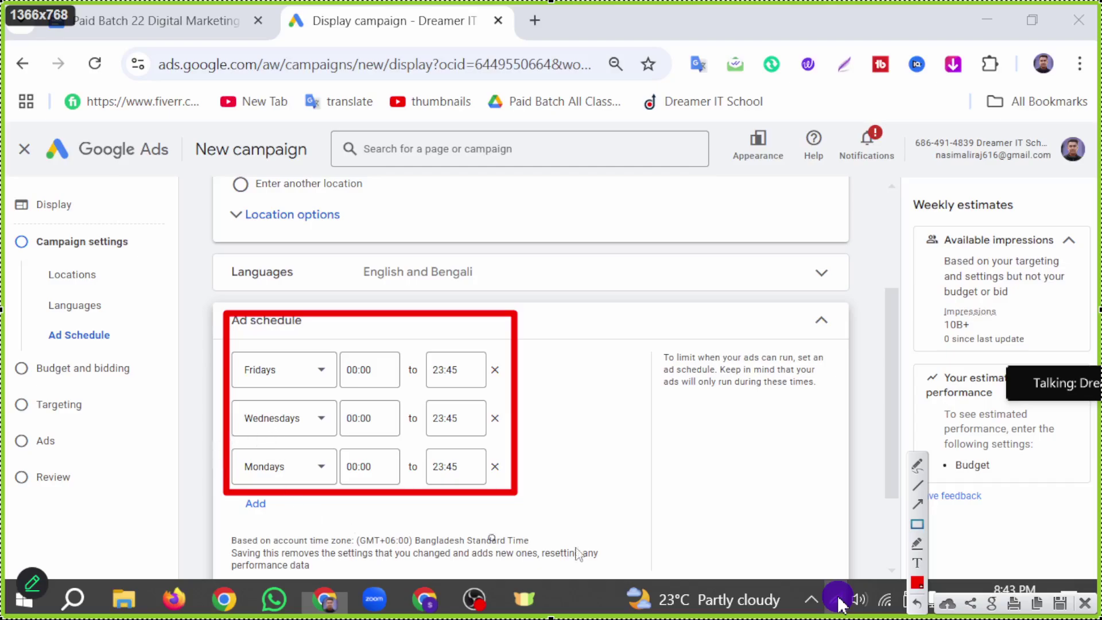
click(839, 603)
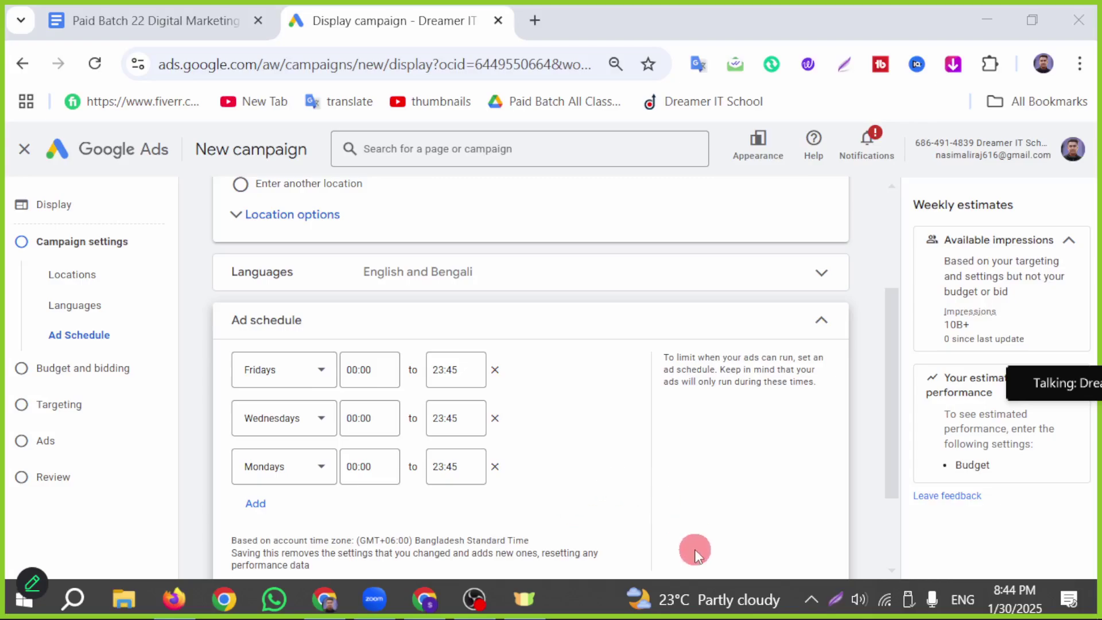
Set specific device targeting for the campaign, excluding mobile phones and keeping computers and tablets selected
scroll(631, 453, down, 3)
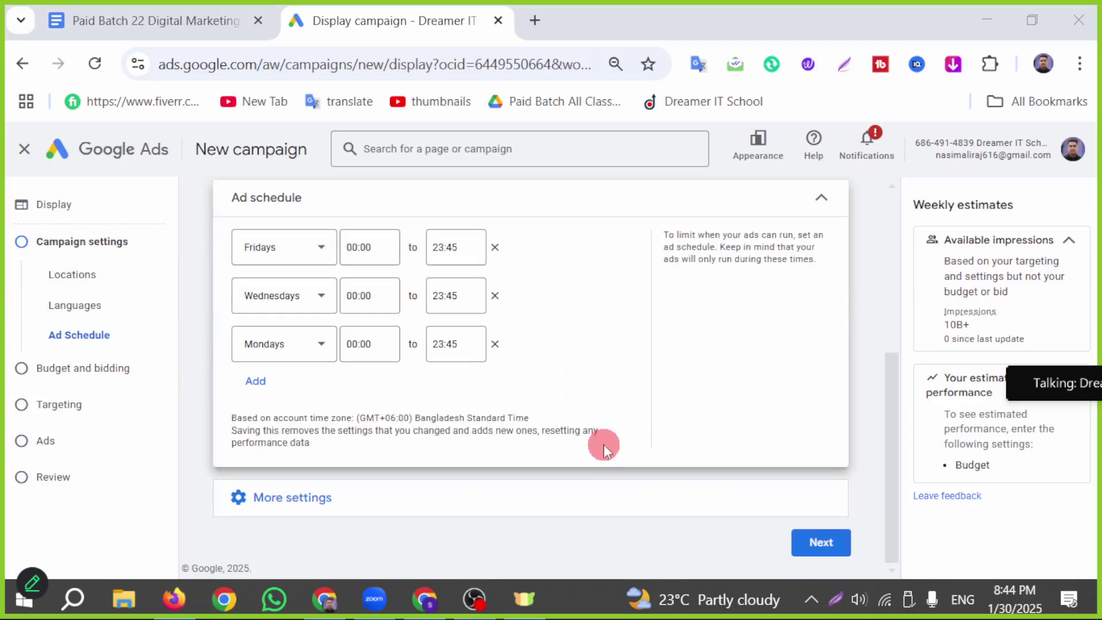
click(317, 501)
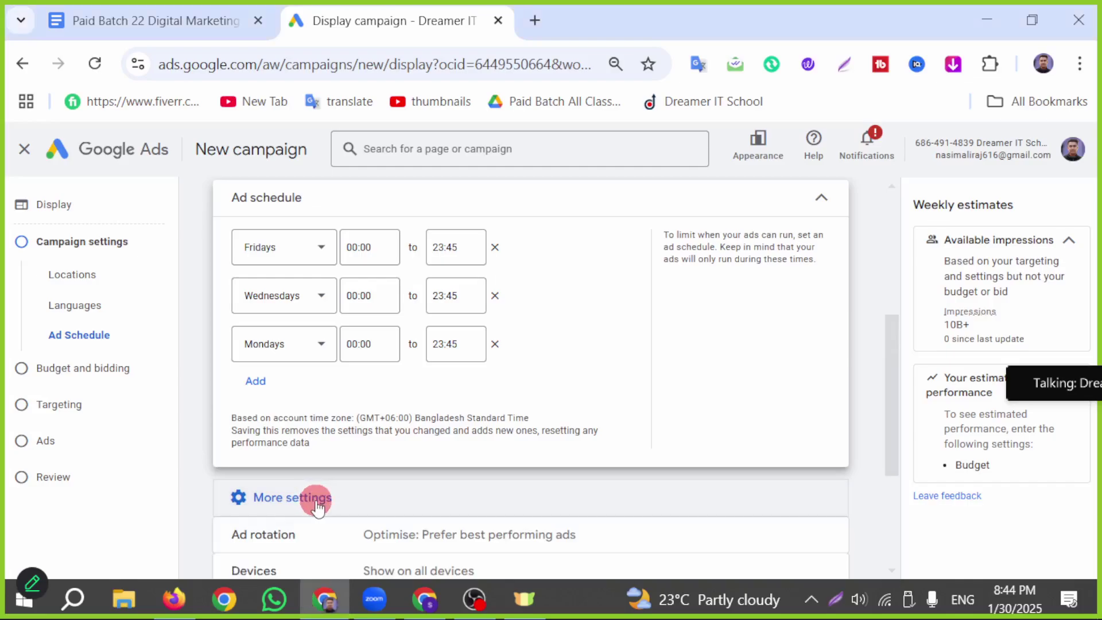
scroll(574, 499, down, 5)
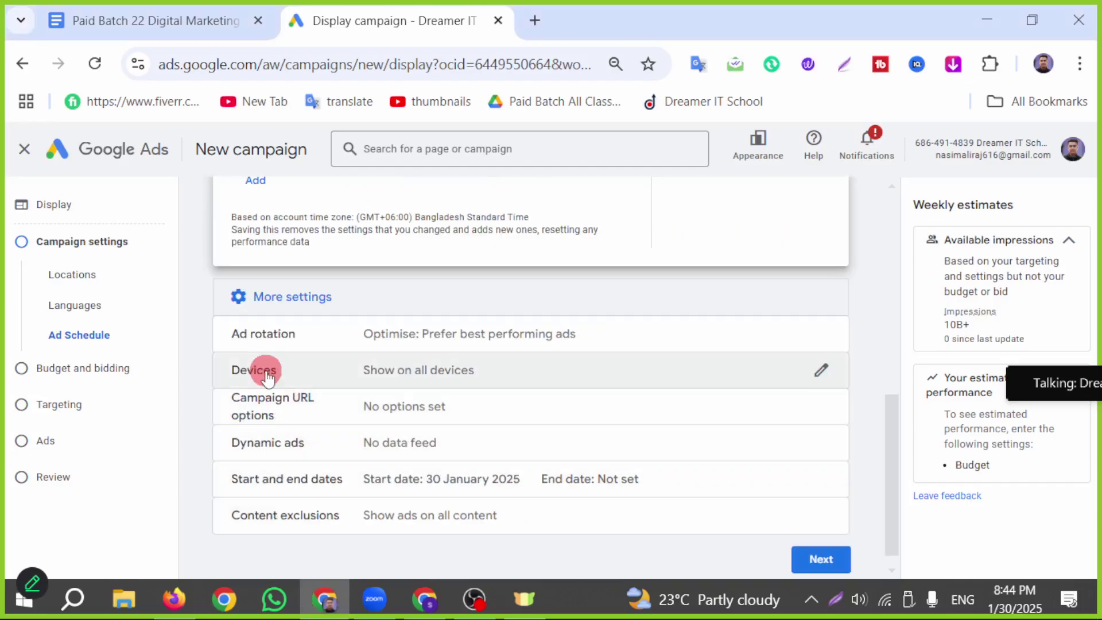
click(610, 378)
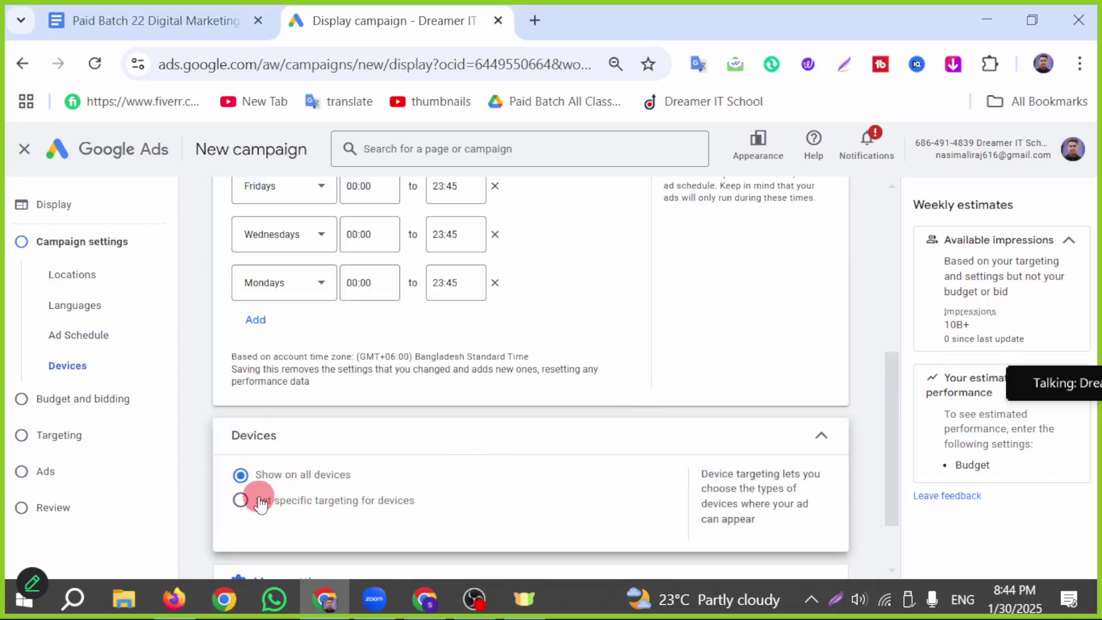
click(241, 502)
scroll(401, 402, down, 3)
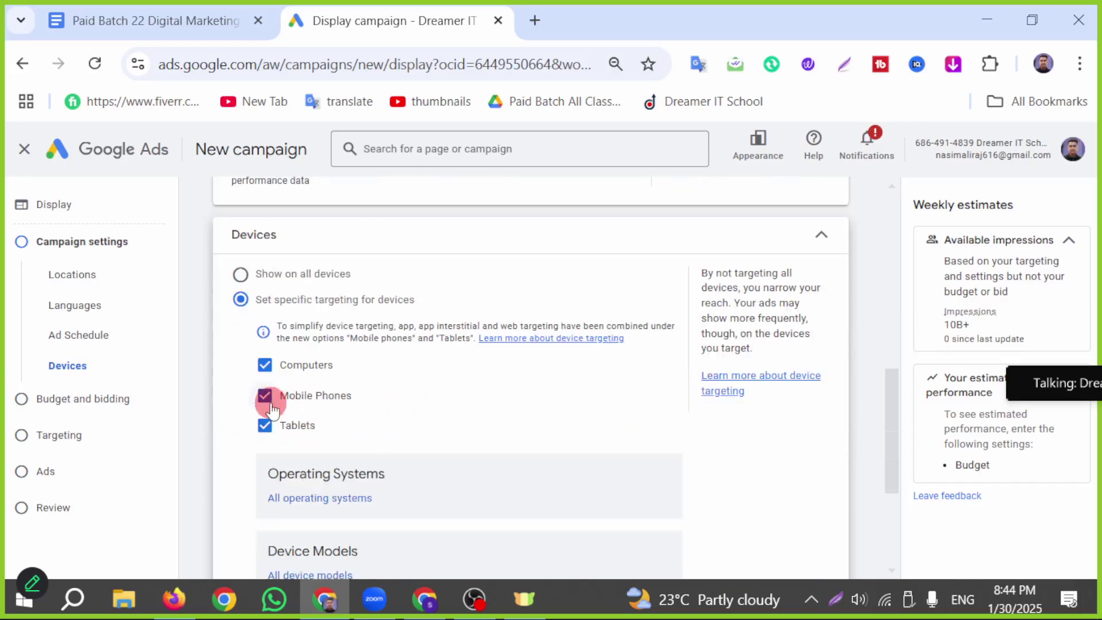
click(264, 396)
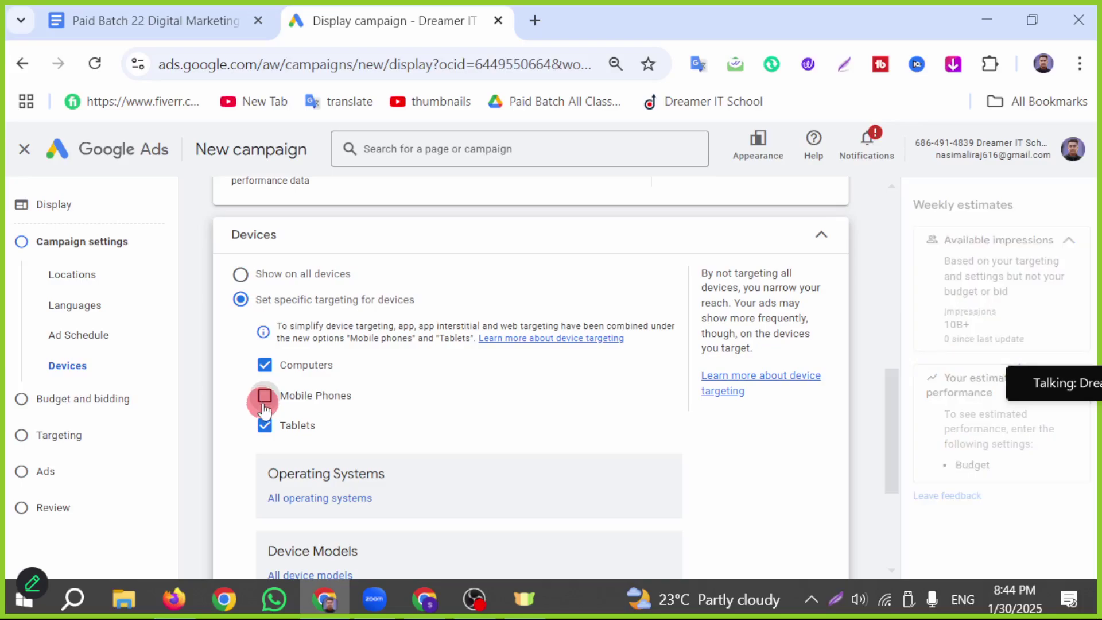
click(265, 426)
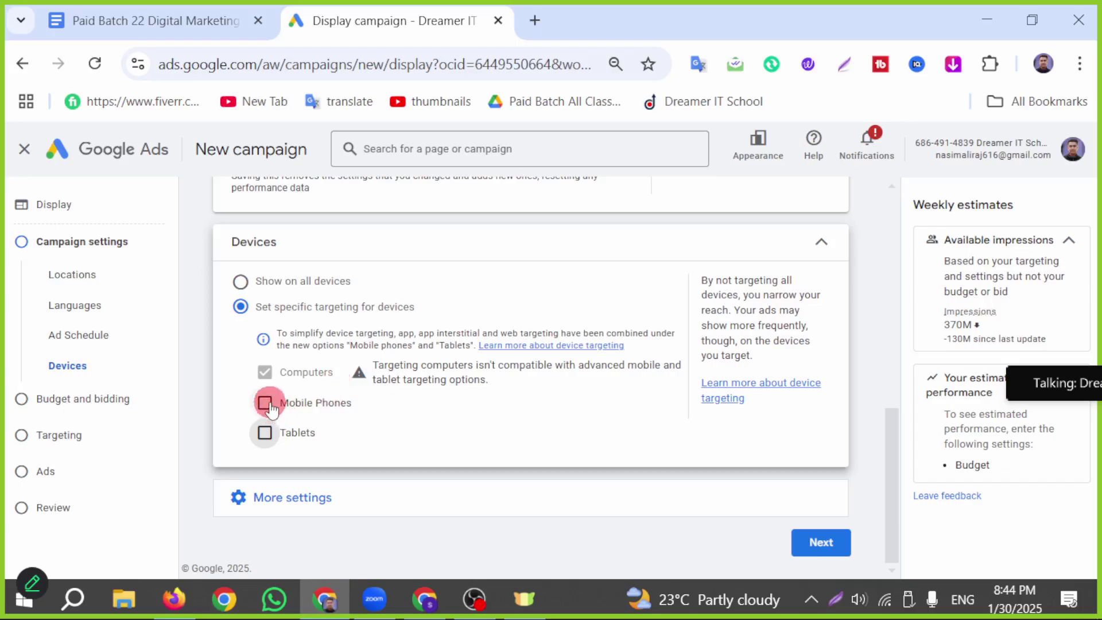
click(267, 435)
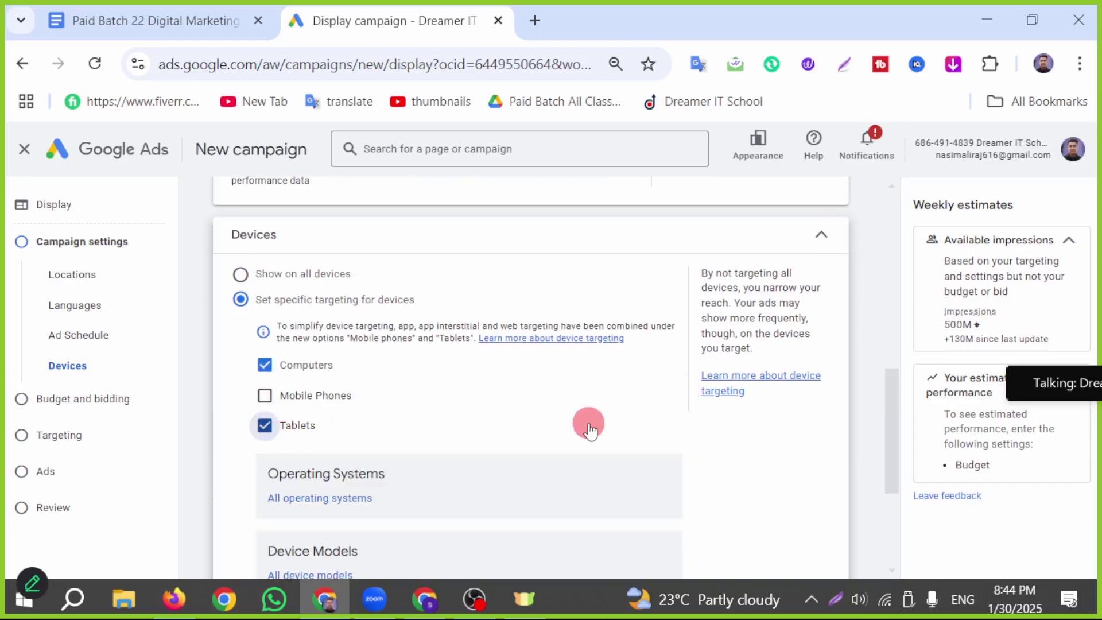
Limit the campaign's operating system targeting to Android, iOS and Windows Phone, all versions
scroll(499, 445, down, 2)
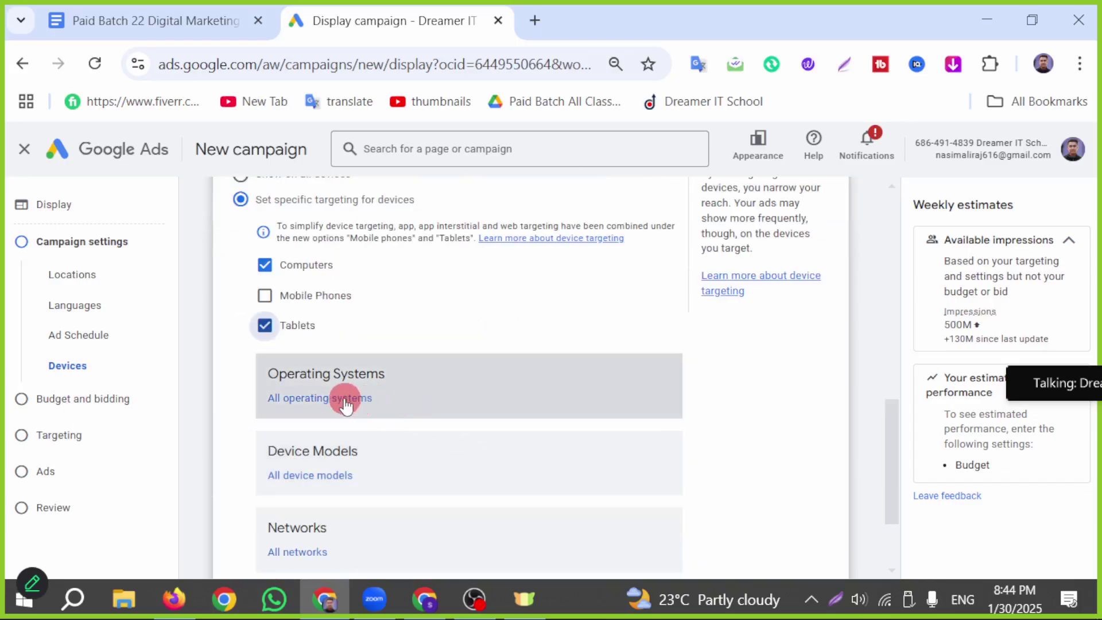
click(425, 396)
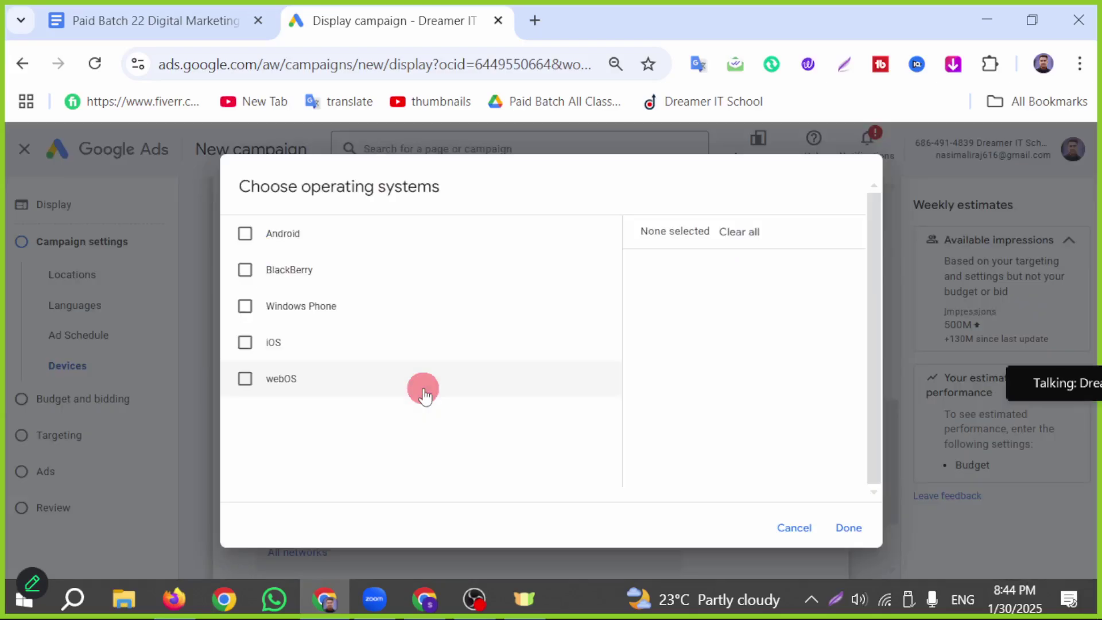
click(245, 237)
click(244, 343)
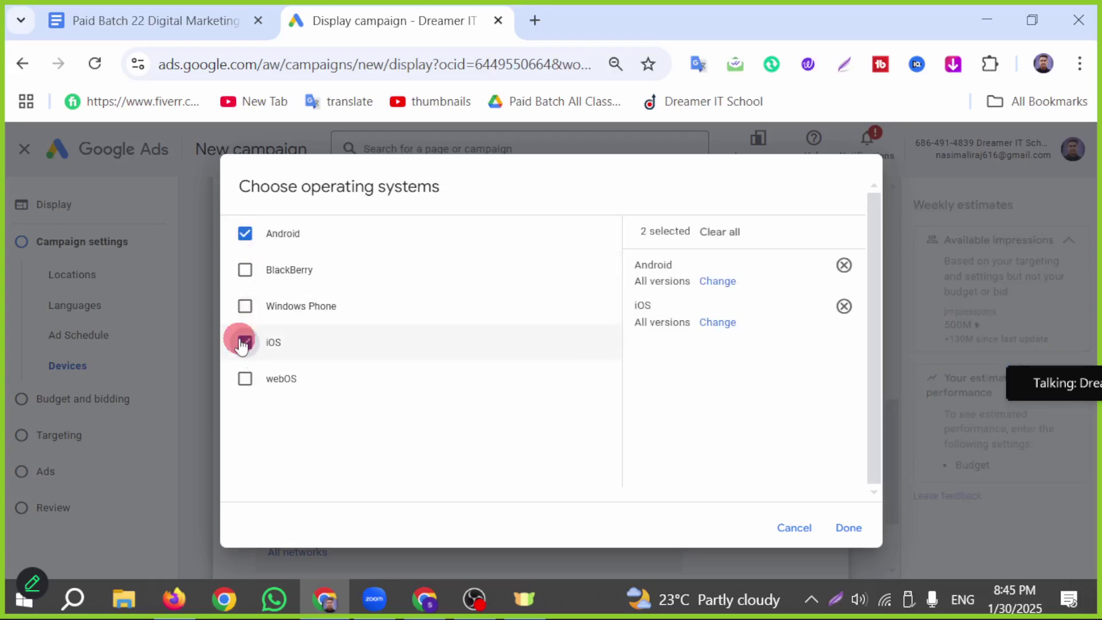
click(244, 306)
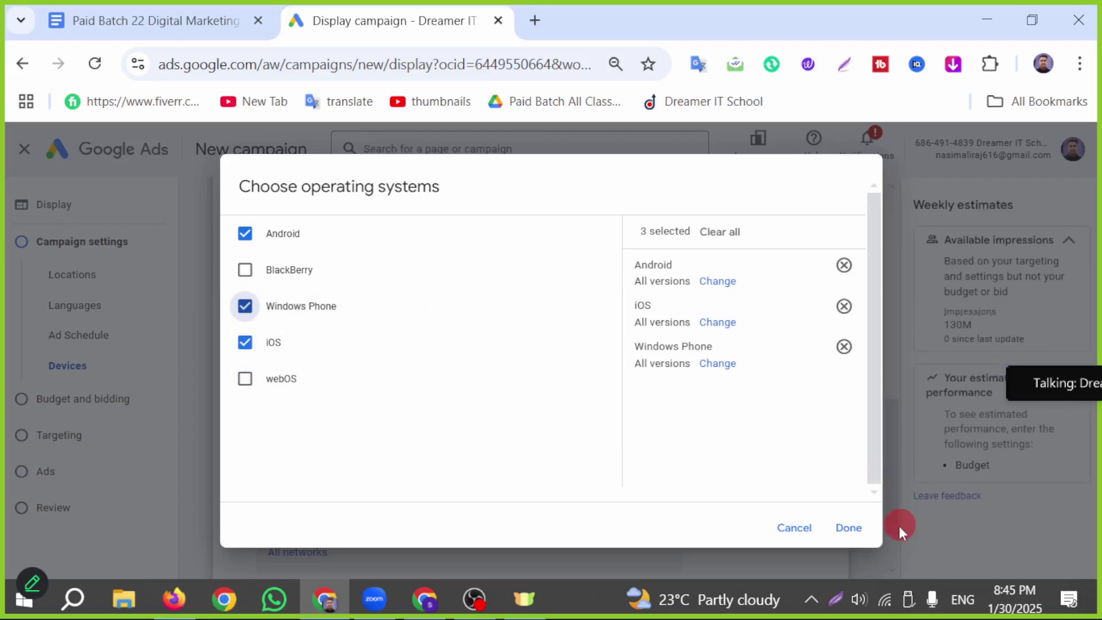
click(849, 527)
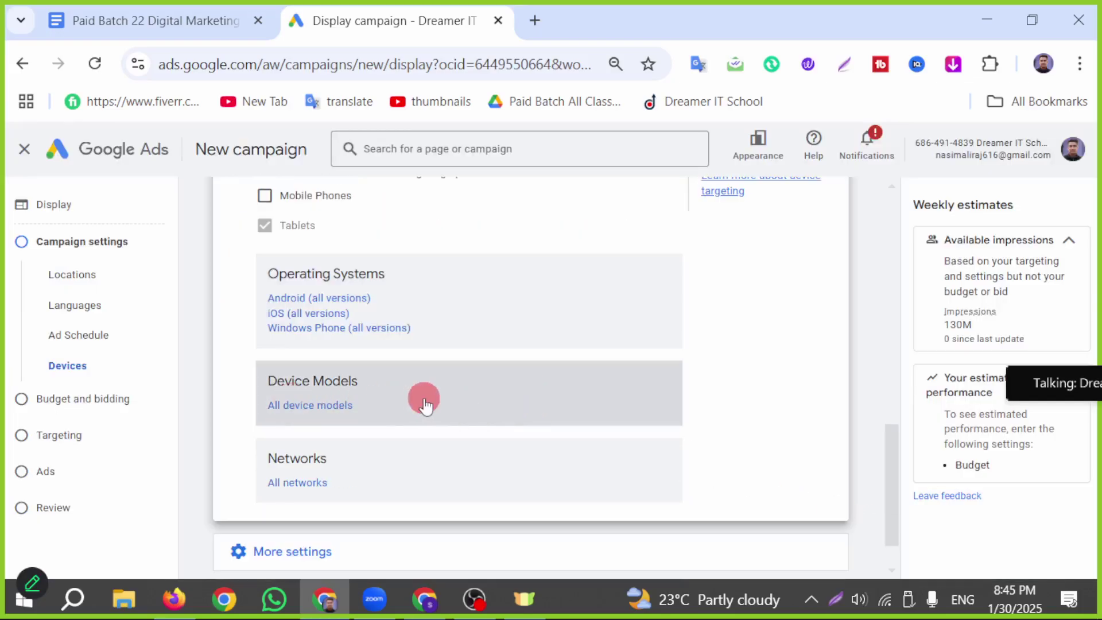
Examine the Android brands available for device model targeting, and leave the selection without choosing any model
click(425, 404)
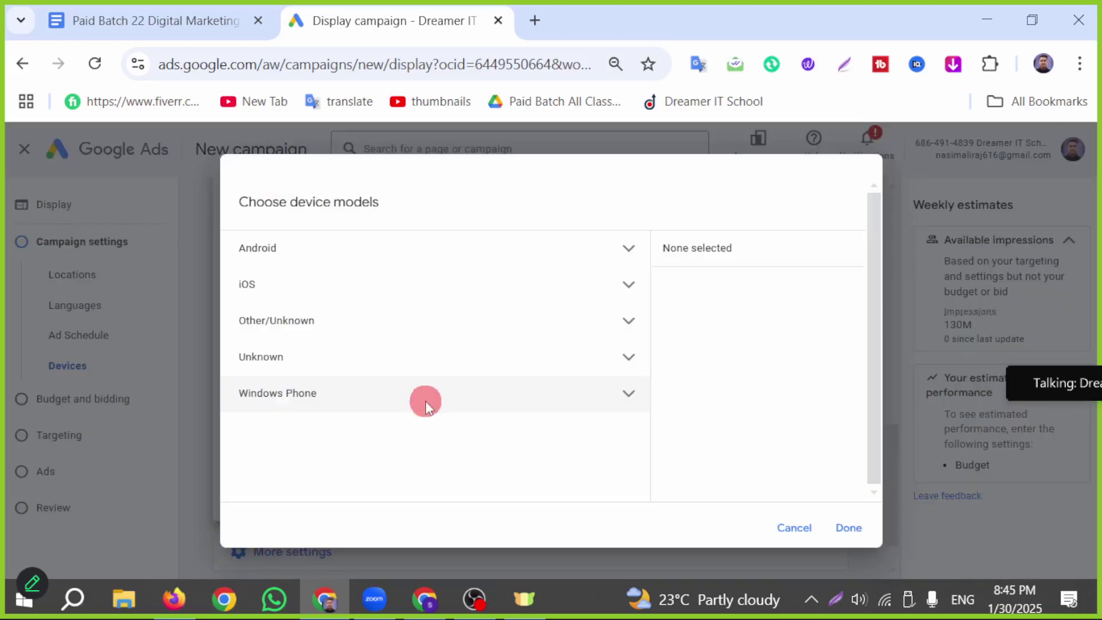
click(320, 251)
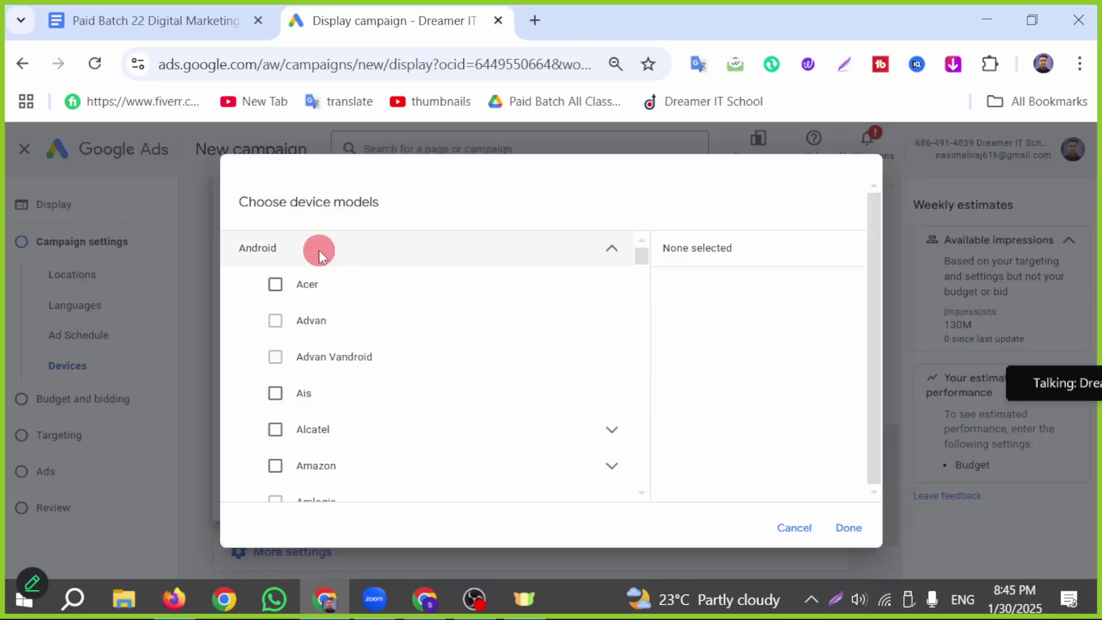
scroll(291, 383, down, 20)
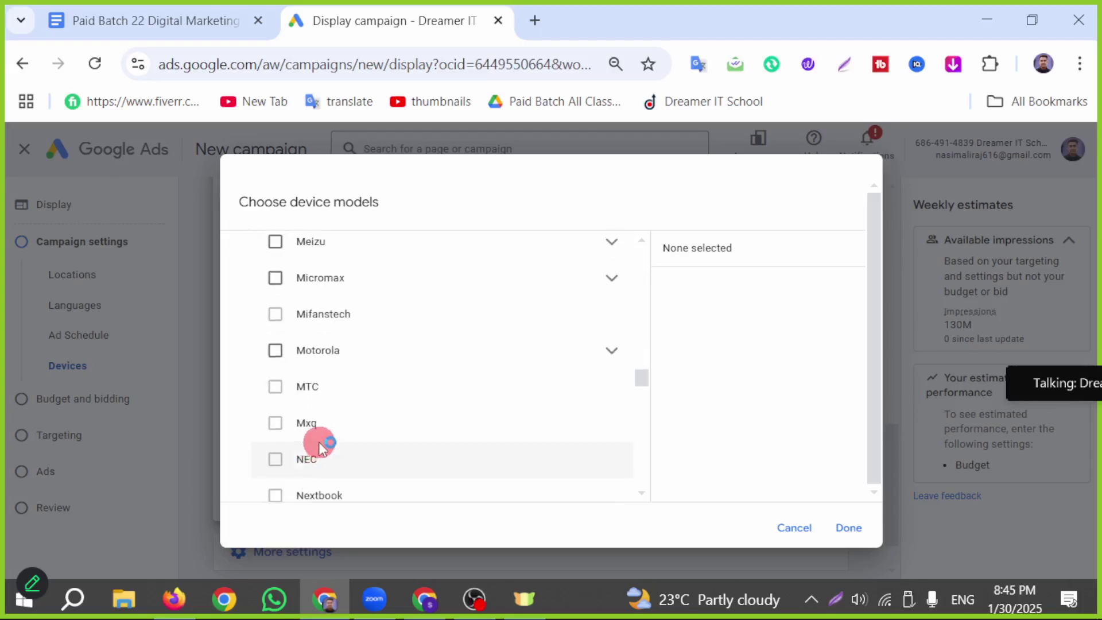
scroll(320, 453, up, 20)
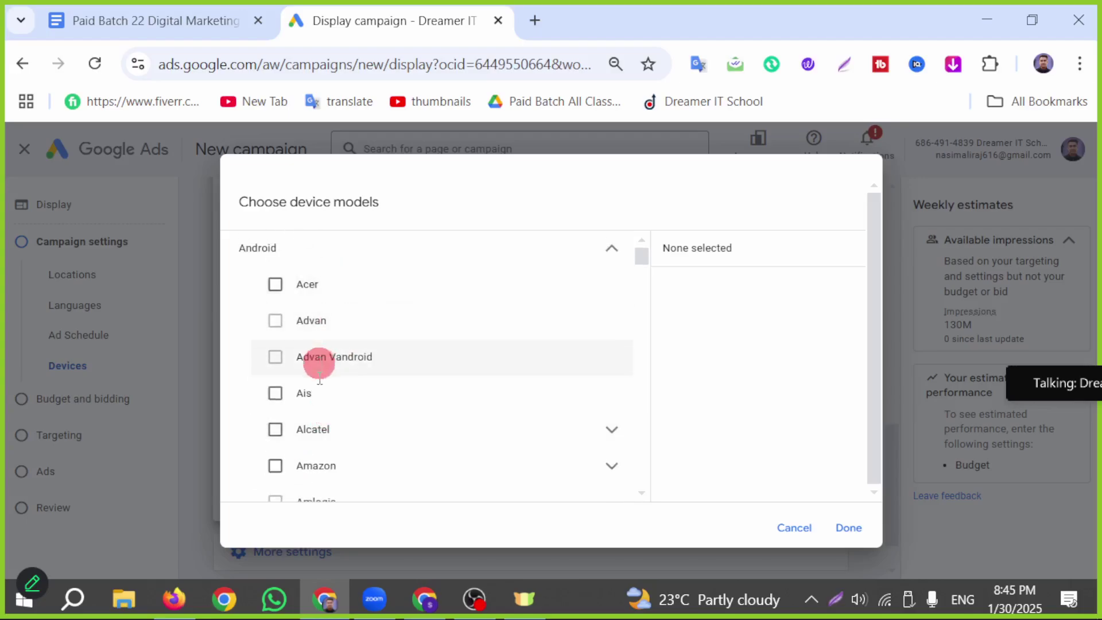
scroll(347, 420, down, 5)
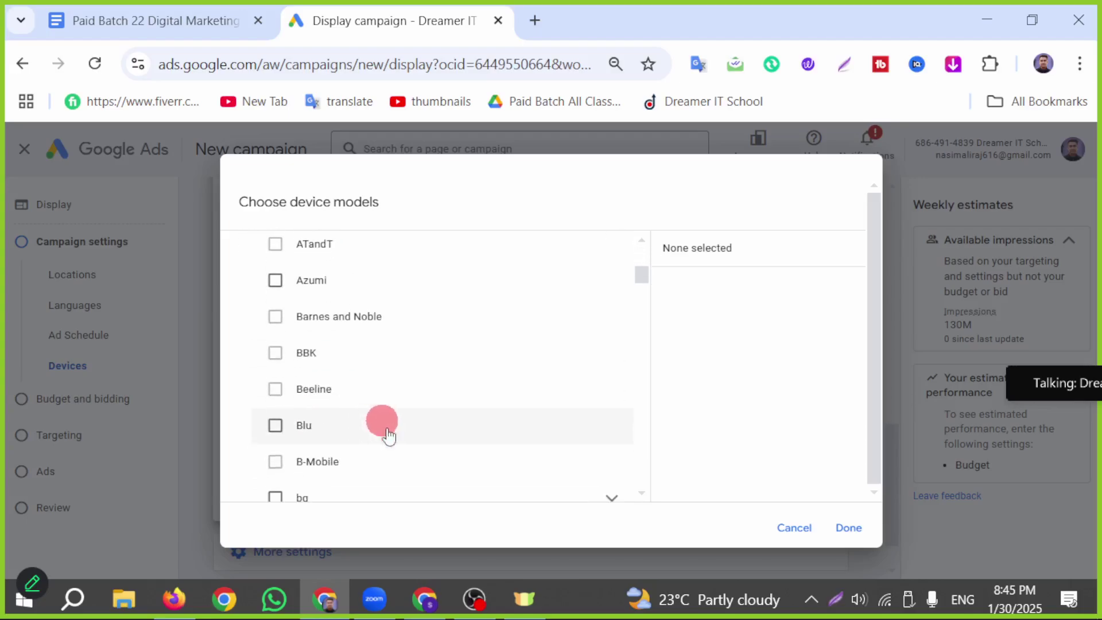
scroll(408, 436, down, 2)
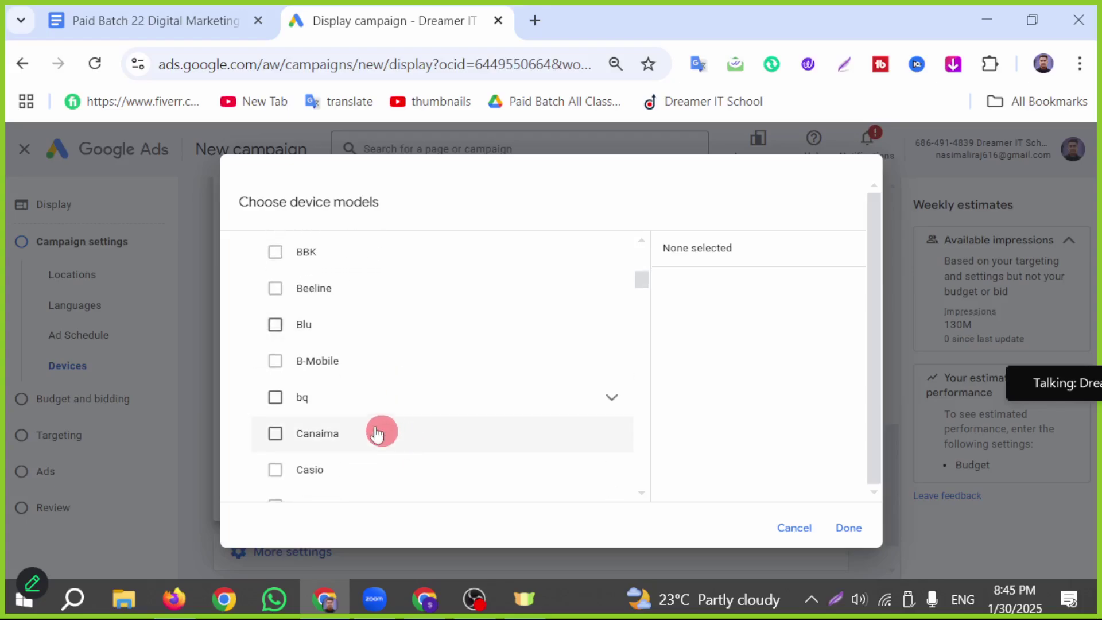
scroll(344, 460, down, 1)
scroll(342, 453, down, 15)
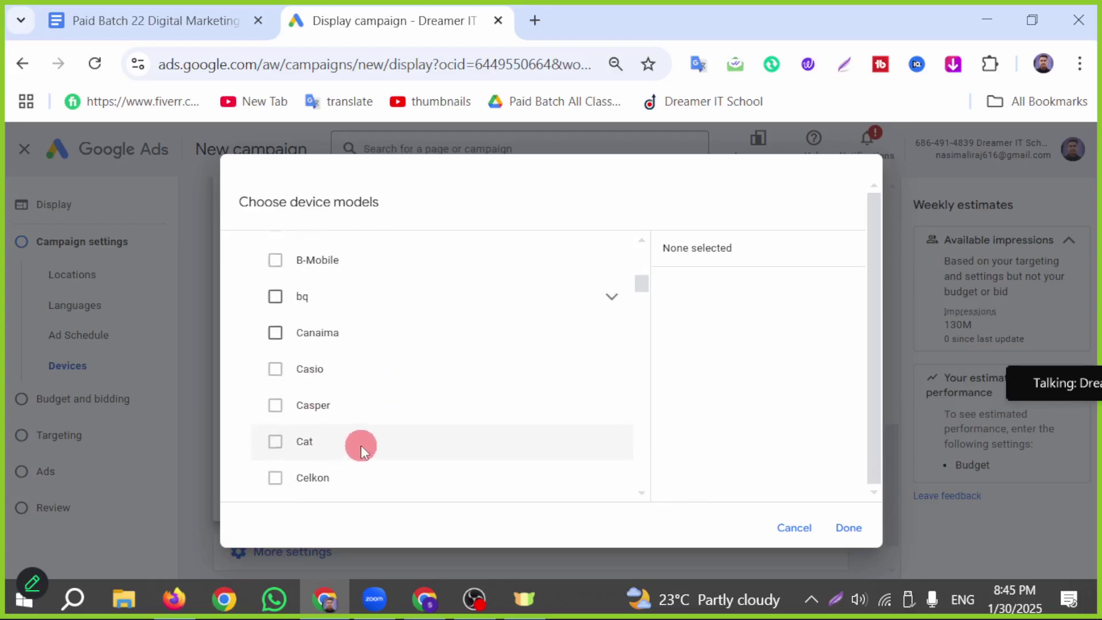
scroll(380, 457, down, 20)
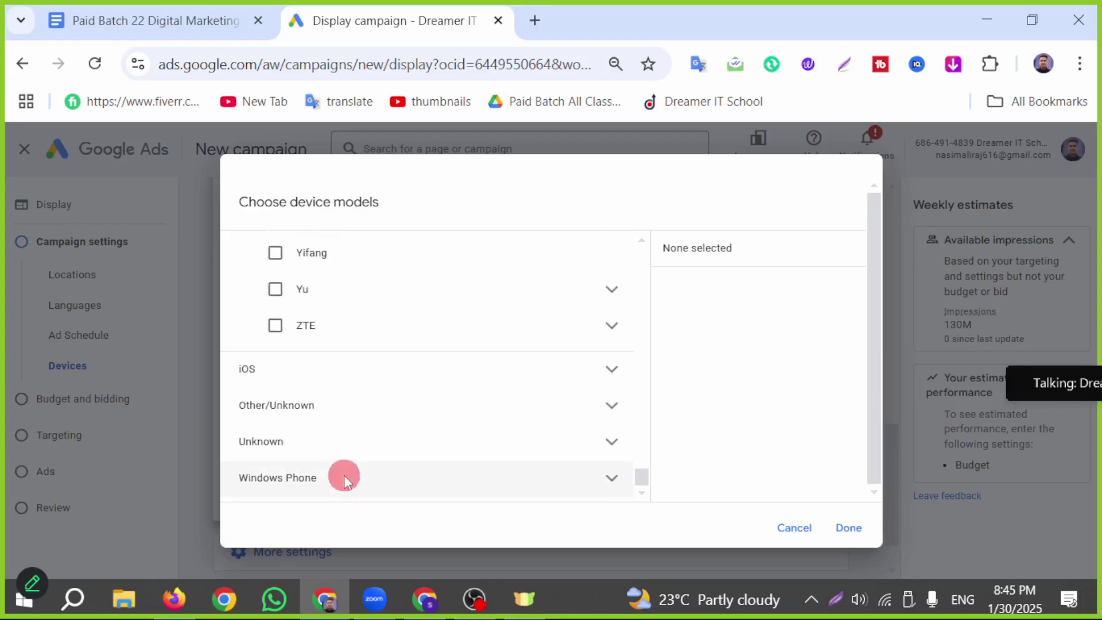
scroll(345, 463, up, 3)
scroll(373, 335, up, 15)
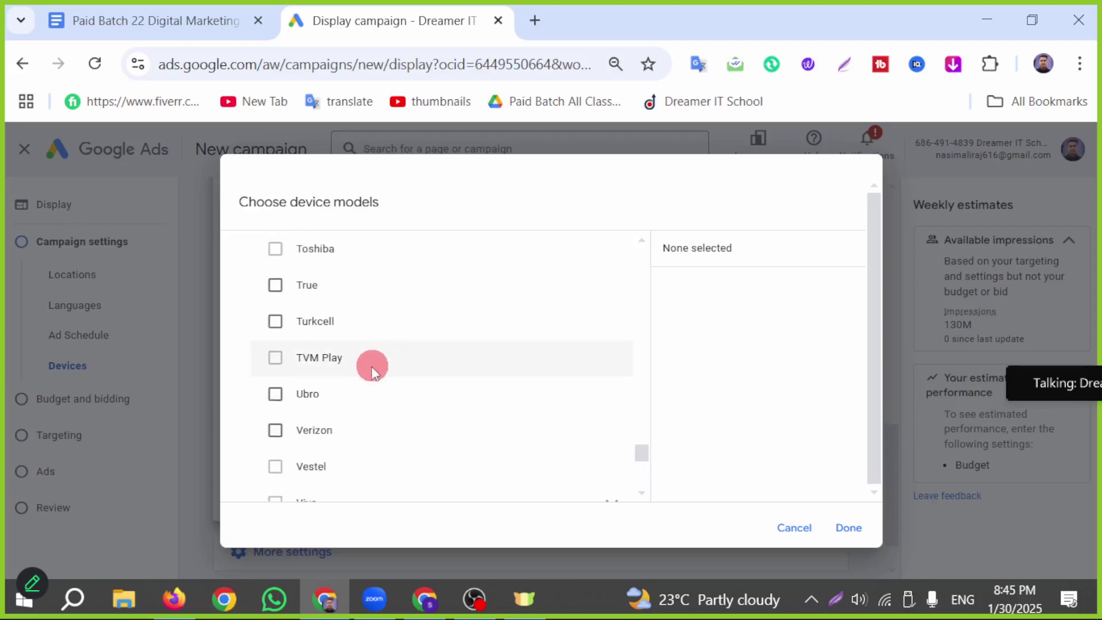
scroll(387, 428, up, 15)
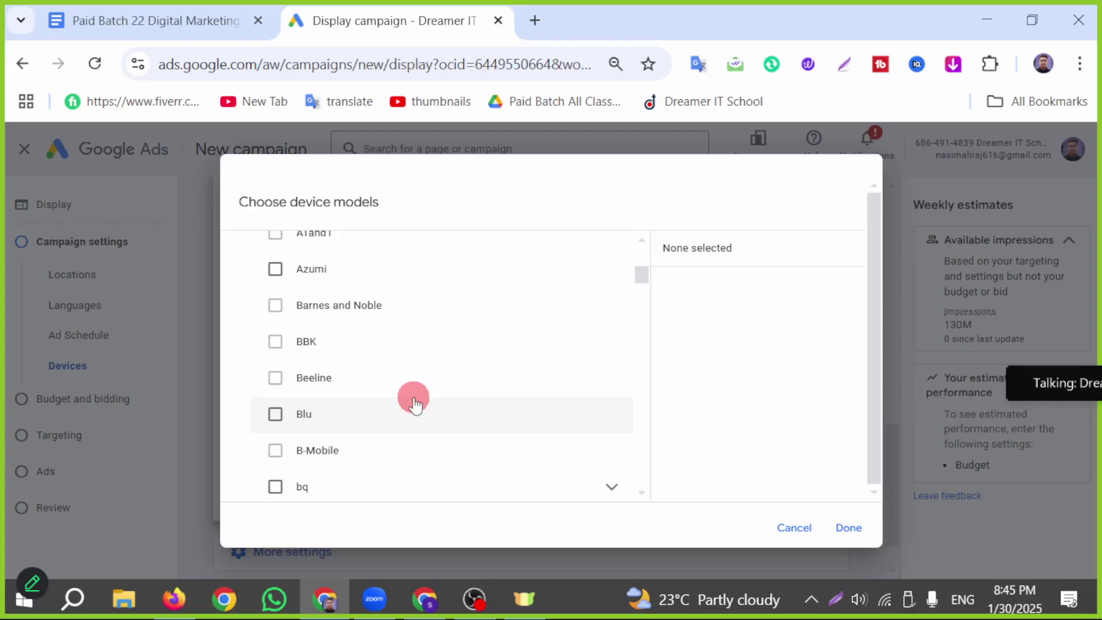
scroll(407, 396, up, 5)
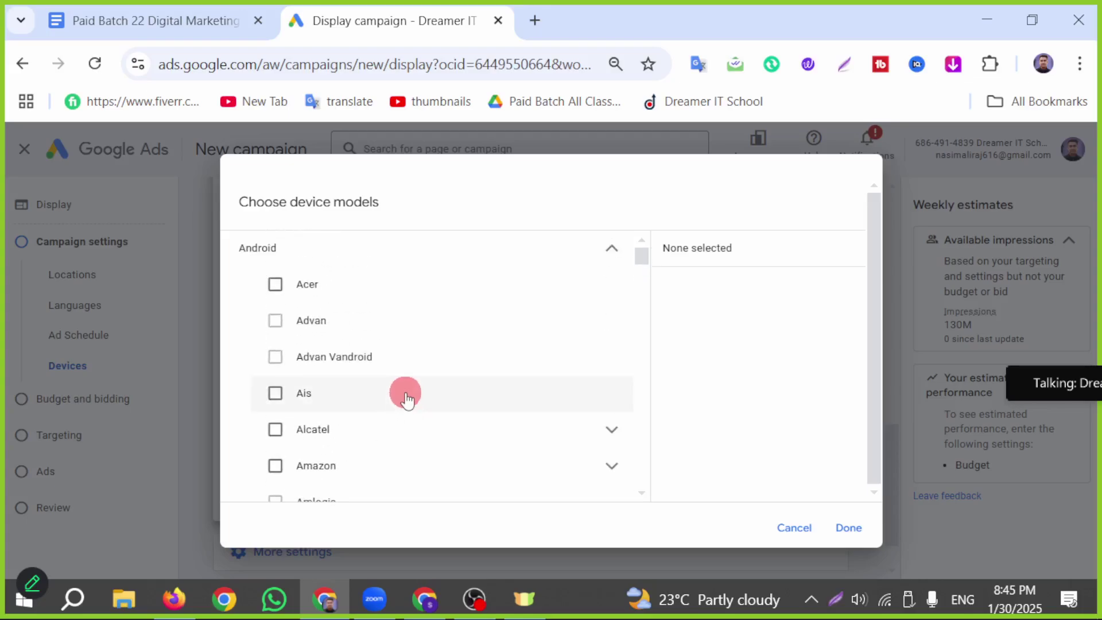
click(794, 527)
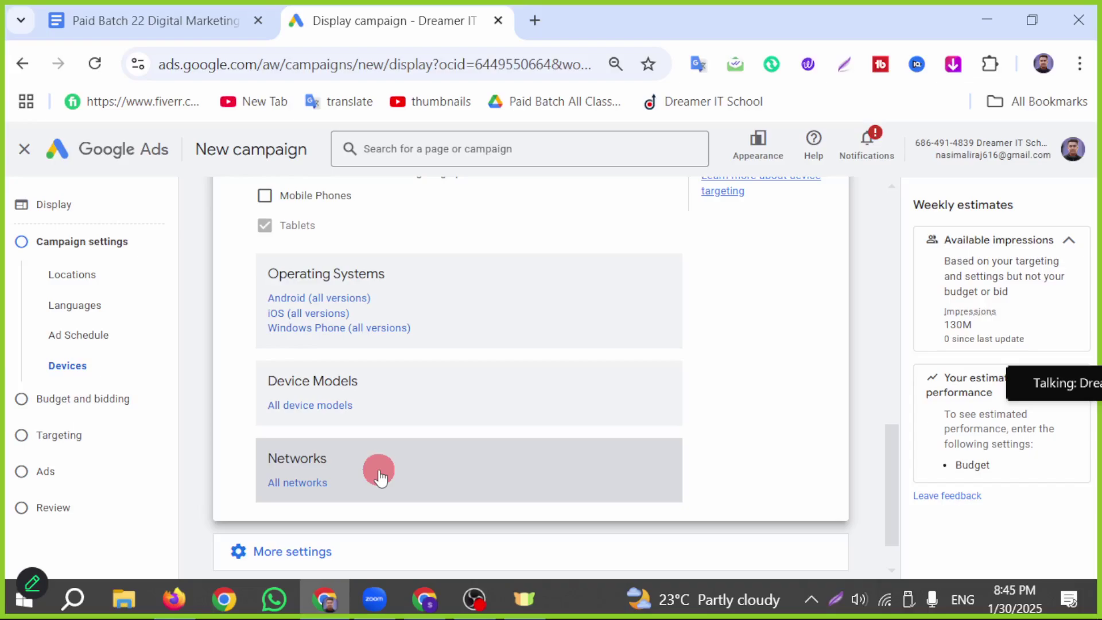
Restrict the campaign's network targeting to Wi-Fi only, leaving the Bangladesh mobile carriers unselected
click(349, 471)
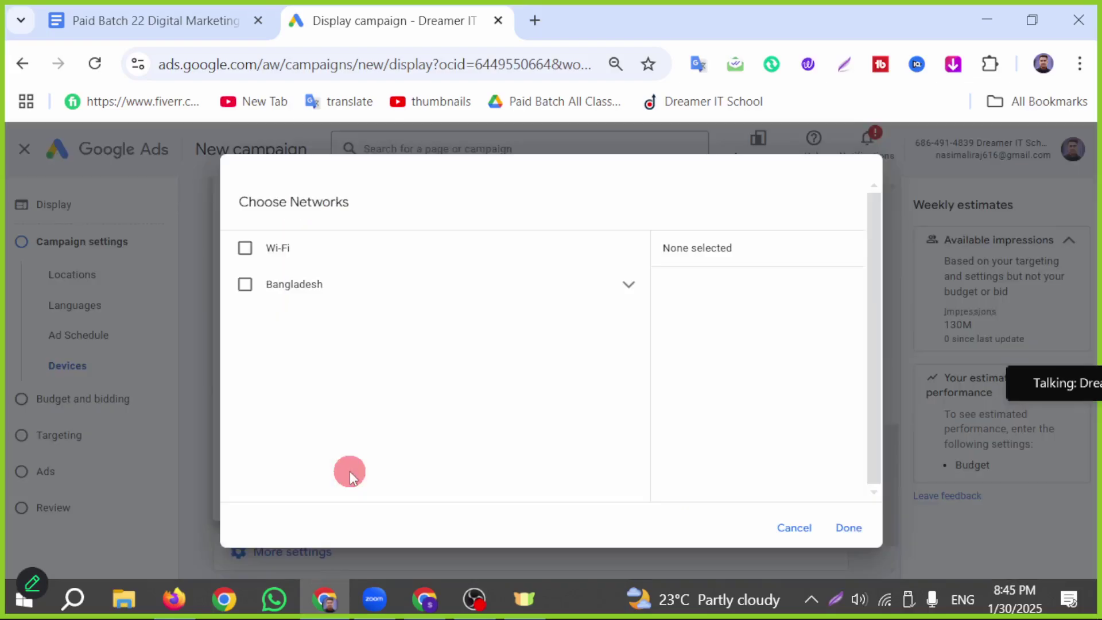
click(246, 248)
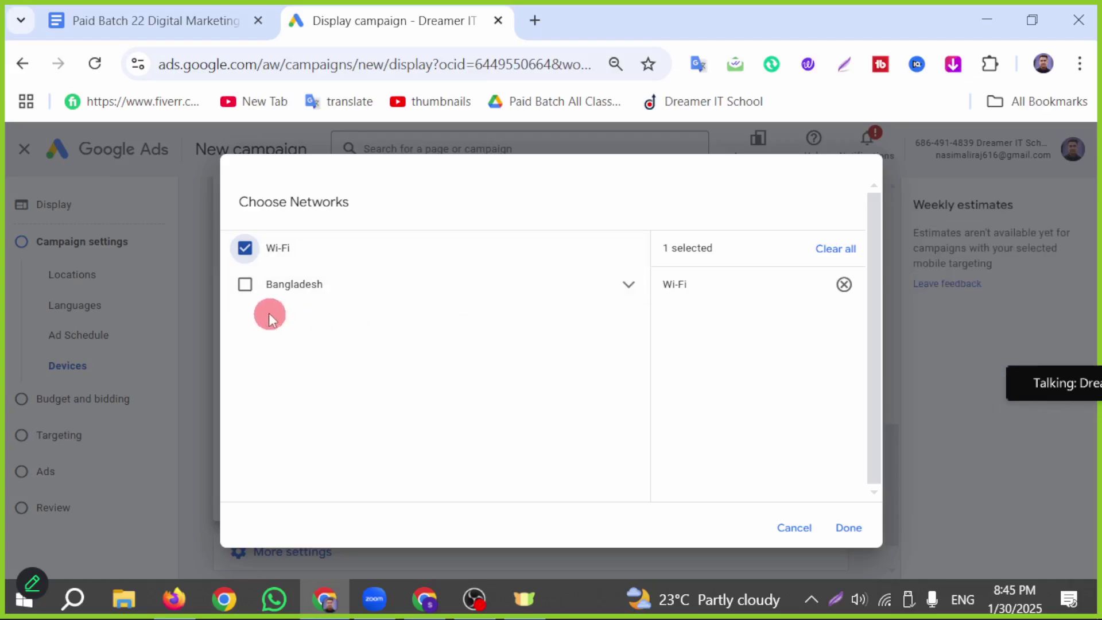
click(249, 289)
click(565, 391)
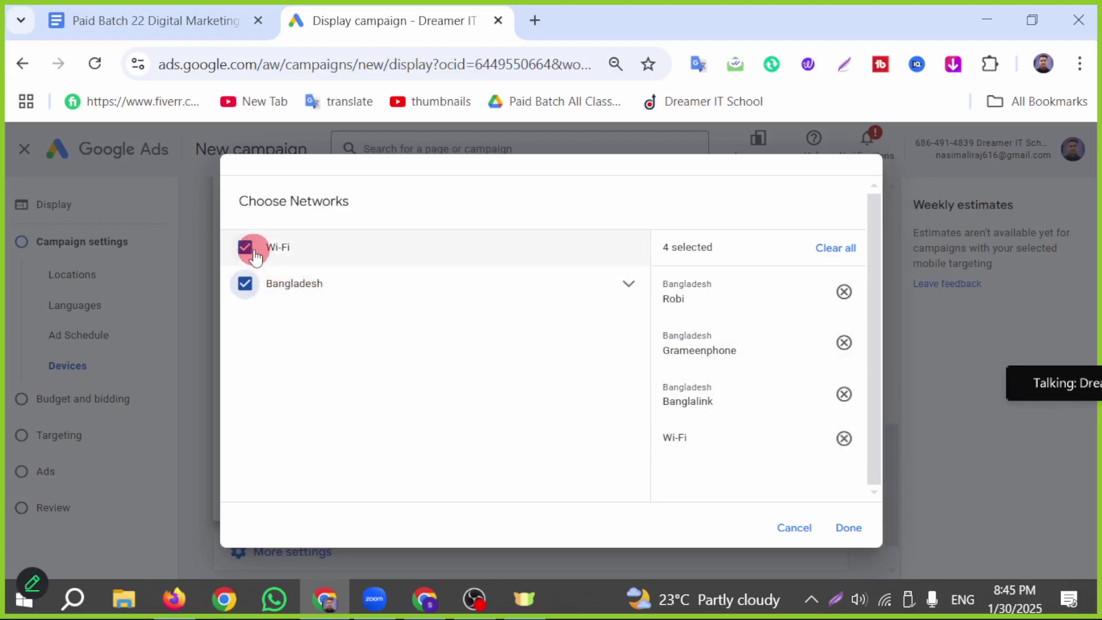
click(245, 283)
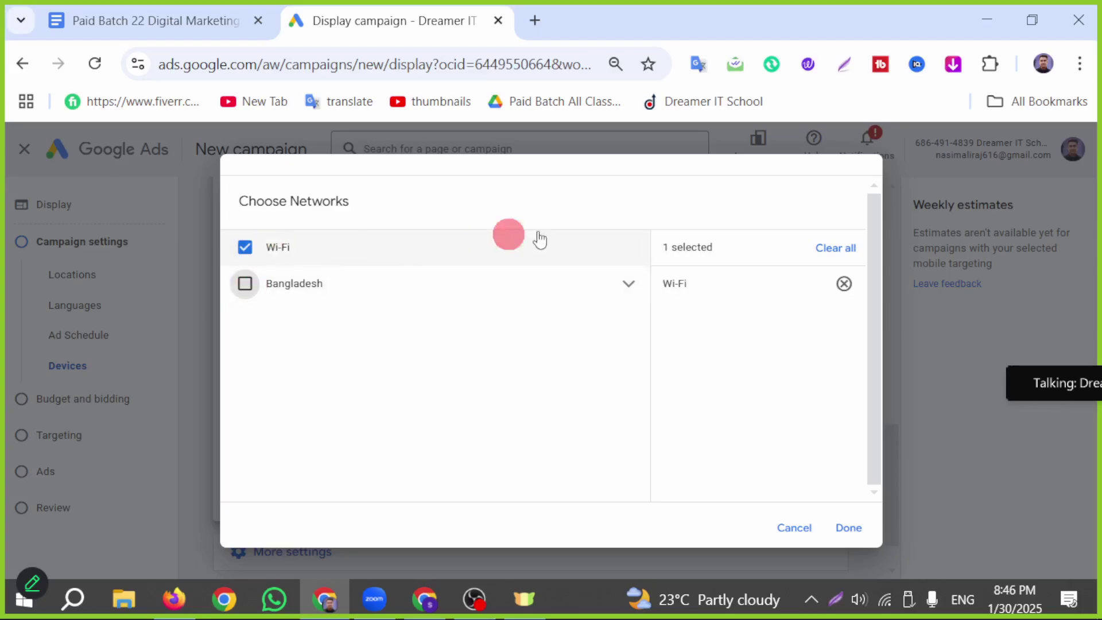
click(245, 285)
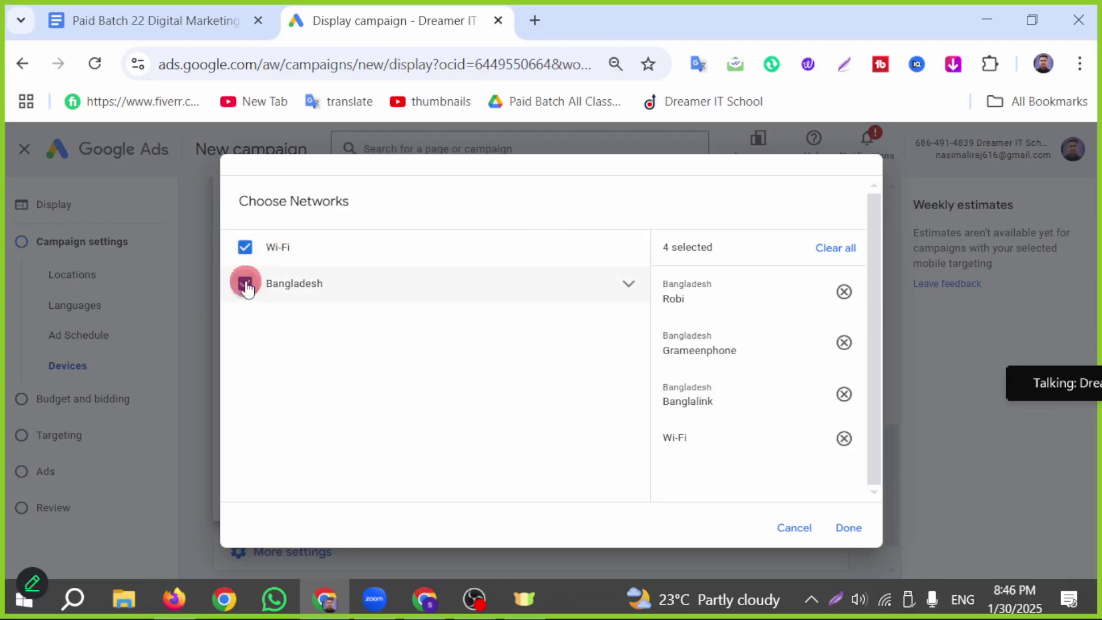
click(246, 283)
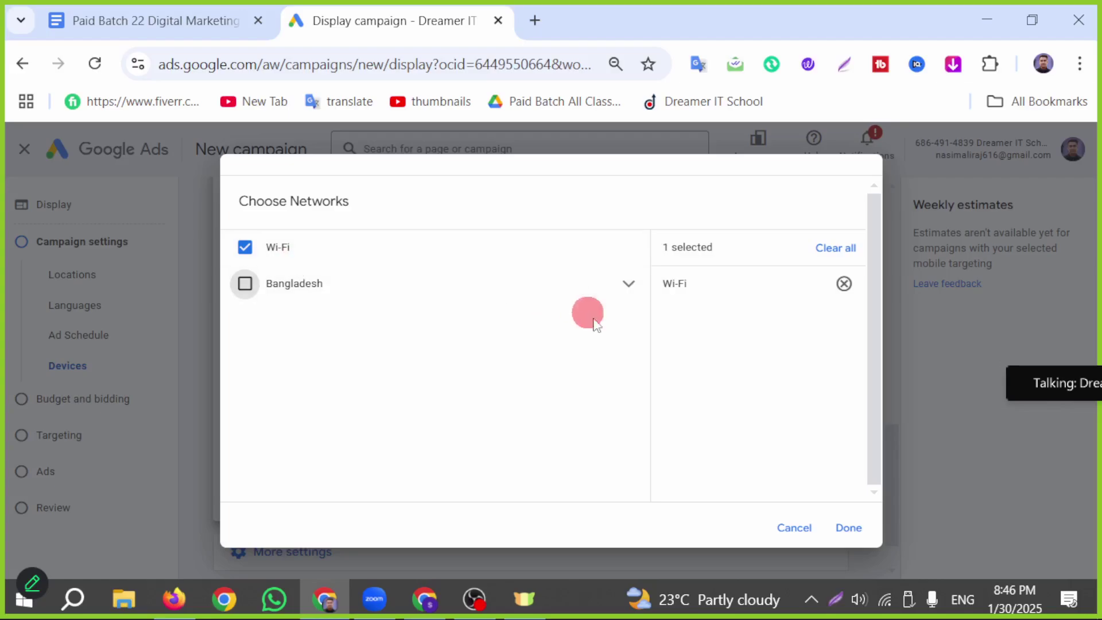
click(843, 526)
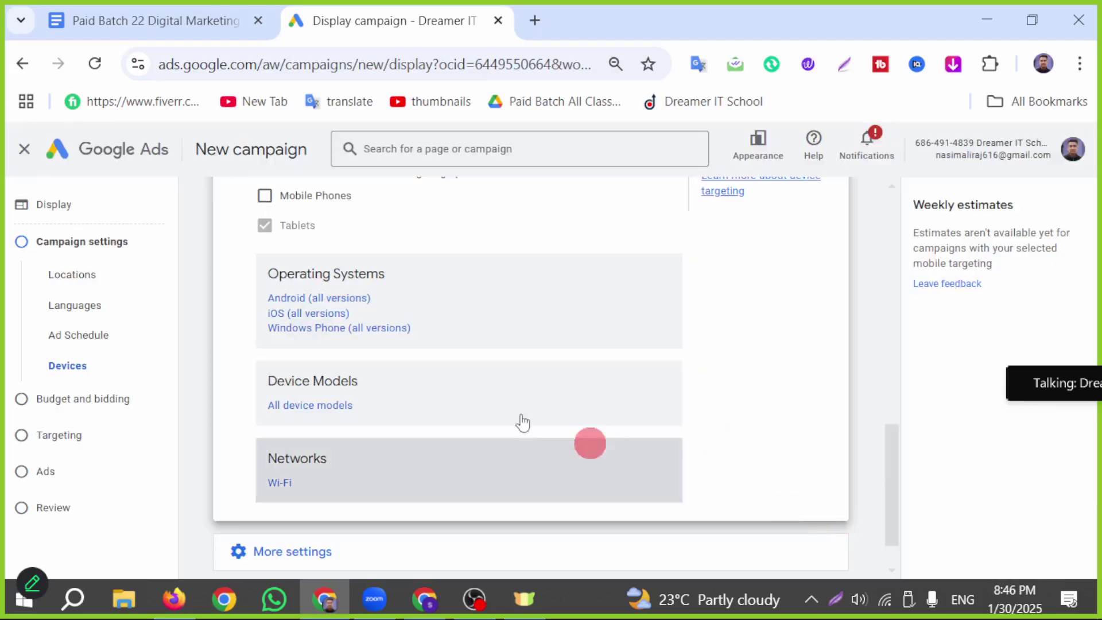
Open the additional dynamic ads settings and examine the business types for a personalised ads feed, leaving the feed disabled
scroll(465, 378, down, 2)
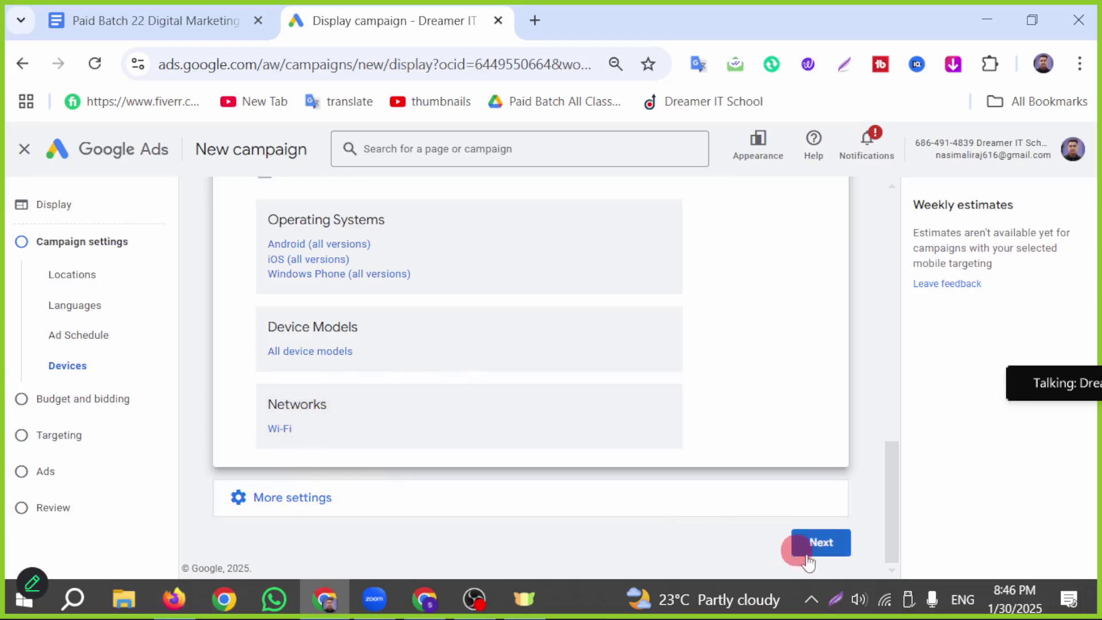
click(342, 496)
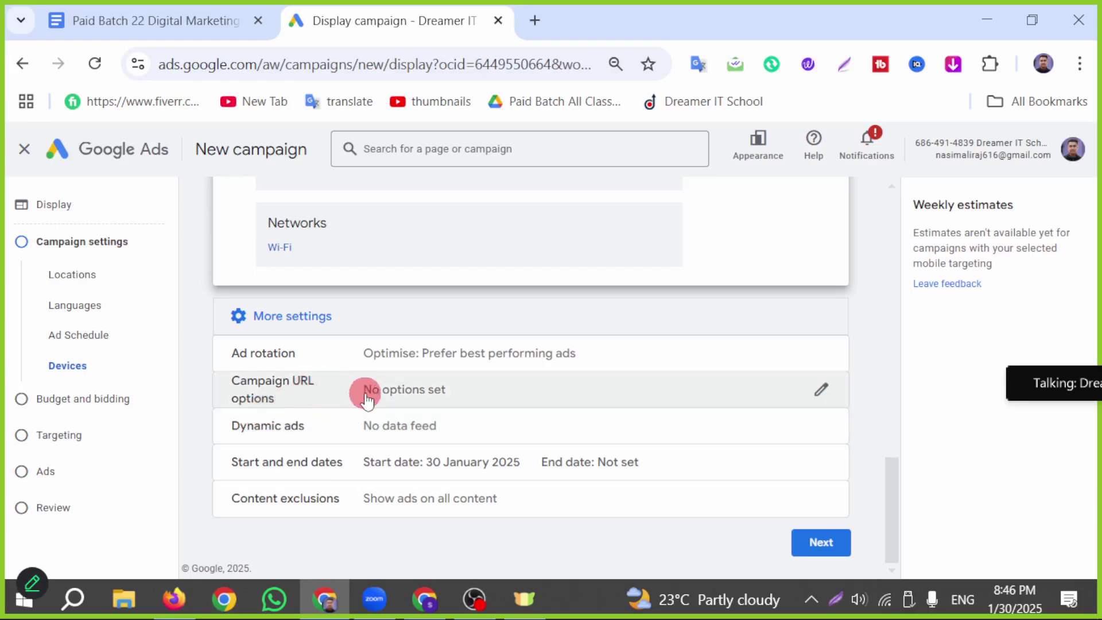
click(792, 428)
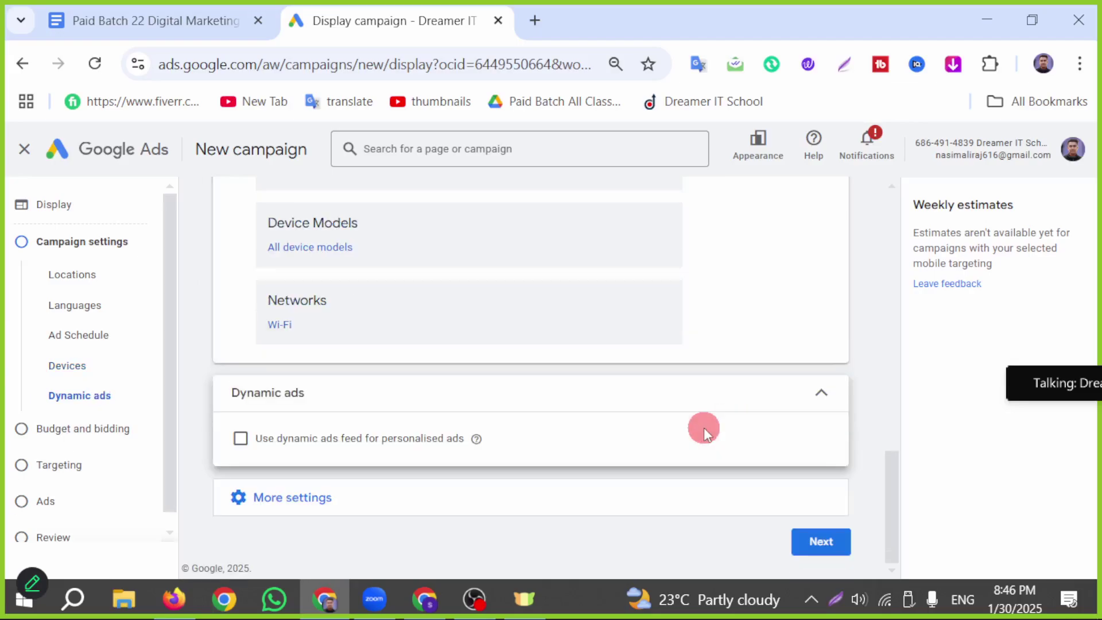
click(241, 440)
click(365, 520)
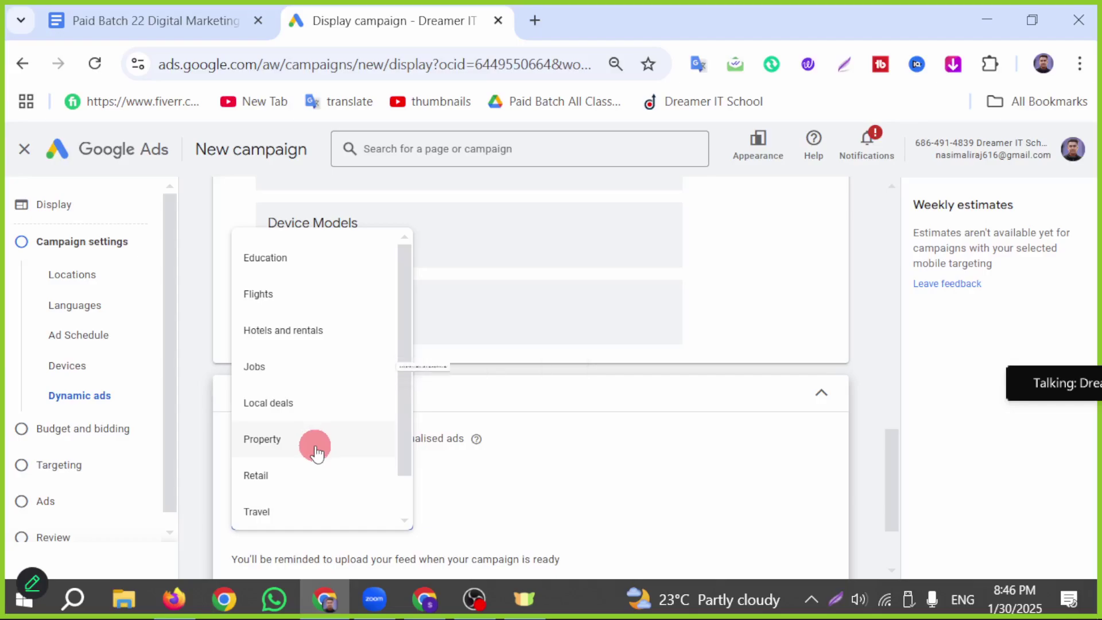
scroll(284, 456, down, 1)
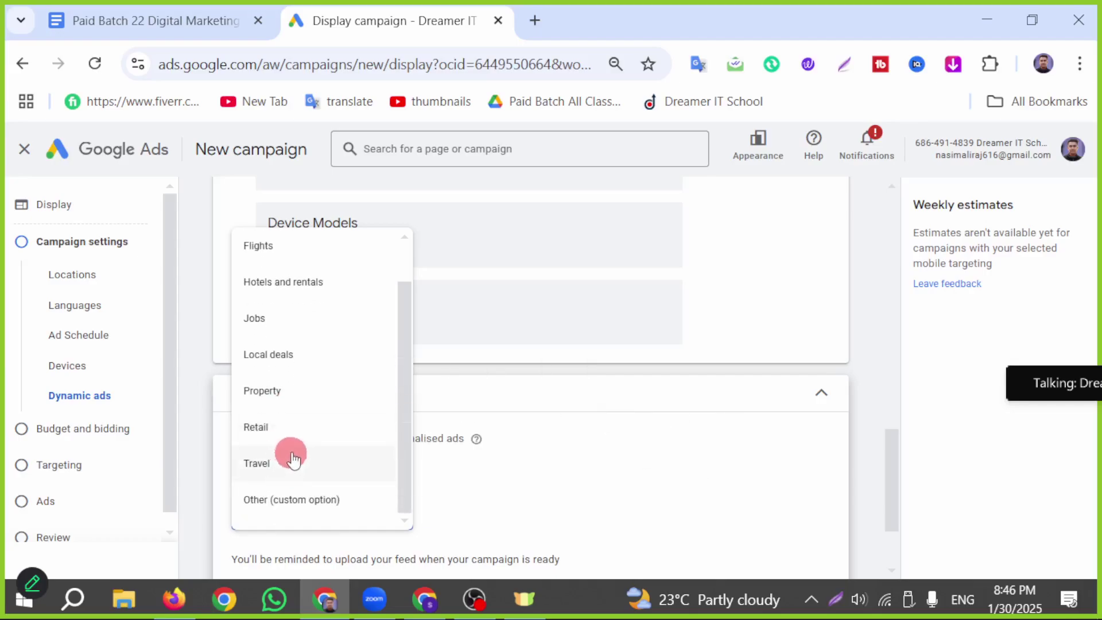
scroll(312, 398, up, 1)
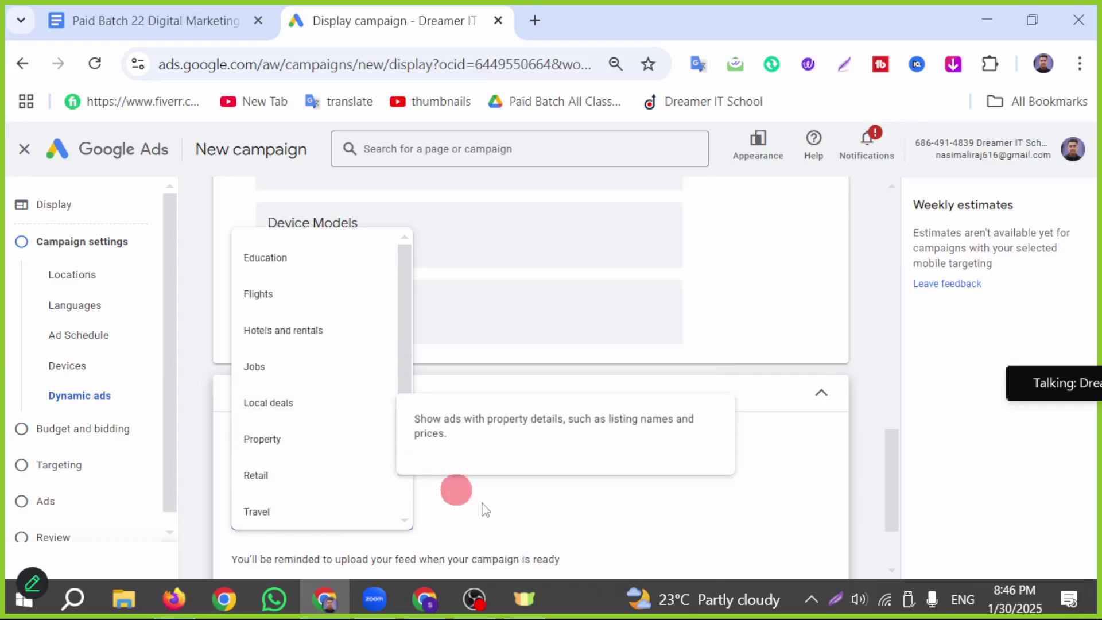
click(651, 512)
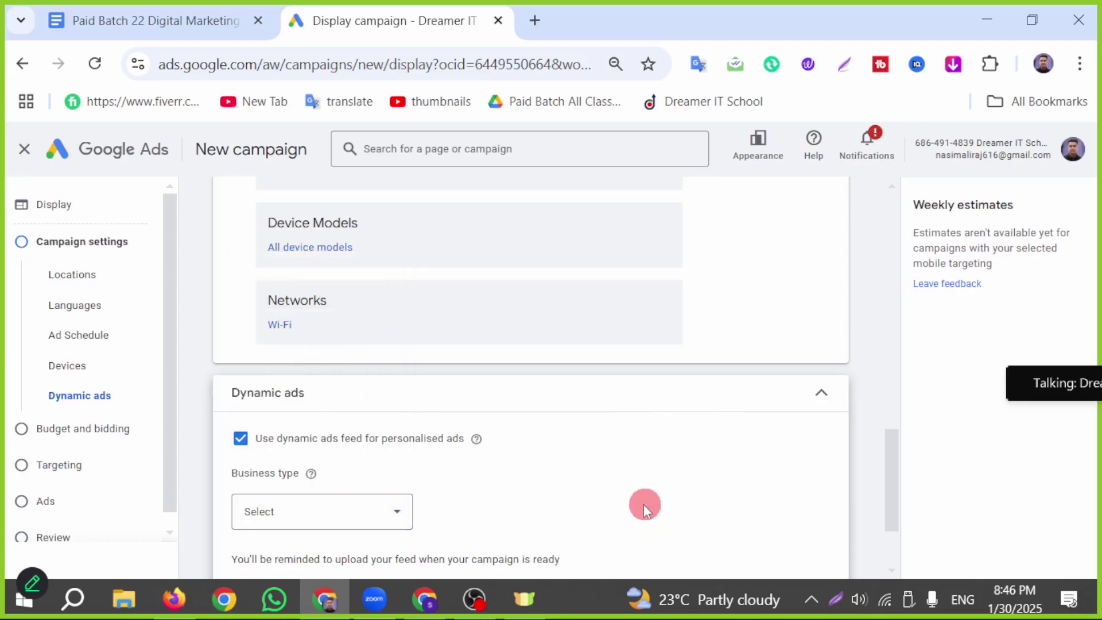
click(241, 439)
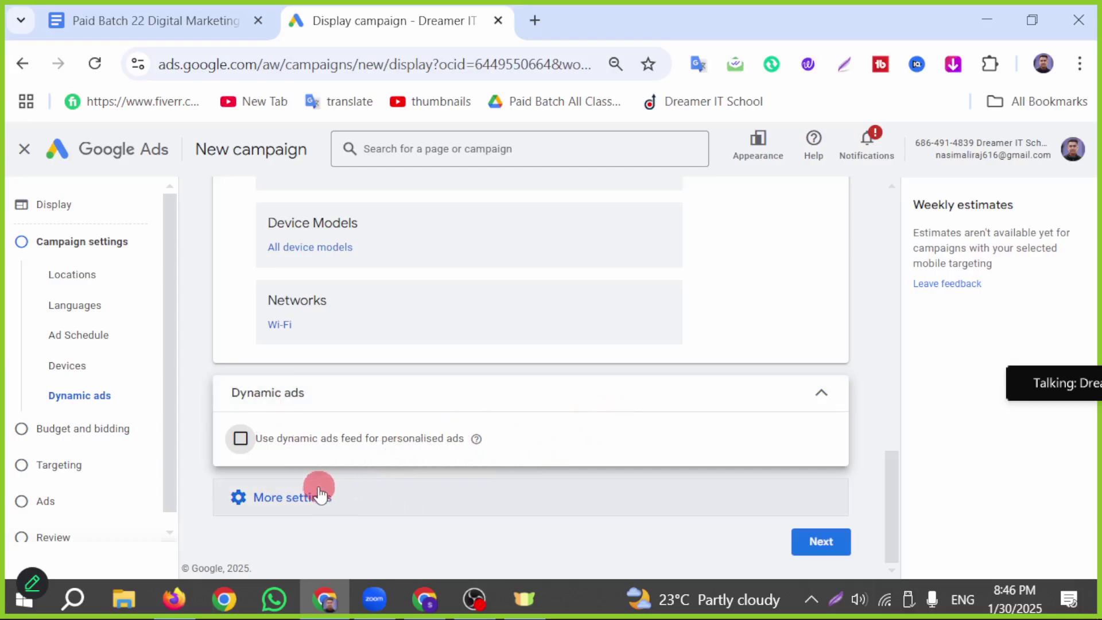
Open the campaign's content exclusions and review the content label, sensitive content and content type options
click(307, 504)
scroll(395, 474, down, 1)
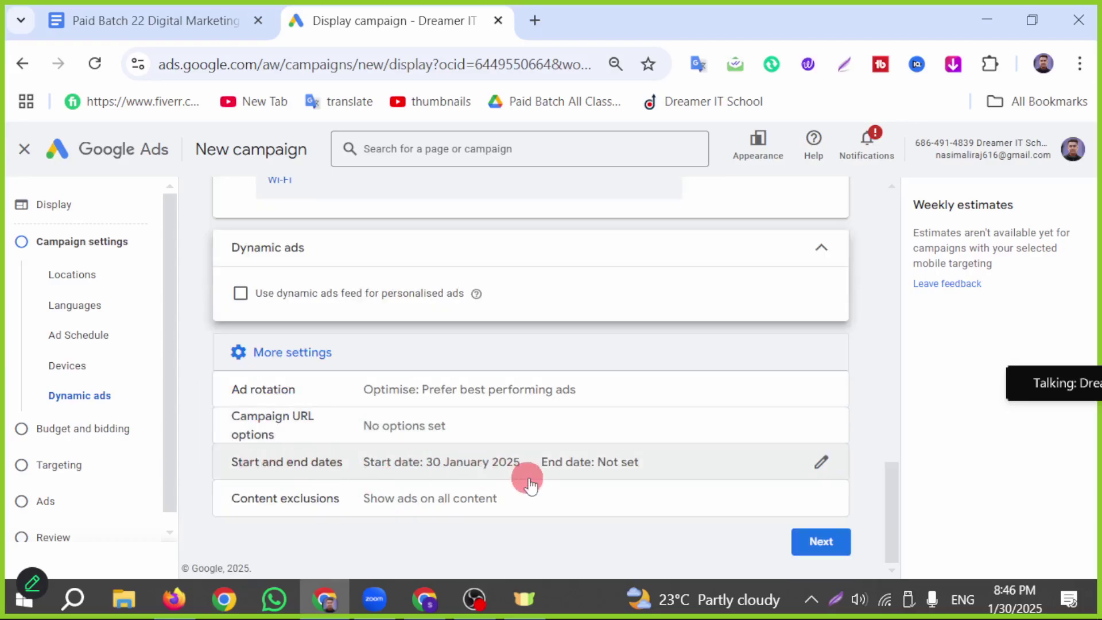
click(447, 513)
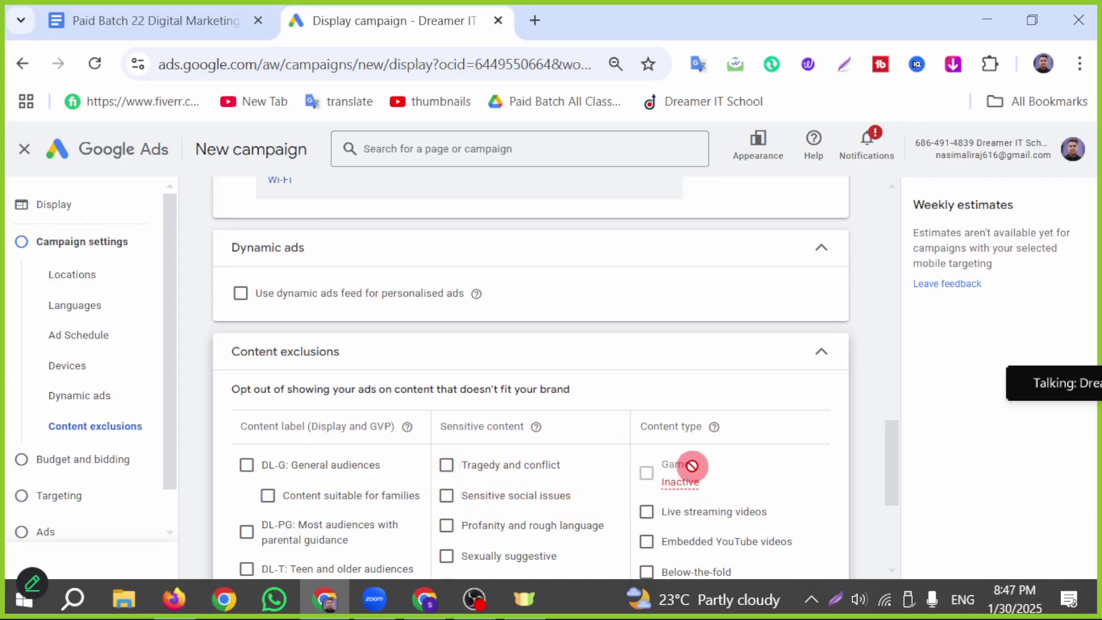
scroll(497, 476, down, 5)
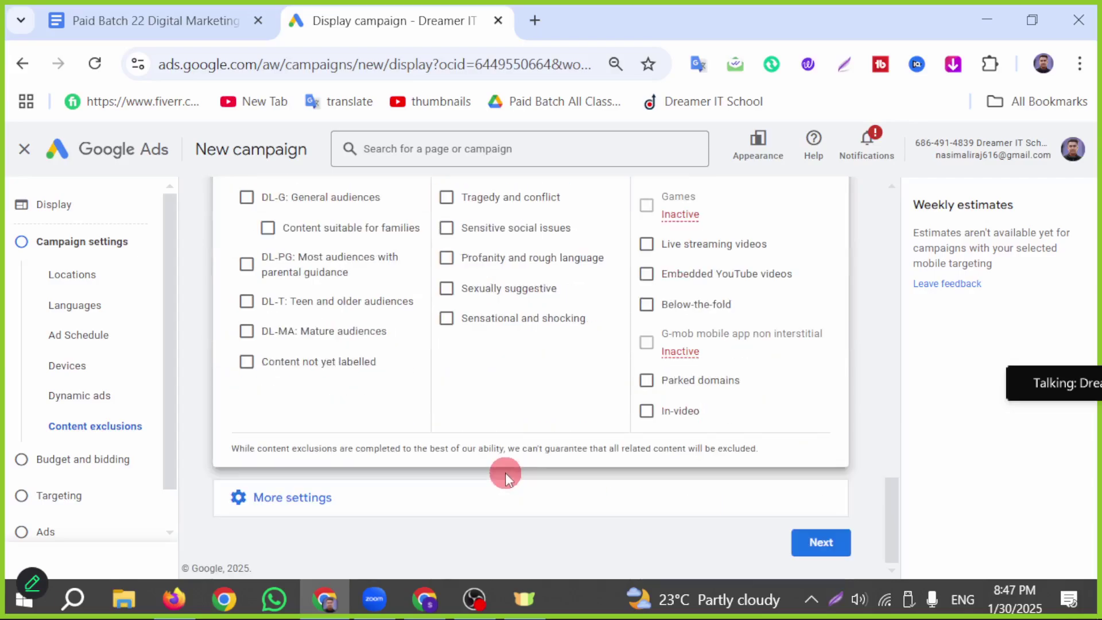
Leave content exclusions set to show ads on all content, and continue to the campaign's budget and bidding settings
scroll(505, 473, up, 5)
click(321, 396)
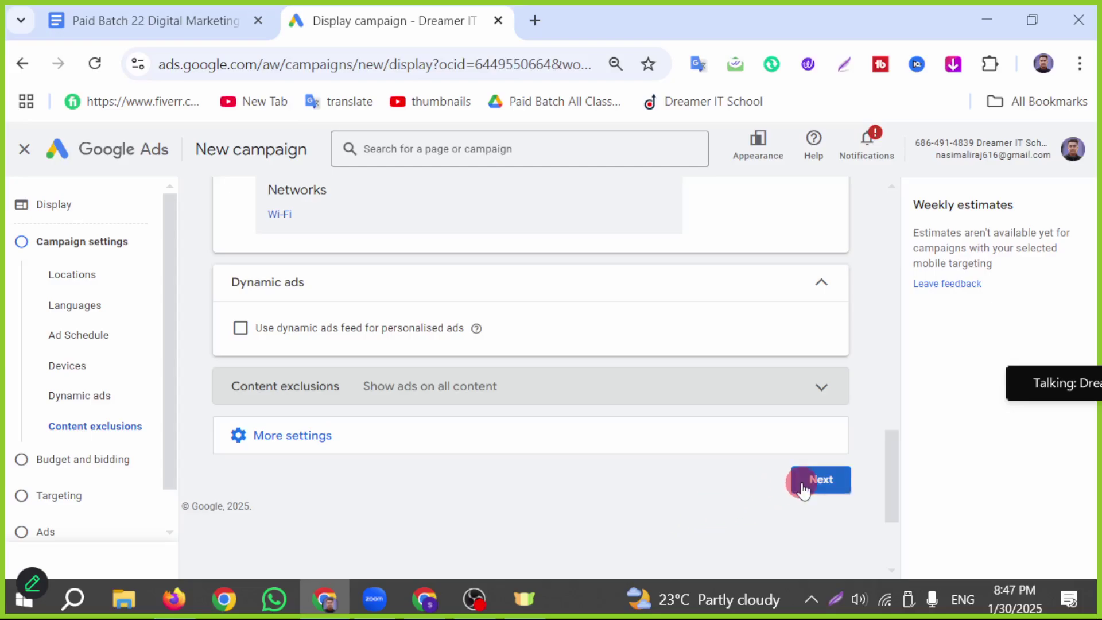
click(803, 487)
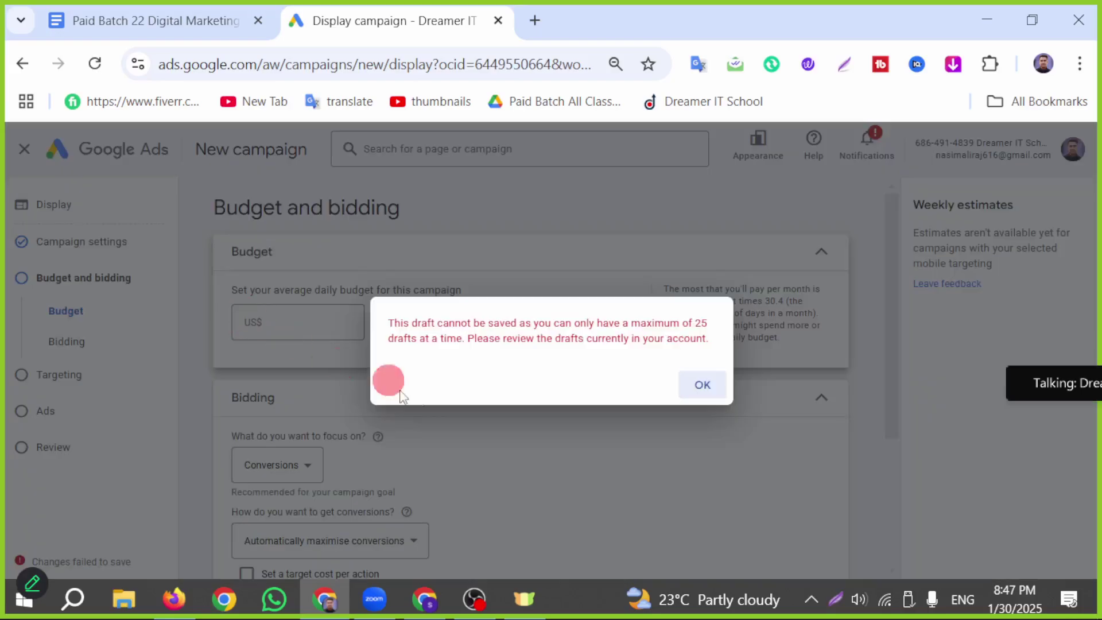
click(701, 383)
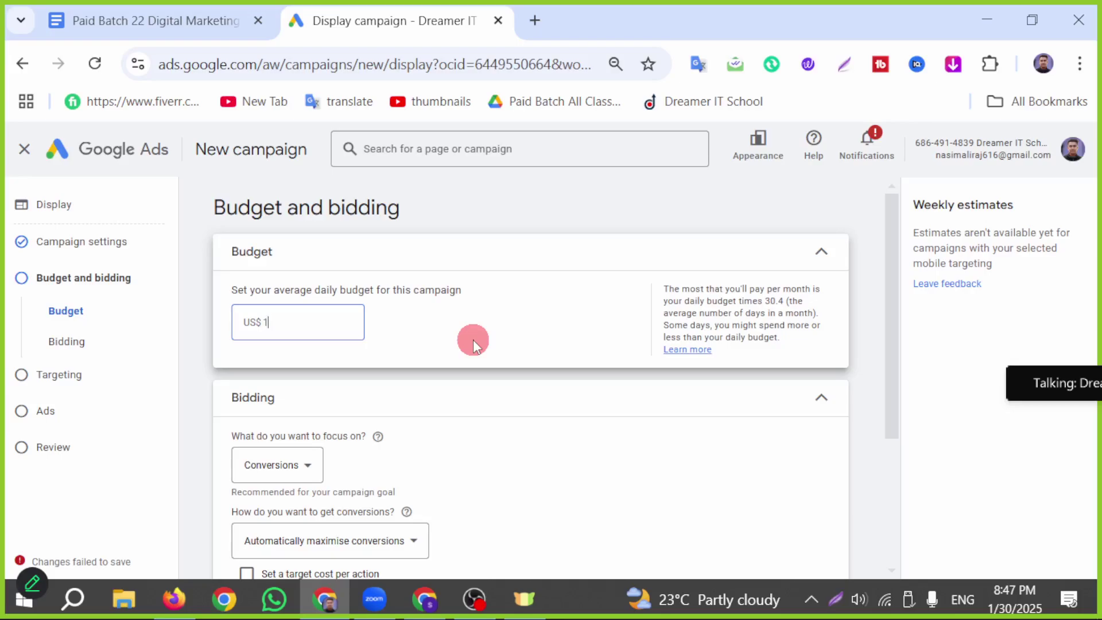
Set the campaign's average daily budget to US$10.00 and keep Conversions as the bidding focus
click(475, 390)
click(485, 400)
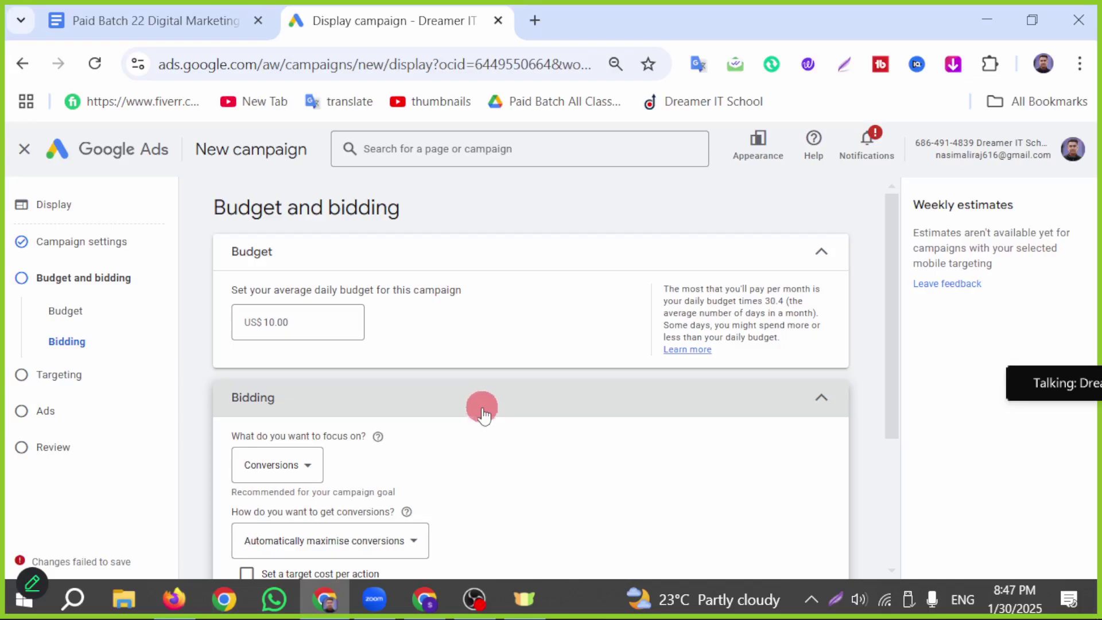
click(296, 465)
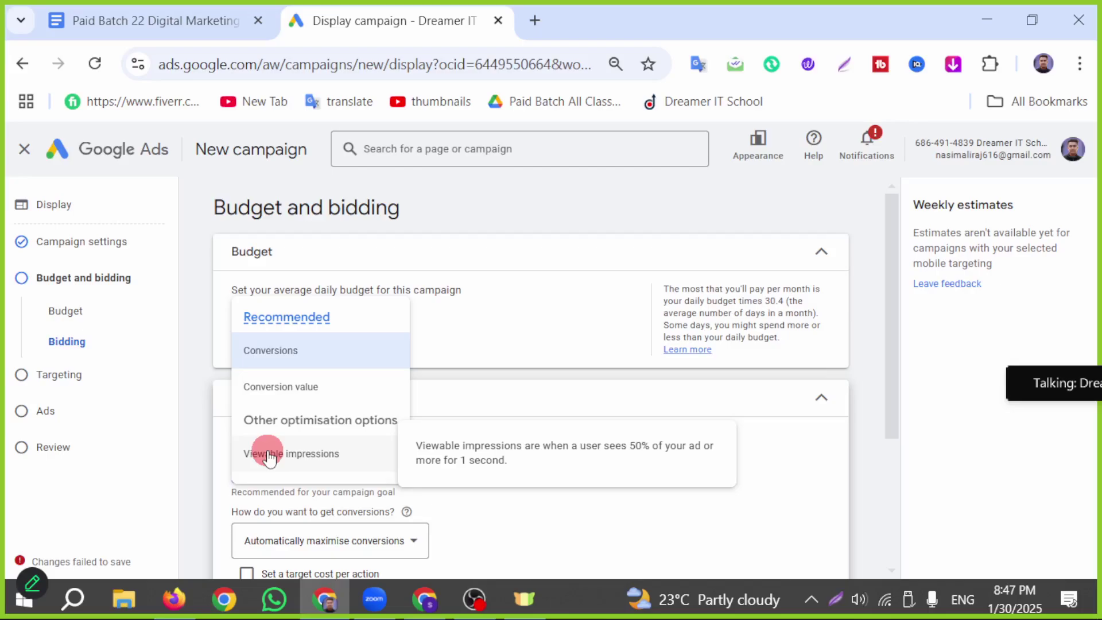
click(298, 360)
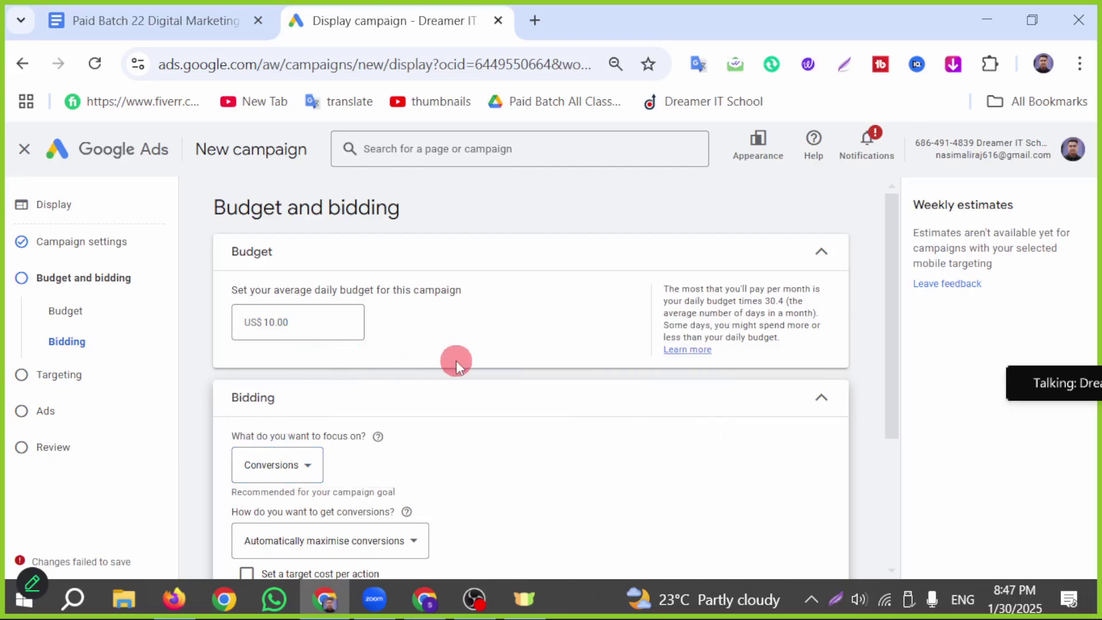
Try manually set bids, restore Automatically maximise conversions without a target cost per action, and continue to targeting without confirming identity
scroll(493, 475, down, 2)
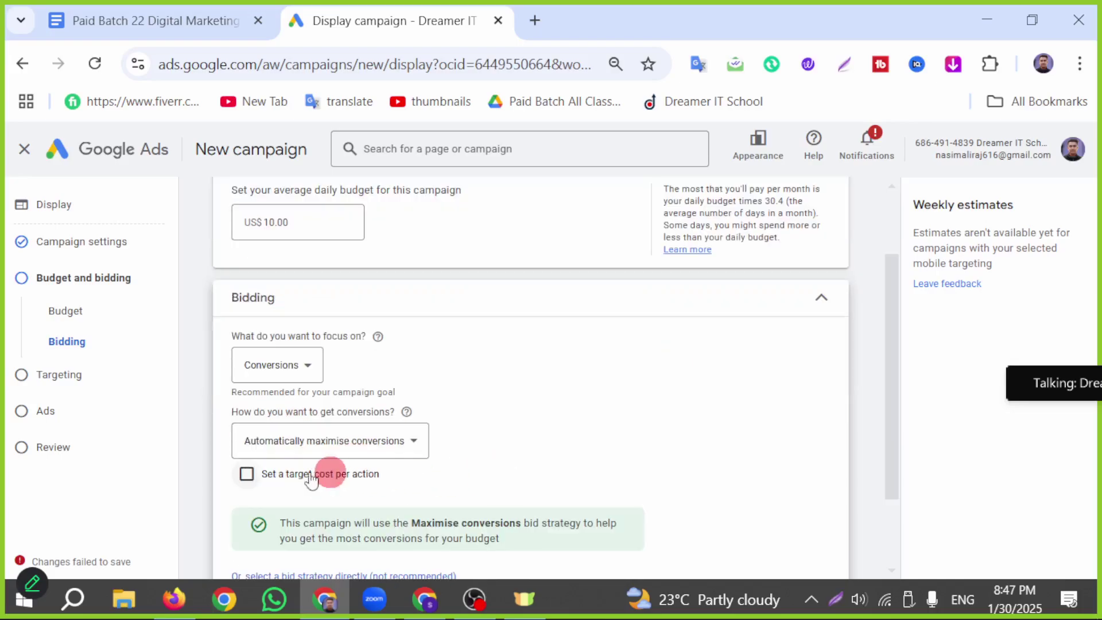
click(338, 441)
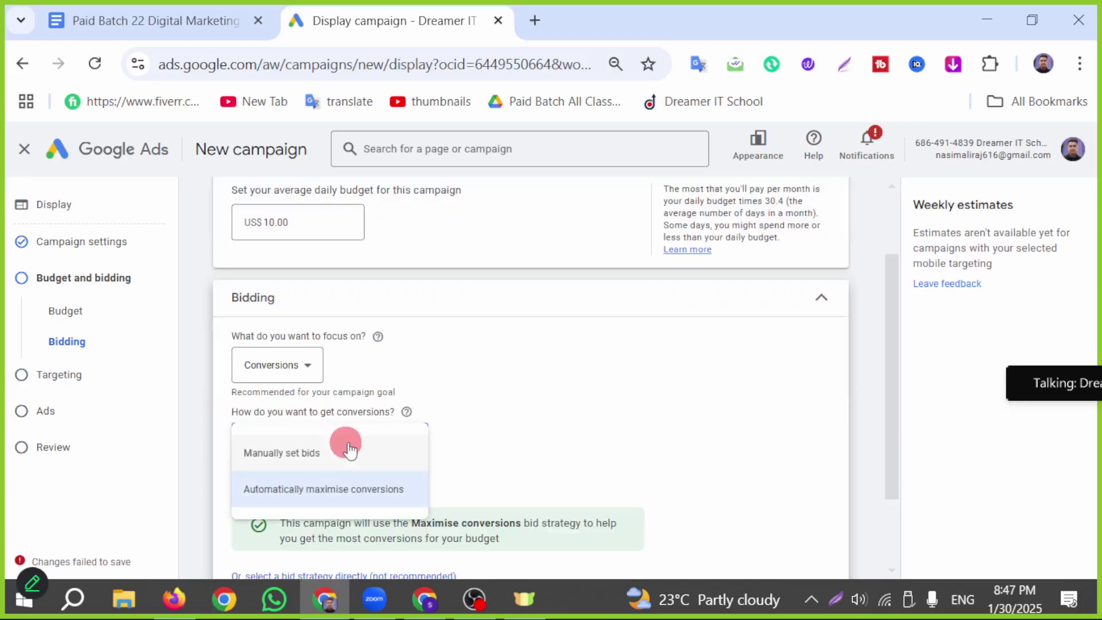
click(302, 451)
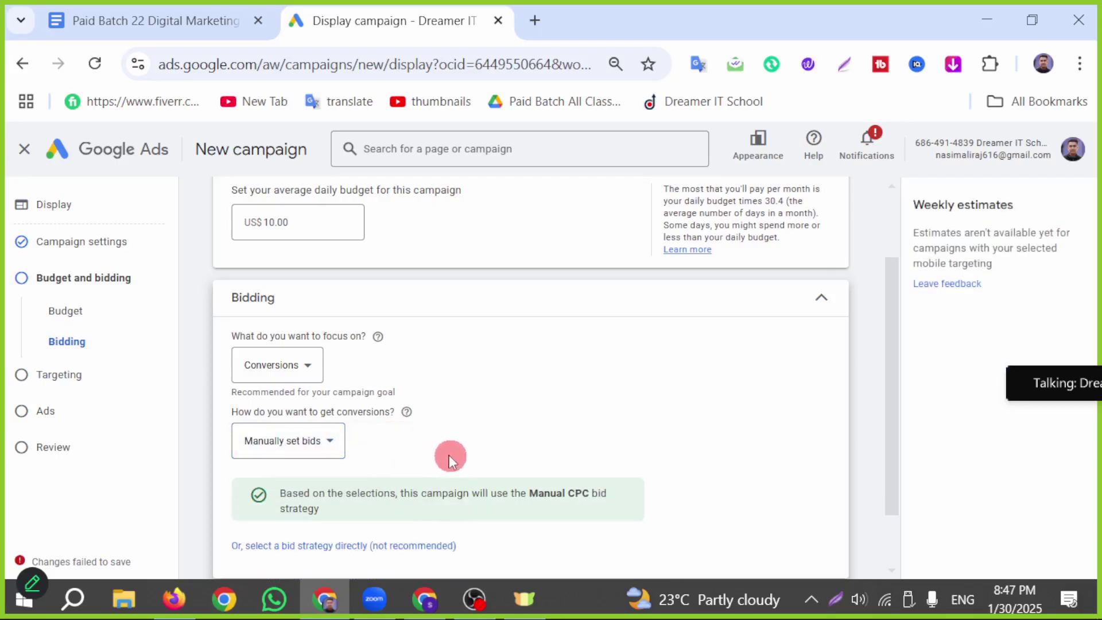
click(338, 453)
click(345, 488)
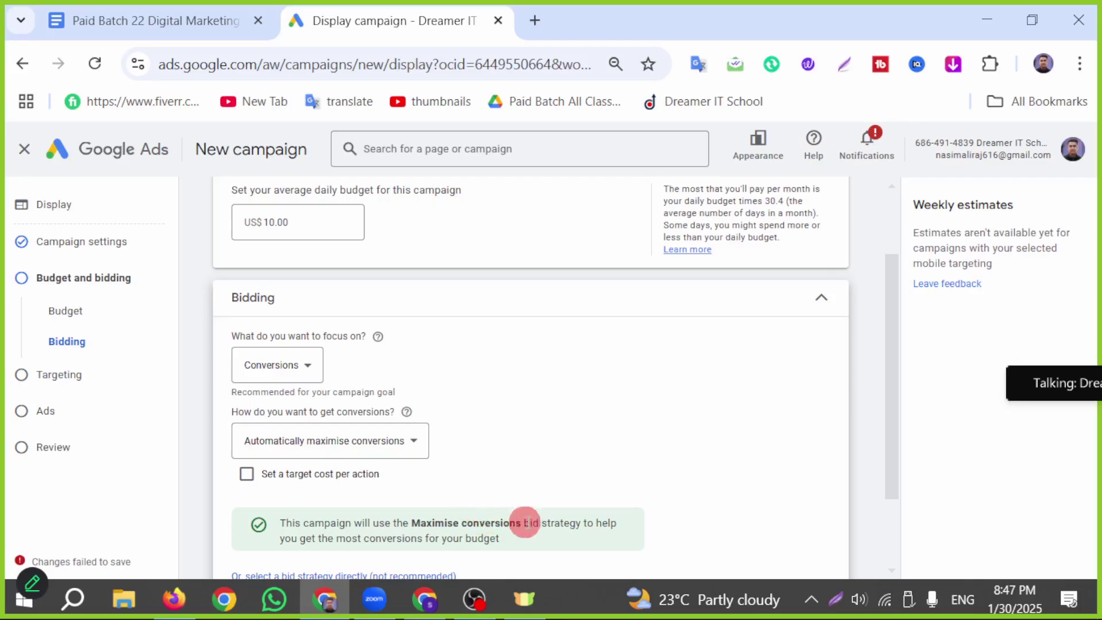
scroll(507, 445, down, 2)
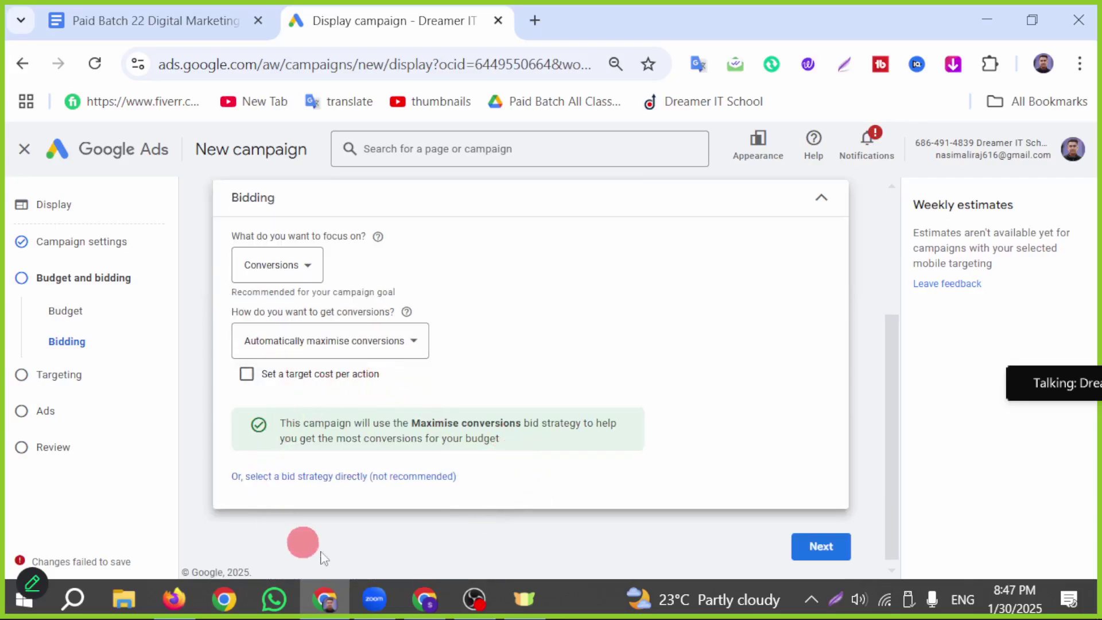
click(821, 547)
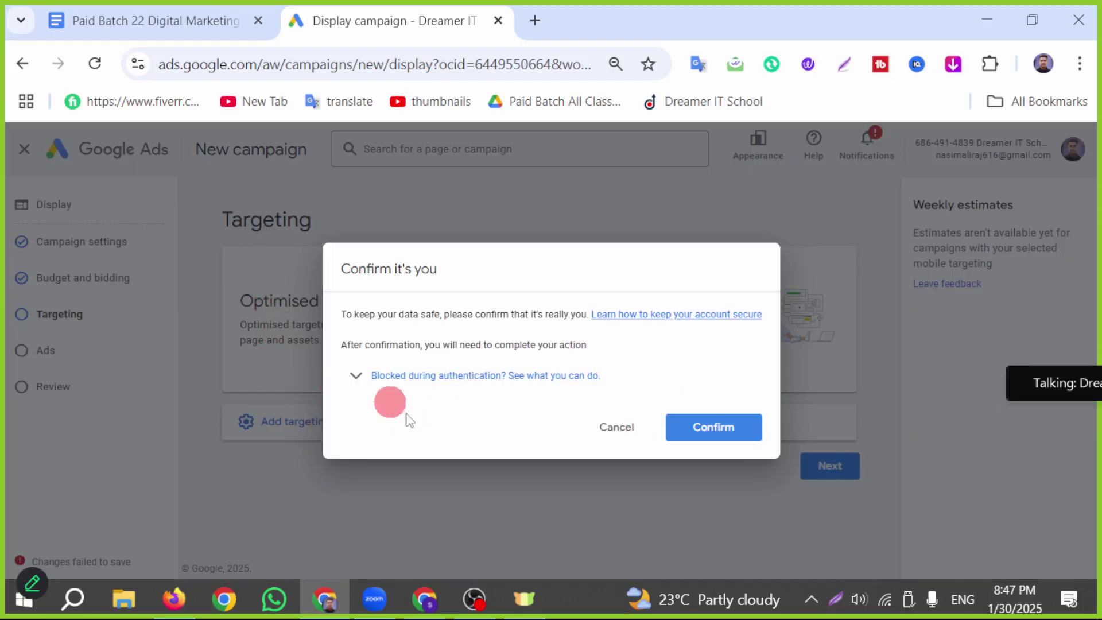
click(610, 427)
Add demographic targeting that excludes Unknown gender and limits the ages to 18-24, 25-34 and 35-44
click(290, 425)
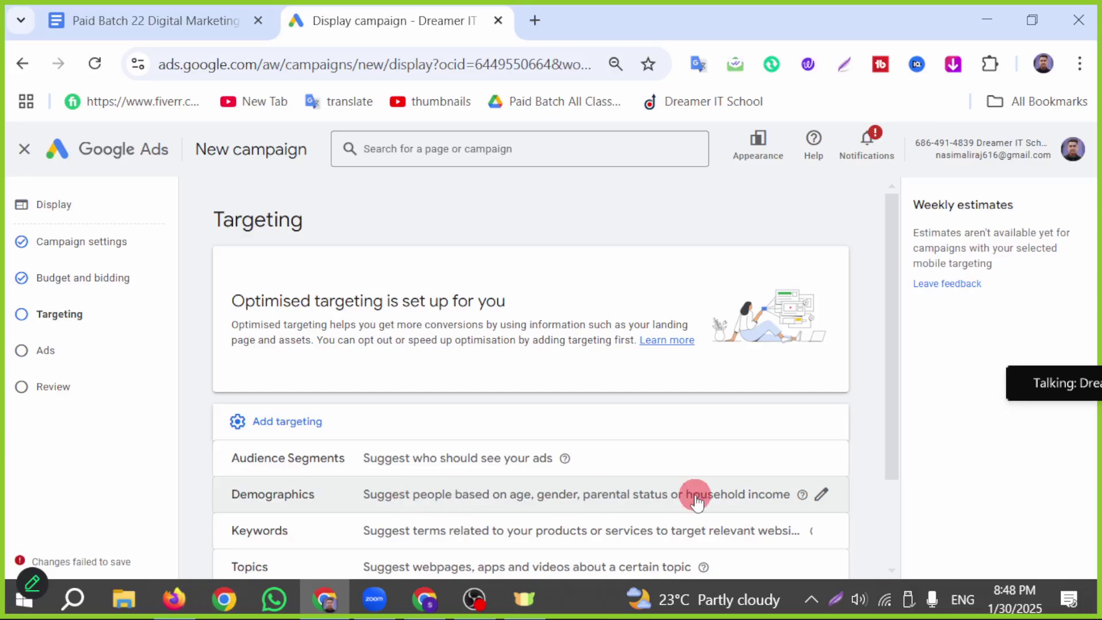
scroll(696, 492, down, 2)
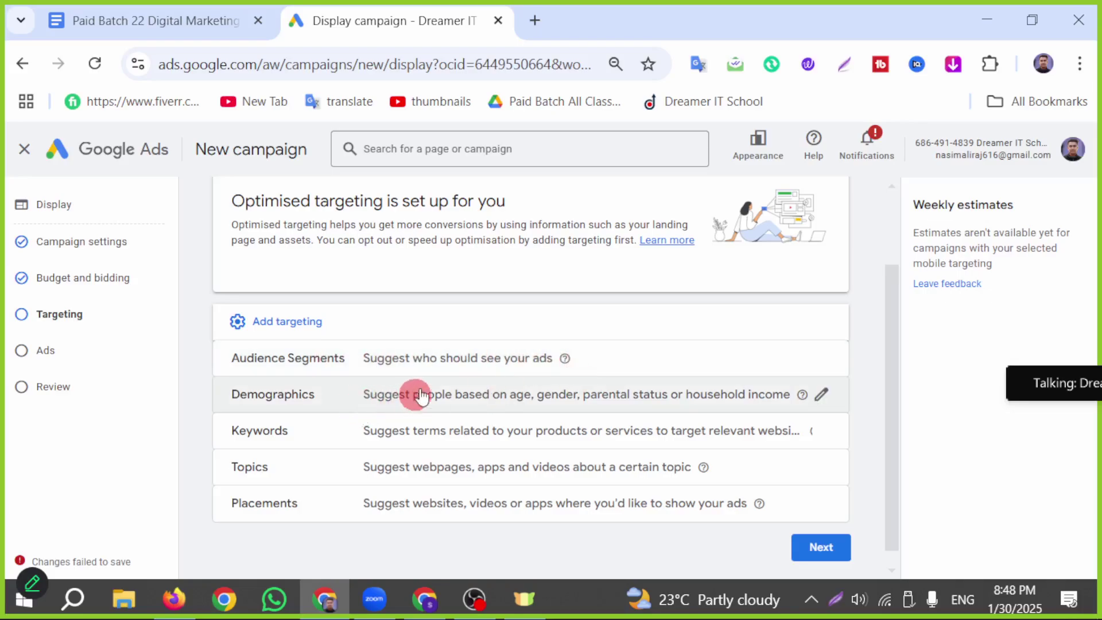
click(820, 397)
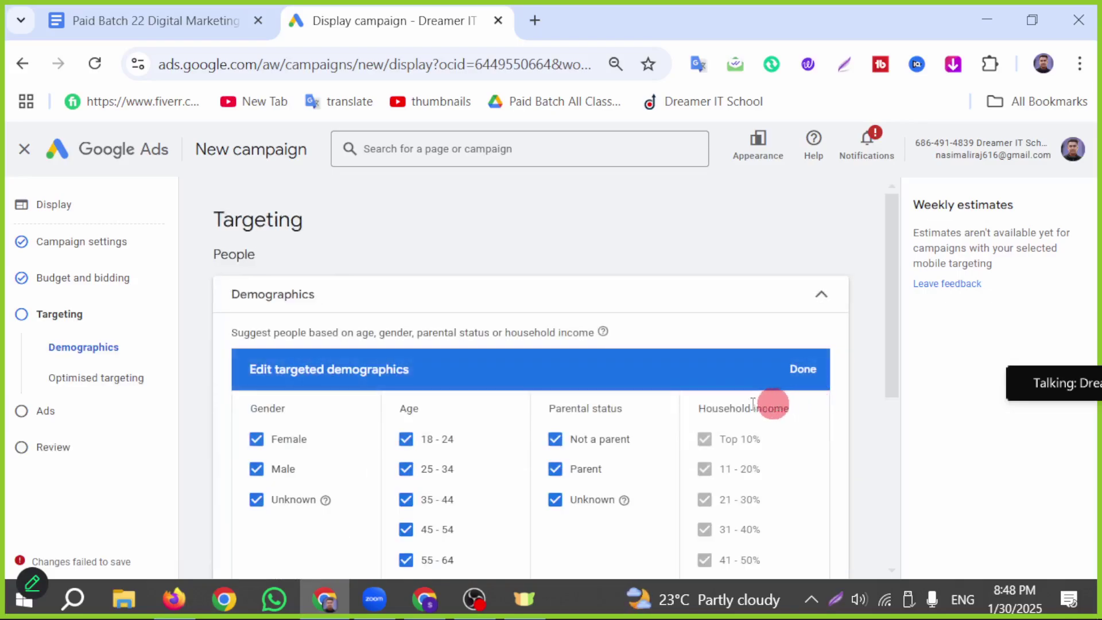
click(255, 501)
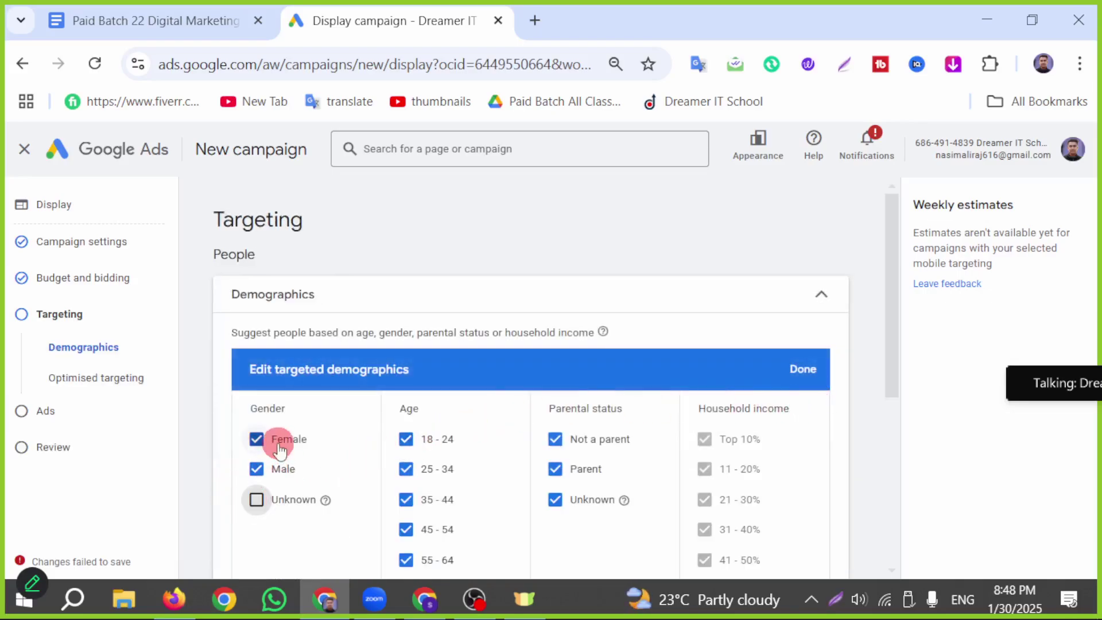
click(406, 530)
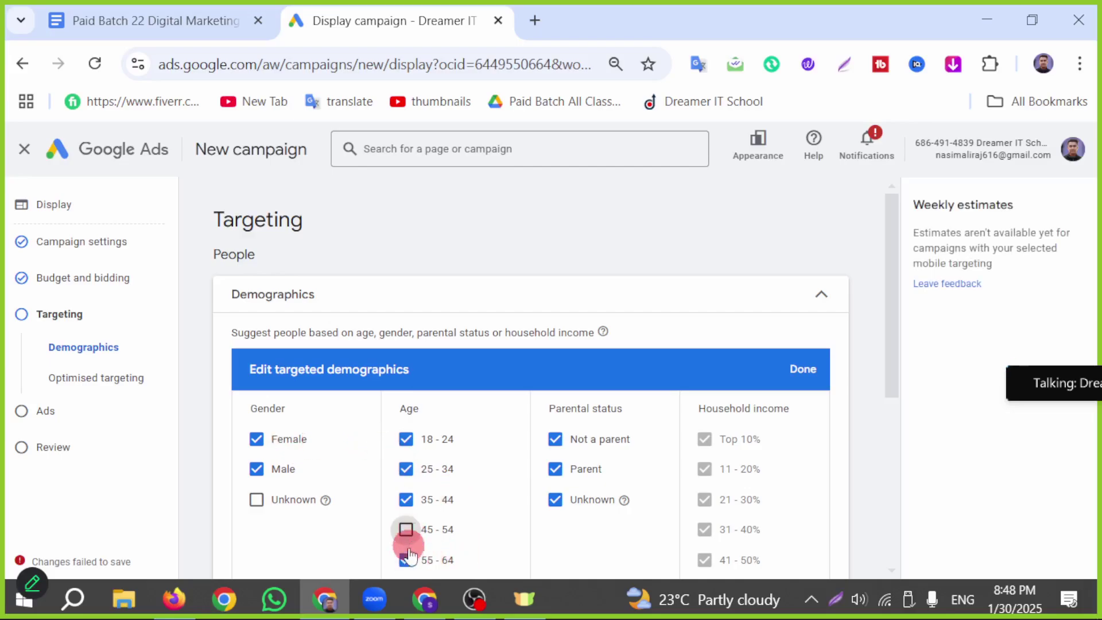
click(405, 560)
scroll(458, 508, down, 2)
click(405, 489)
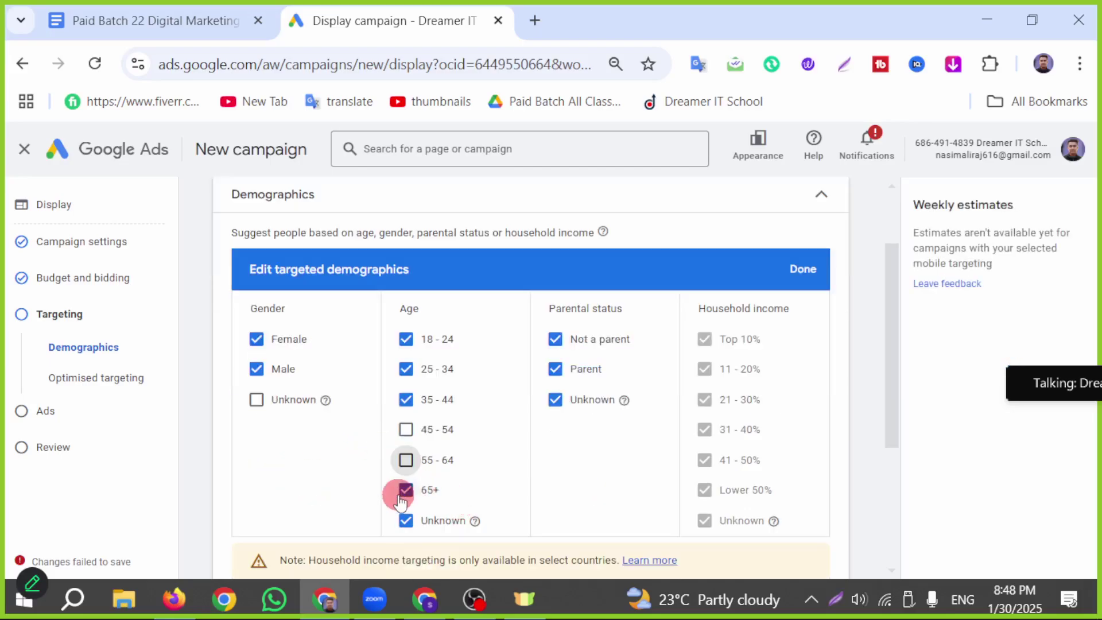
click(405, 520)
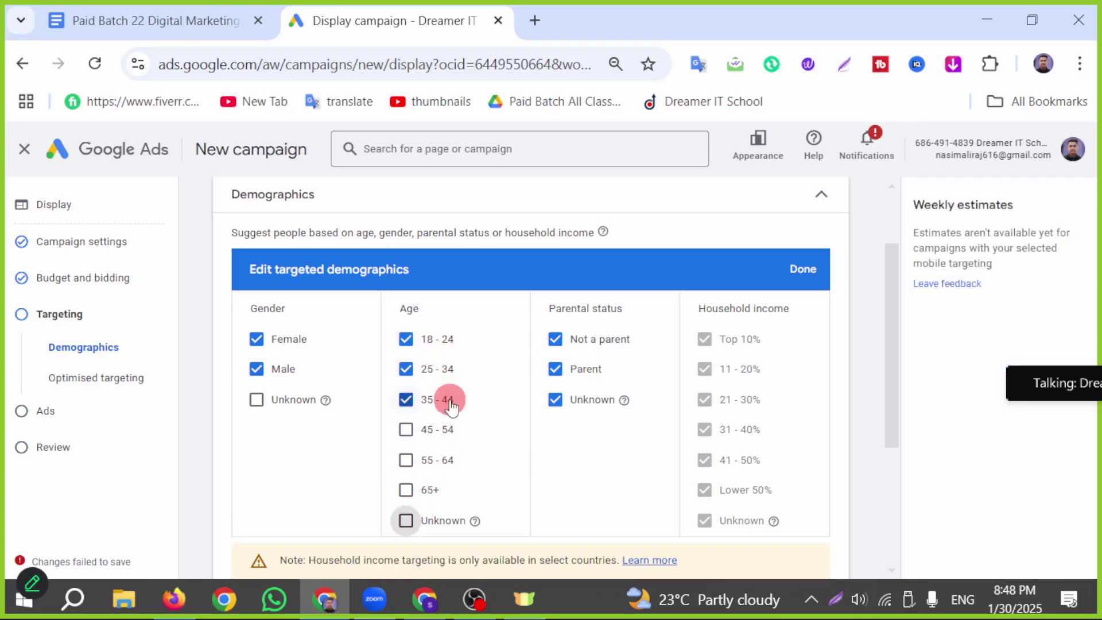
click(429, 397)
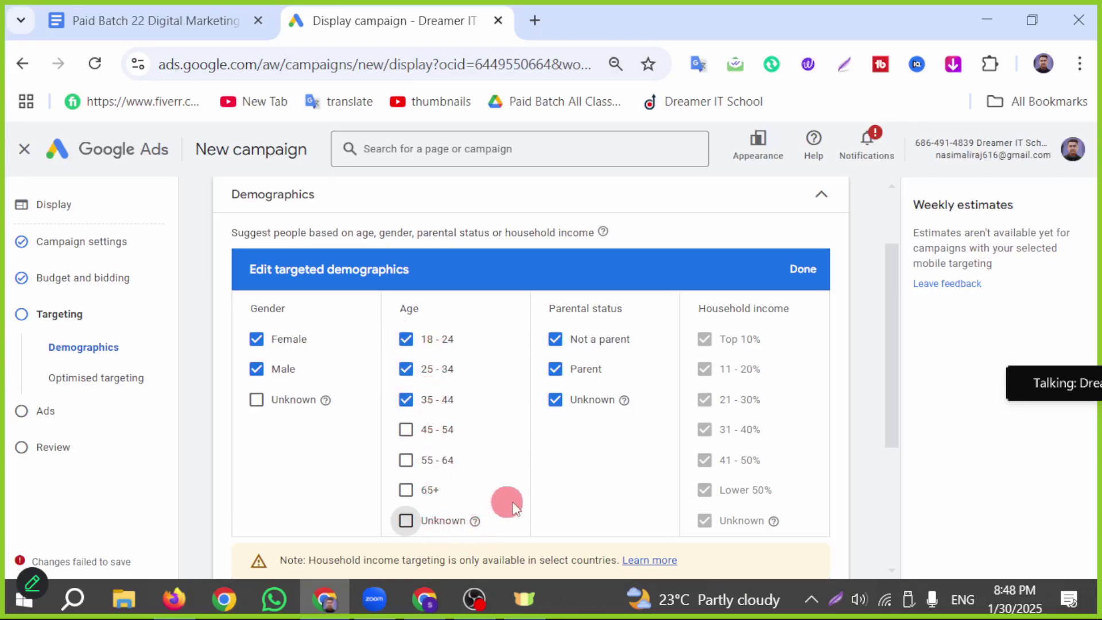
click(593, 371)
click(558, 405)
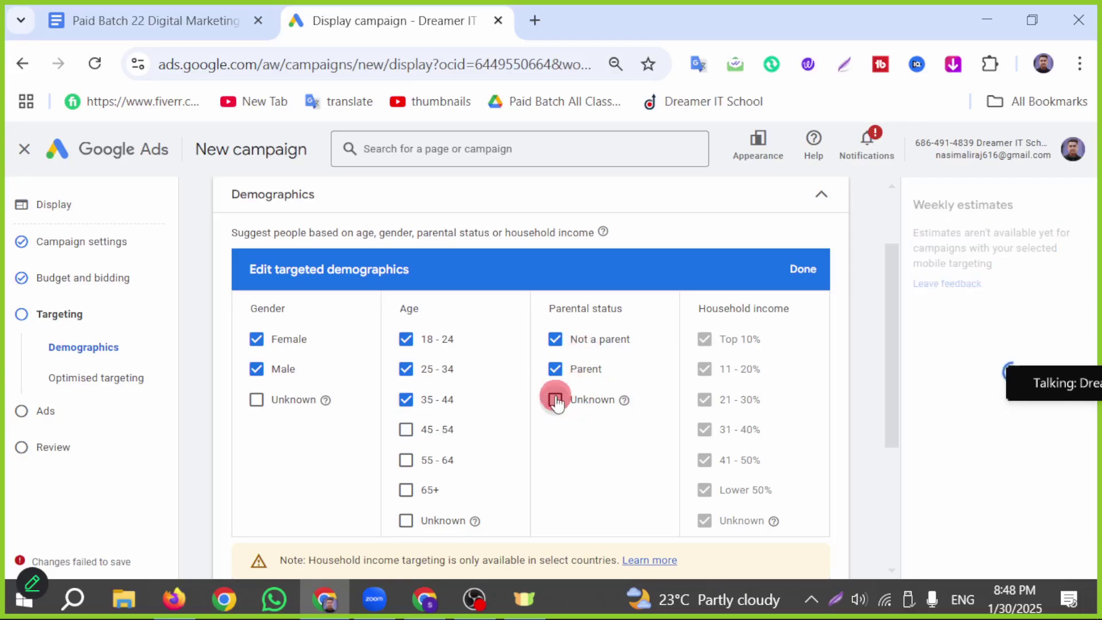
click(555, 400)
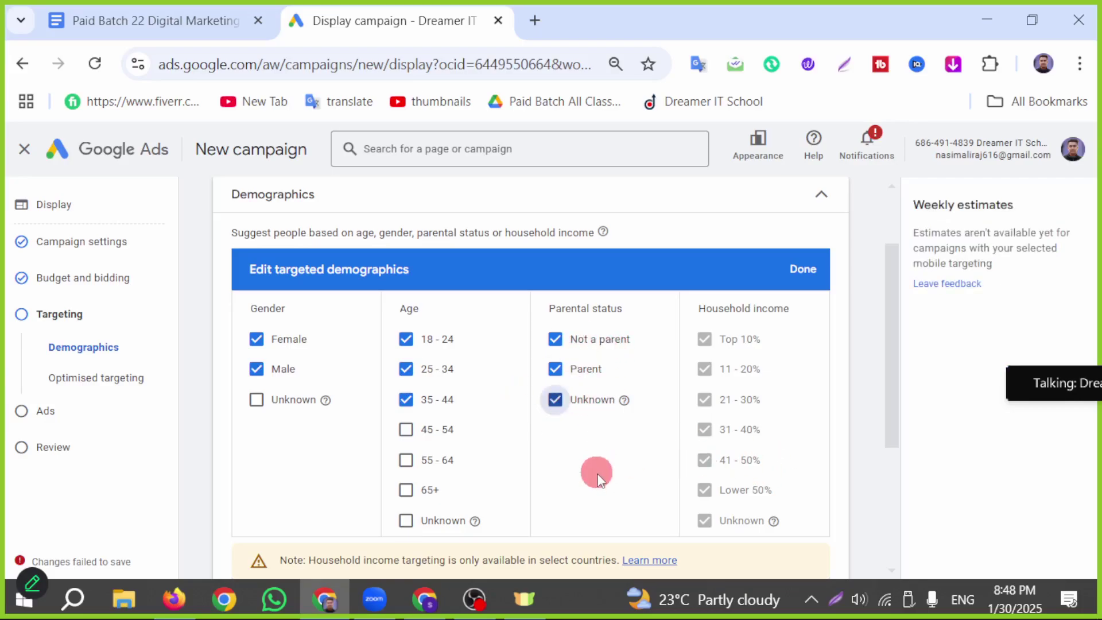
Continue to ad creation without confirming identity, and look over the responsive display ad's final URL, business name and image fields
scroll(537, 439, down, 2)
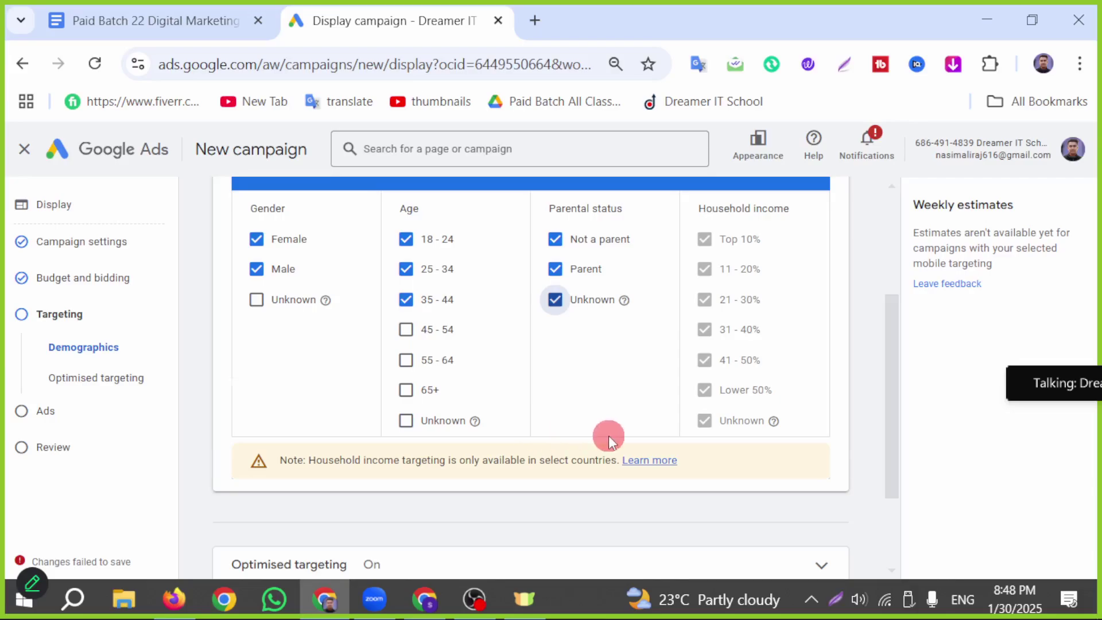
scroll(608, 436, down, 2)
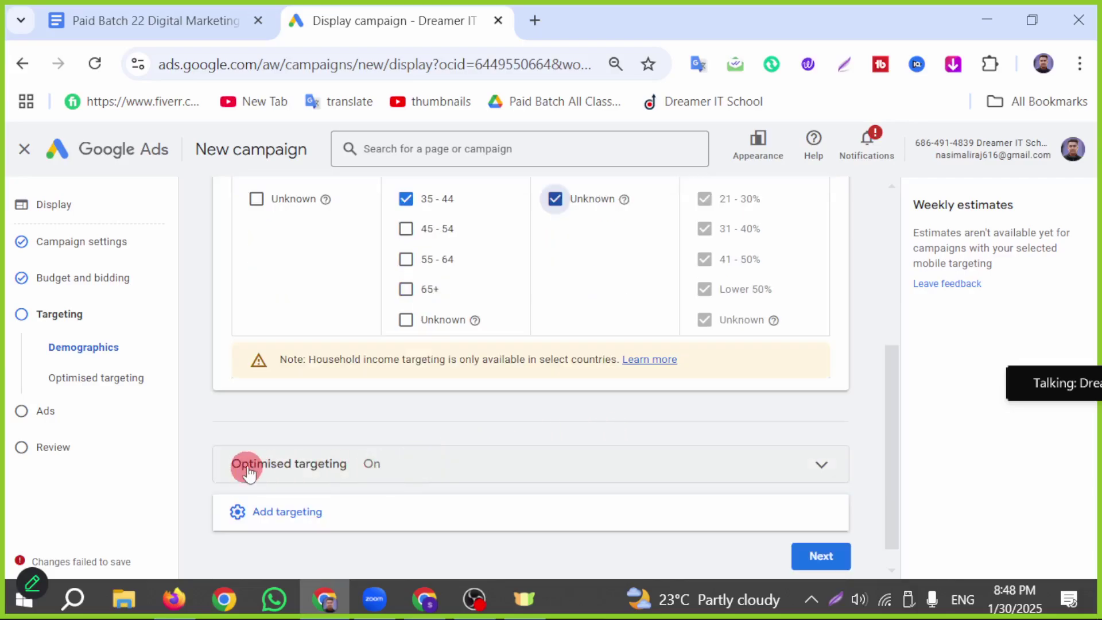
click(821, 560)
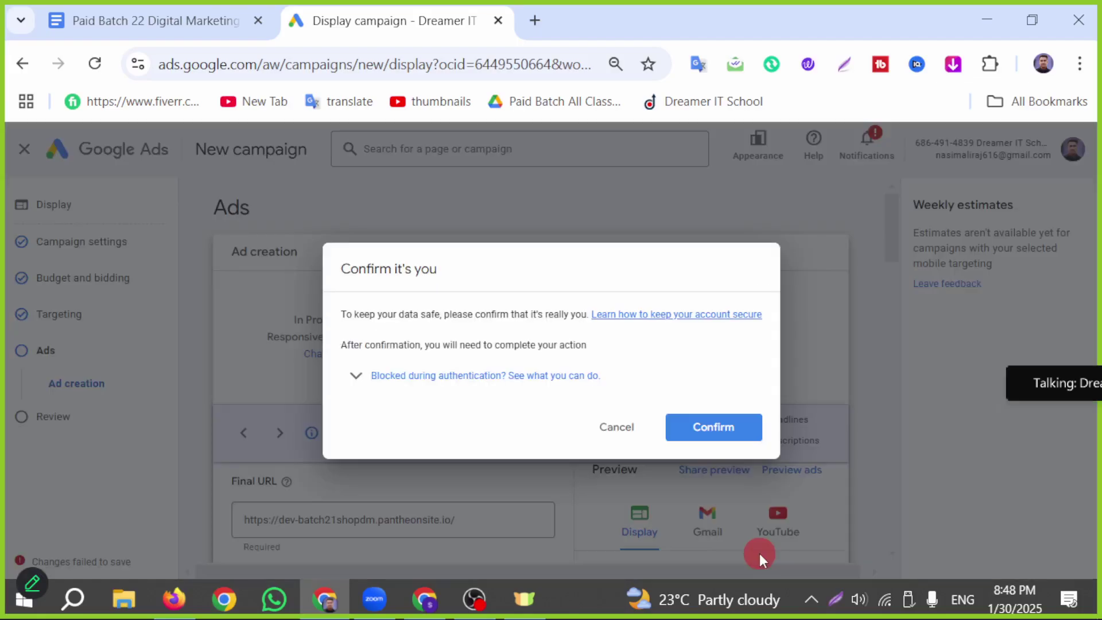
click(614, 426)
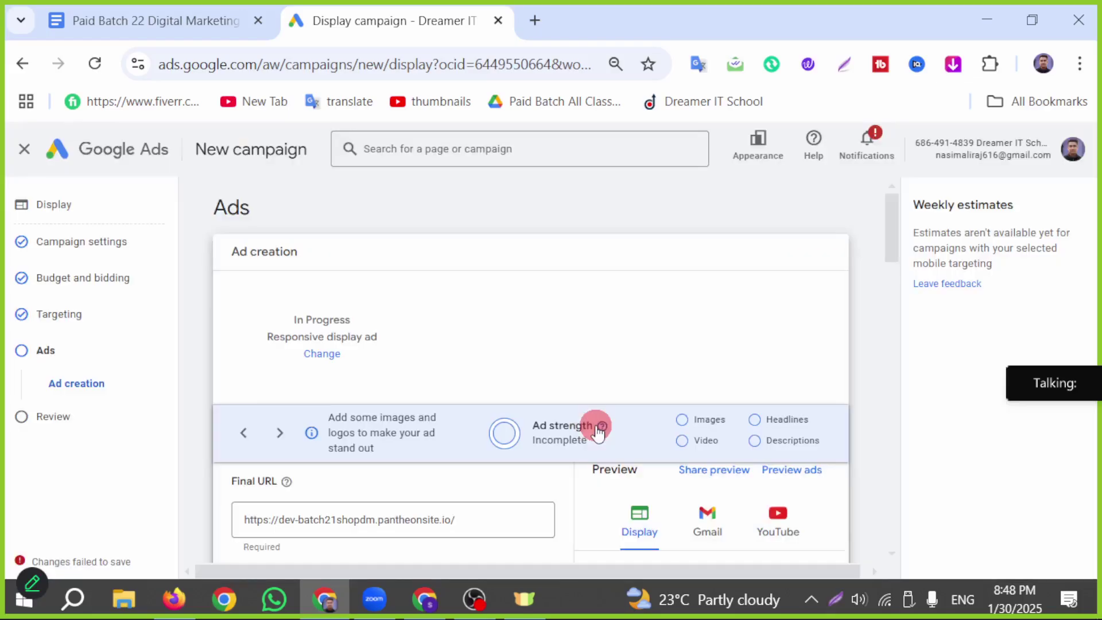
scroll(499, 447, down, 7)
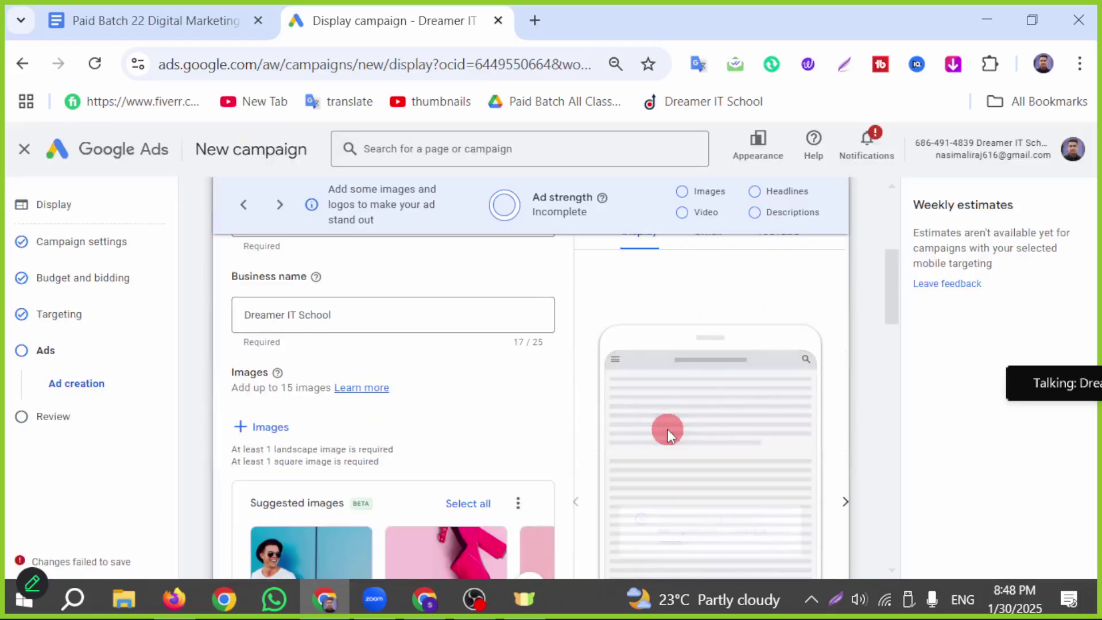
click(462, 405)
scroll(454, 413, up, 7)
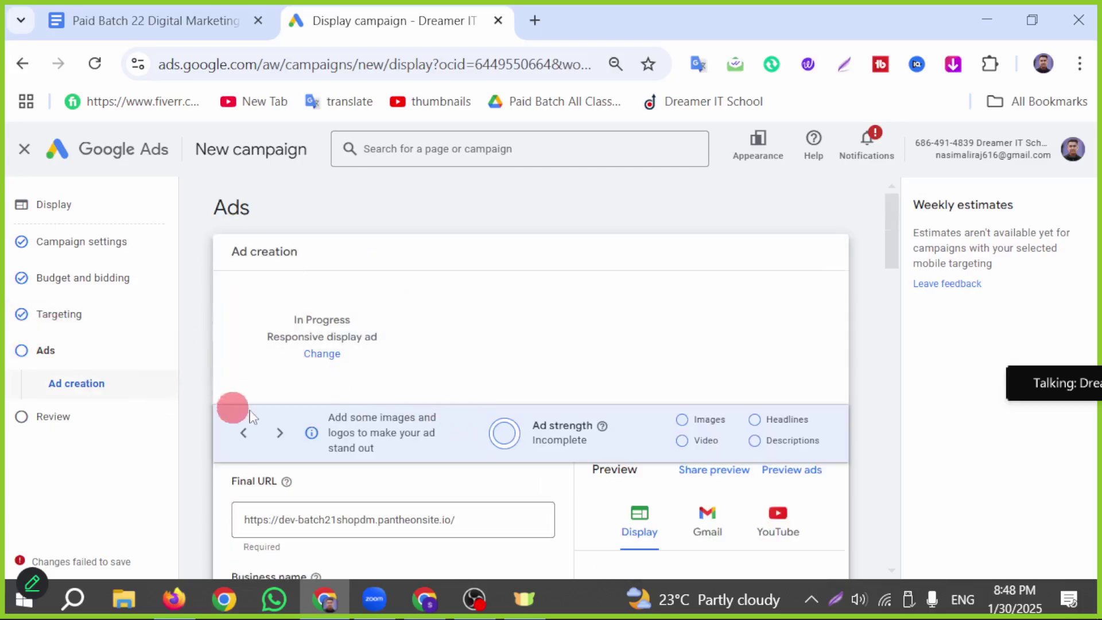
Return to the campaign's targeting settings, skip the identity confirmation, and open an empty keyword list for content targeting
click(39, 314)
click(273, 486)
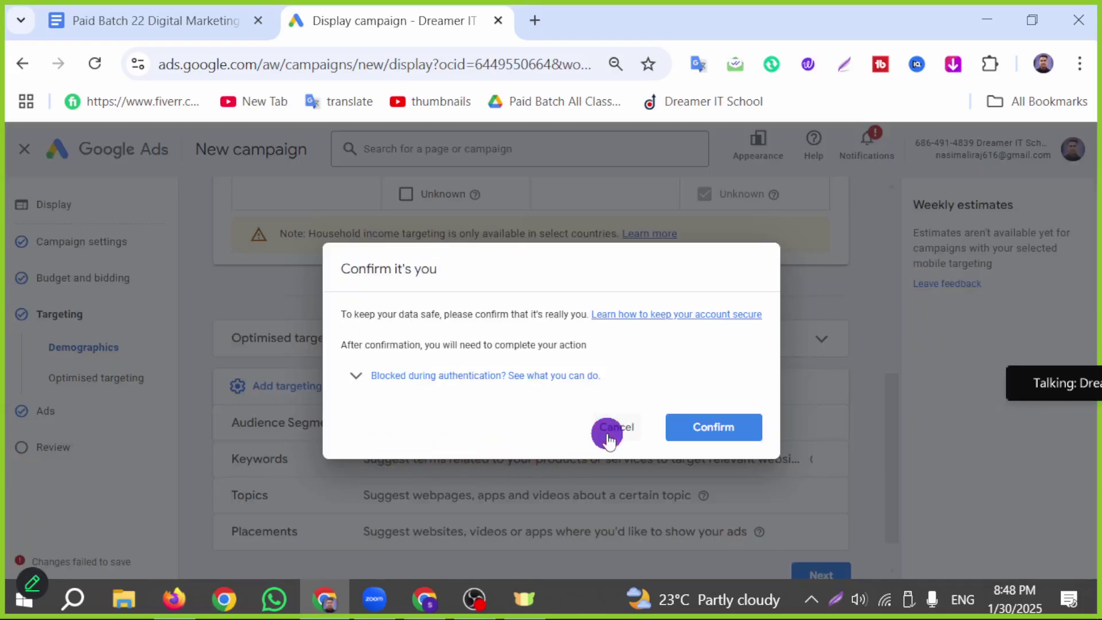
click(608, 436)
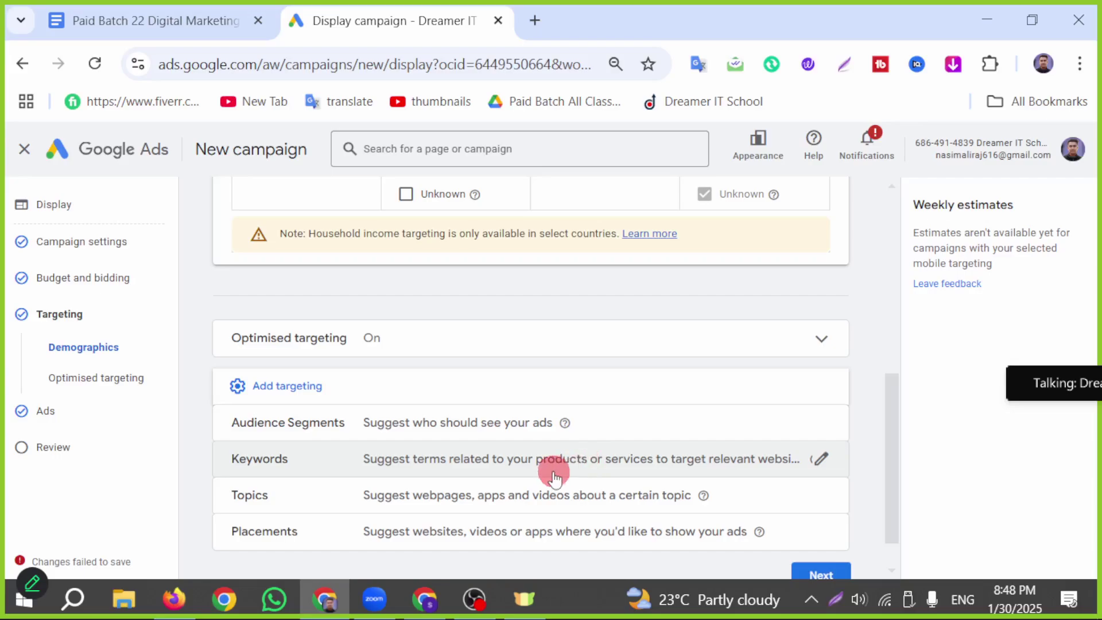
click(553, 469)
click(323, 437)
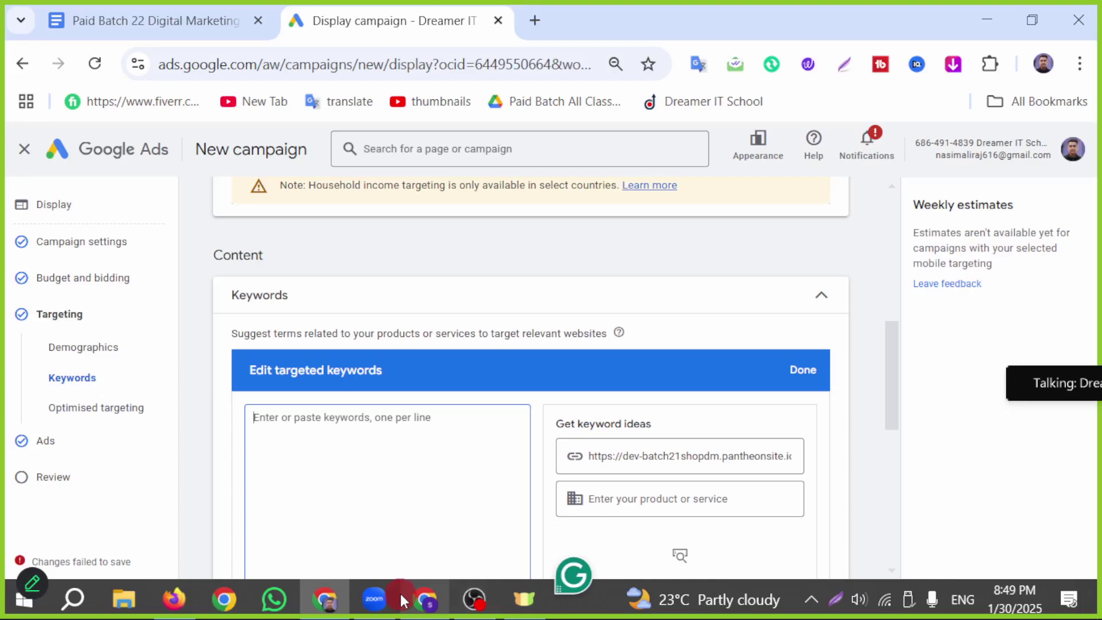
Open the Copy of Google Search Ads Campaign Template - V1 from the Paid Batch All Class Note Drive folder and check its keyword research
click(528, 22)
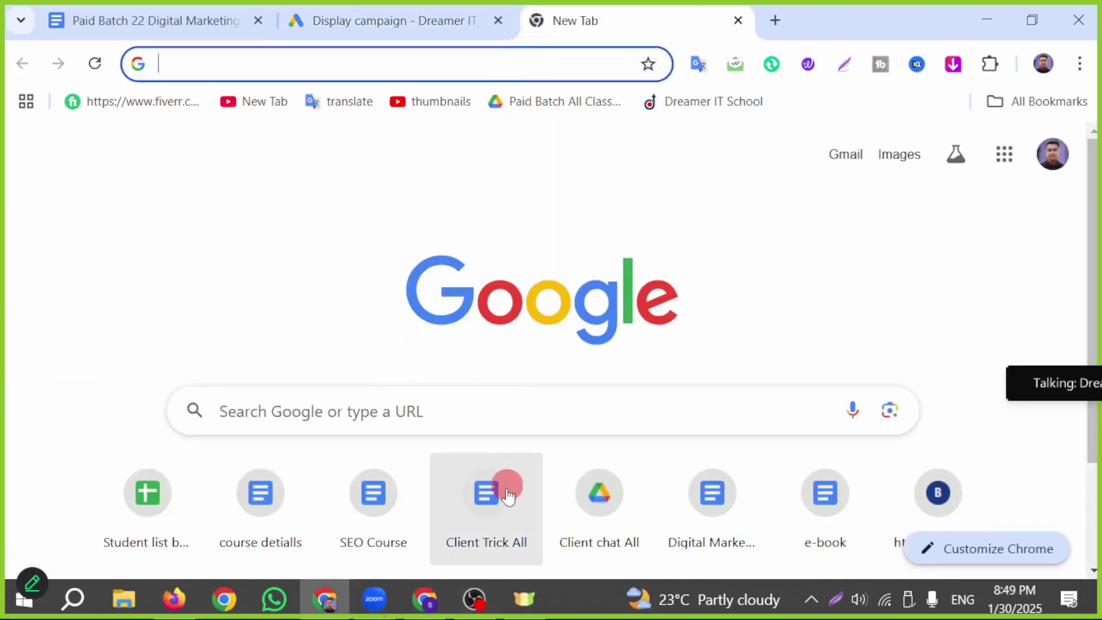
click(505, 105)
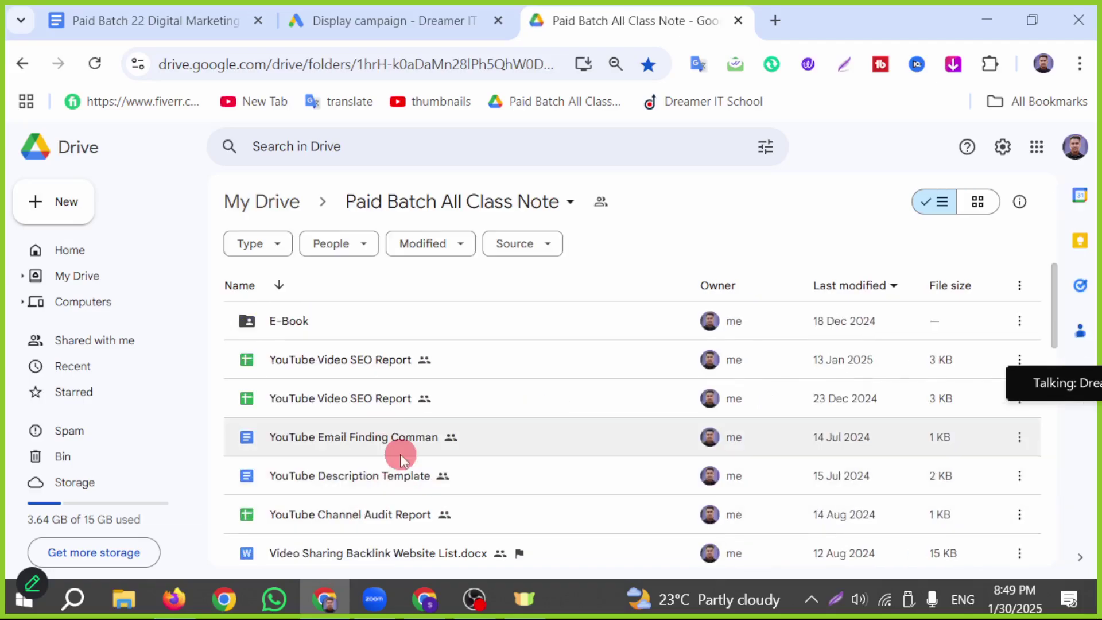
scroll(407, 416, down, 15)
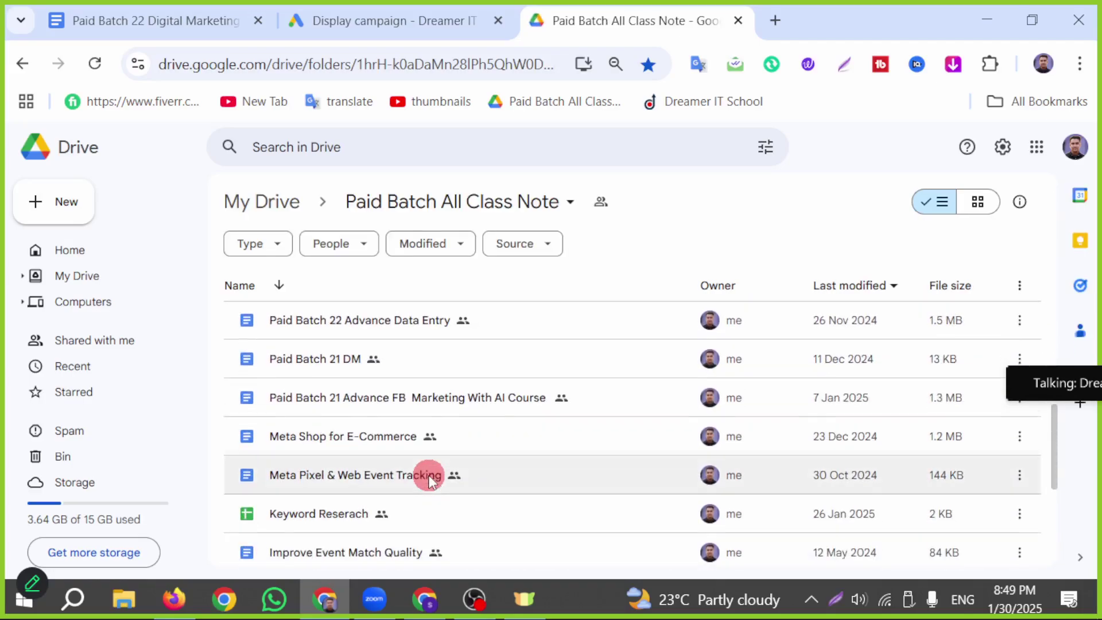
click(388, 497)
scroll(389, 514, down, 2)
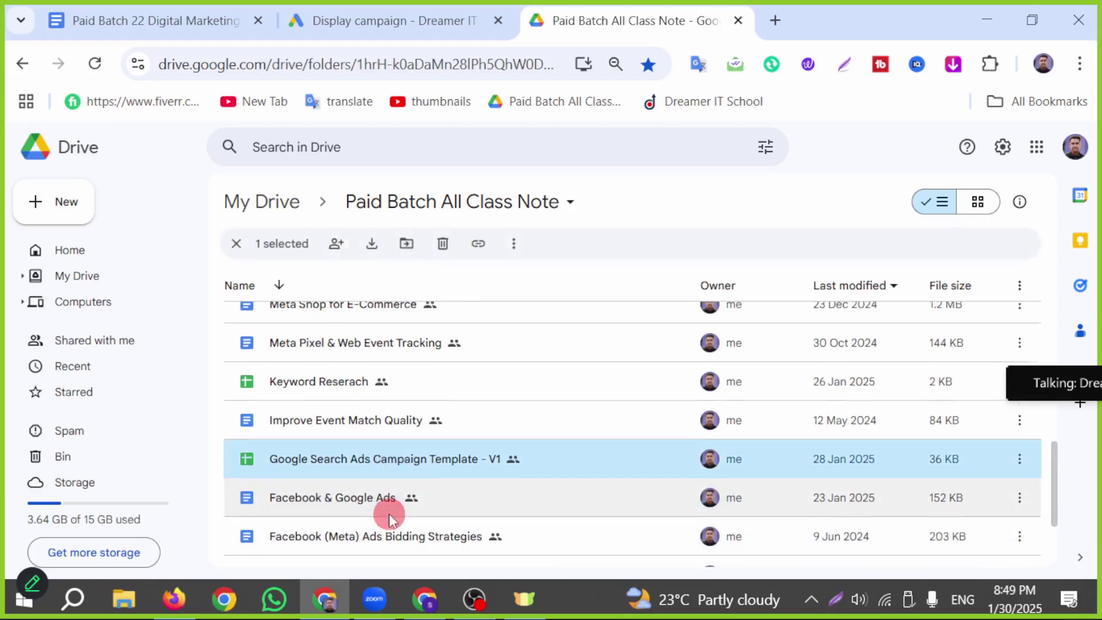
double_click(371, 507)
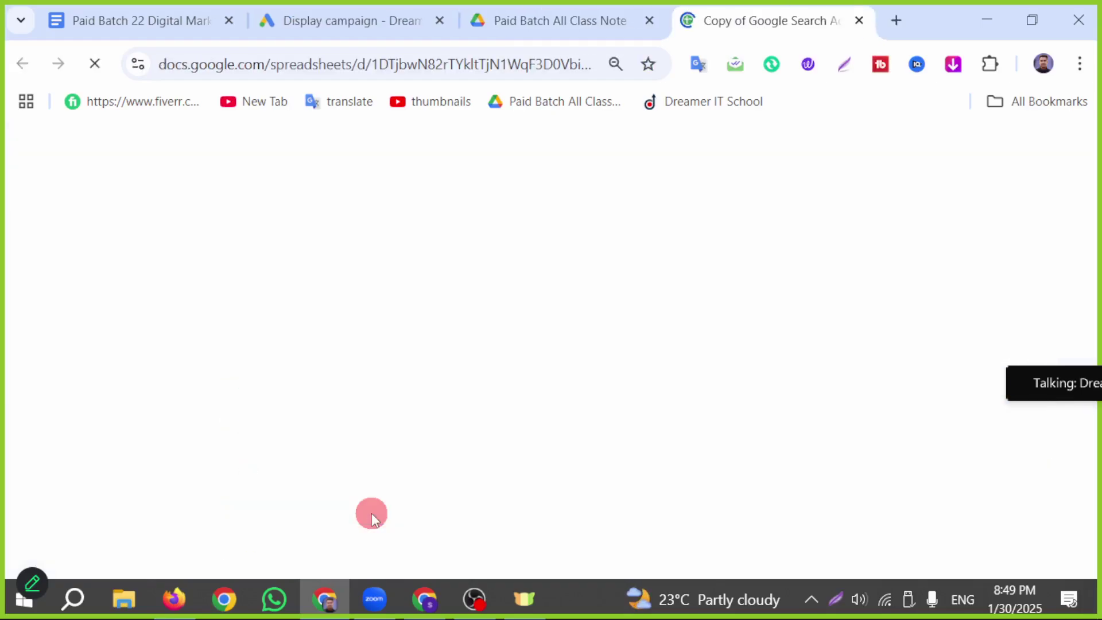
scroll(394, 467, down, 3)
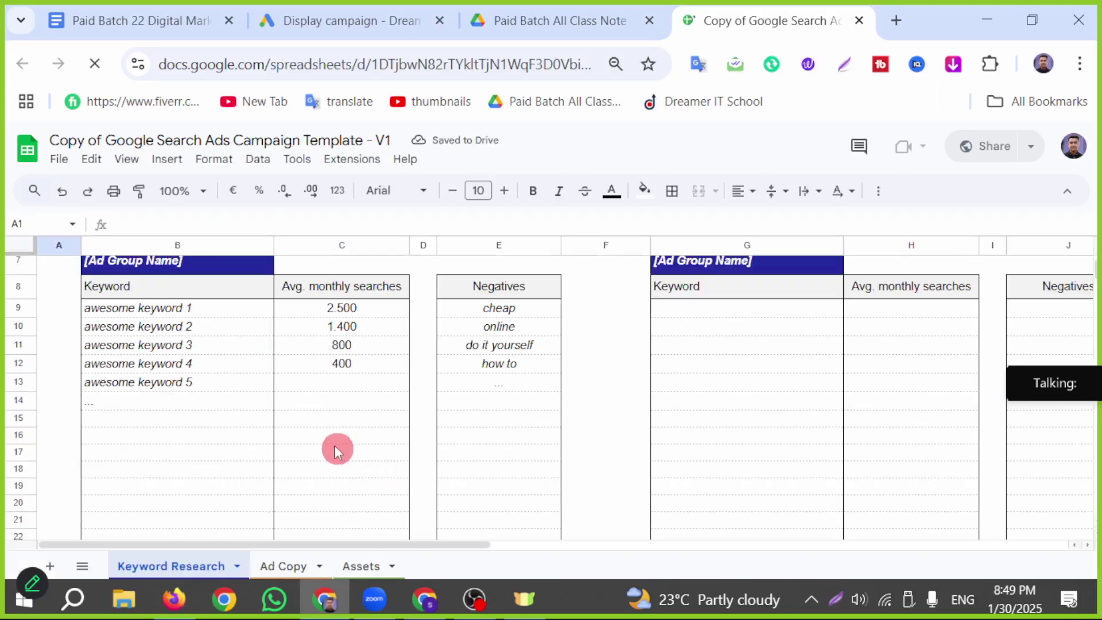
scroll(266, 442, down, 2)
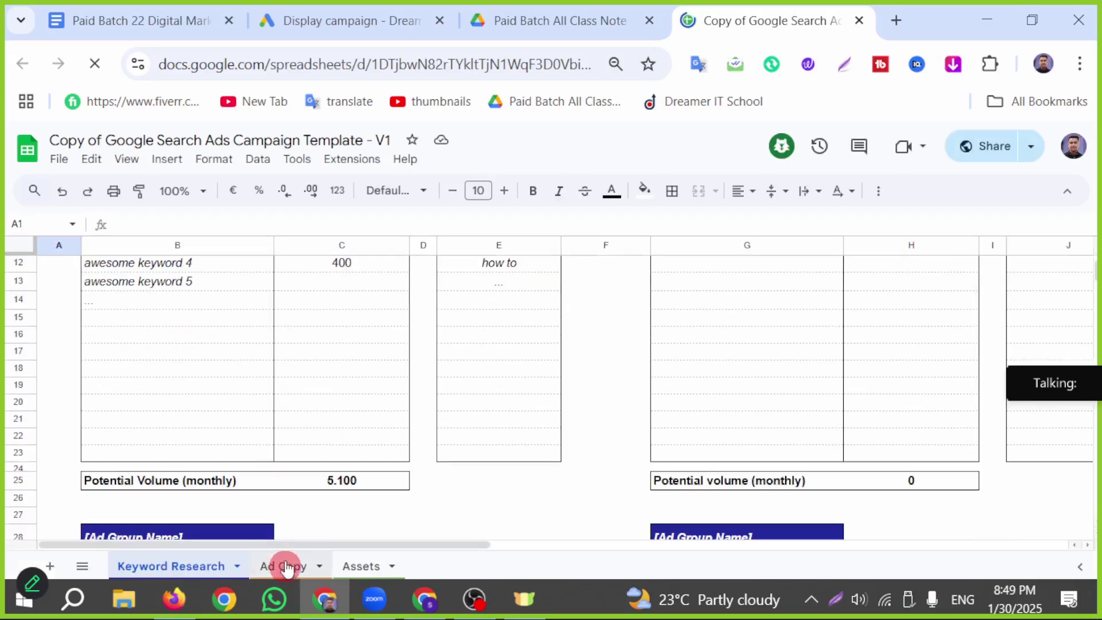
scroll(247, 477, down, 3)
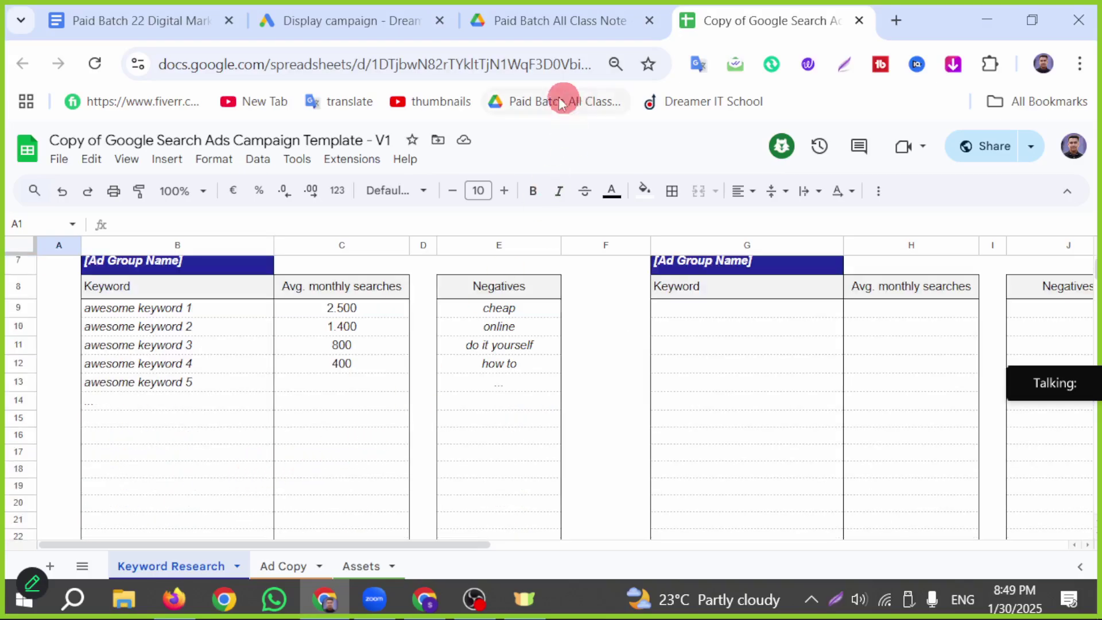
Open the original Google Search Ads Campaign Template - V1, look over its Keyword Research and Ad Copy sheets, and return to the campaign
click(488, 21)
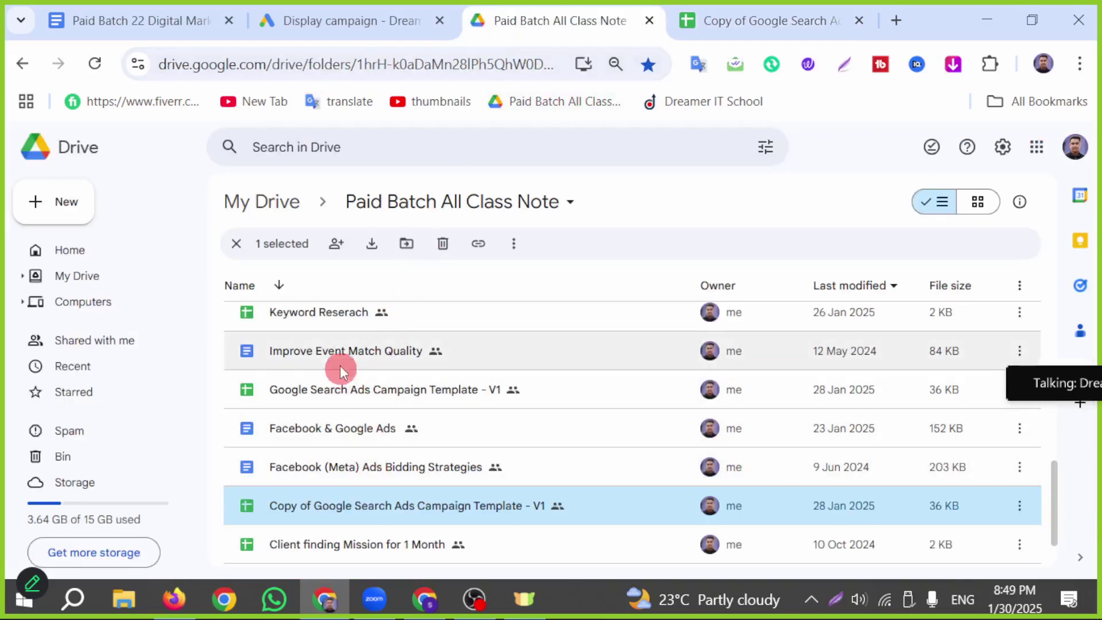
double_click(342, 379)
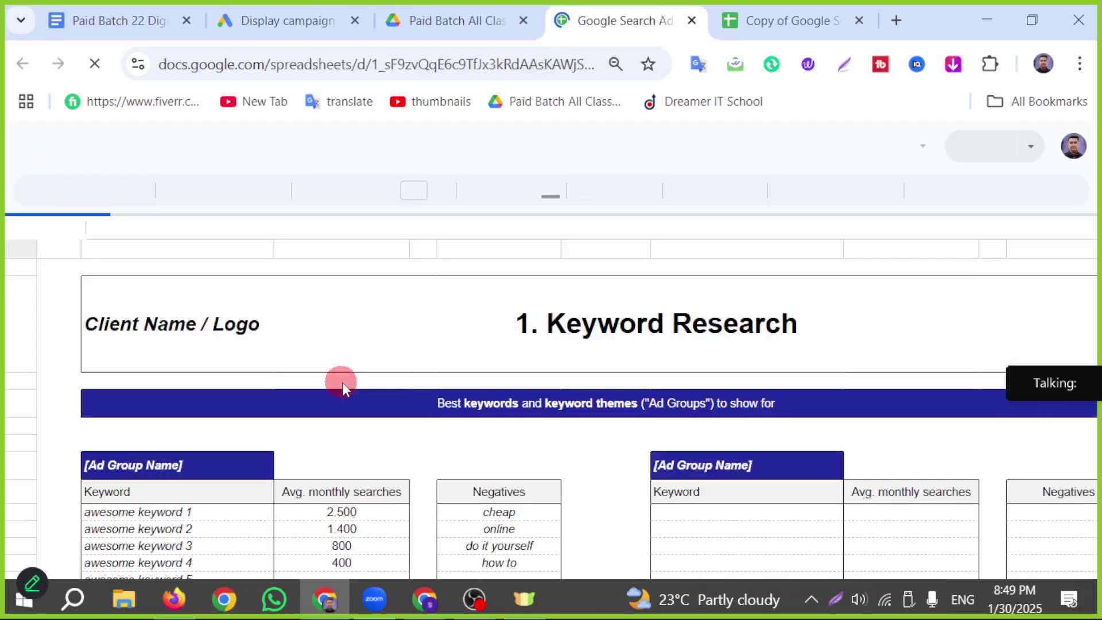
scroll(349, 459, down, 3)
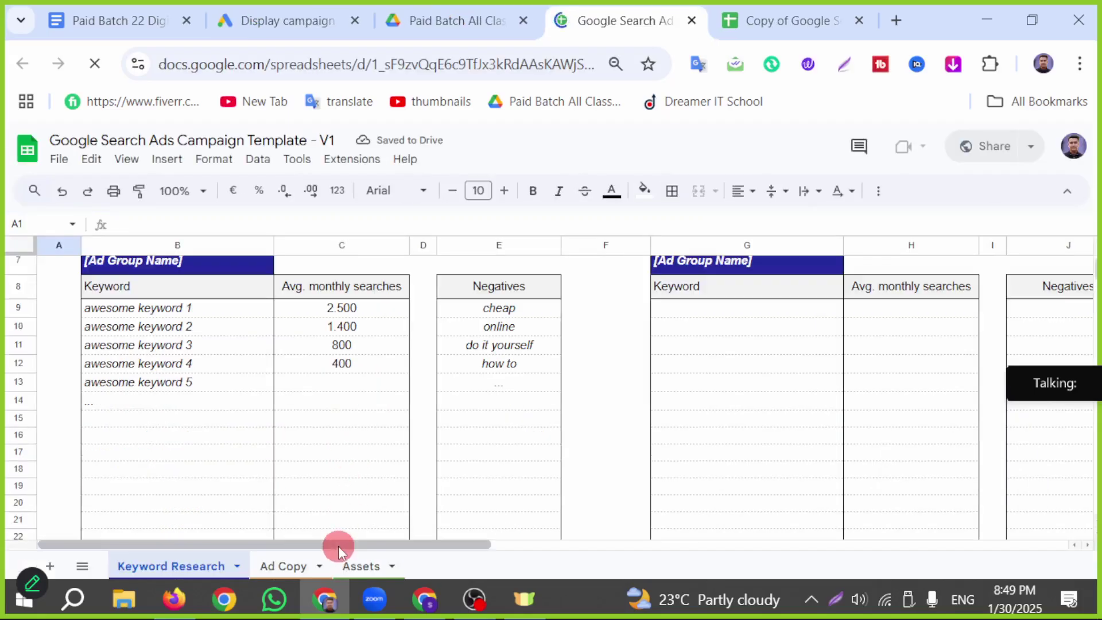
scroll(343, 529, up, 2)
scroll(342, 462, down, 12)
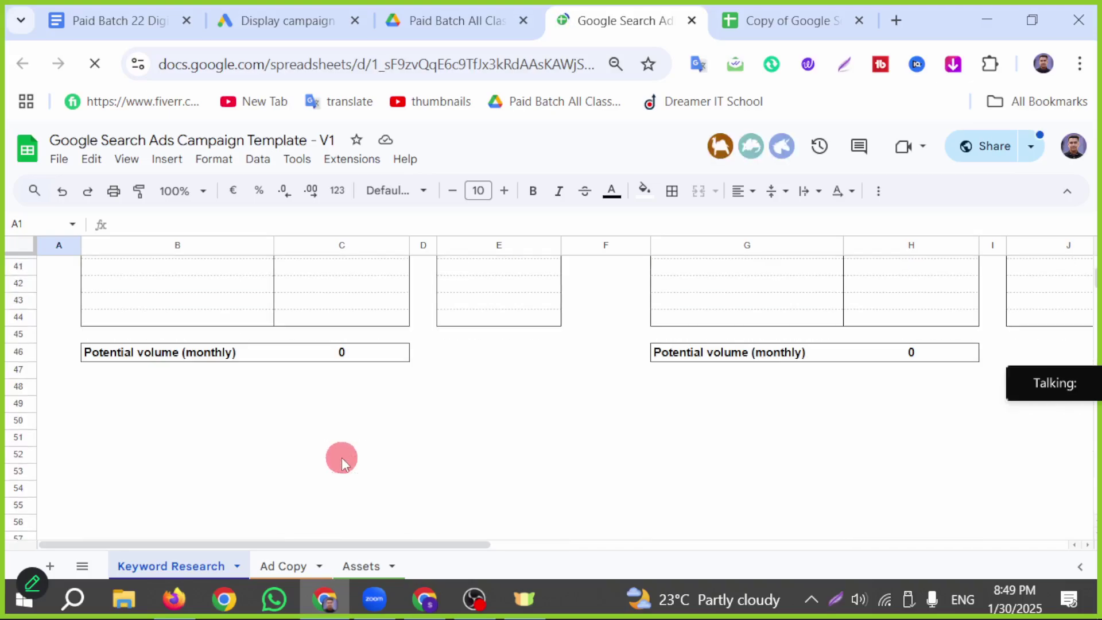
scroll(342, 460, up, 5)
click(304, 569)
scroll(367, 470, down, 3)
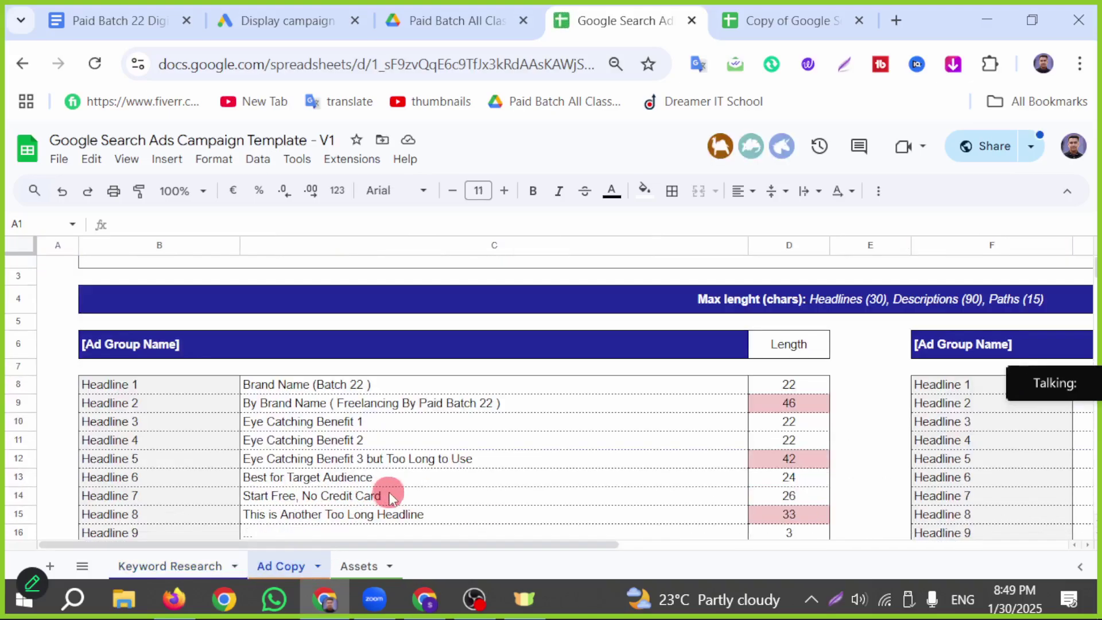
scroll(368, 522, up, 3)
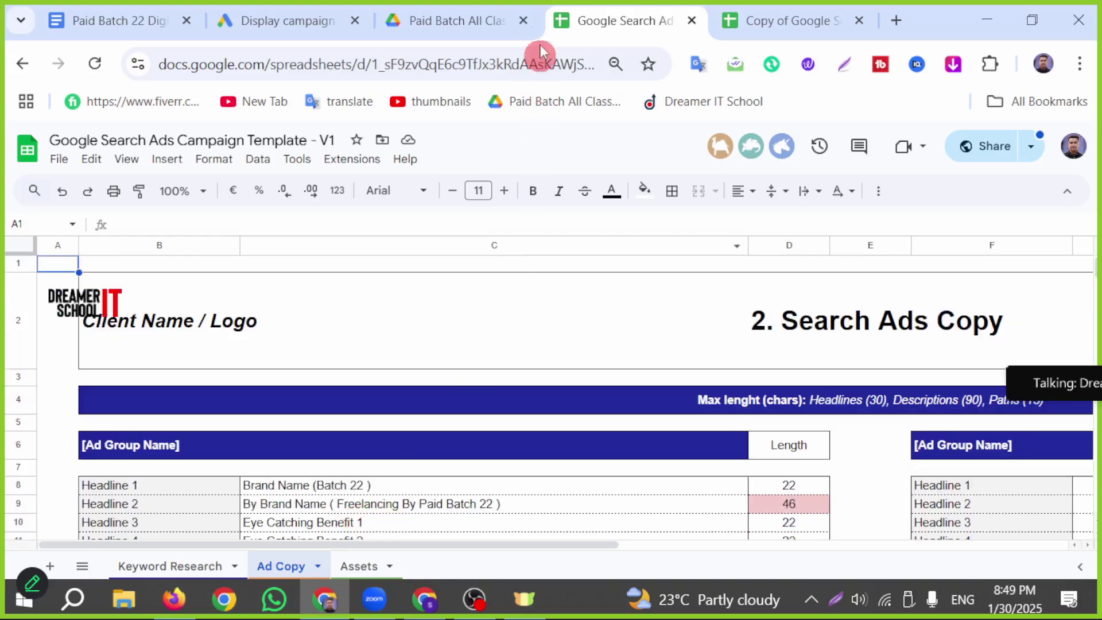
click(458, 20)
click(301, 16)
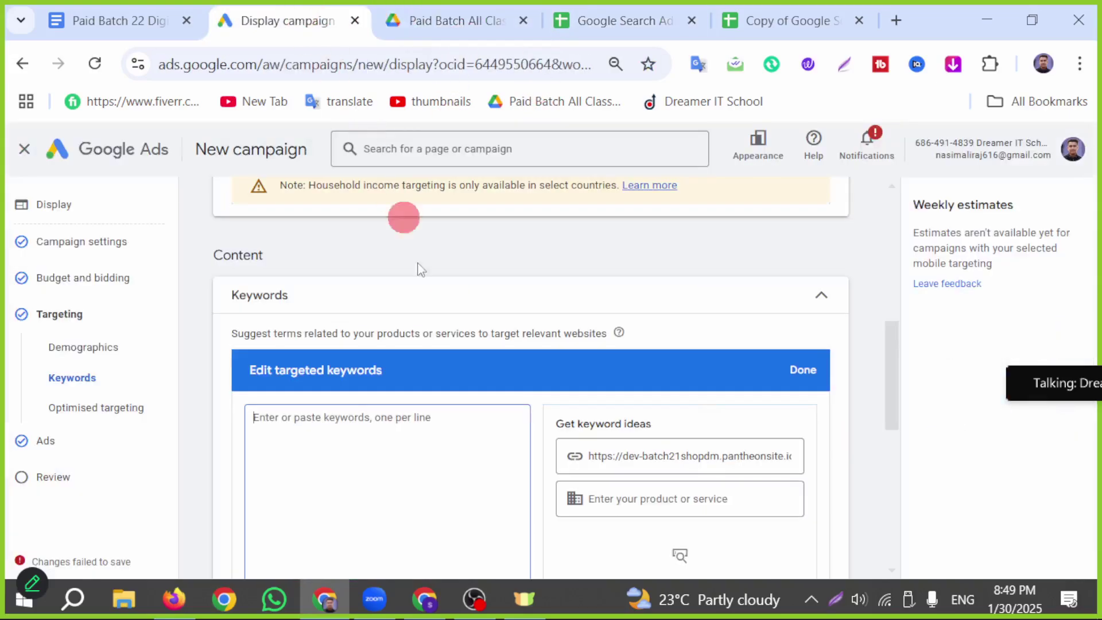
Open the Keyword Reserach spreadsheet from the Drive folder and copy the keyword names in B3:B48
click(481, 25)
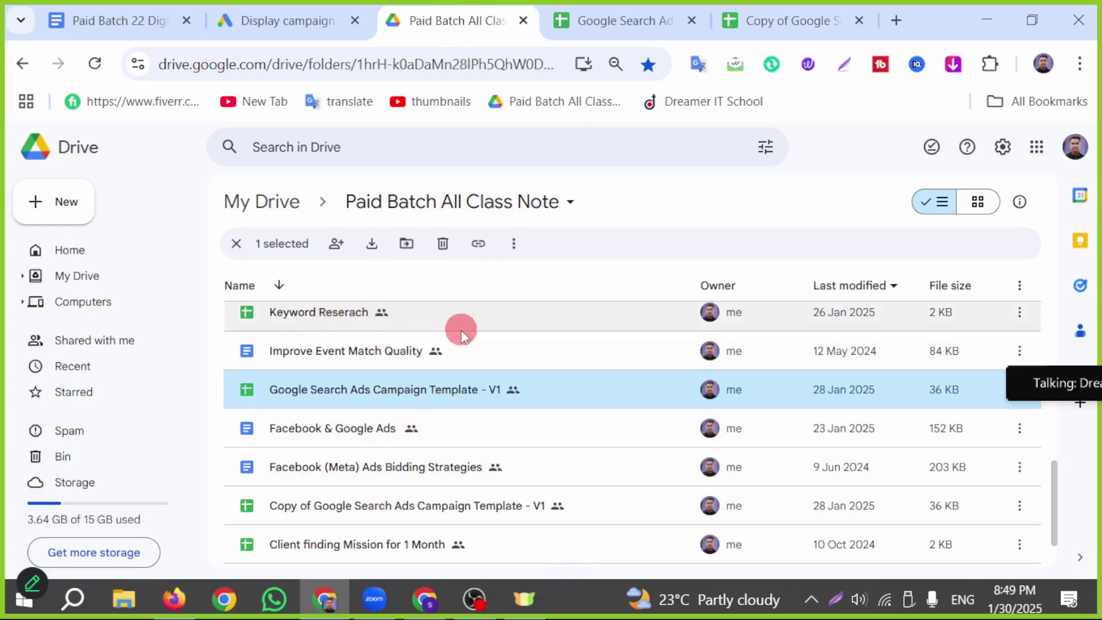
double_click(301, 314)
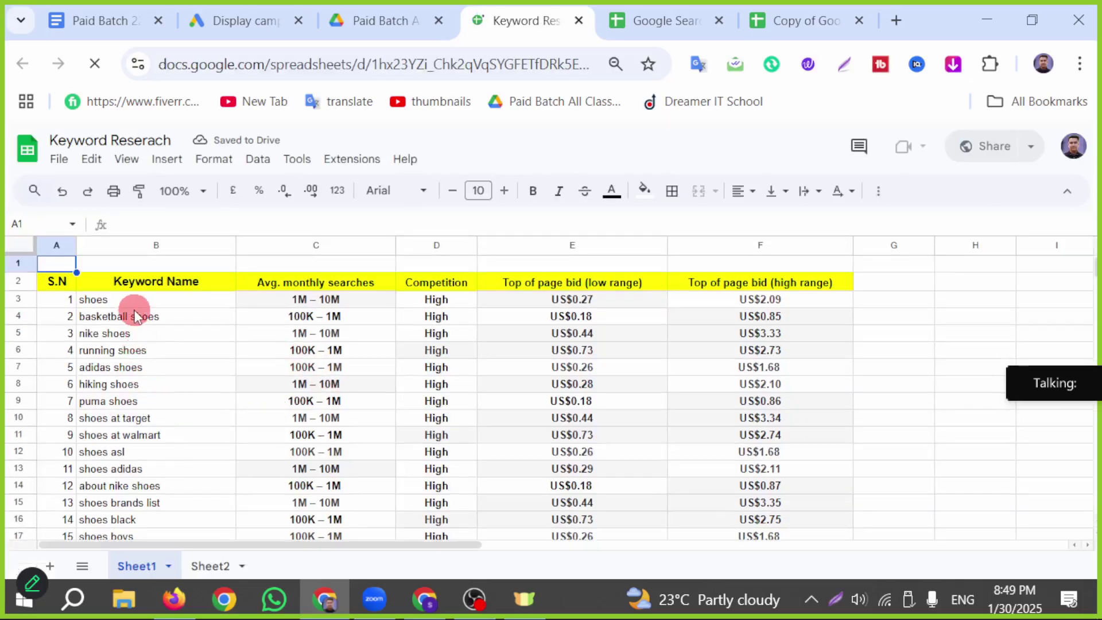
drag(134, 312, 150, 403)
click(152, 373)
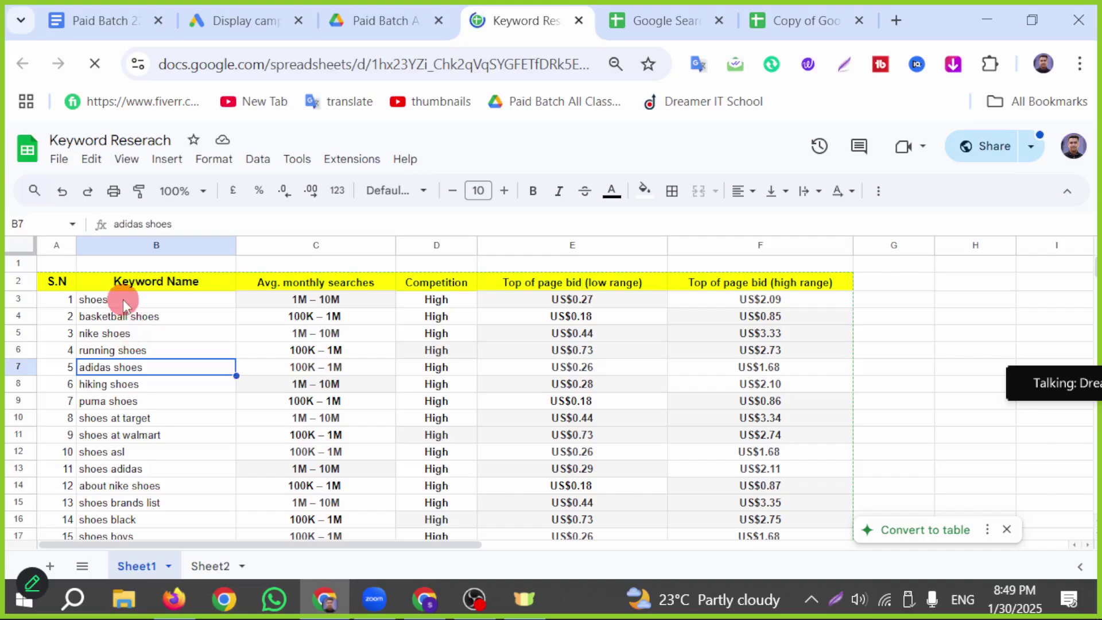
drag(123, 302, 139, 443)
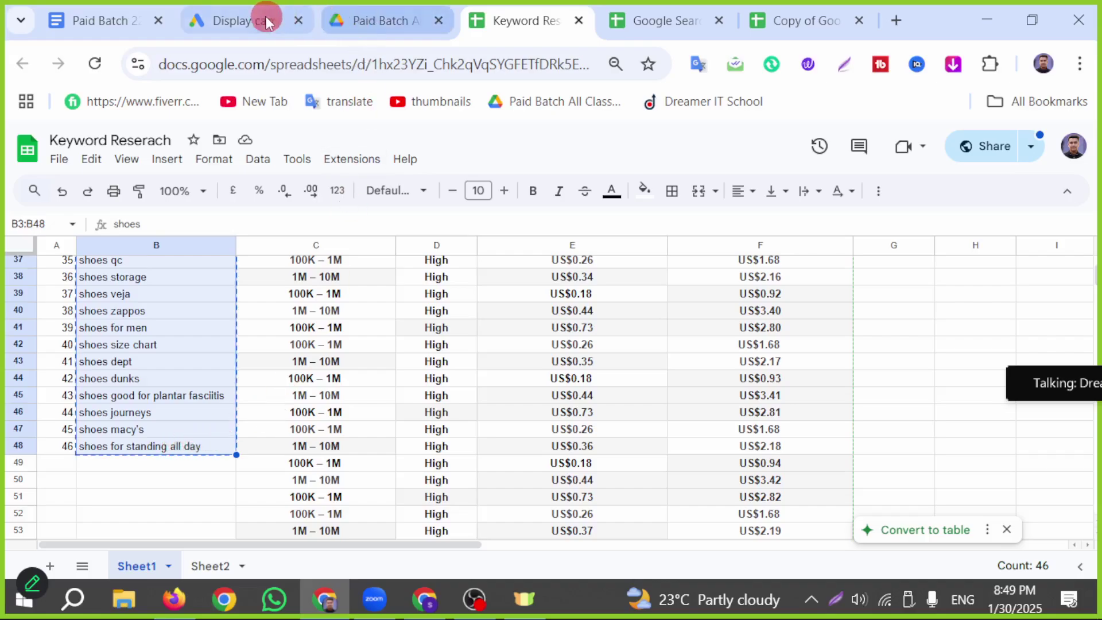
Paste the copied shoe keywords into the campaign's targeted keywords list
click(251, 19)
click(352, 418)
key(ctrl+v)
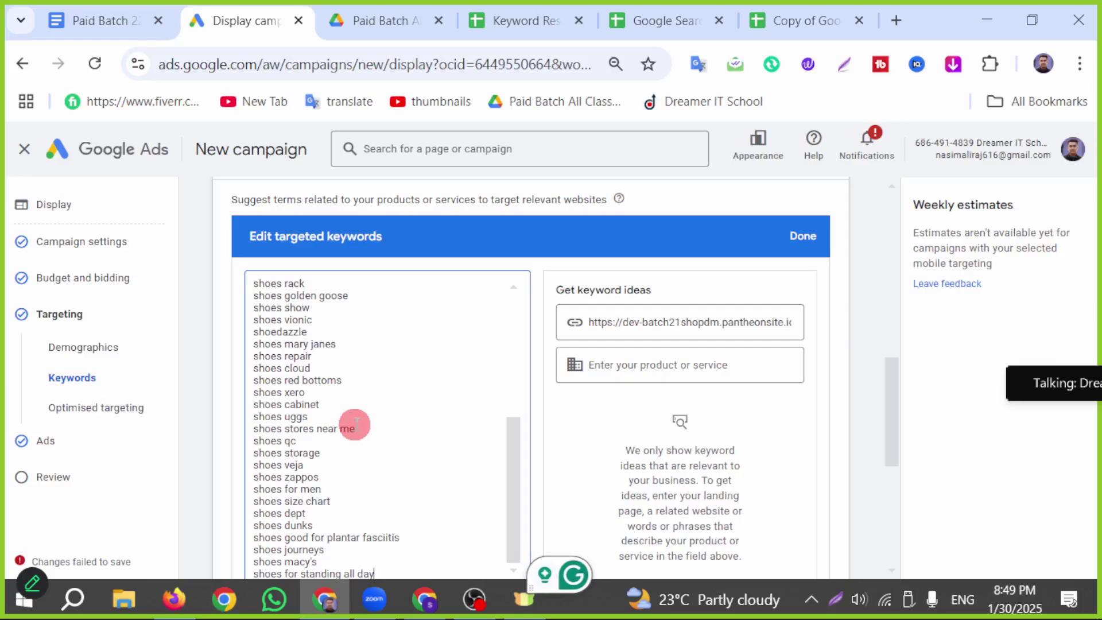
Review the keyword list and set the keyword setting to Content, showing ads only on pages, apps and videos related to these keywords
scroll(631, 402, down, 4)
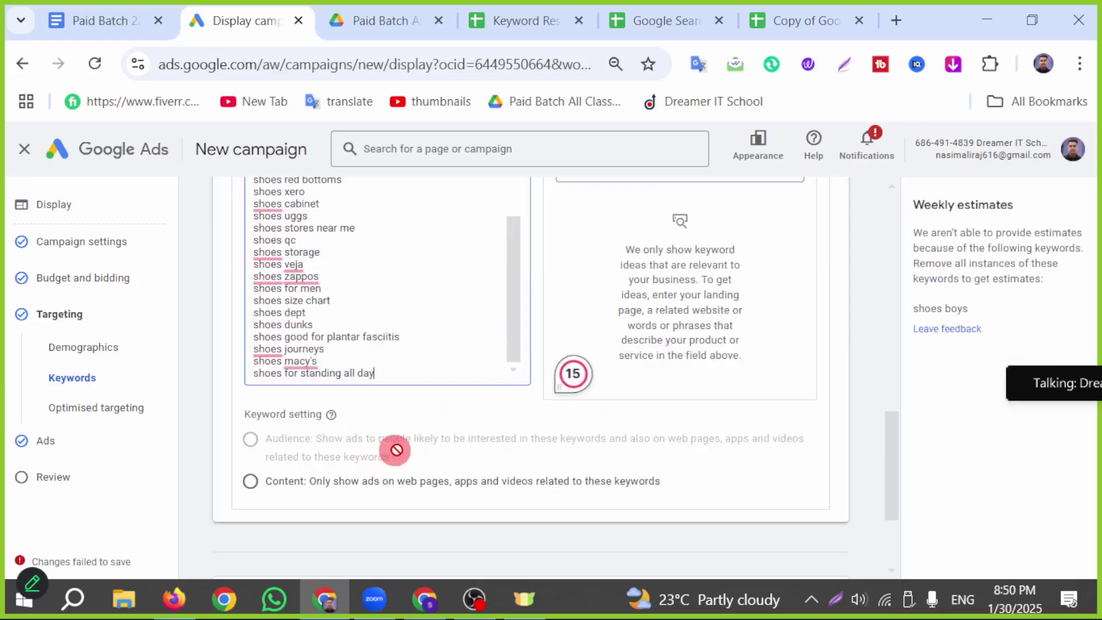
mouse_move(405, 455)
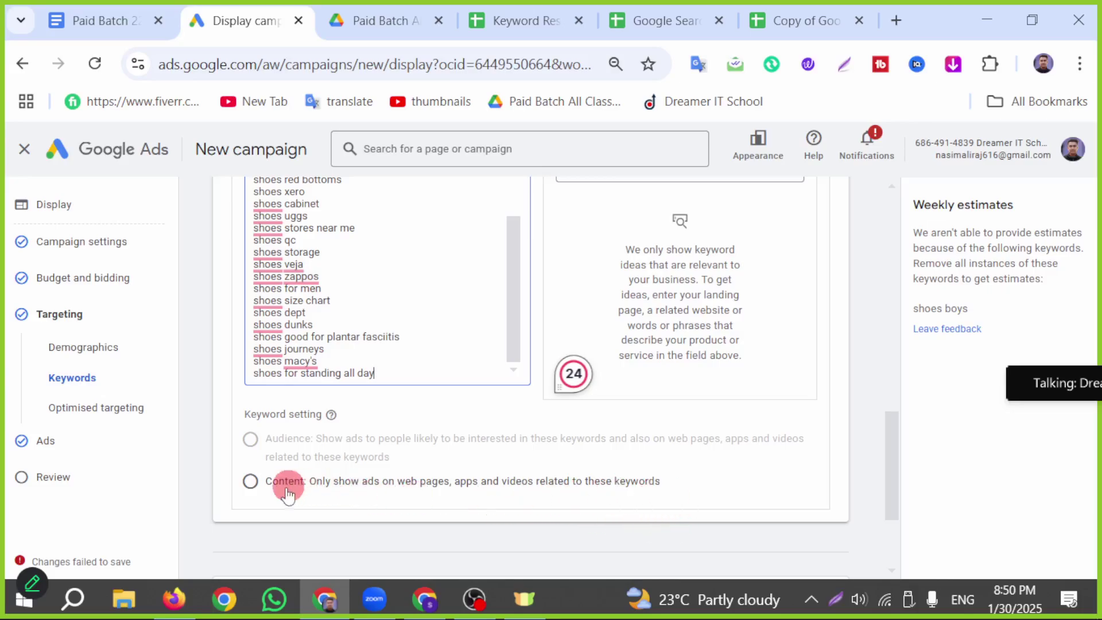
scroll(382, 361, up, 10)
scroll(384, 361, down, 4)
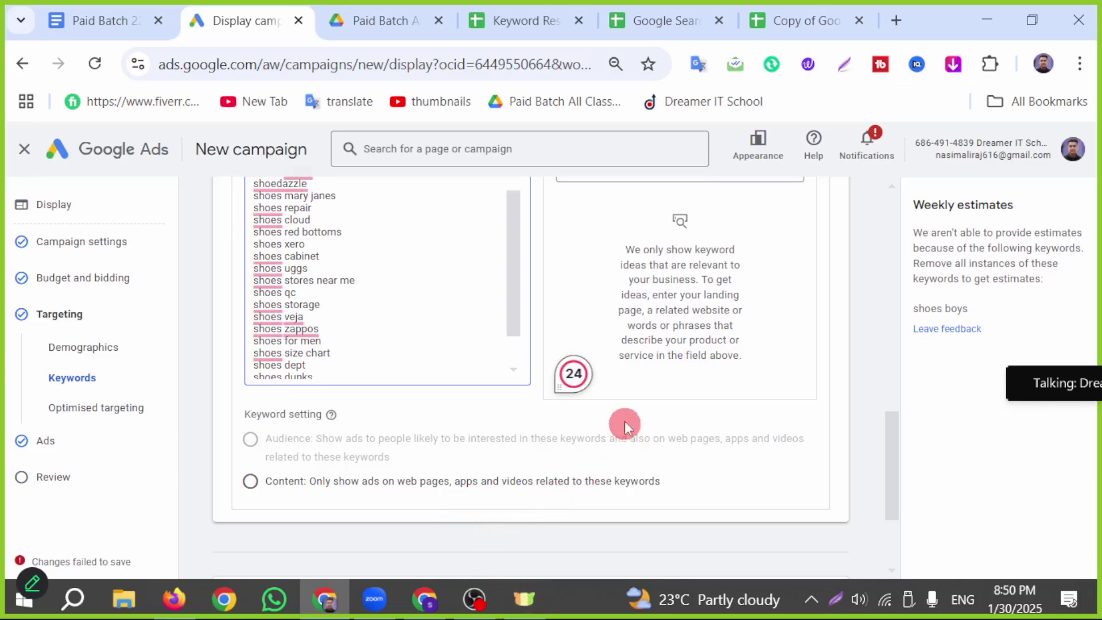
click(250, 482)
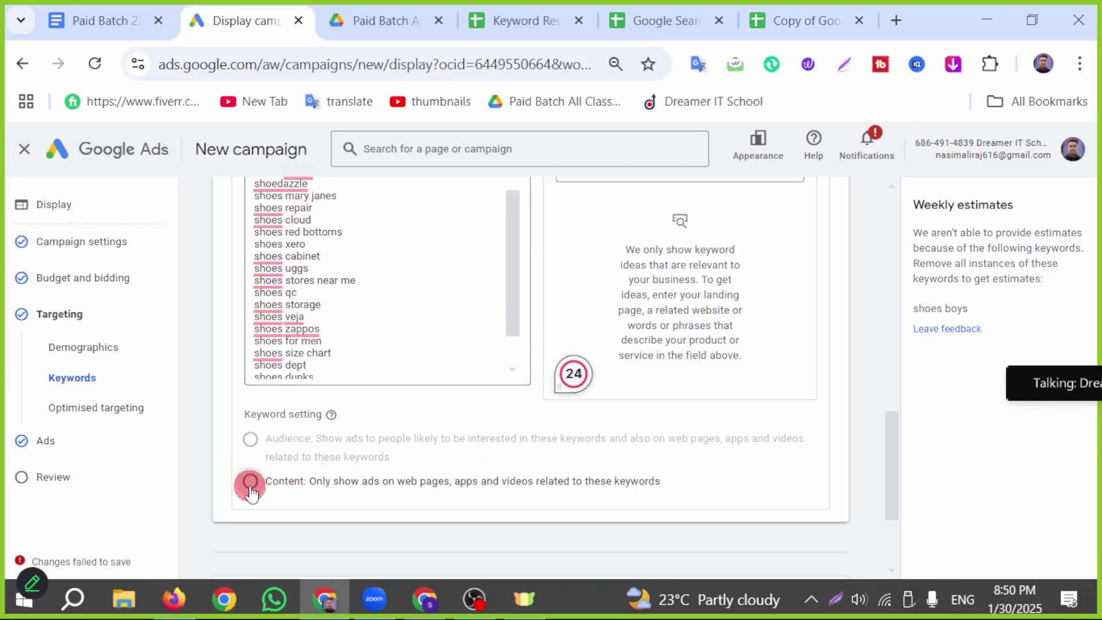
Add placement targeting without choosing any placements, and continue to ad creation without confirming identity
scroll(521, 435, down, 3)
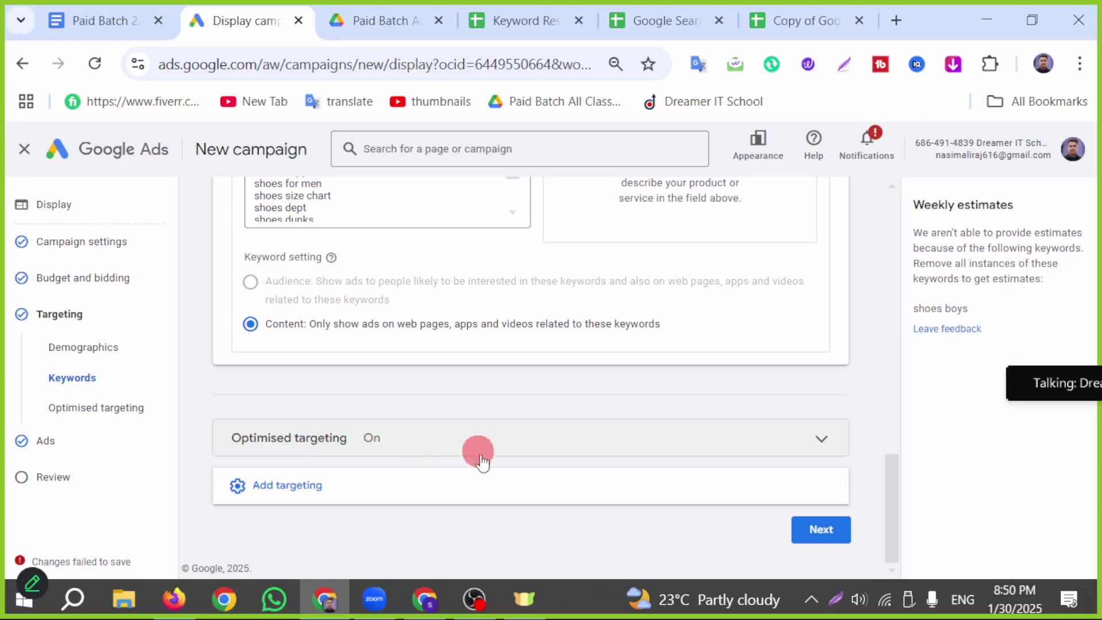
click(505, 497)
scroll(494, 476, down, 2)
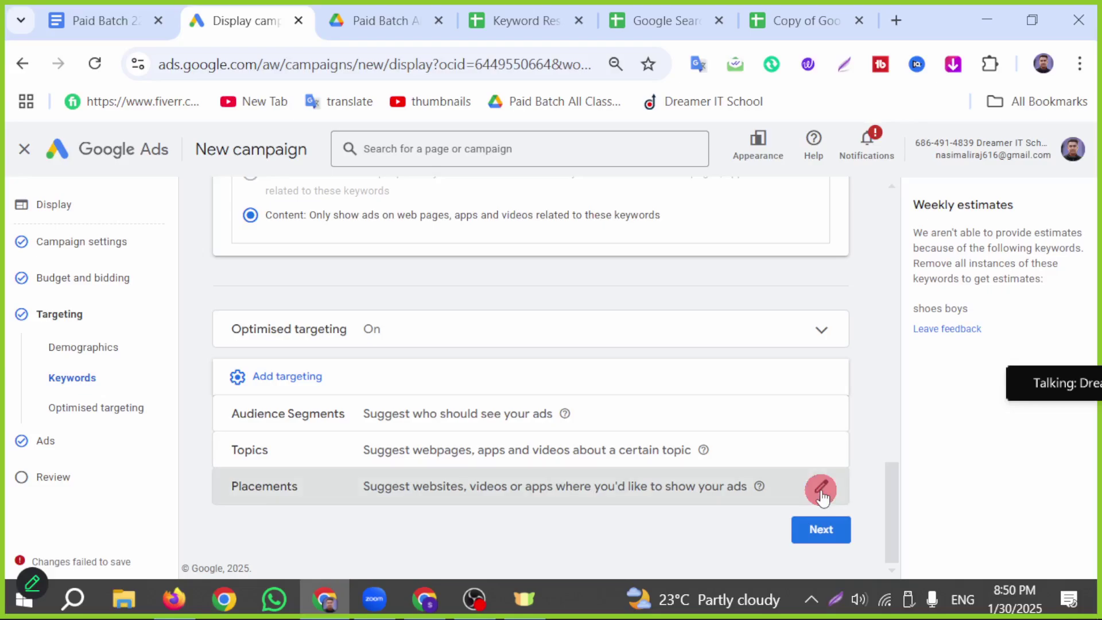
click(823, 489)
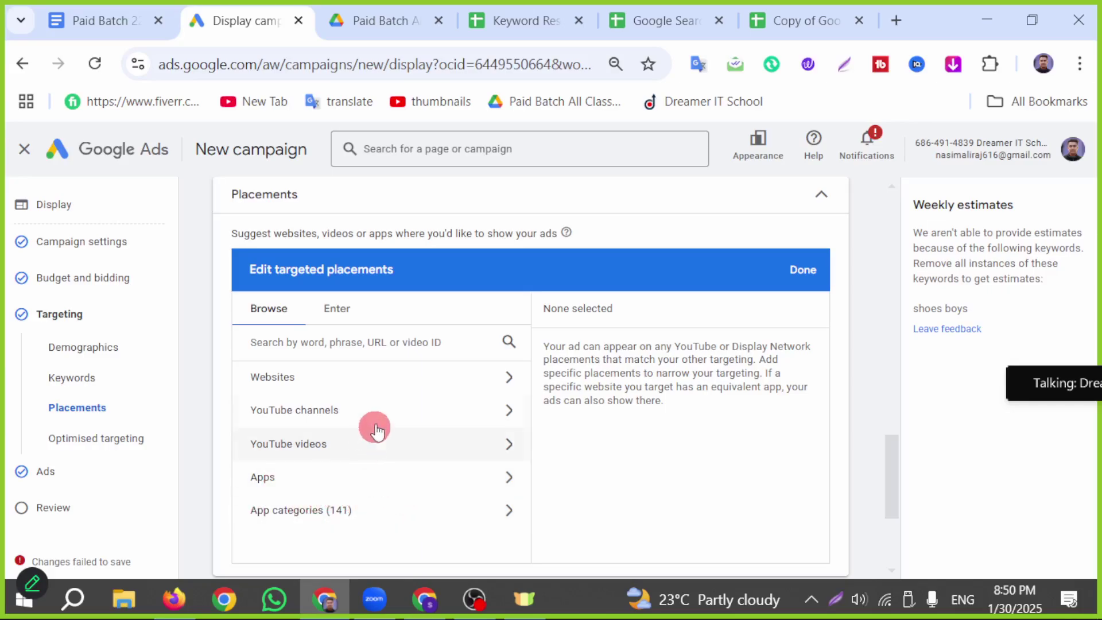
scroll(377, 442, down, 2)
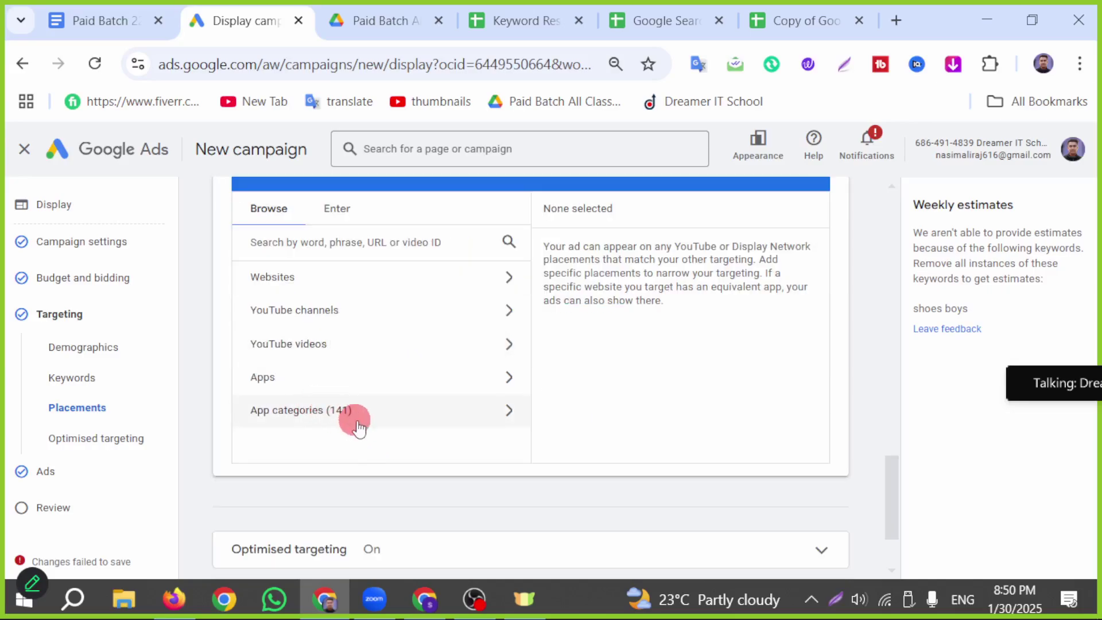
scroll(451, 438, down, 2)
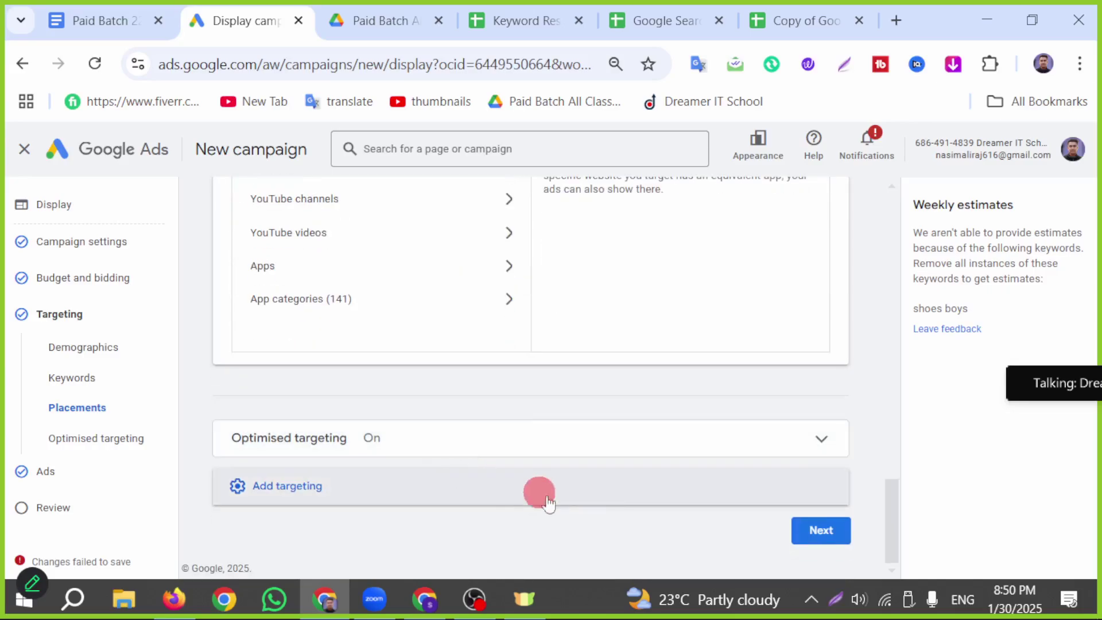
click(819, 532)
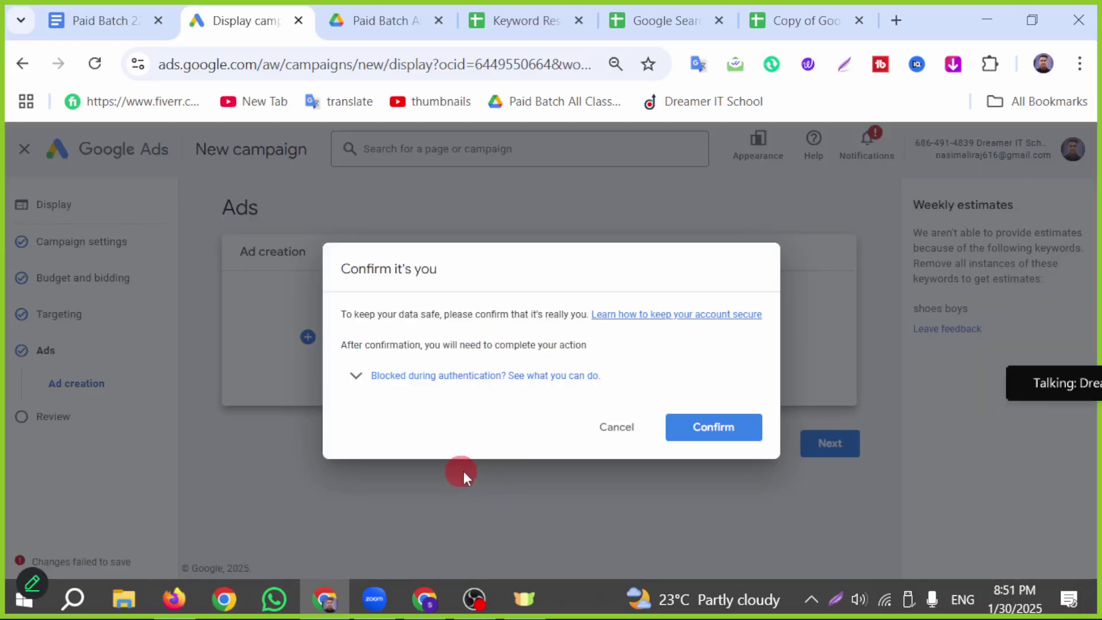
click(614, 428)
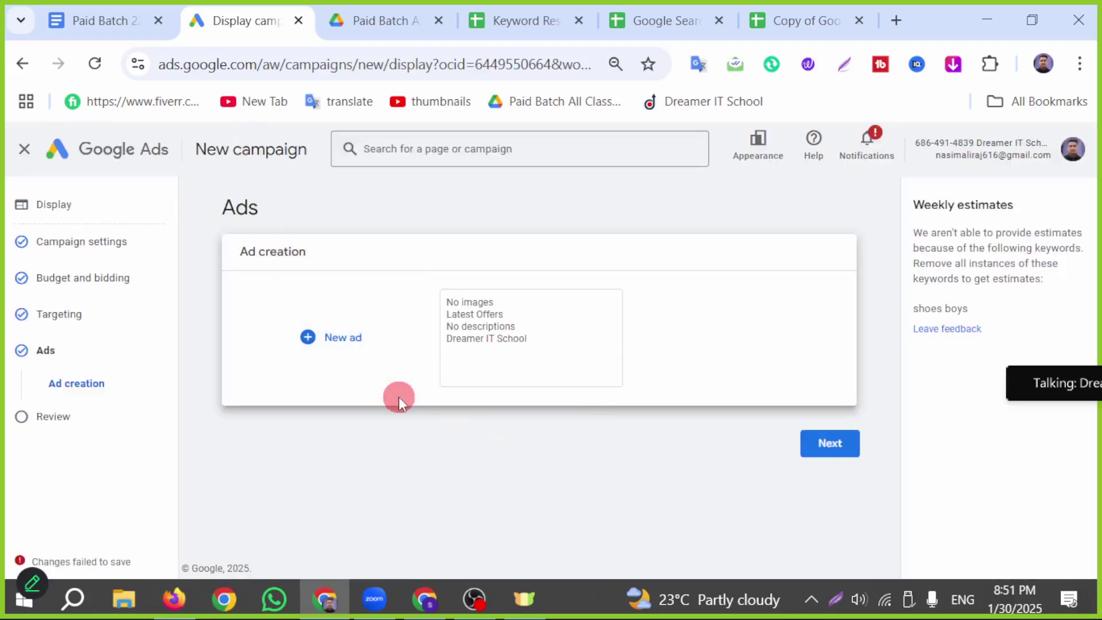
Remove the existing Latest Offers ad from the campaign and start a new responsive display ad
mouse_move(501, 338)
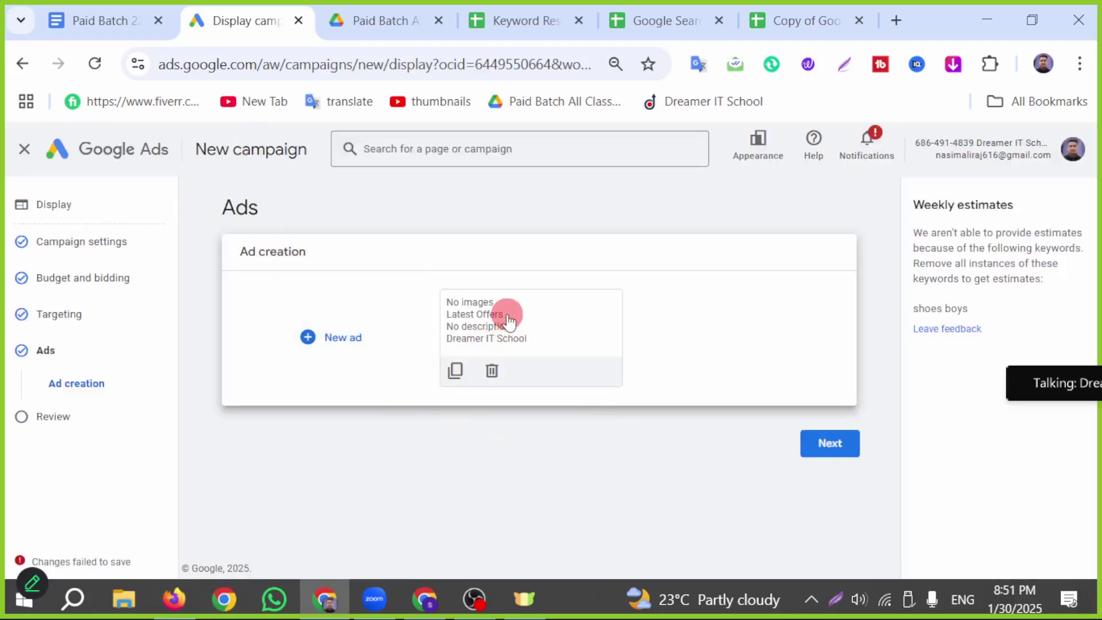
click(491, 371)
click(598, 379)
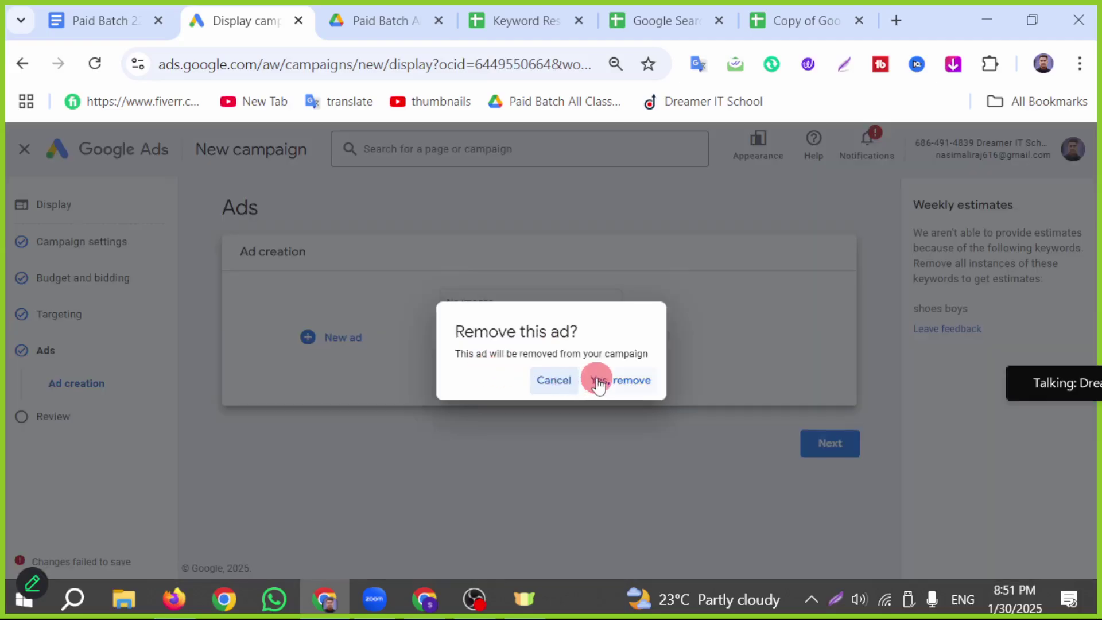
click(332, 353)
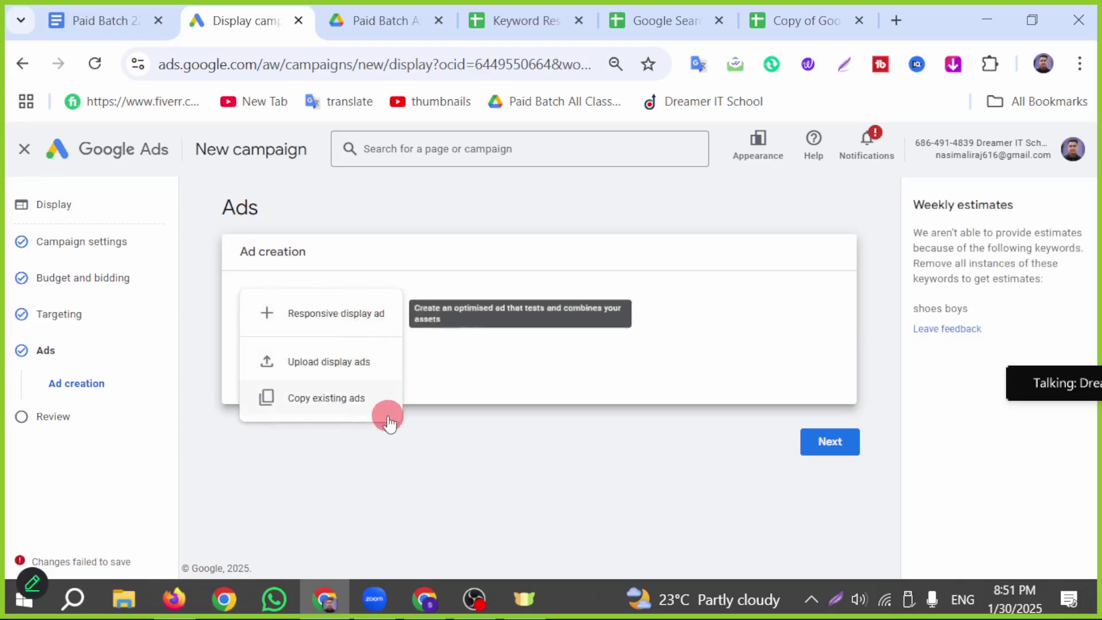
click(308, 323)
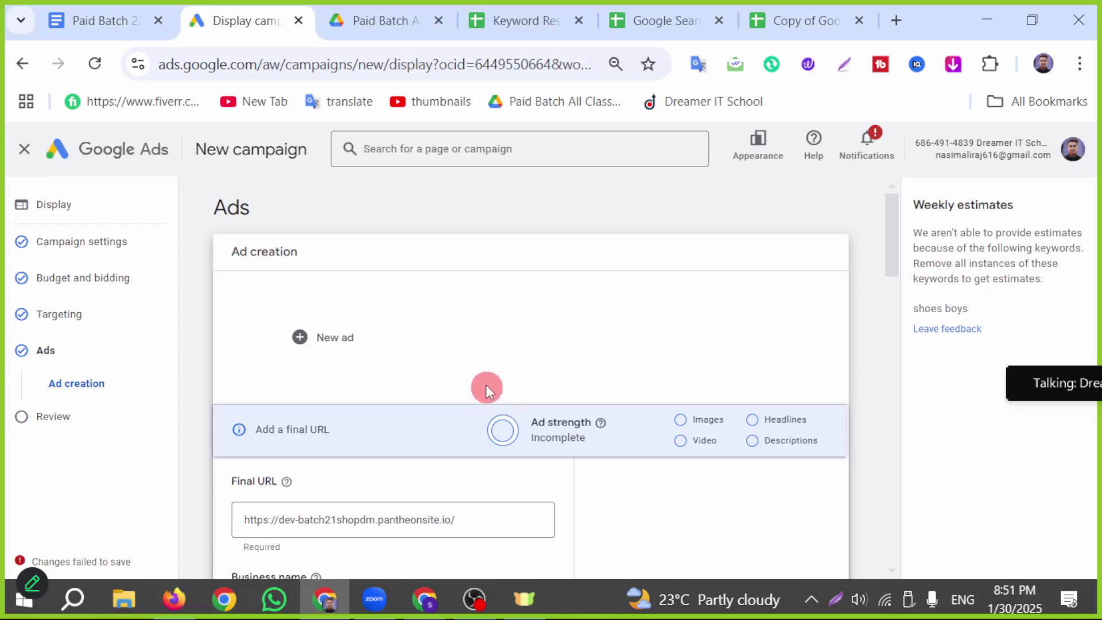
Keep the existing final URL and set the responsive display ad's business name to Batch 22
scroll(511, 393, down, 2)
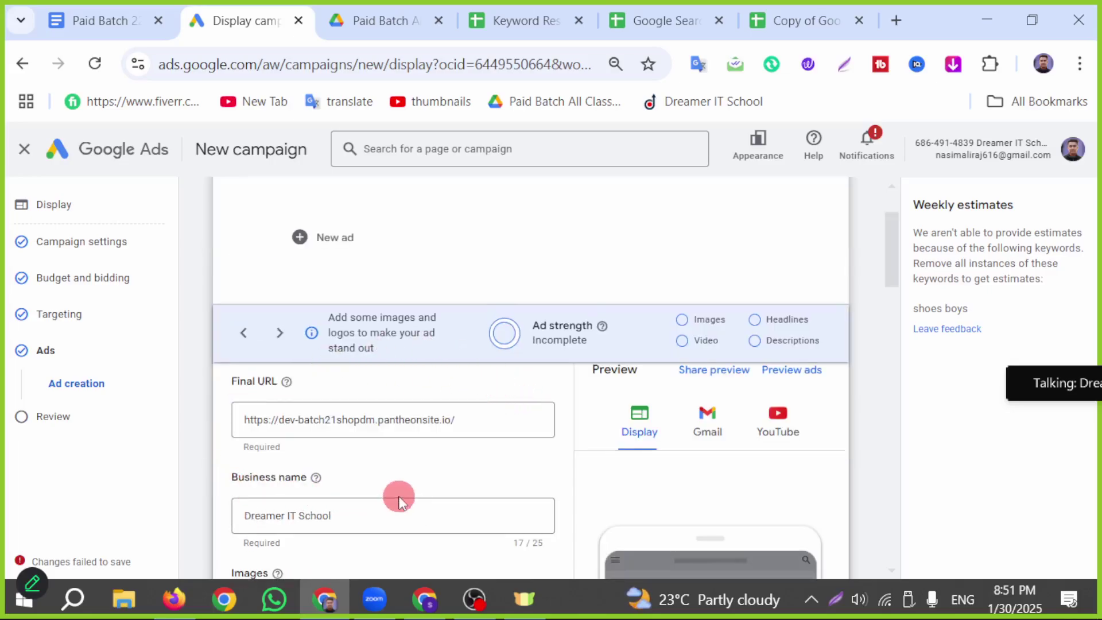
scroll(399, 497, down, 2)
scroll(681, 452, down, 2)
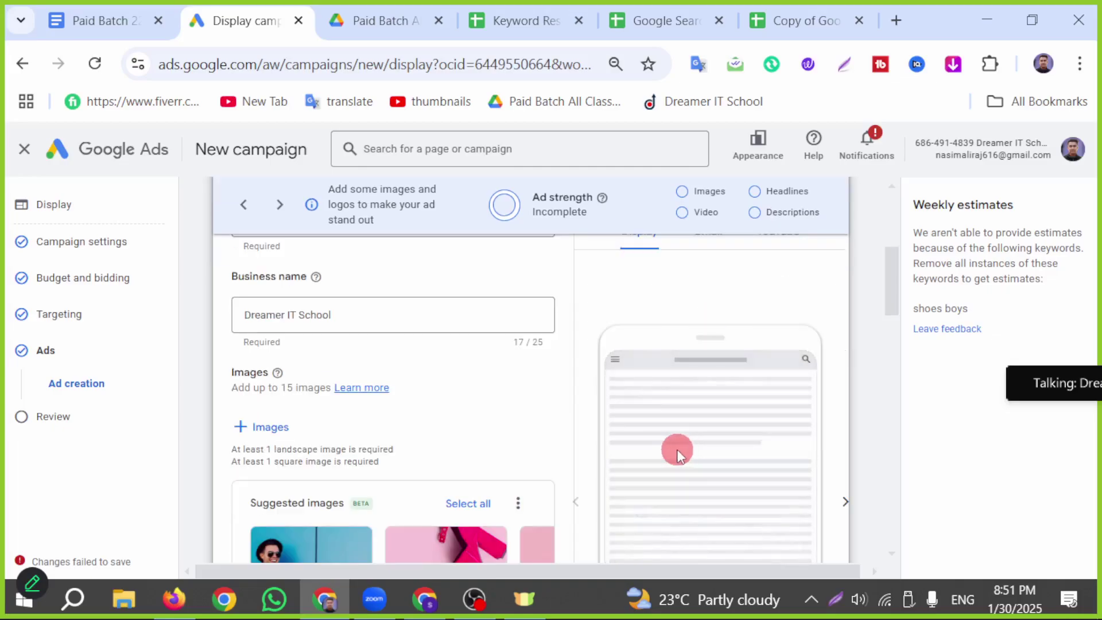
scroll(678, 450, down, 2)
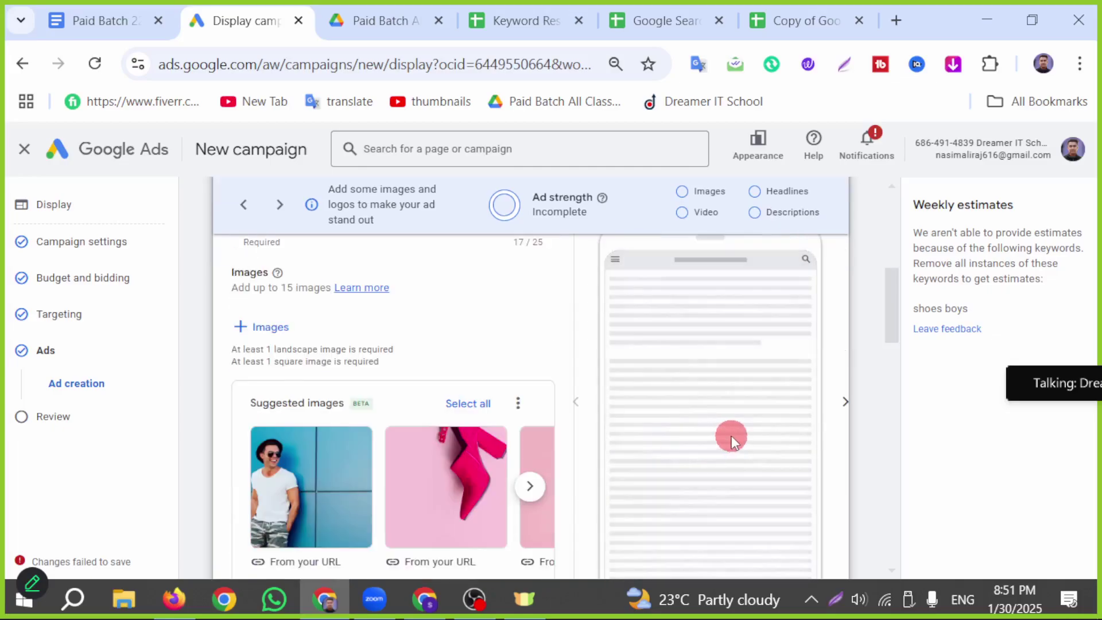
scroll(730, 436, up, 4)
scroll(717, 436, up, 2)
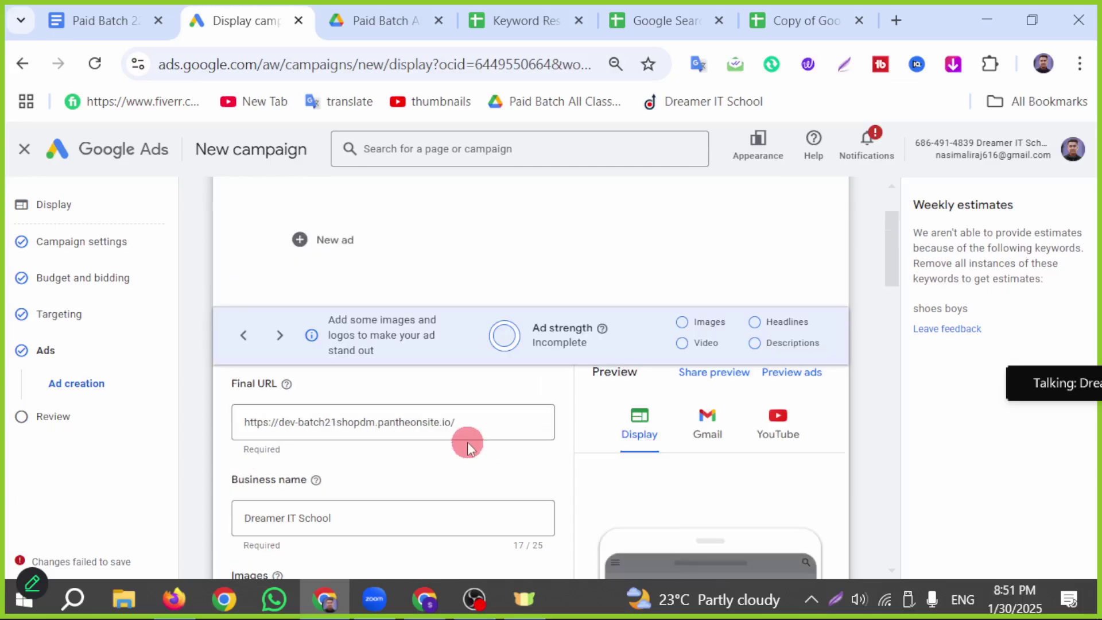
drag(466, 422, 221, 423)
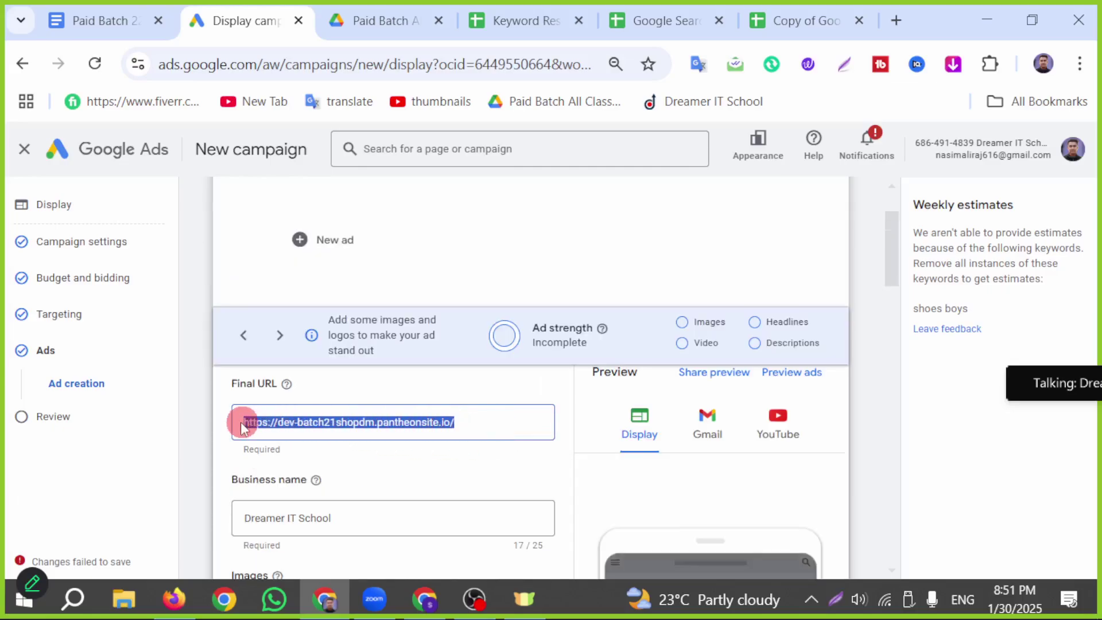
scroll(467, 462, down, 2)
drag(363, 418, 214, 431)
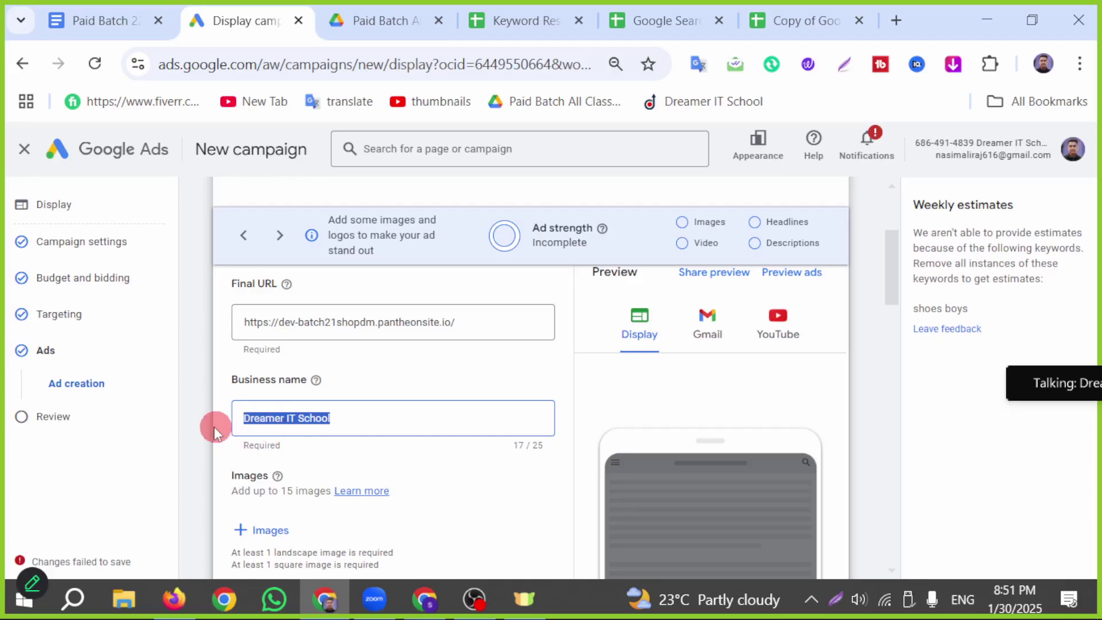
click(699, 447)
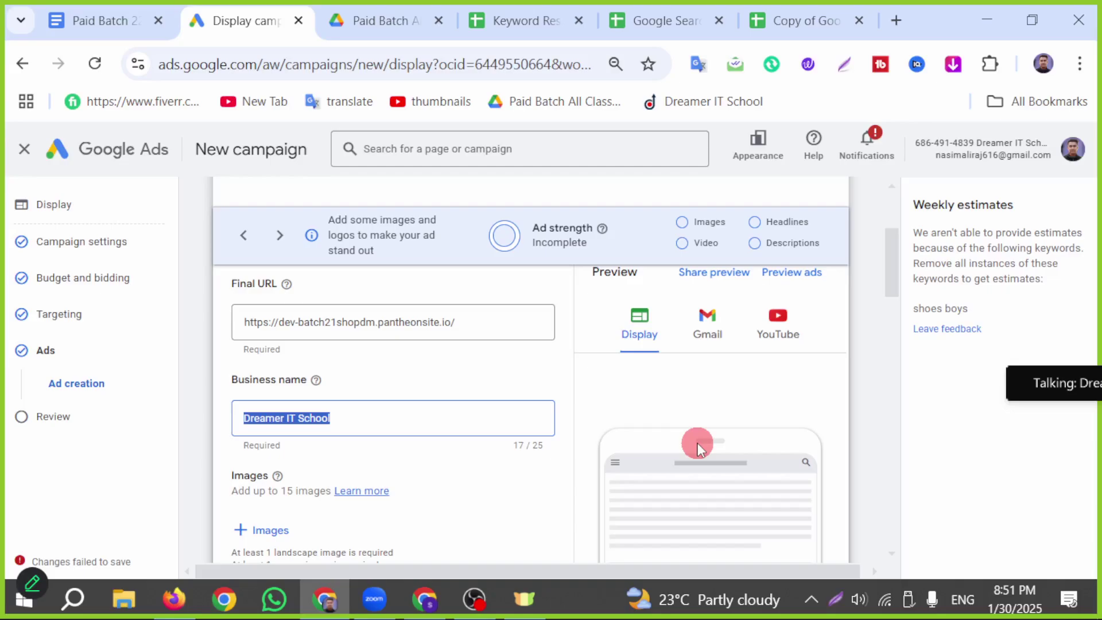
text(Batch 22)
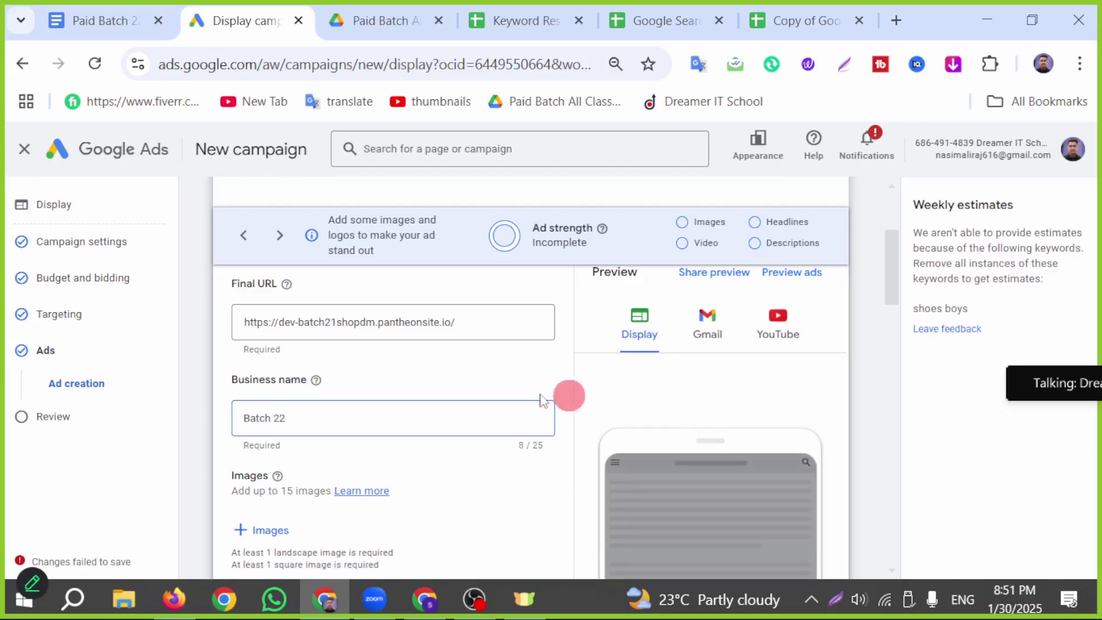
Open the Facebook & Google Ads document from the Paid Batch All Class Note folder in Google Drive and find the Google Display Ads Size table
scroll(426, 359, down, 2)
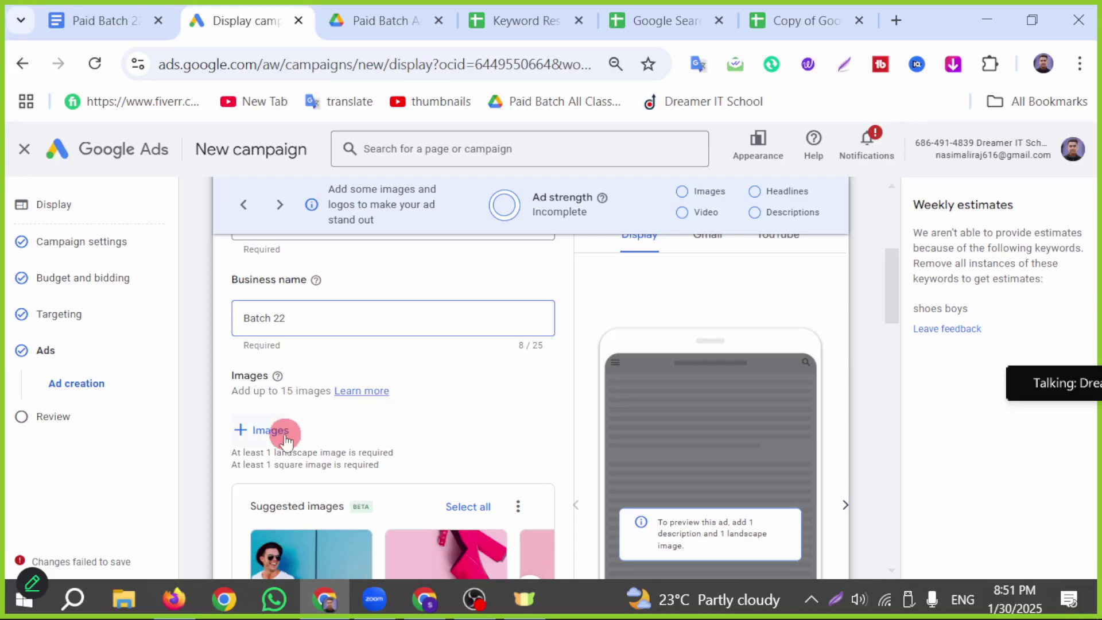
scroll(285, 439, down, 2)
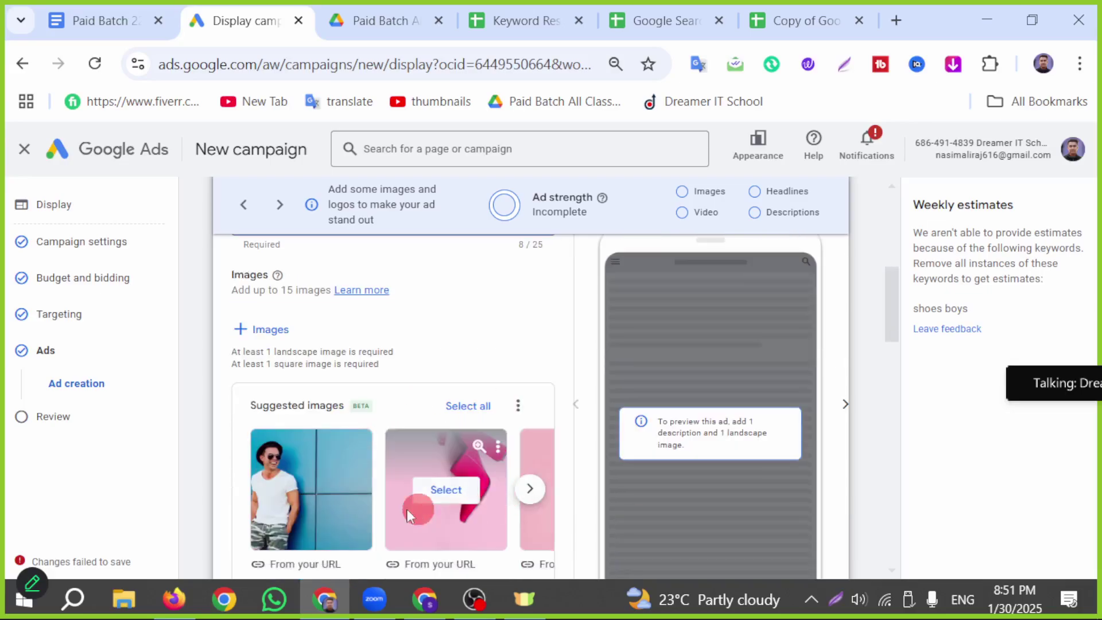
mouse_move(311, 487)
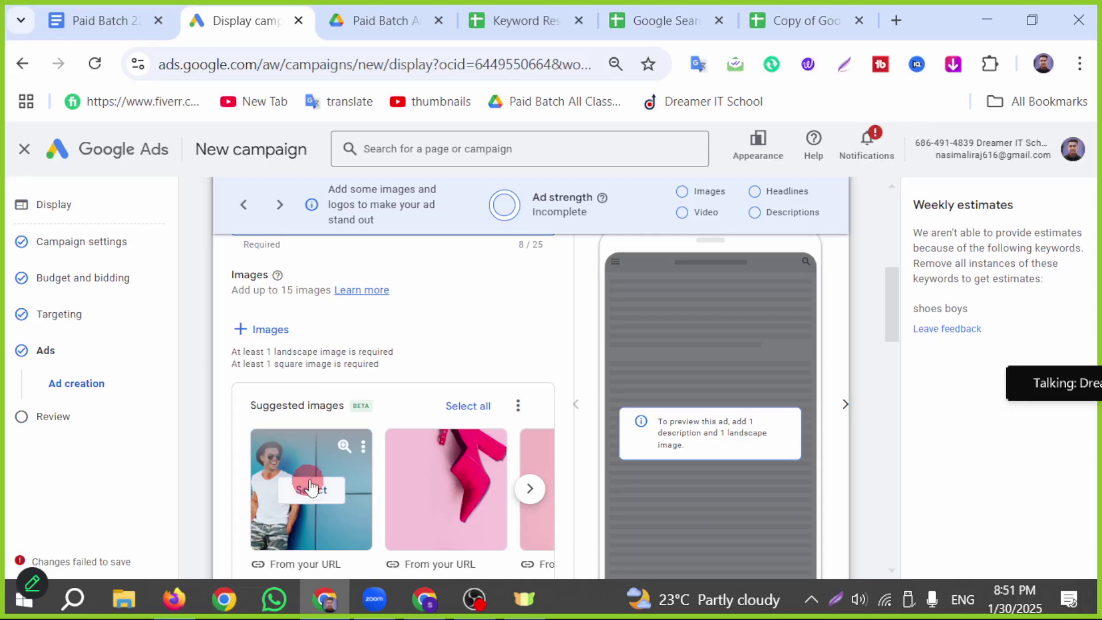
click(367, 19)
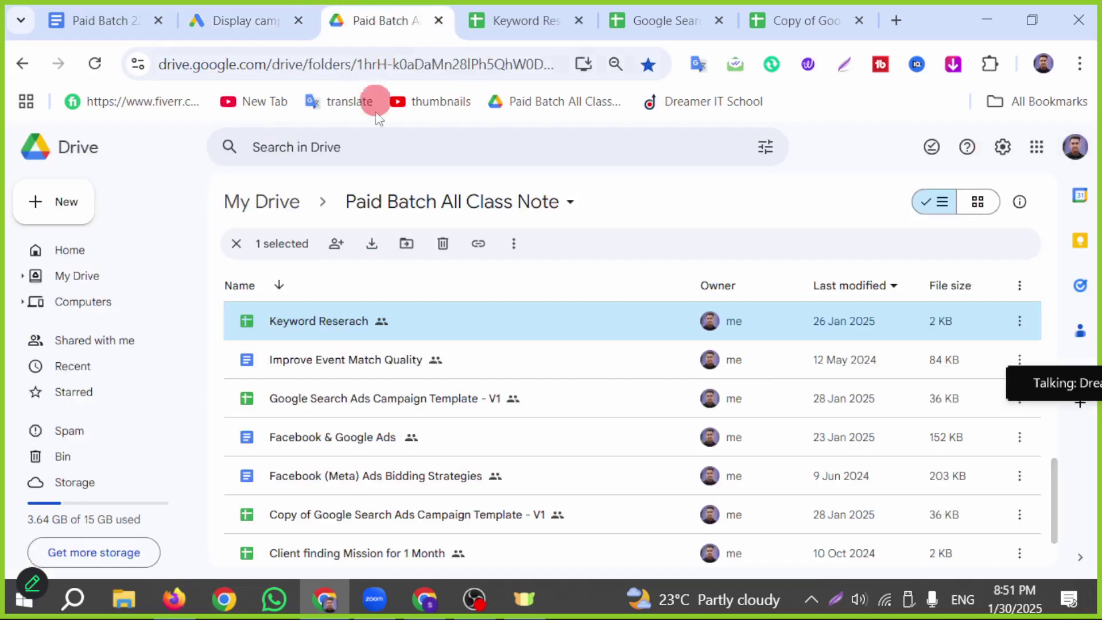
double_click(345, 432)
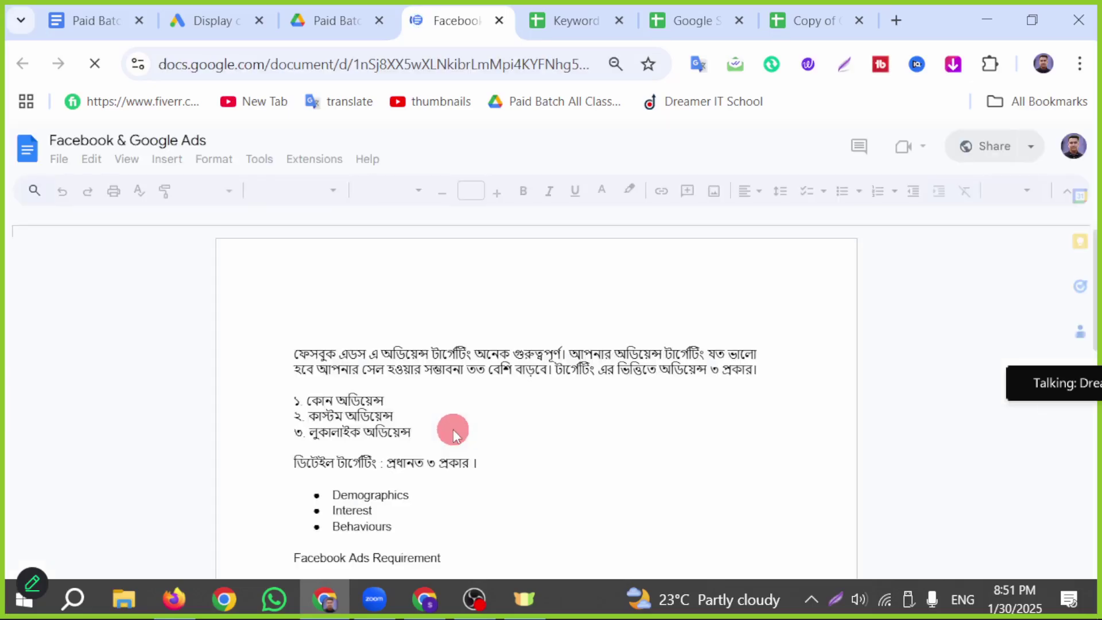
scroll(453, 428, down, 15)
scroll(447, 413, up, 15)
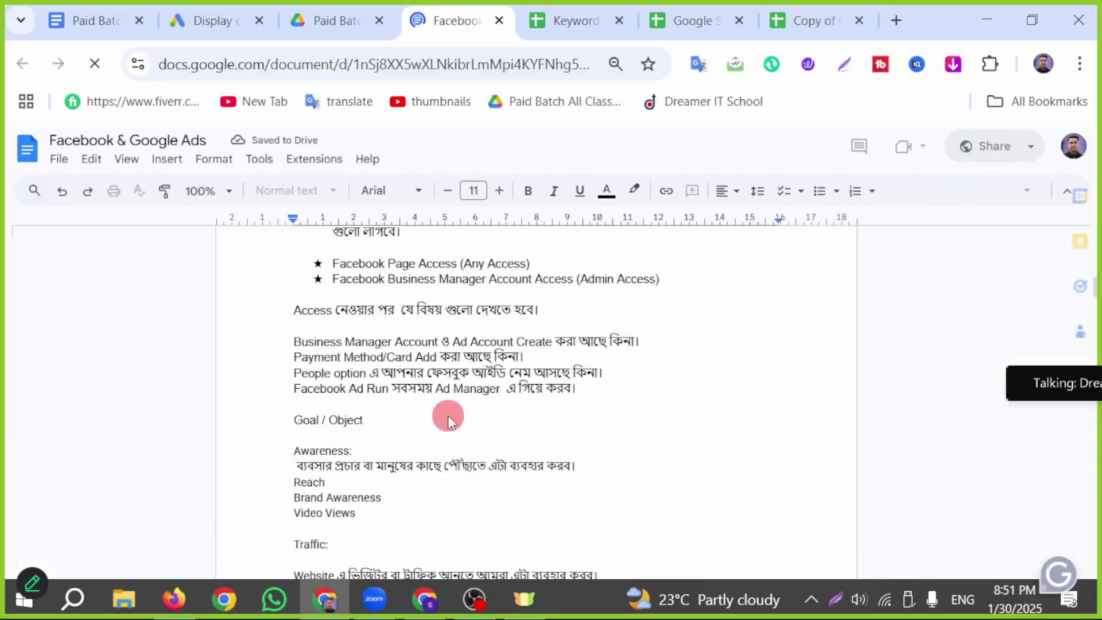
scroll(446, 422, down, 15)
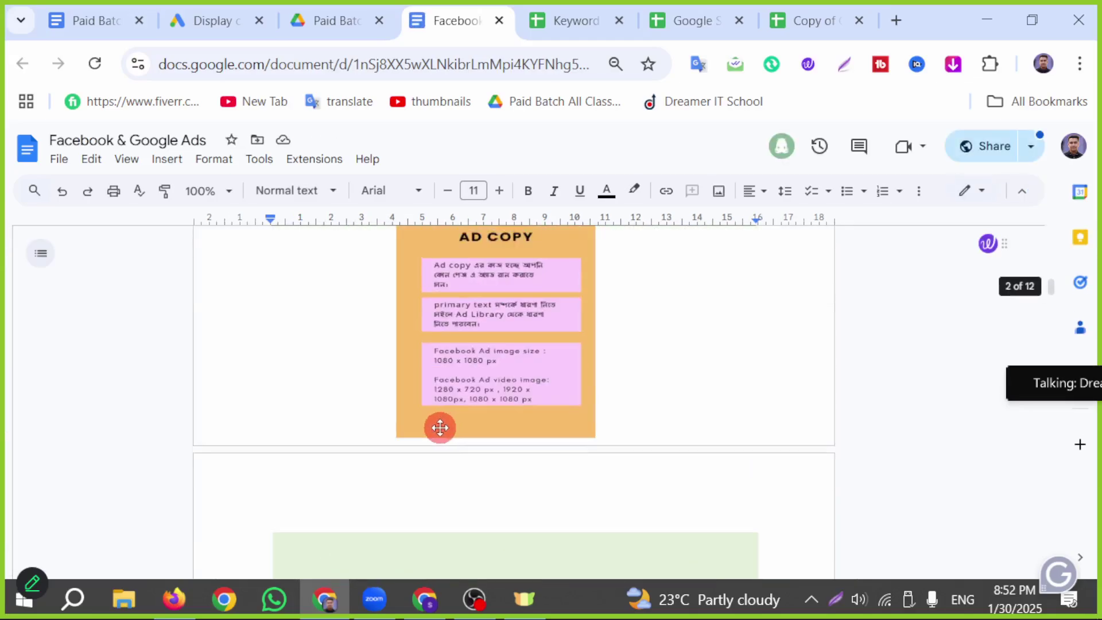
scroll(440, 427, down, 2)
scroll(441, 428, down, 20)
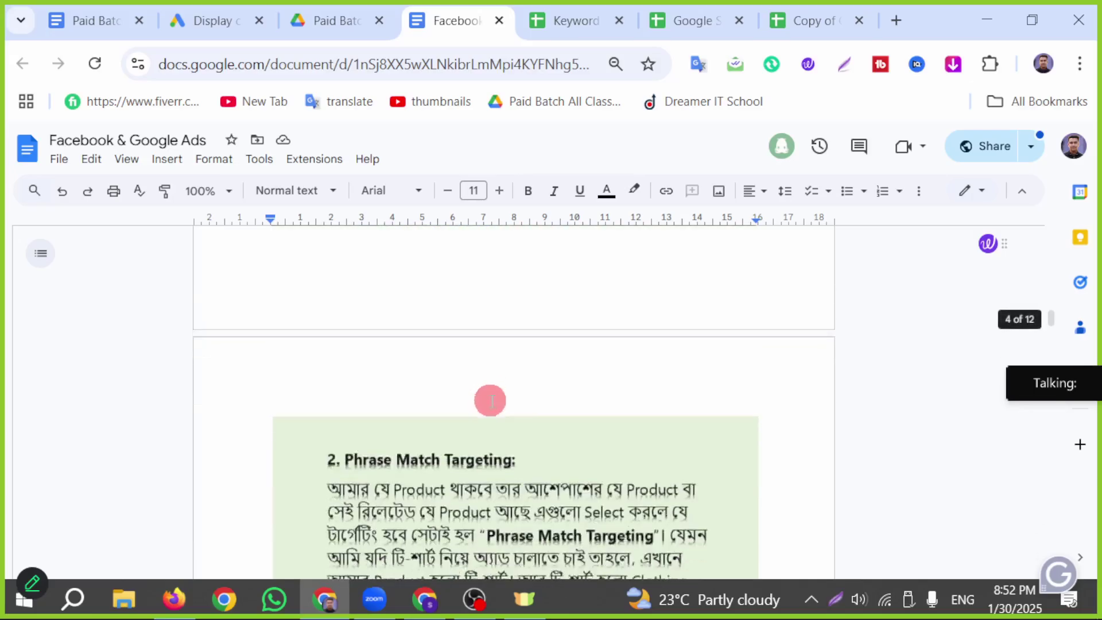
scroll(524, 430, down, 20)
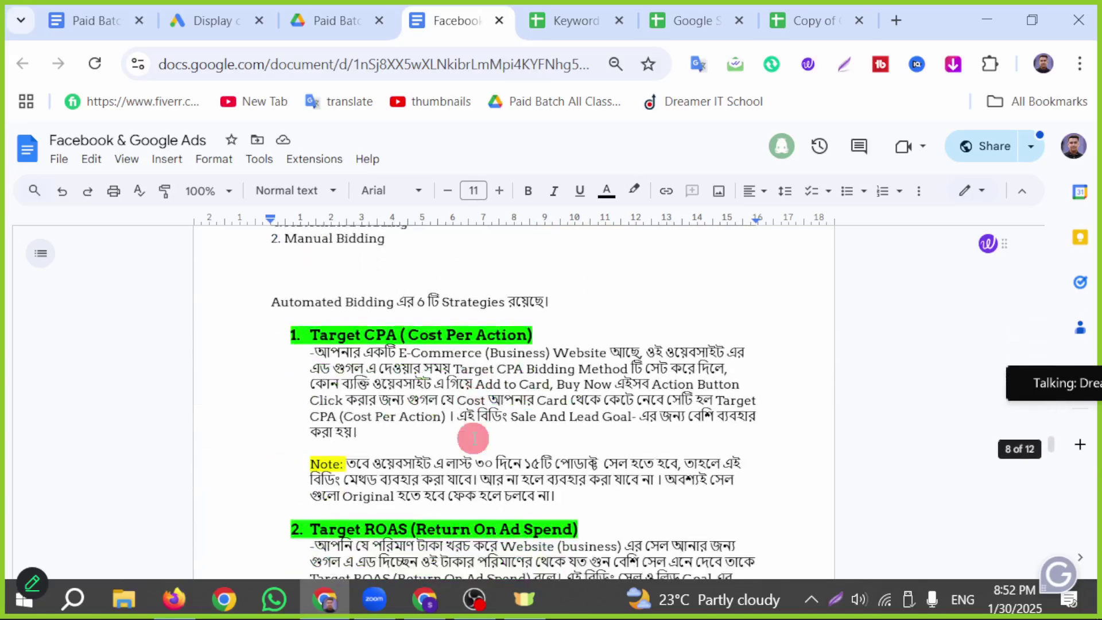
scroll(469, 438, down, 15)
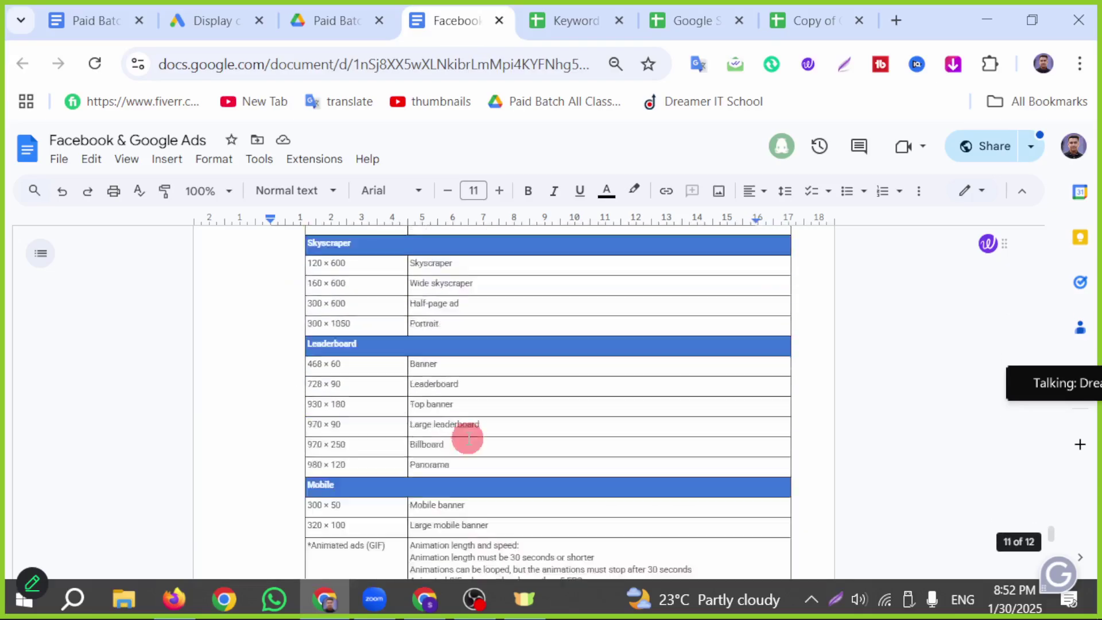
scroll(468, 439, up, 10)
scroll(464, 439, down, 5)
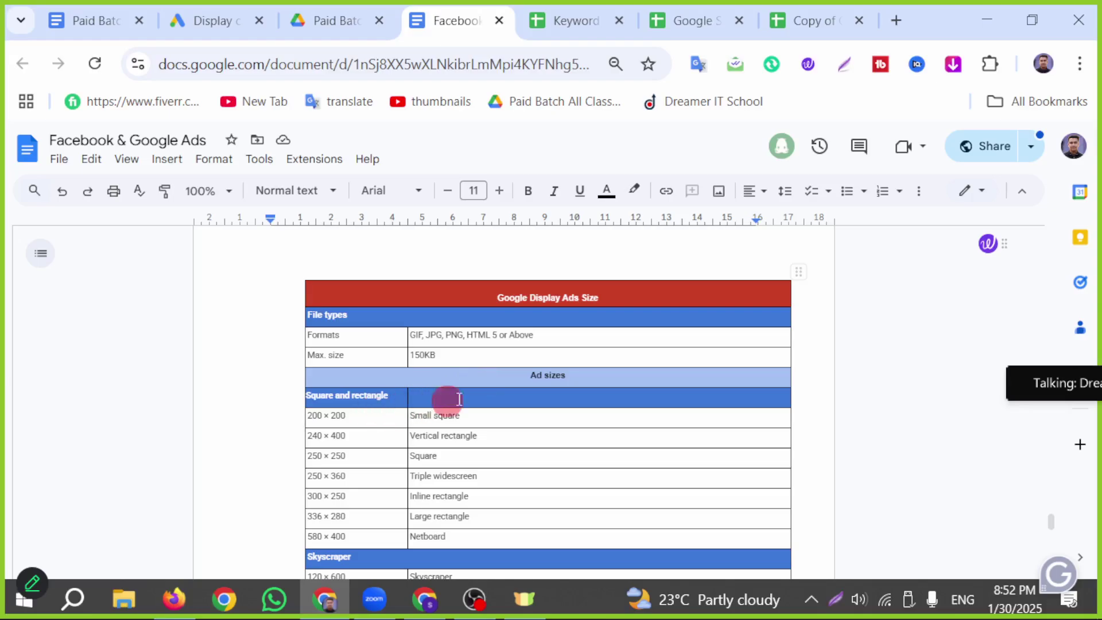
Examine the ad sizes listed in the Google Display Ads Size table and return to the ad's image section in Google Ads
scroll(447, 397, down, 2)
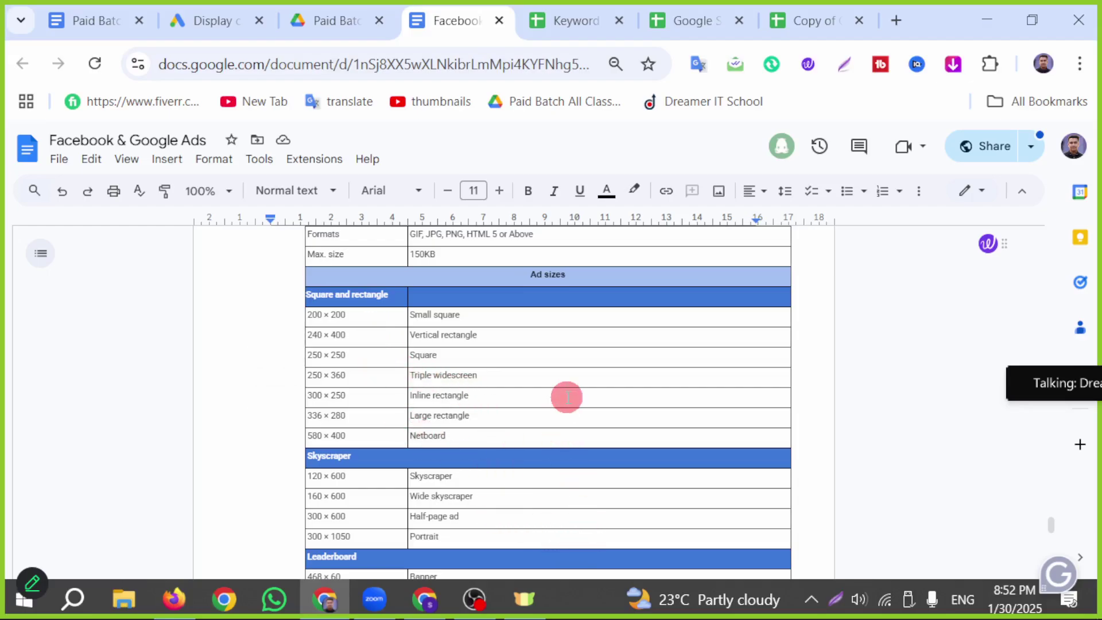
scroll(551, 425, down, 2)
scroll(537, 463, down, 2)
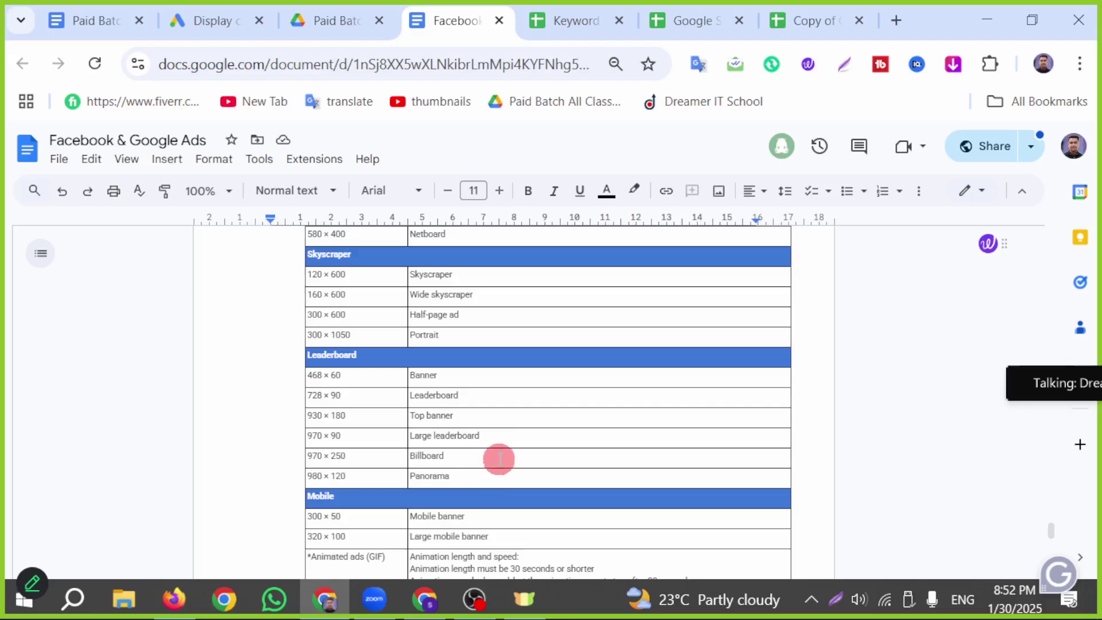
scroll(500, 458, down, 4)
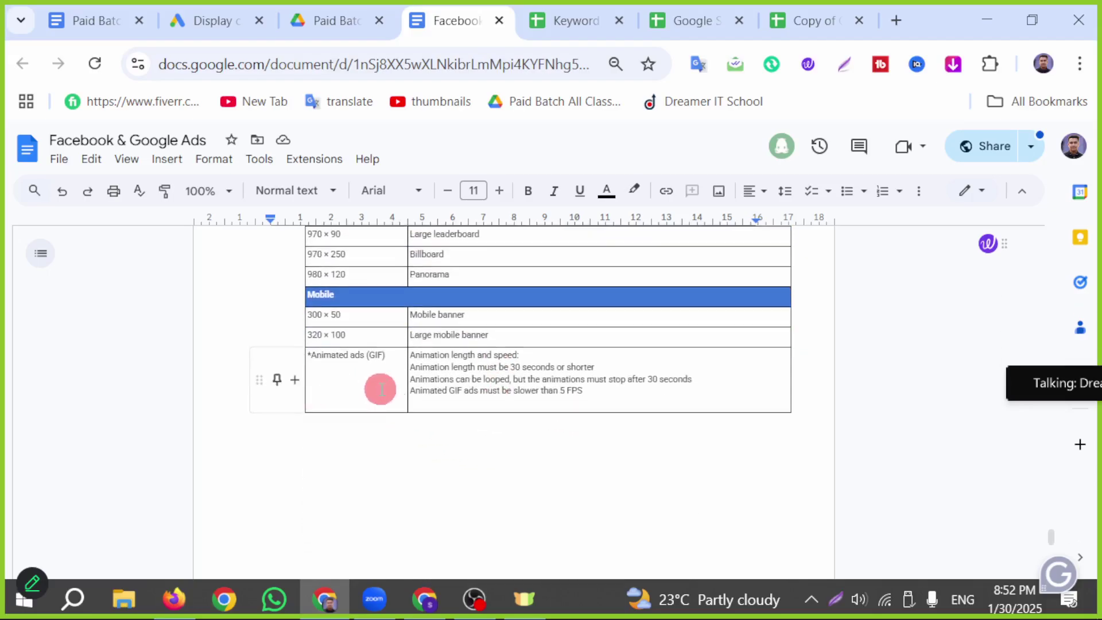
scroll(384, 407, up, 2)
scroll(612, 479, up, 10)
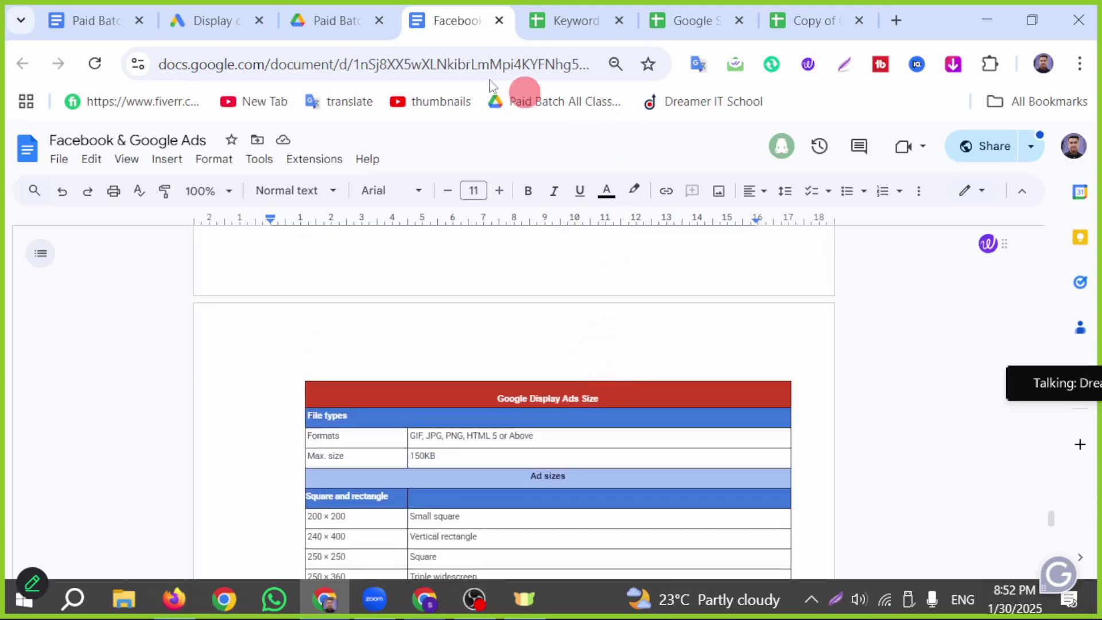
click(190, 21)
mouse_move(468, 438)
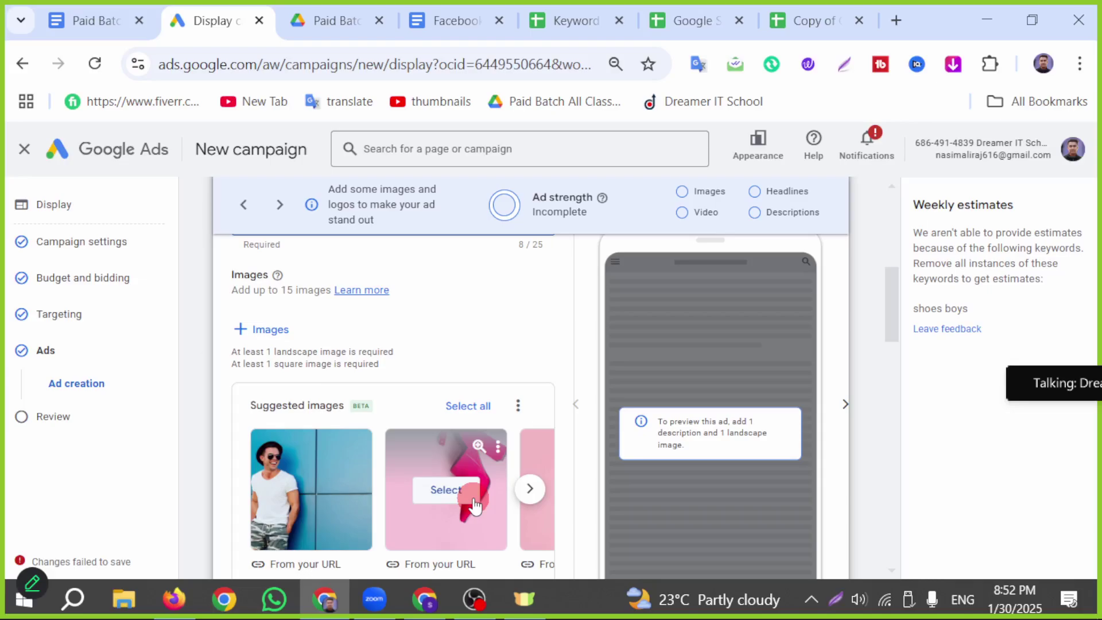
Recheck the display ad size table in the Facebook & Google Ads document down to the animated GIF rules, and return to Google Ads
click(440, 21)
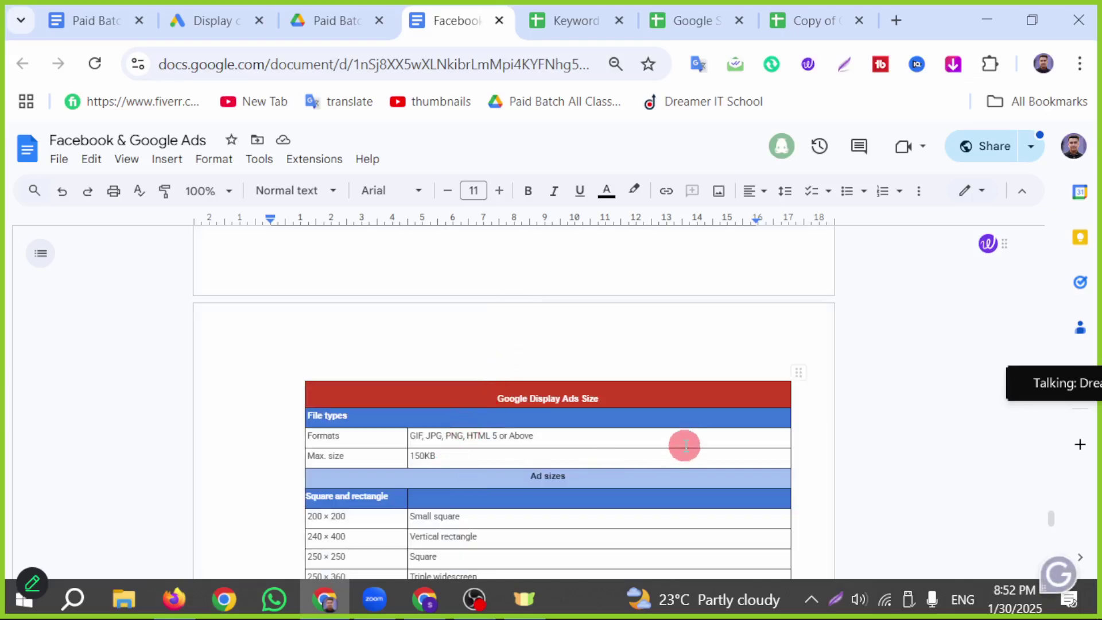
scroll(509, 477, down, 3)
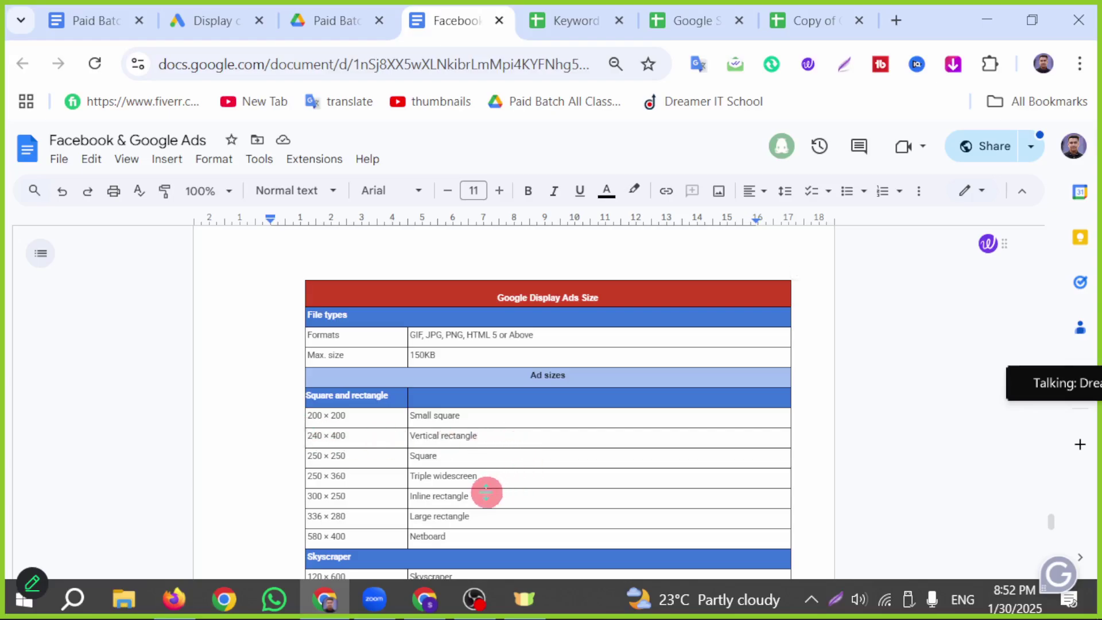
scroll(553, 417, down, 3)
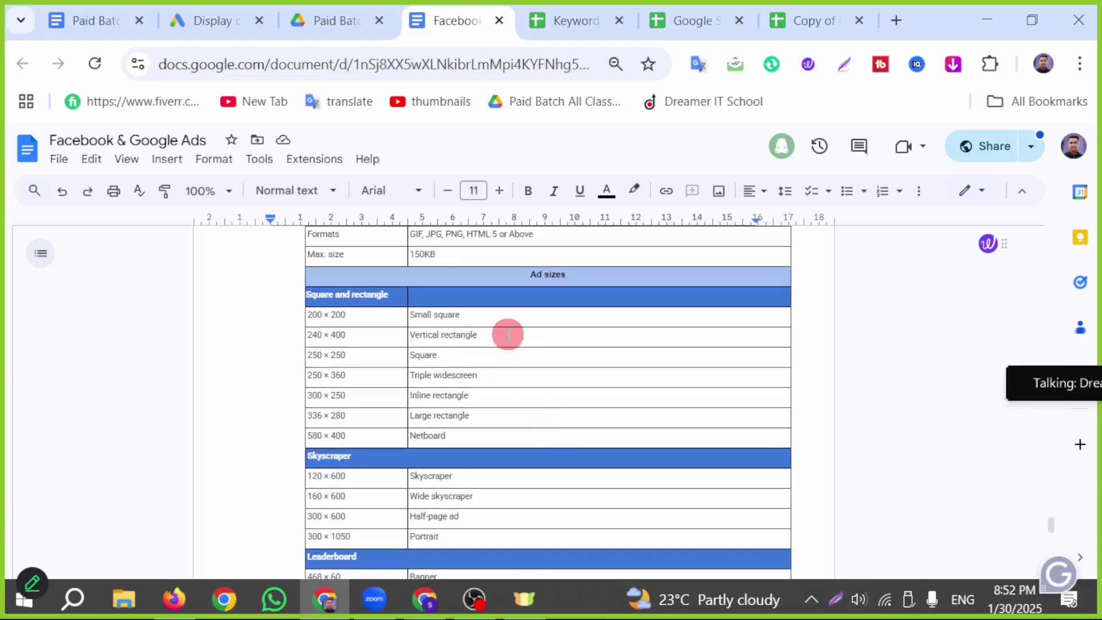
scroll(471, 400, down, 3)
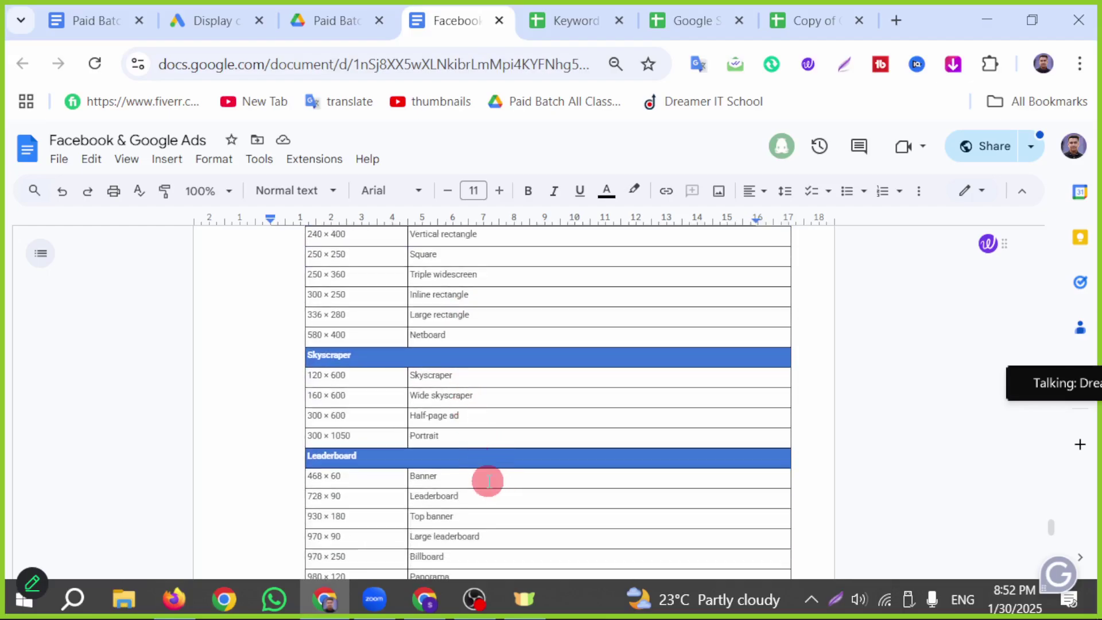
scroll(487, 482, down, 3)
scroll(472, 482, down, 3)
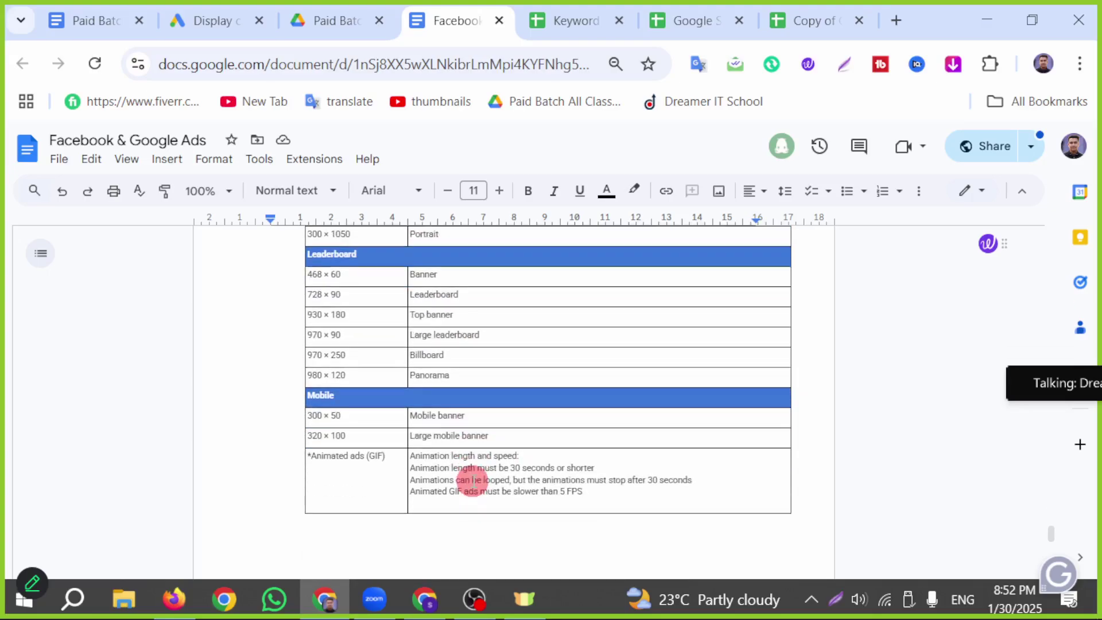
click(198, 22)
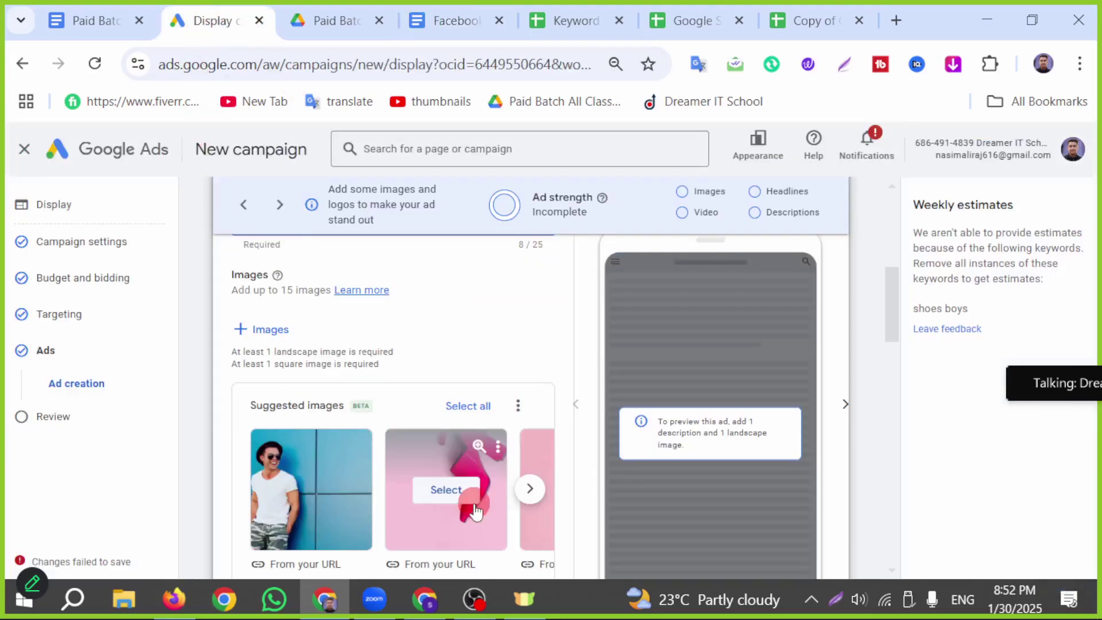
click(269, 330)
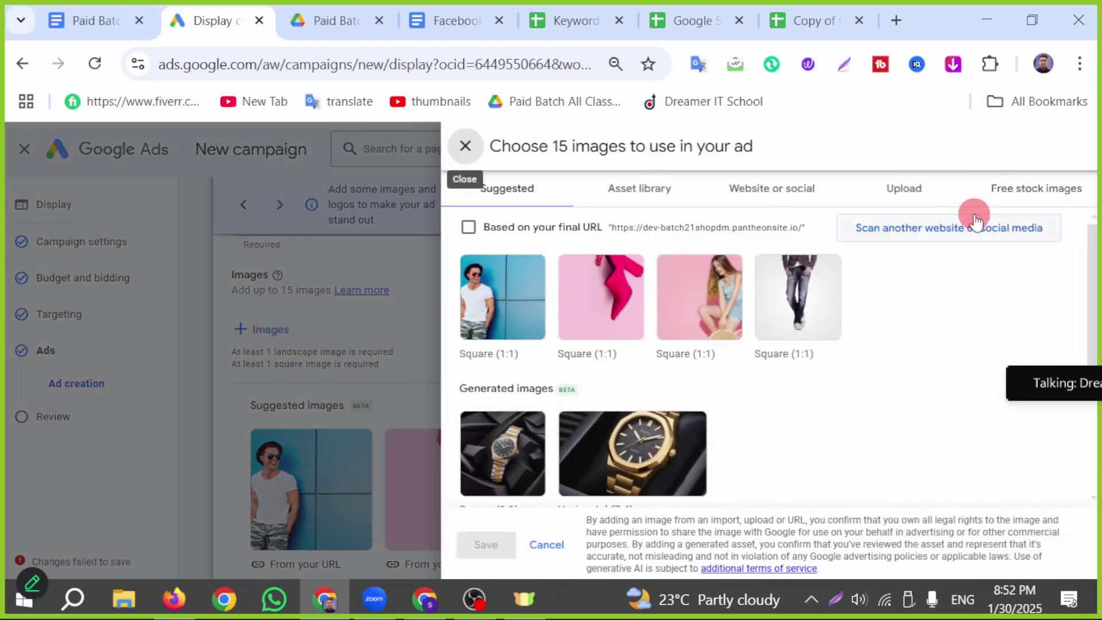
click(903, 189)
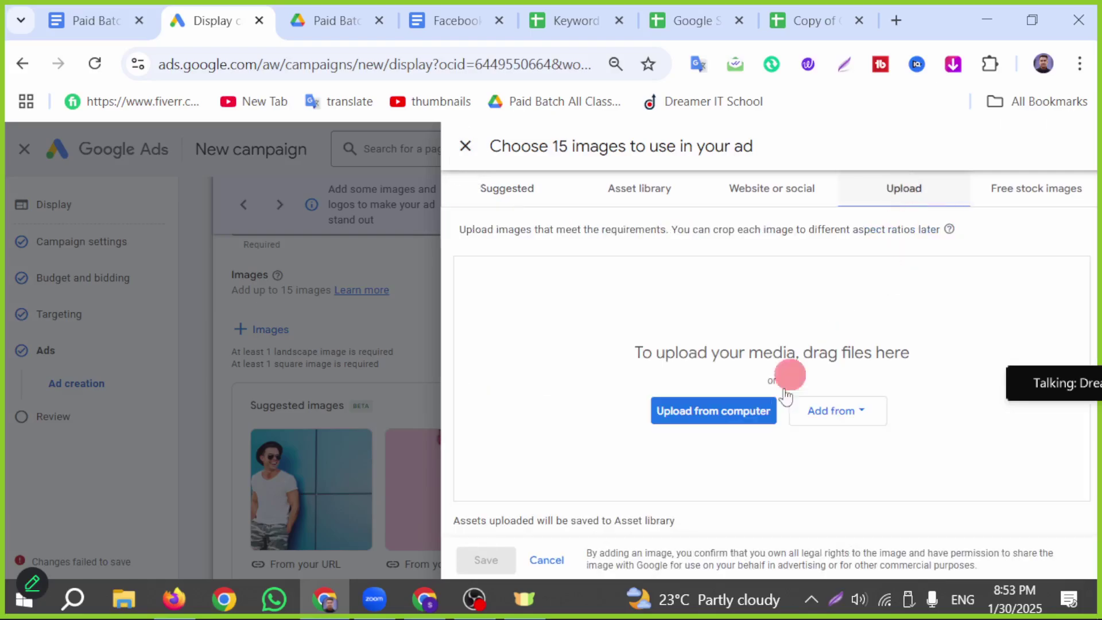
click(691, 410)
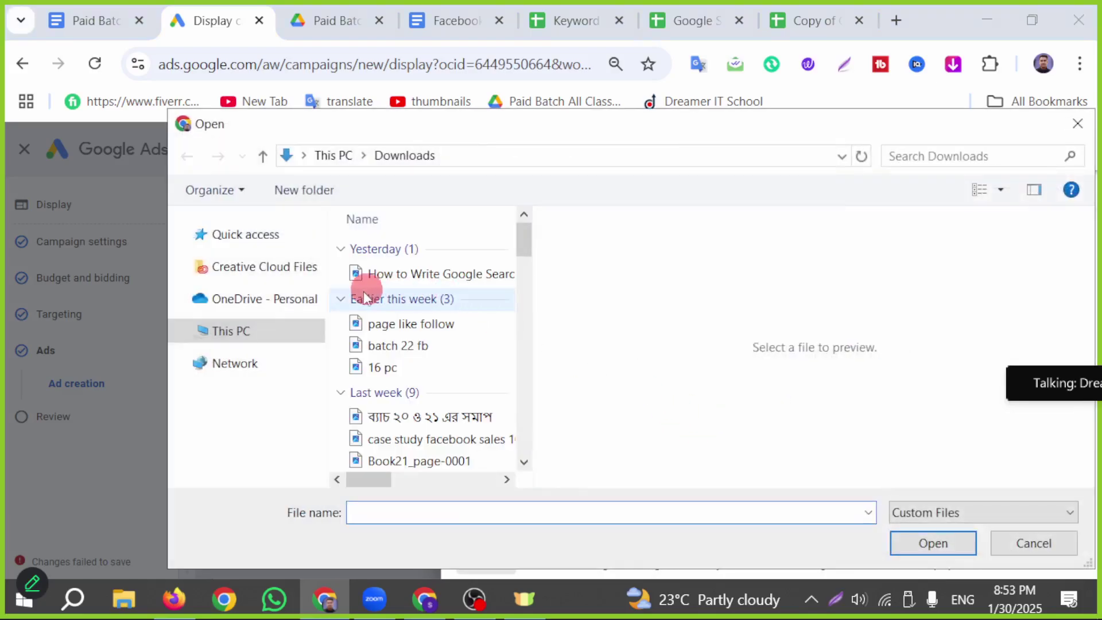
click(1035, 544)
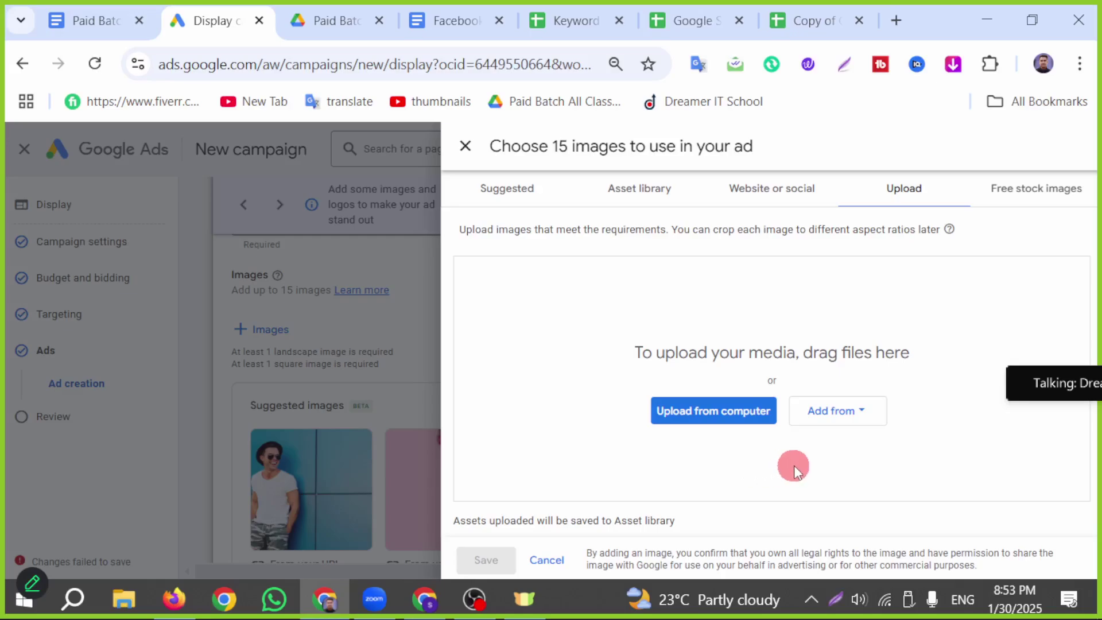
click(464, 147)
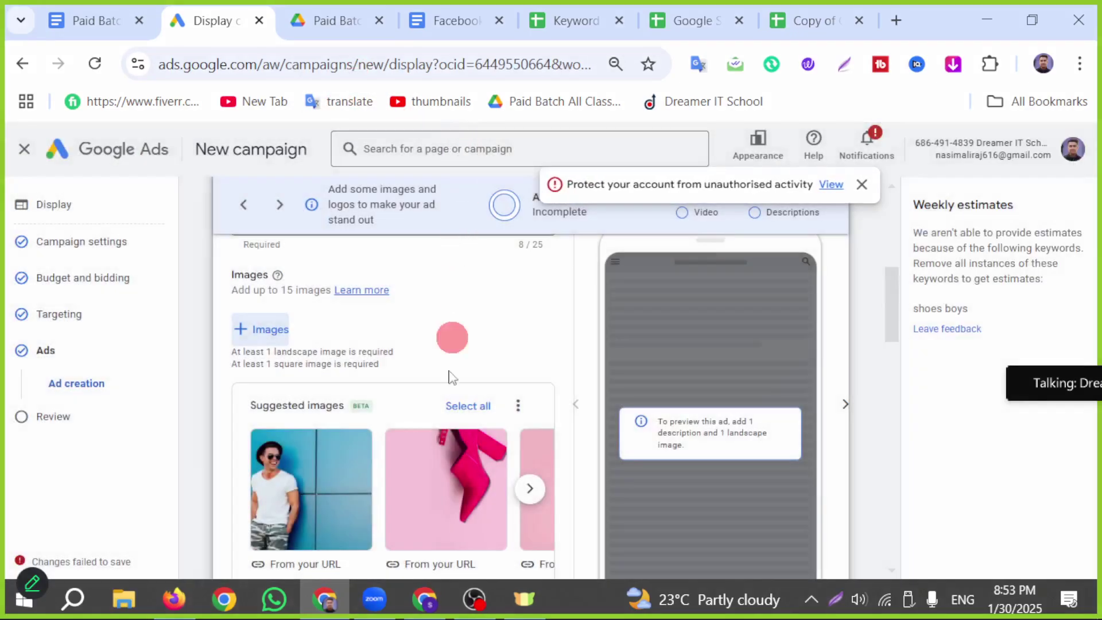
Select all four suggested images based on the final URL for the display ad and open the asset library in the image picker
click(246, 332)
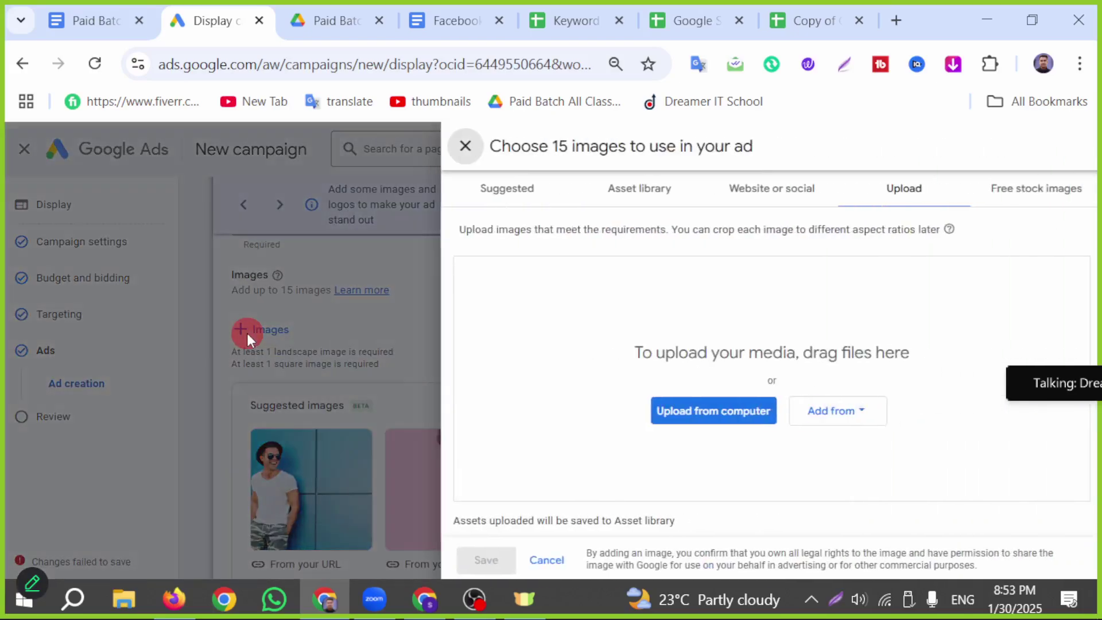
click(523, 201)
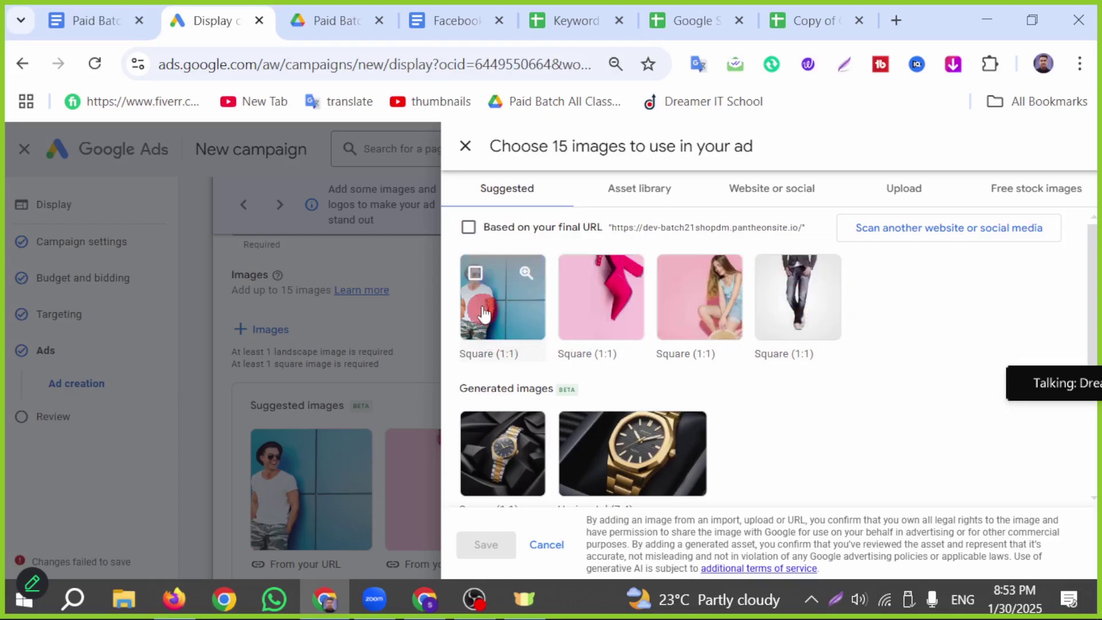
click(473, 280)
click(576, 279)
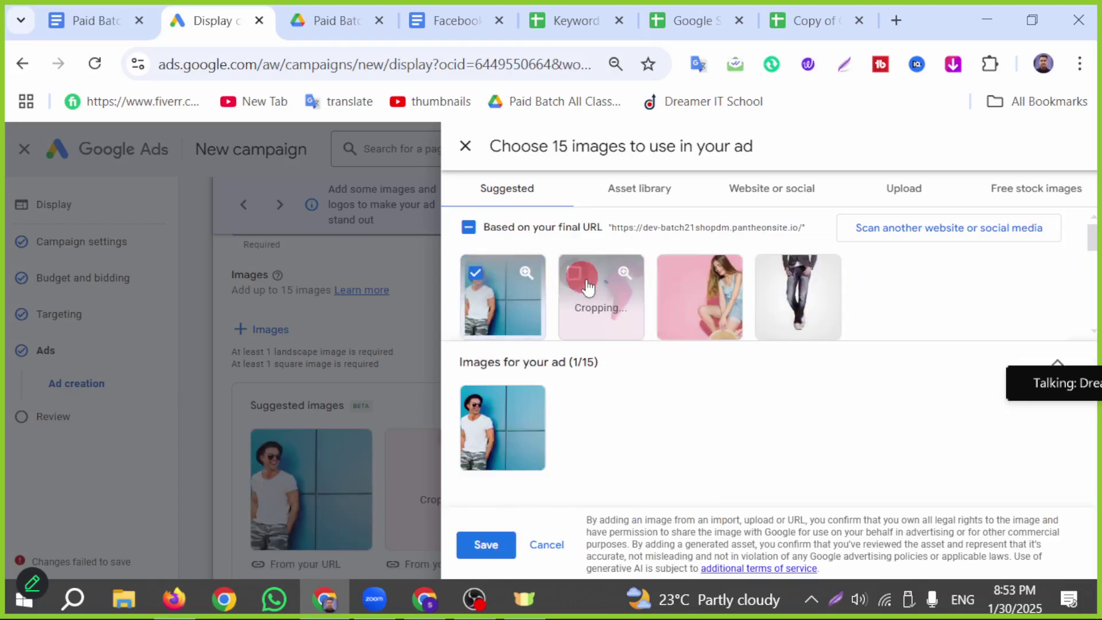
click(674, 275)
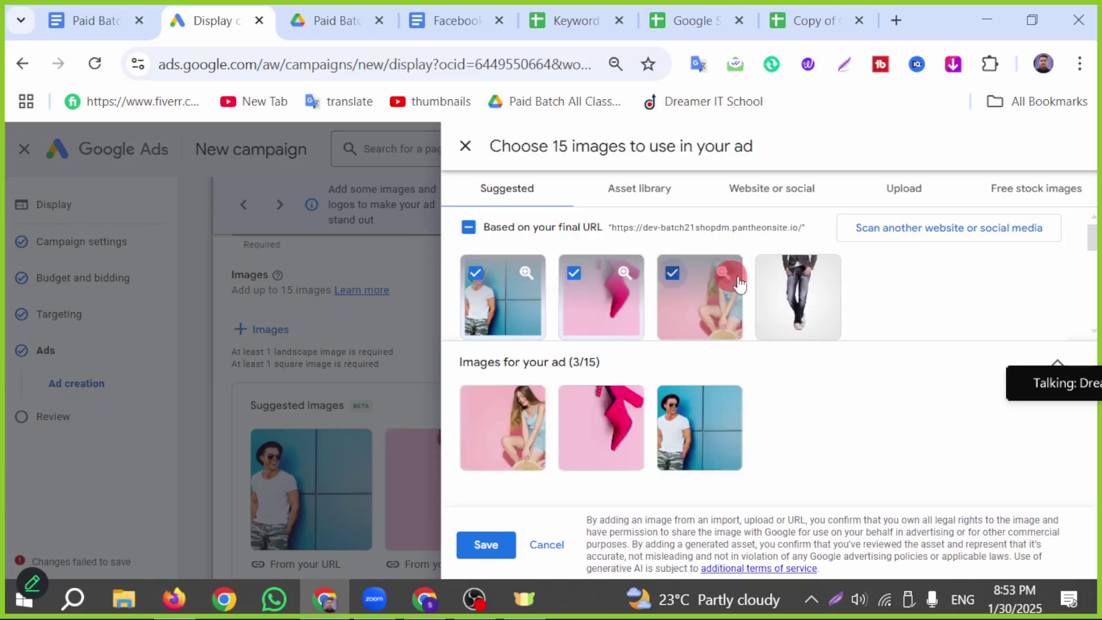
click(769, 274)
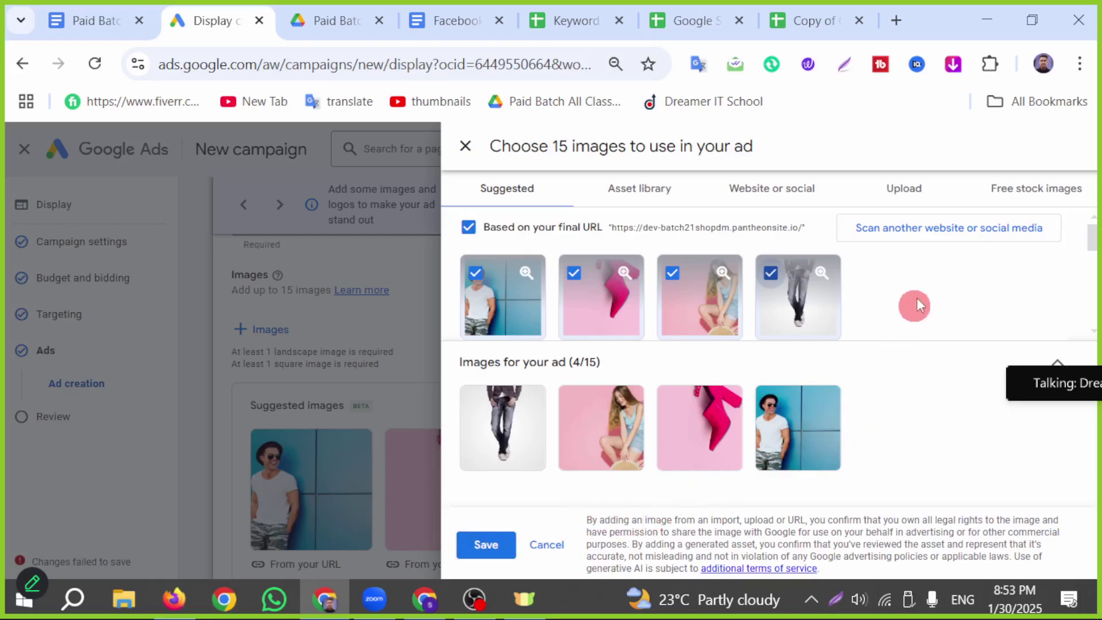
click(662, 205)
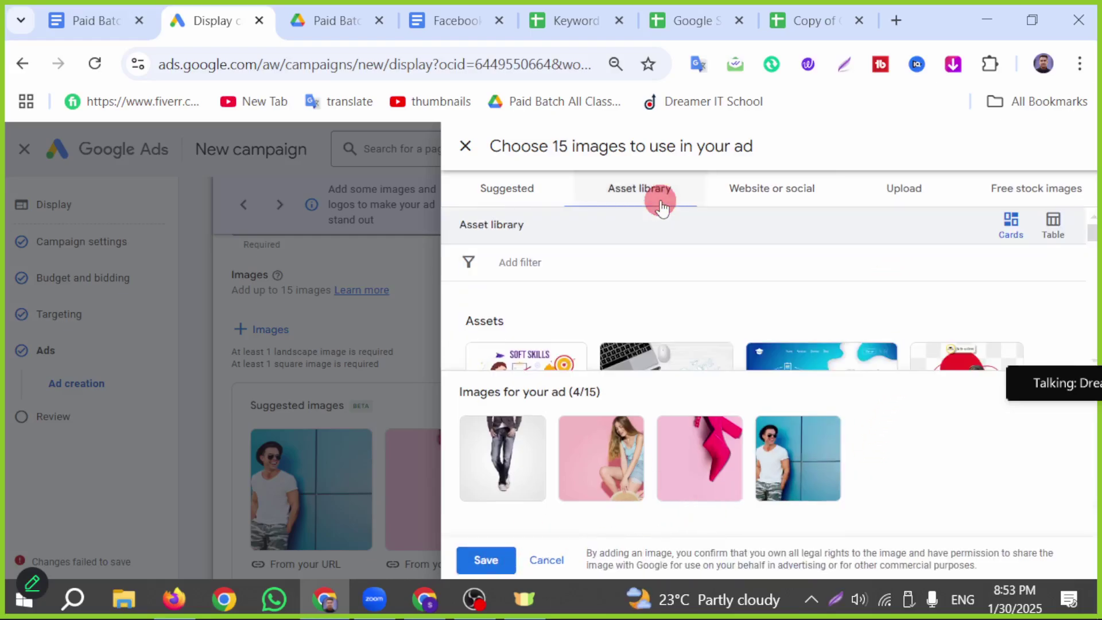
Review the images offered for the ad in the asset library and from the website
scroll(711, 330, down, 2)
scroll(711, 330, up, 2)
scroll(716, 334, down, 6)
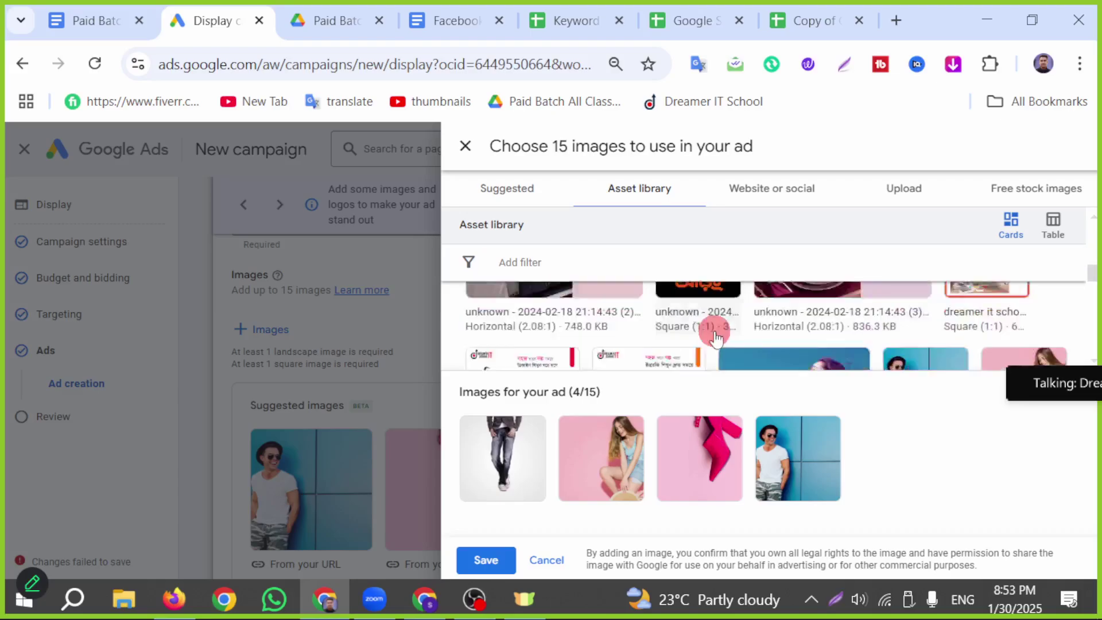
scroll(741, 339, down, 3)
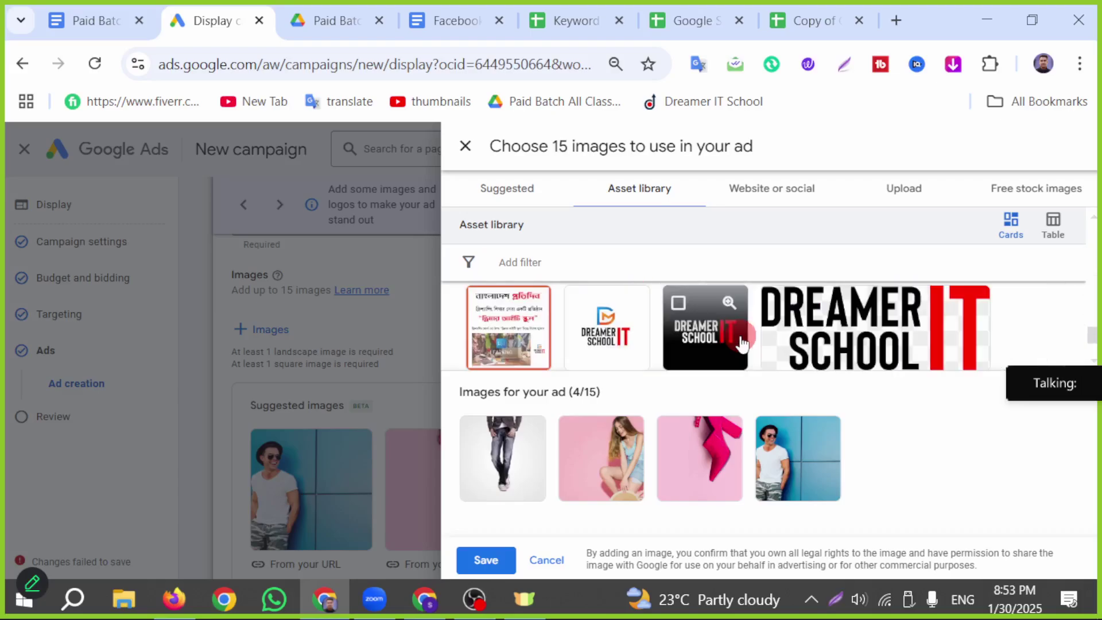
click(745, 195)
scroll(725, 332, down, 4)
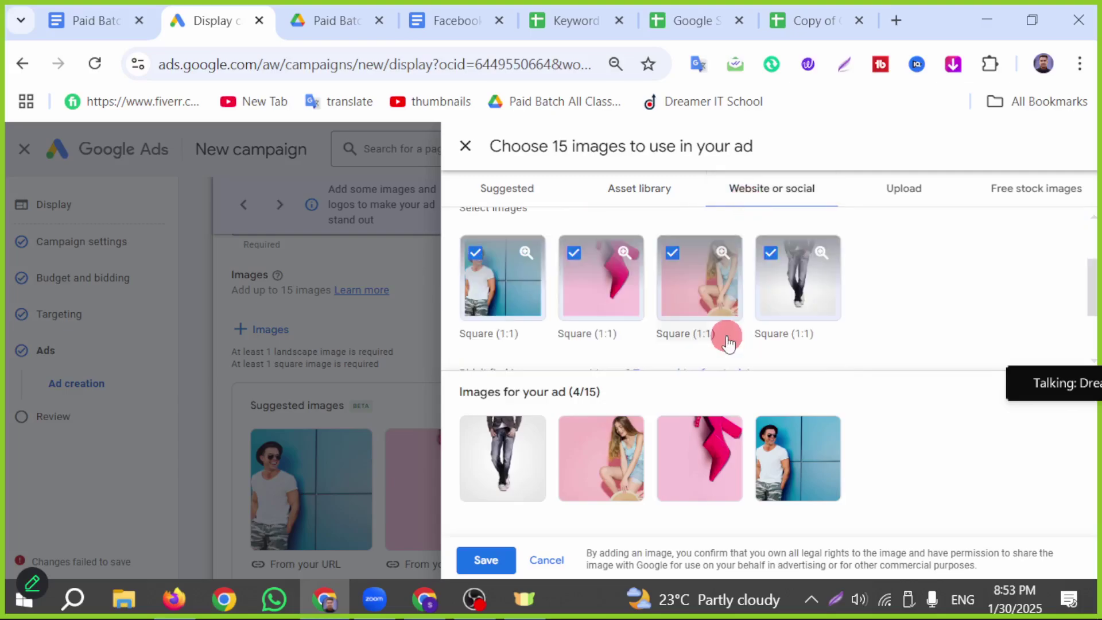
Add free stock images of the three eyeglasses, gold bracelet, open bangle and silver bracelet to the ad, save the selection and dismiss the account protection notice
click(504, 318)
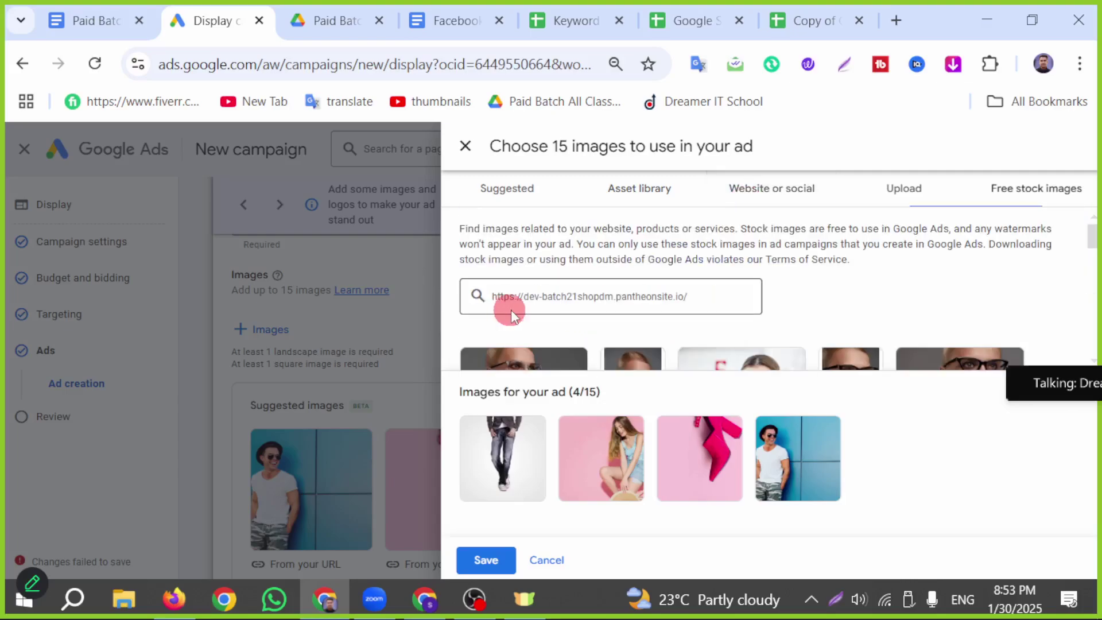
scroll(631, 344, down, 5)
click(505, 300)
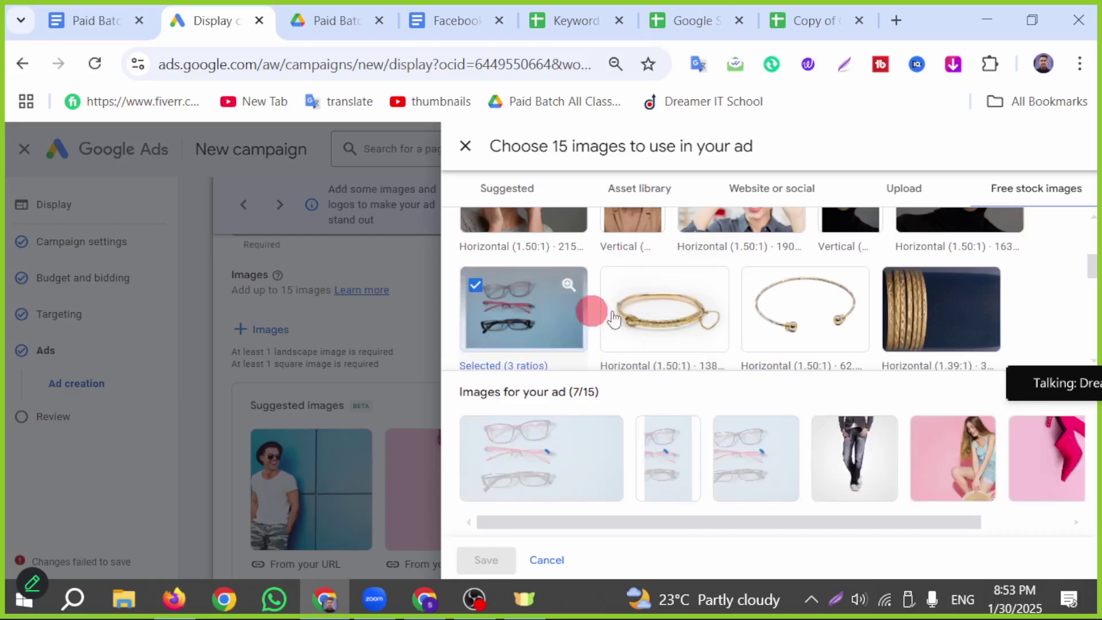
click(620, 305)
click(763, 296)
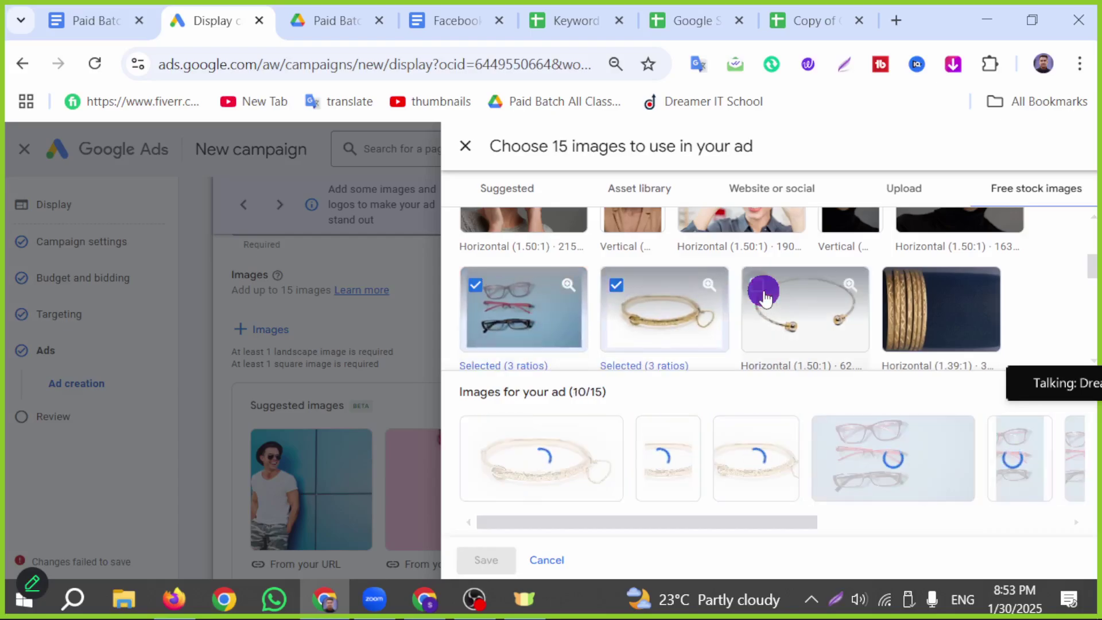
scroll(864, 310, down, 2)
scroll(865, 315, down, 2)
click(646, 238)
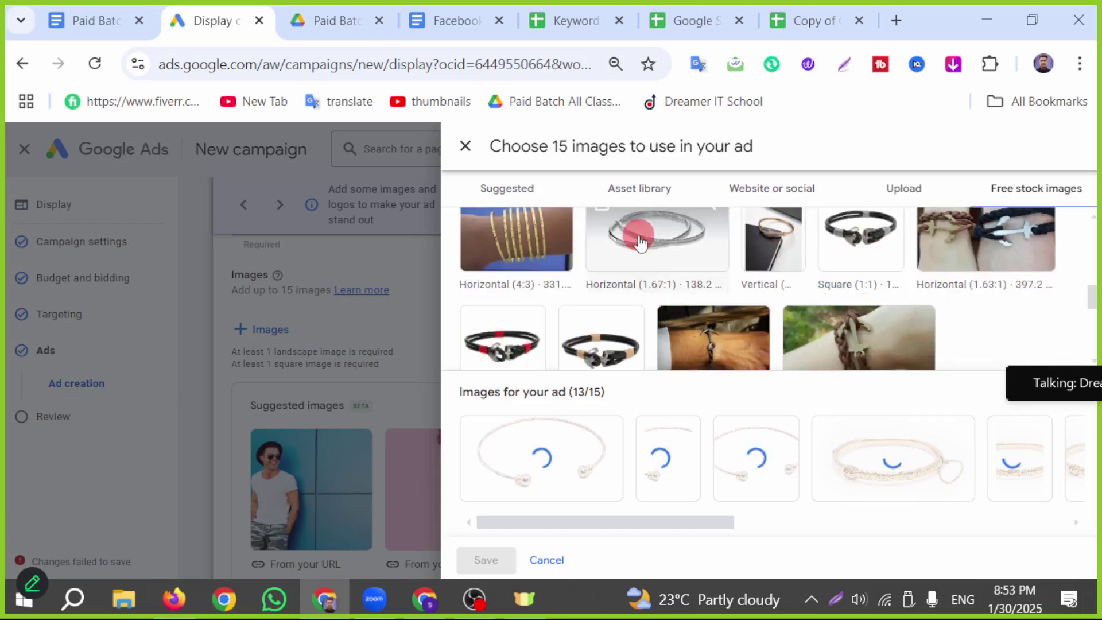
click(583, 317)
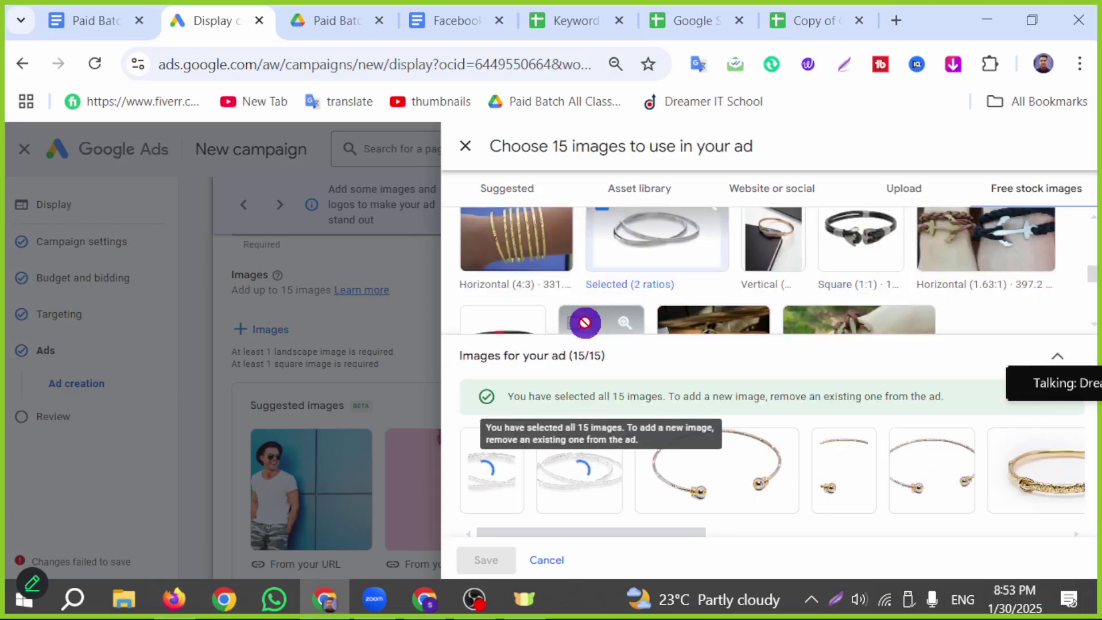
scroll(535, 317, down, 2)
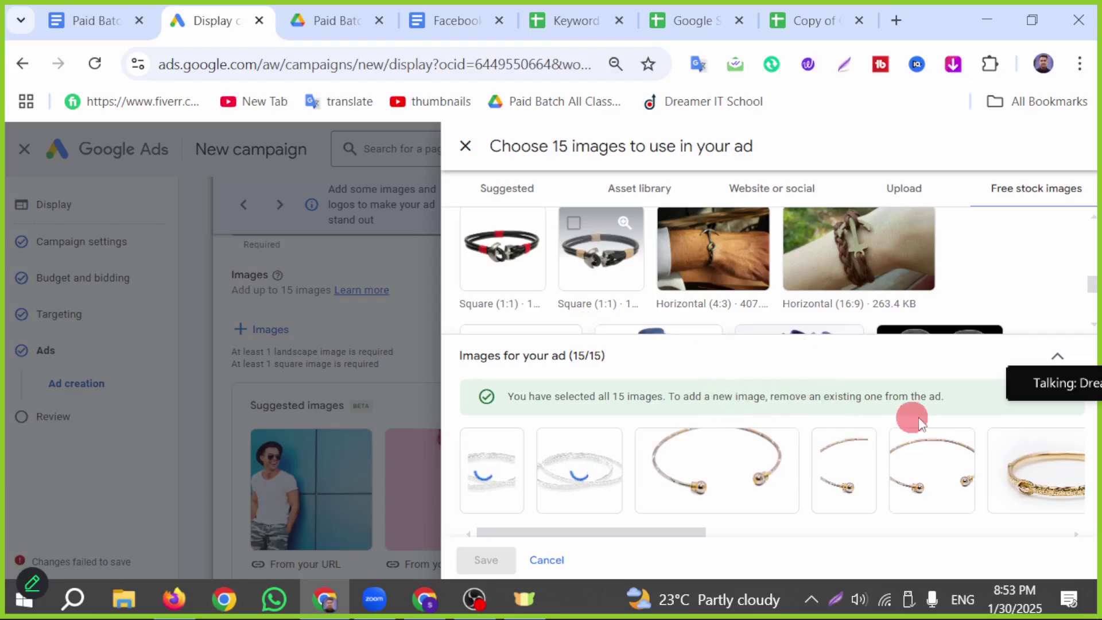
click(485, 560)
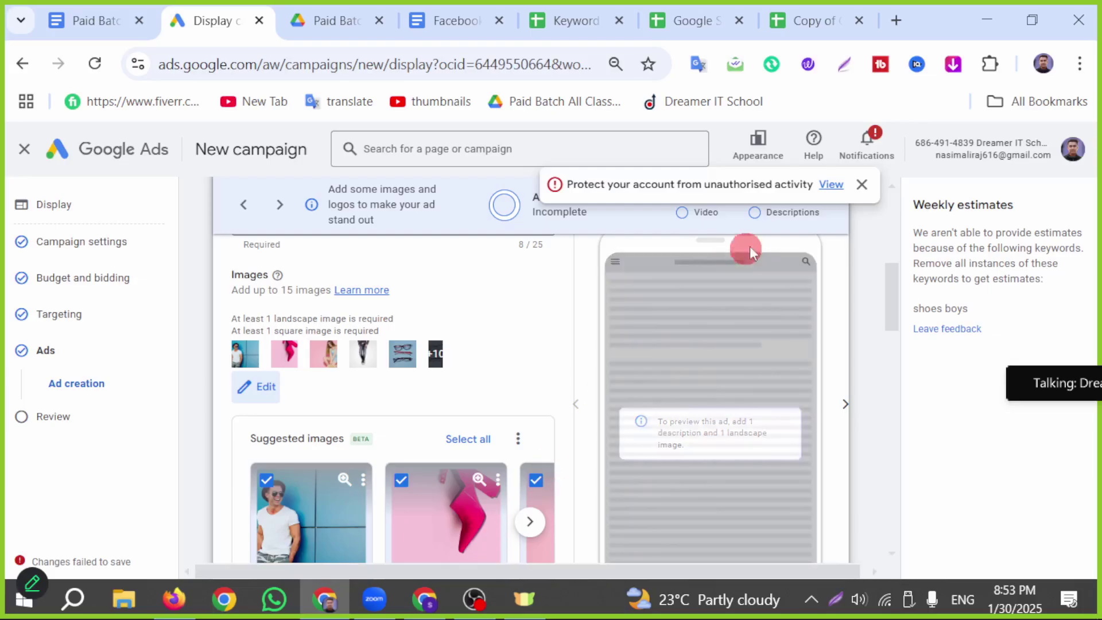
click(859, 191)
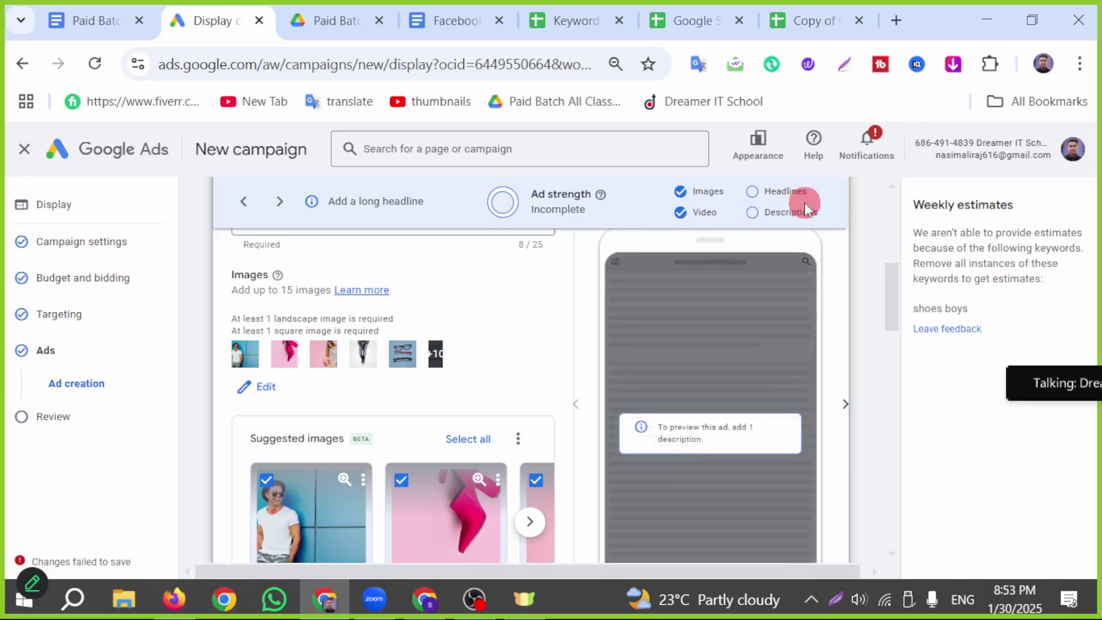
Copy the headline "Save Big on Top Items!" from the Ad Copy sheet of the copied Google Search Ads Campaign Template
scroll(453, 422, down, 5)
scroll(435, 419, down, 6)
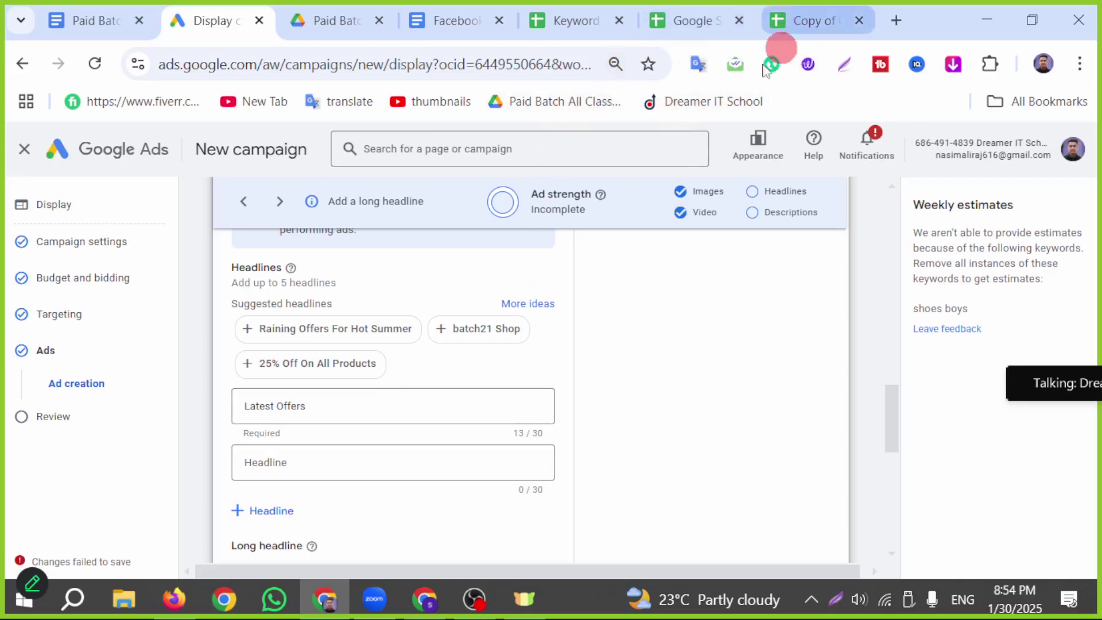
click(787, 21)
scroll(427, 462, up, 5)
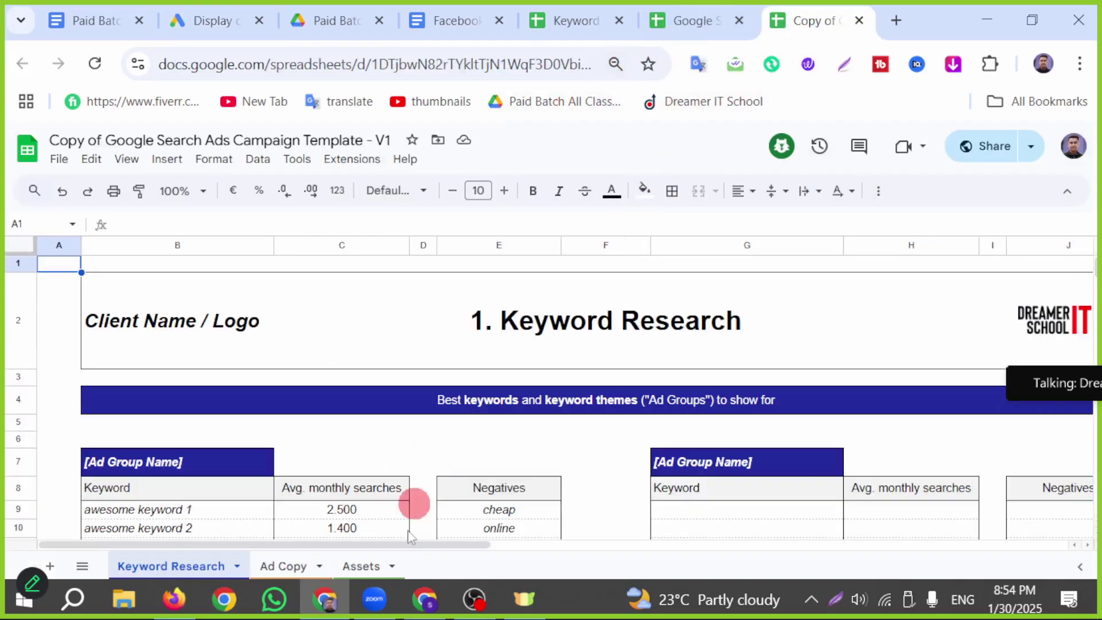
click(300, 562)
scroll(362, 477, down, 2)
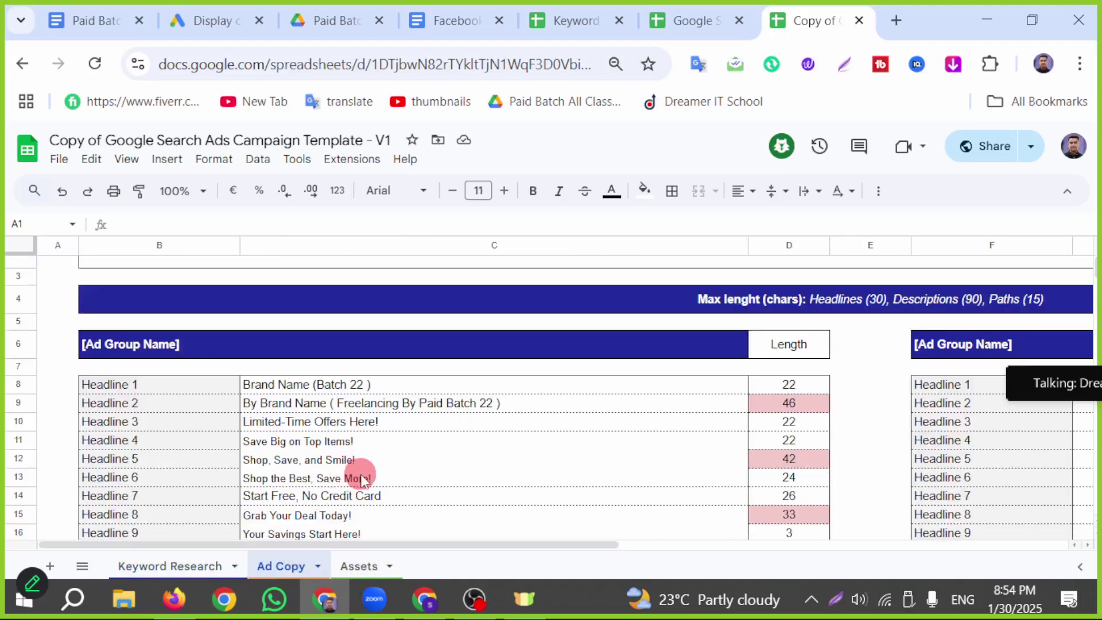
scroll(362, 477, down, 2)
click(333, 341)
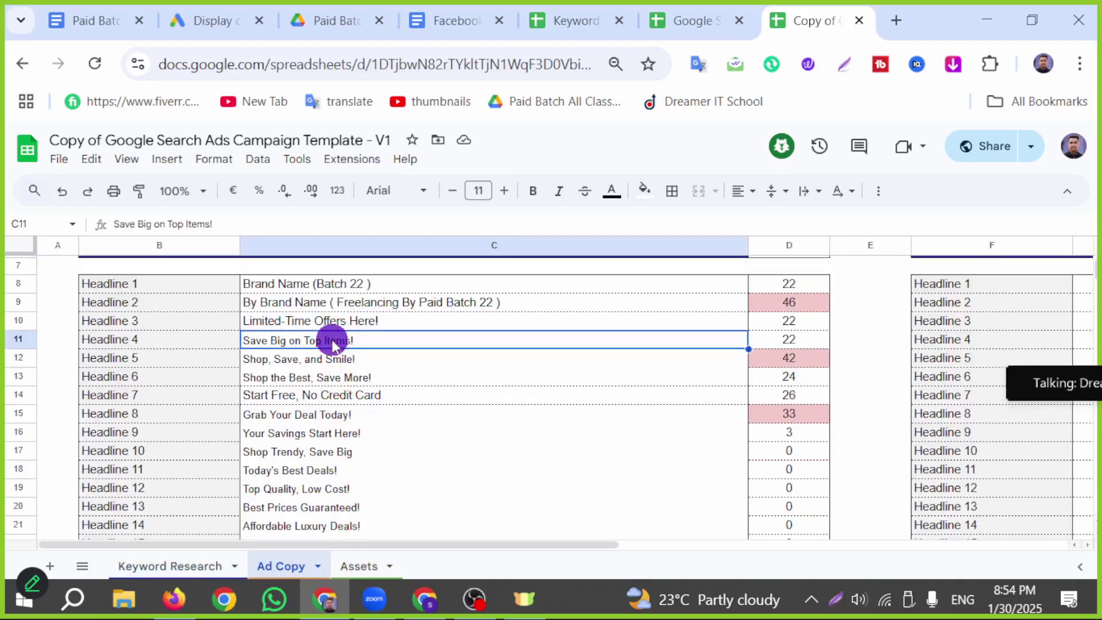
click(351, 359)
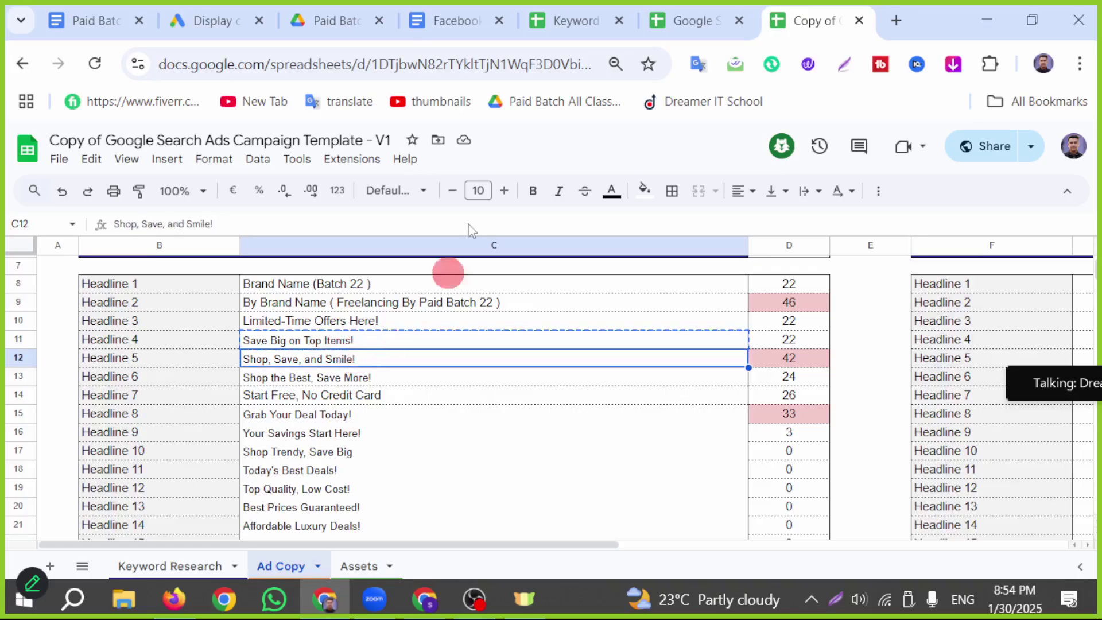
Return to the Google Ads campaign and enter "Save Big on Top Items!" as the second headline
click(322, 21)
click(211, 23)
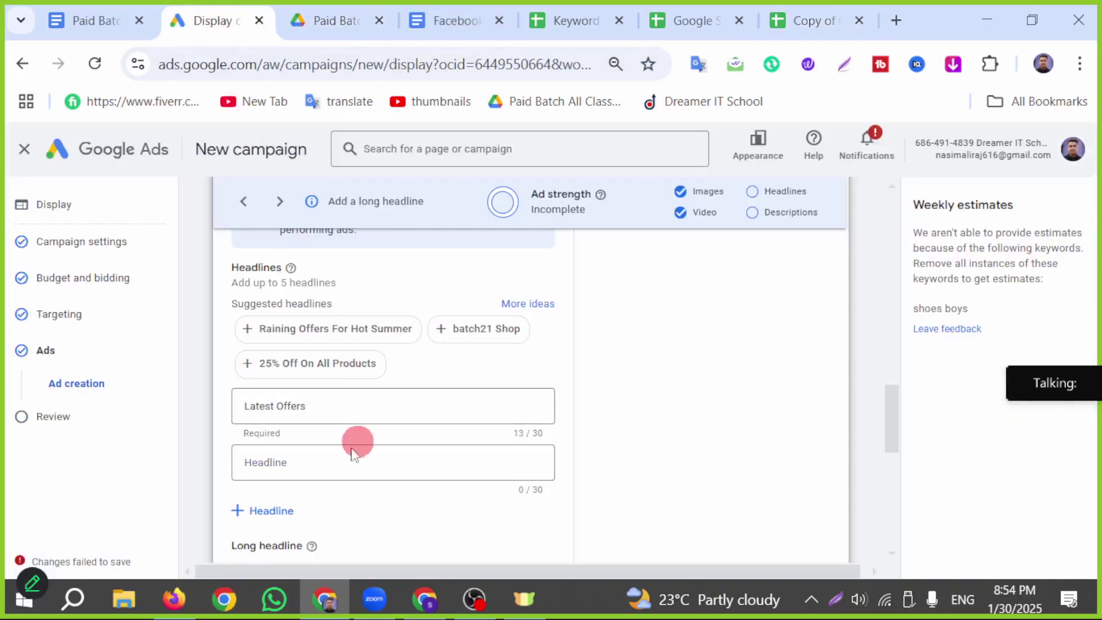
click(301, 462)
text(Save Big on Top Items!)
Copy the headline "Grab Your Deal Today!" from the Ad Copy sheet and return to the Google Ads campaign
click(306, 517)
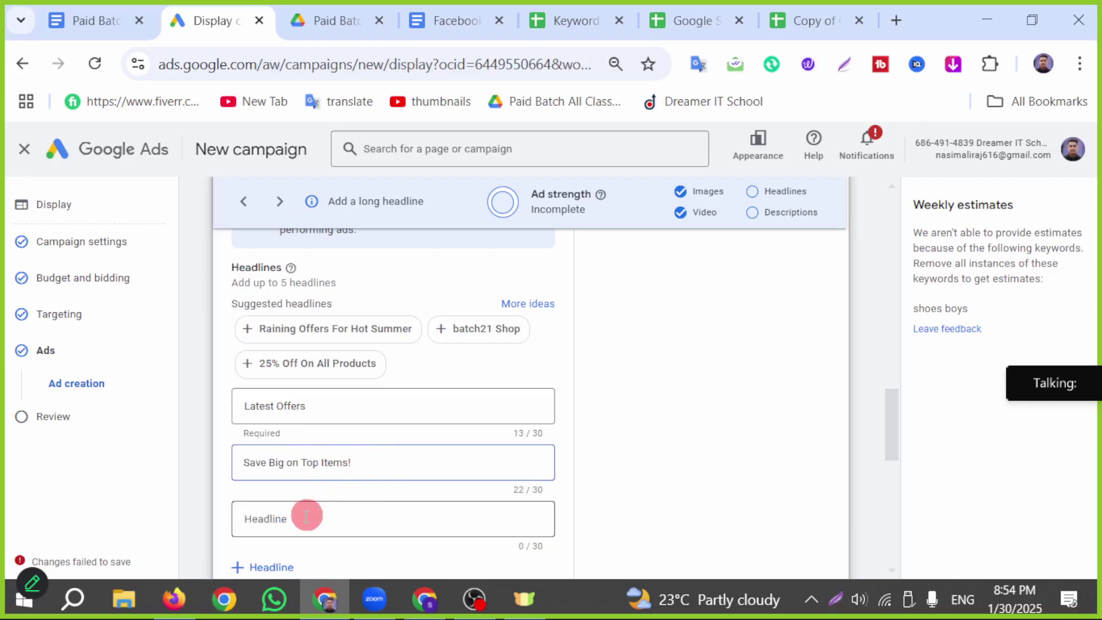
click(801, 21)
click(363, 412)
key(ctrl+c)
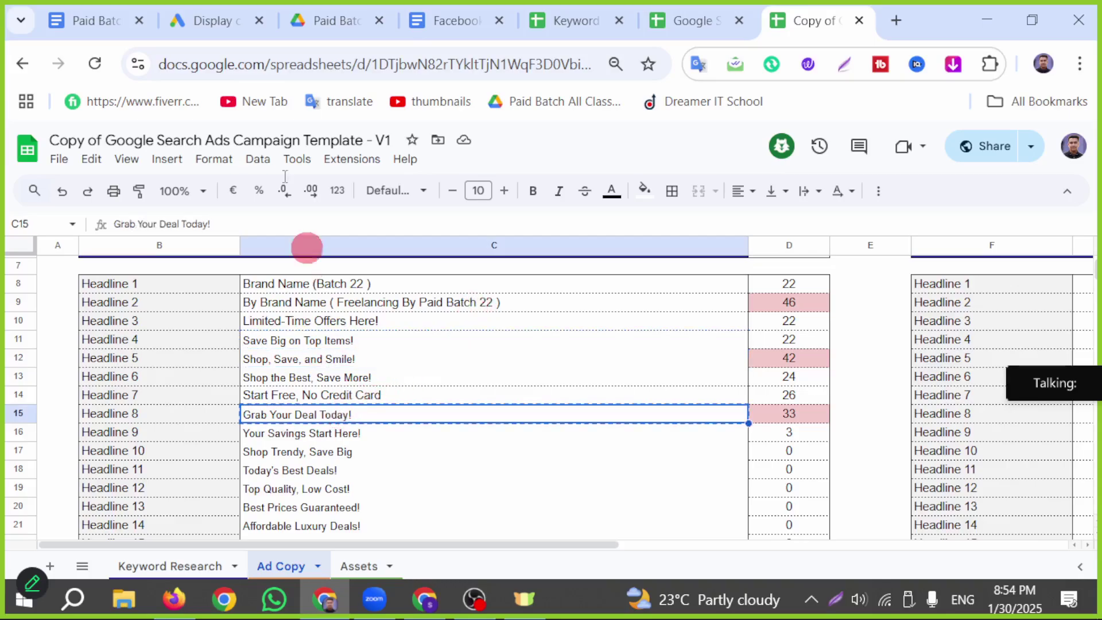
click(185, 23)
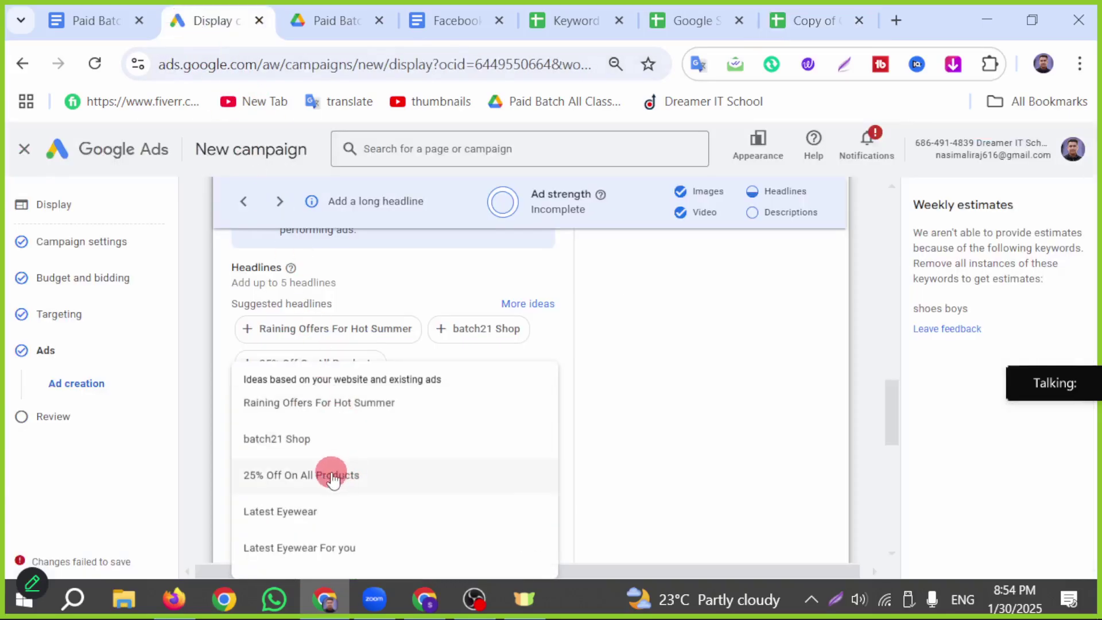
Fill the remaining headlines with the suggestions "25% Off On All Products", "Latest Eyewear For you" and "Raining Offers For Hot Summer"
click(332, 472)
scroll(351, 517, down, 2)
click(327, 474)
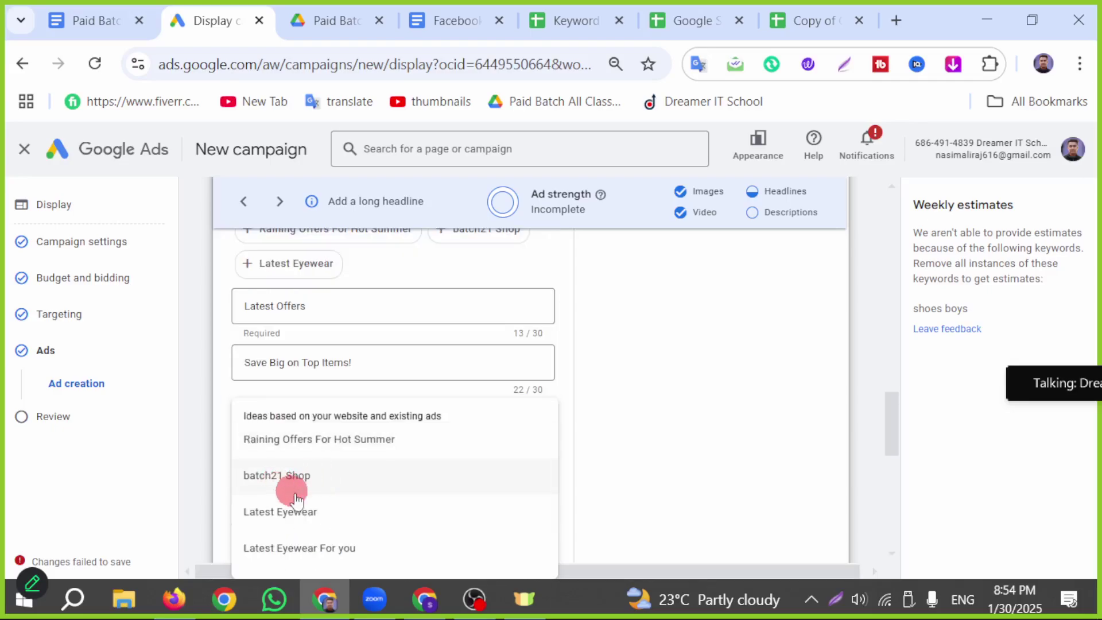
click(315, 549)
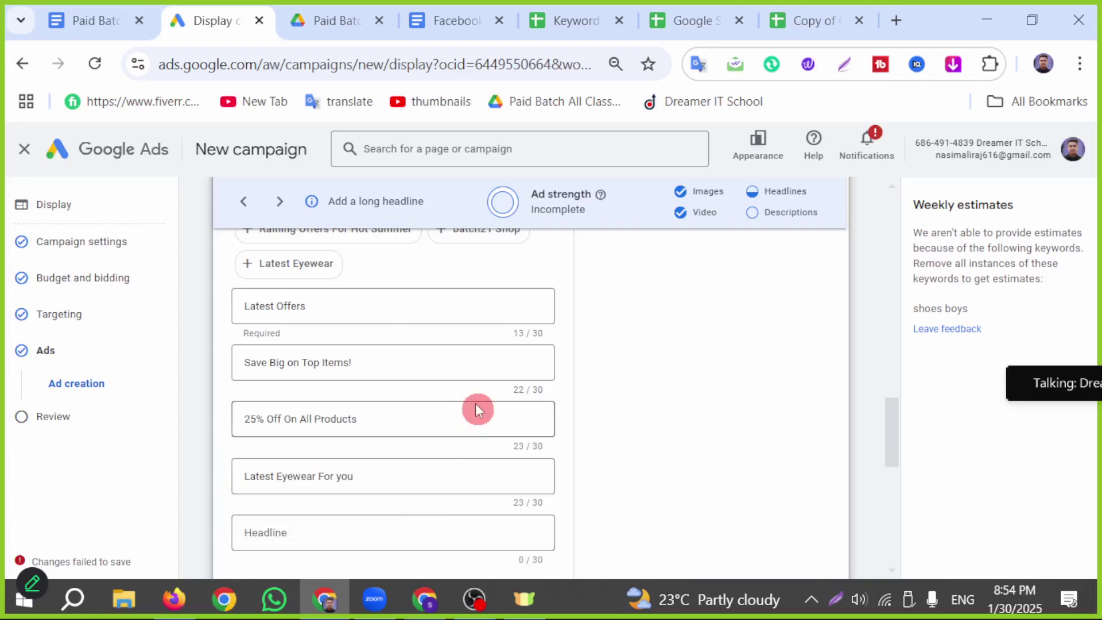
scroll(482, 424, down, 4)
click(287, 334)
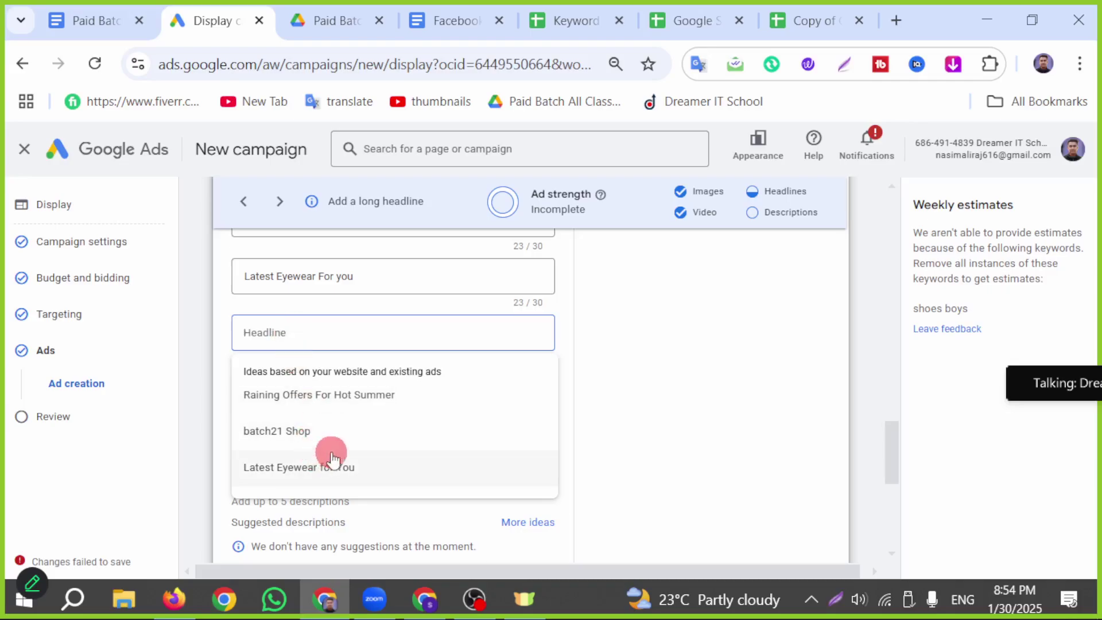
click(377, 396)
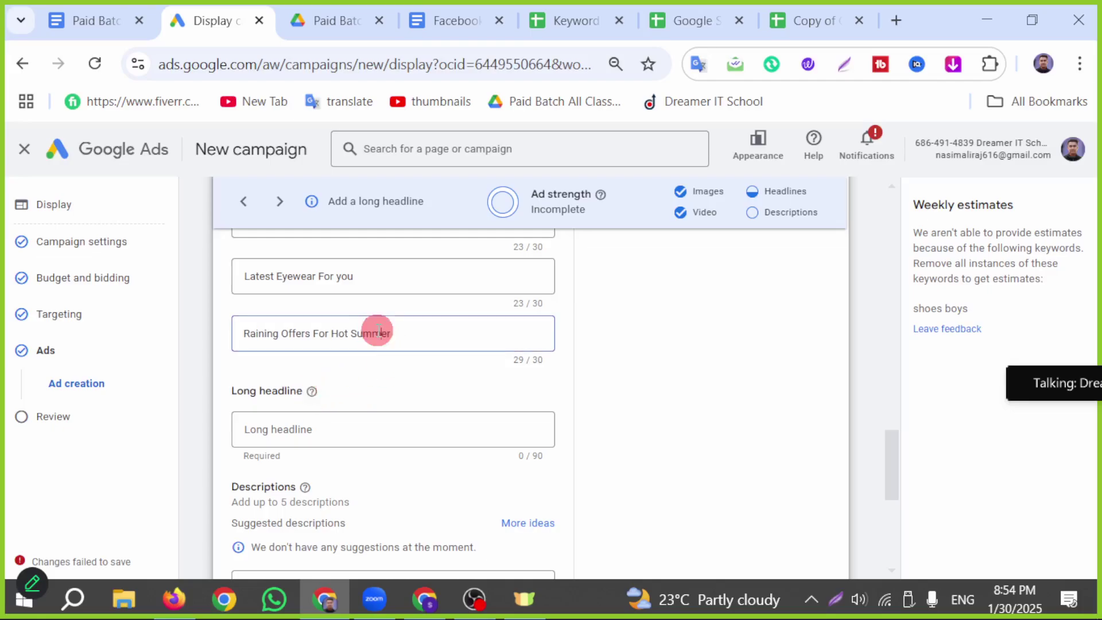
scroll(408, 351, up, 2)
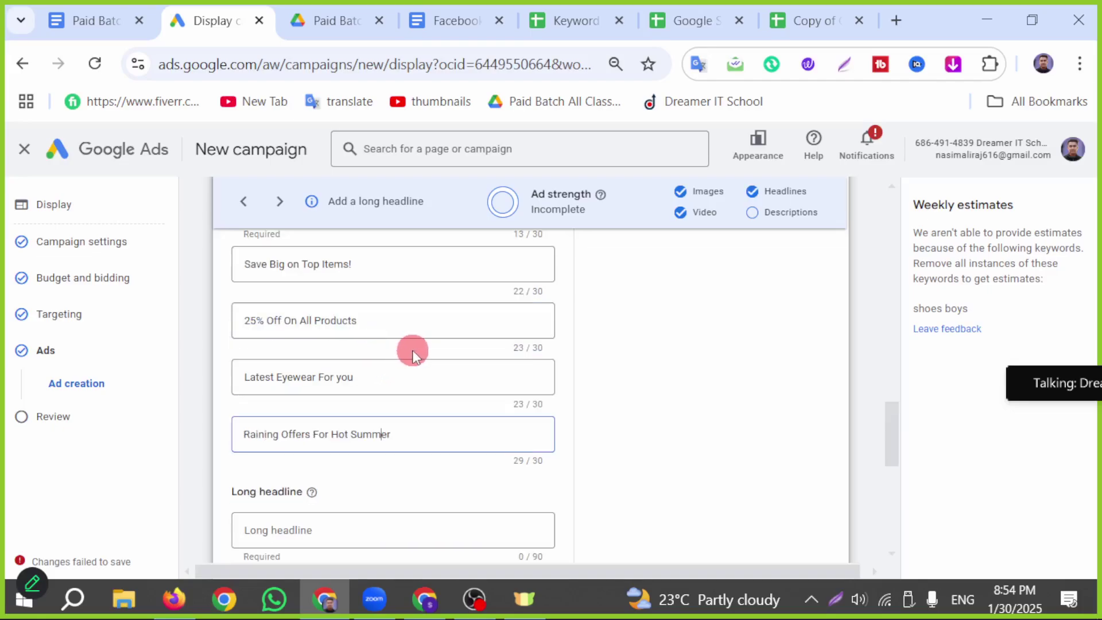
Set the long headline to "Discover unbeatable deals on quality products. Shop now and save big today!", copied from Description 1 in the Ad Copy sheet
scroll(414, 354, down, 4)
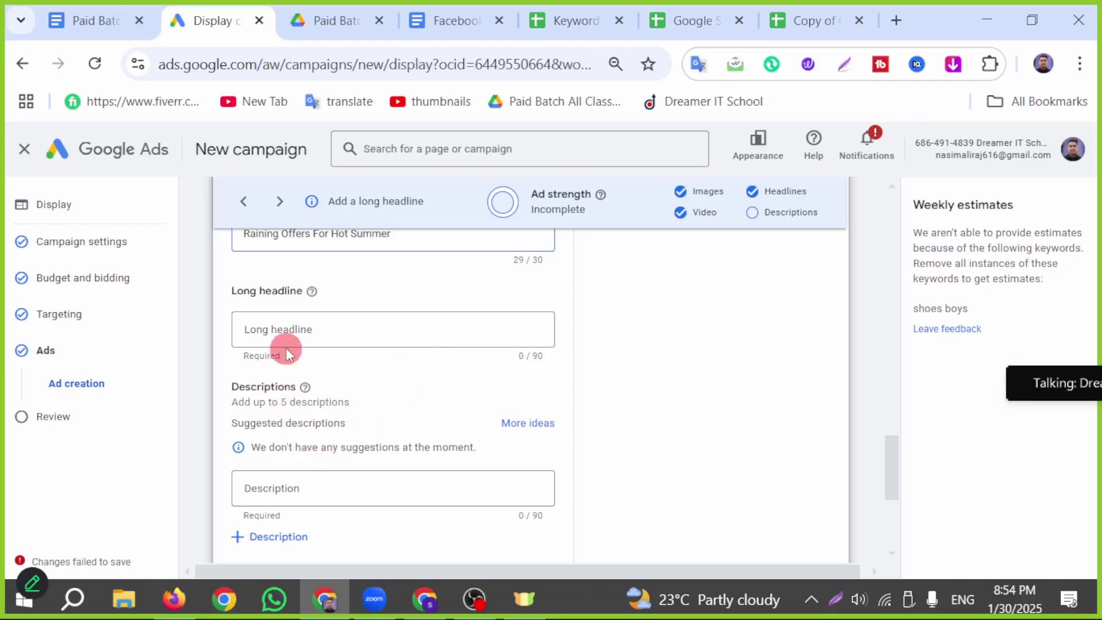
click(287, 327)
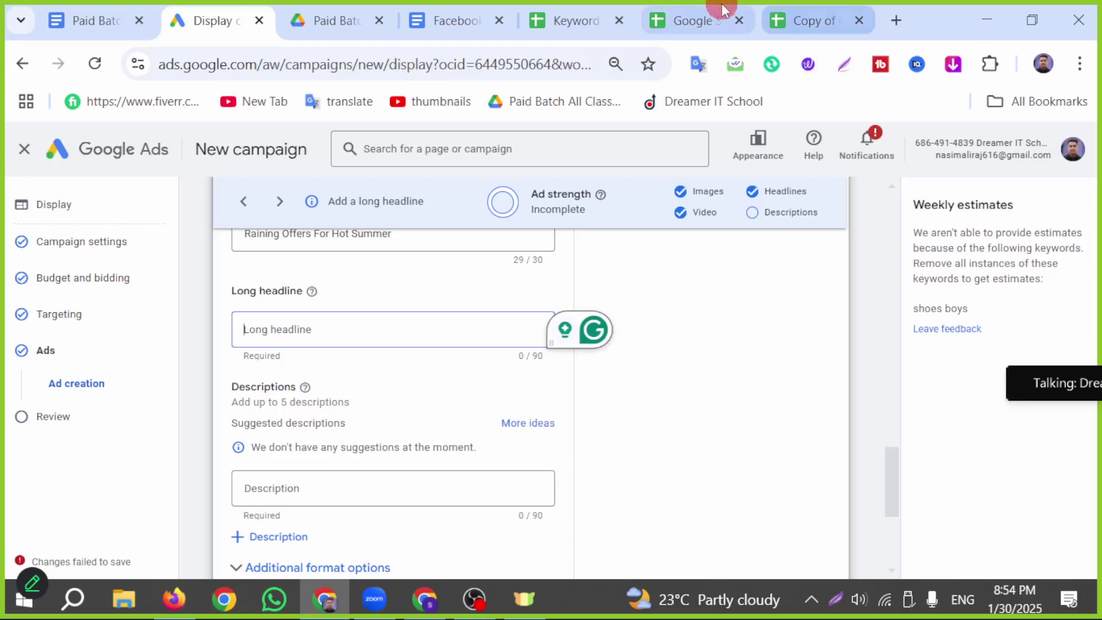
click(800, 11)
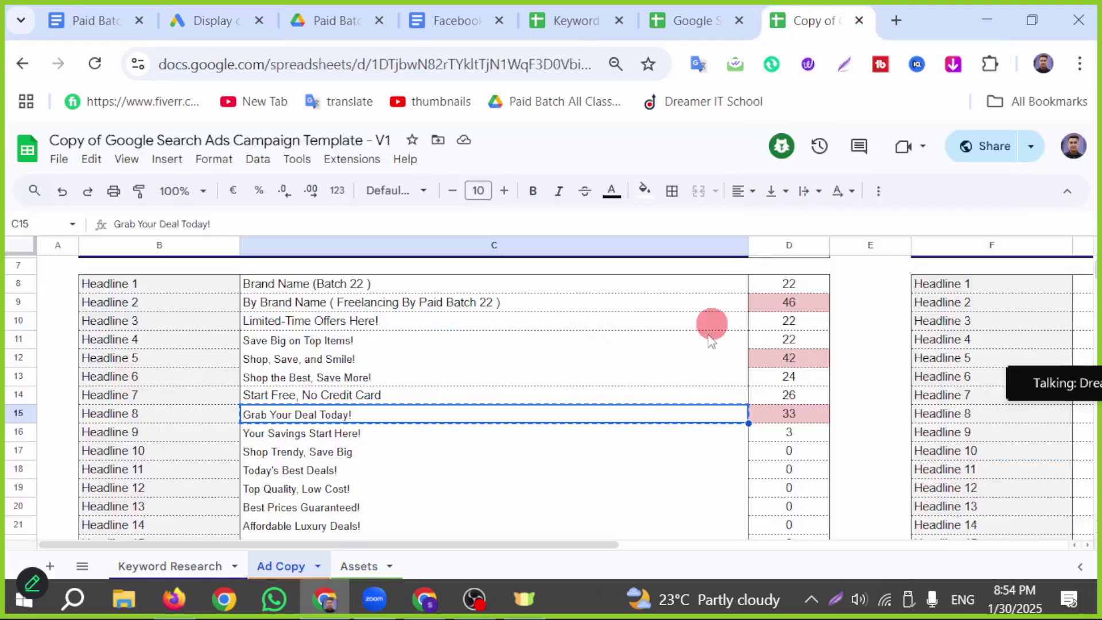
scroll(615, 482, down, 3)
click(388, 484)
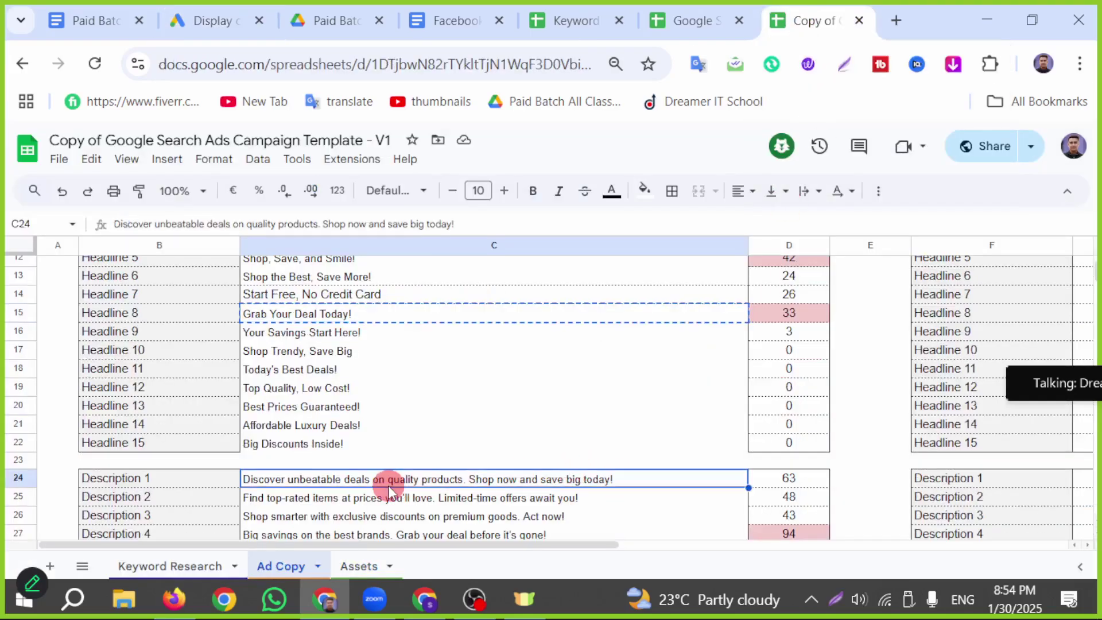
click(562, 25)
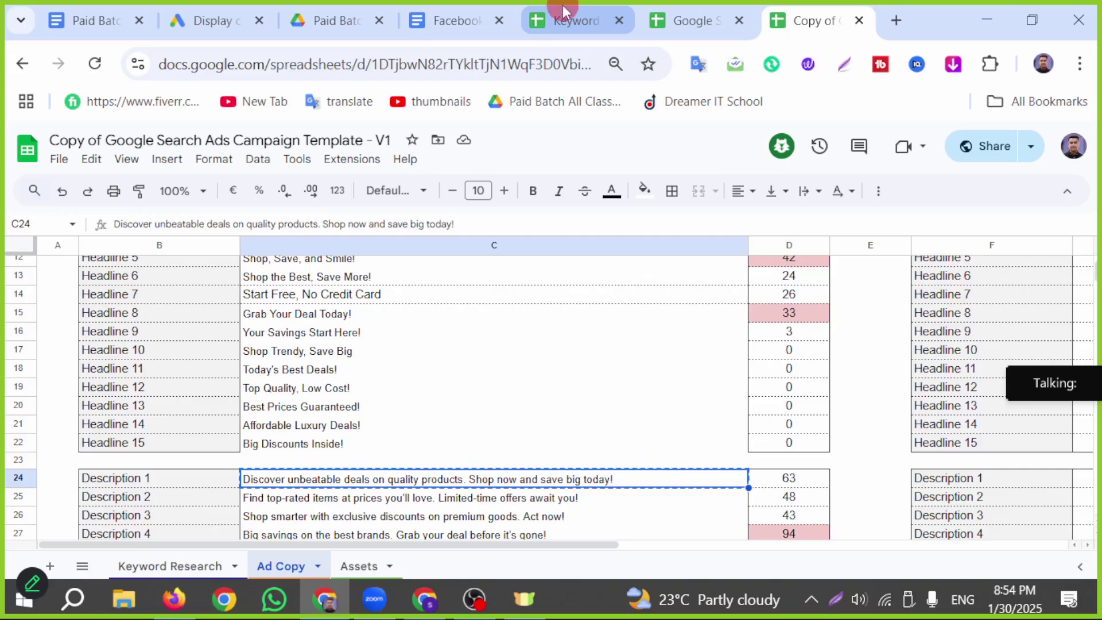
click(197, 21)
click(594, 402)
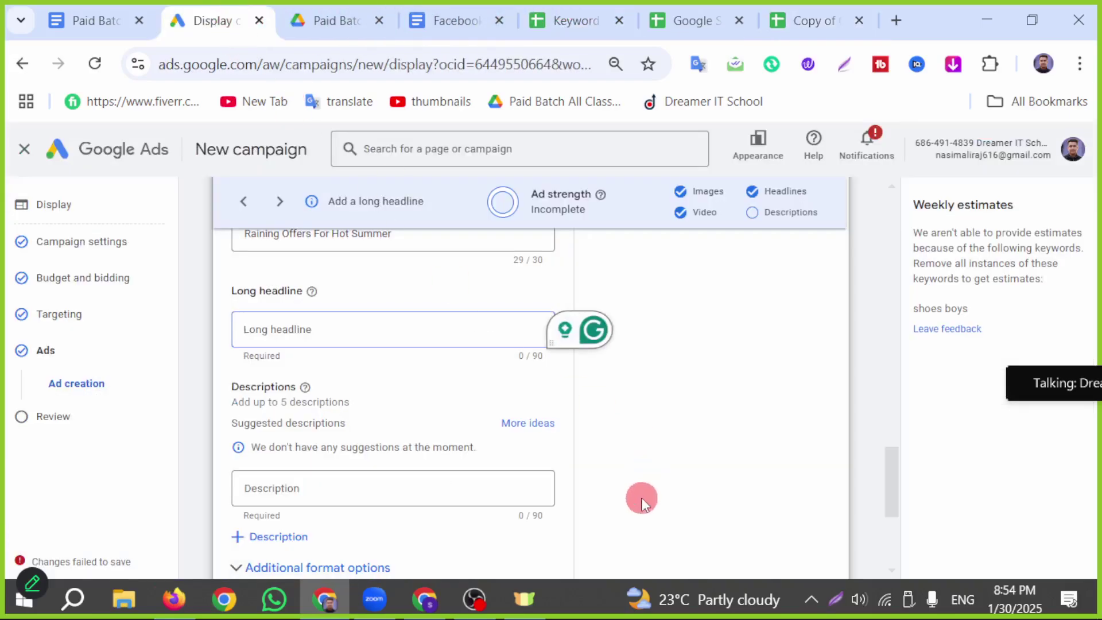
key(ctrl+v)
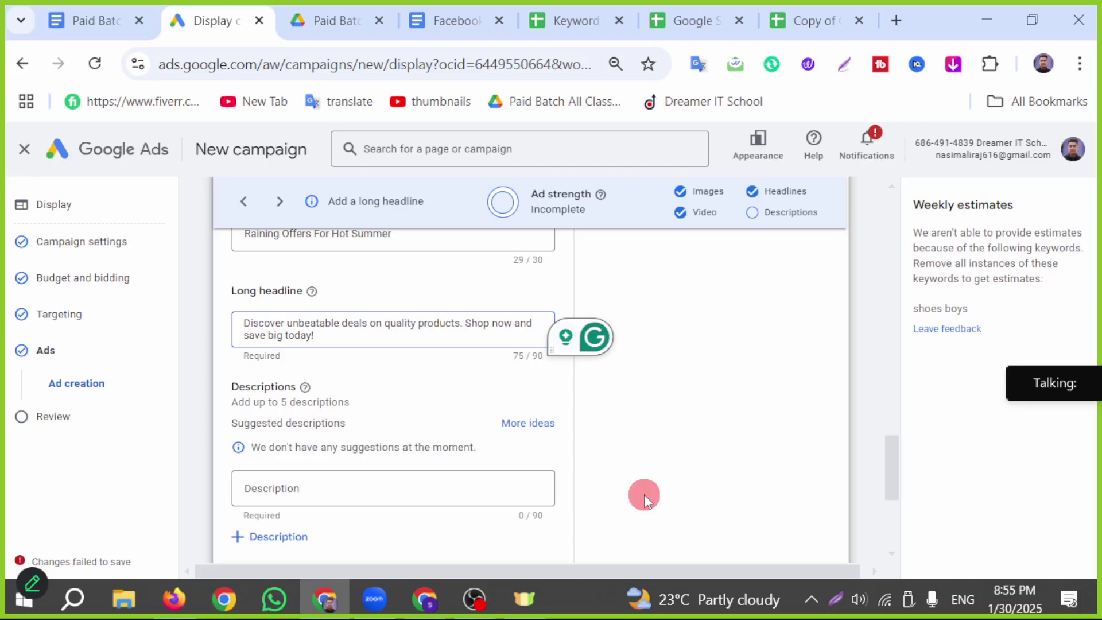
Set the first description to "Big savings on the best brands. Grab your deal before it's gone!", copied from Description 4 in the Ad Copy sheet
click(333, 487)
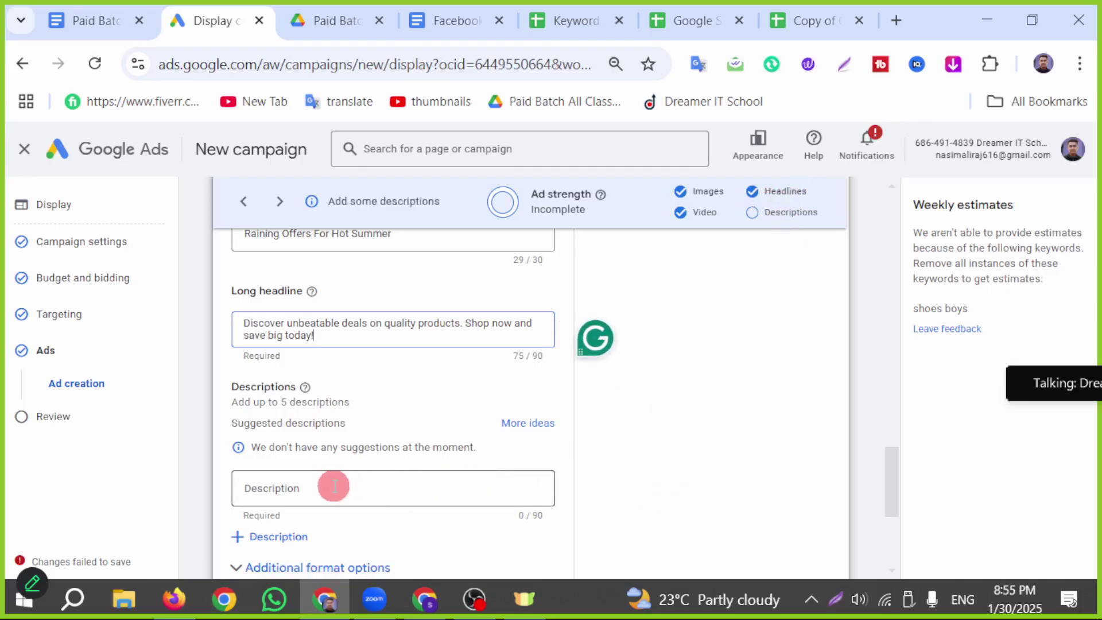
click(675, 7)
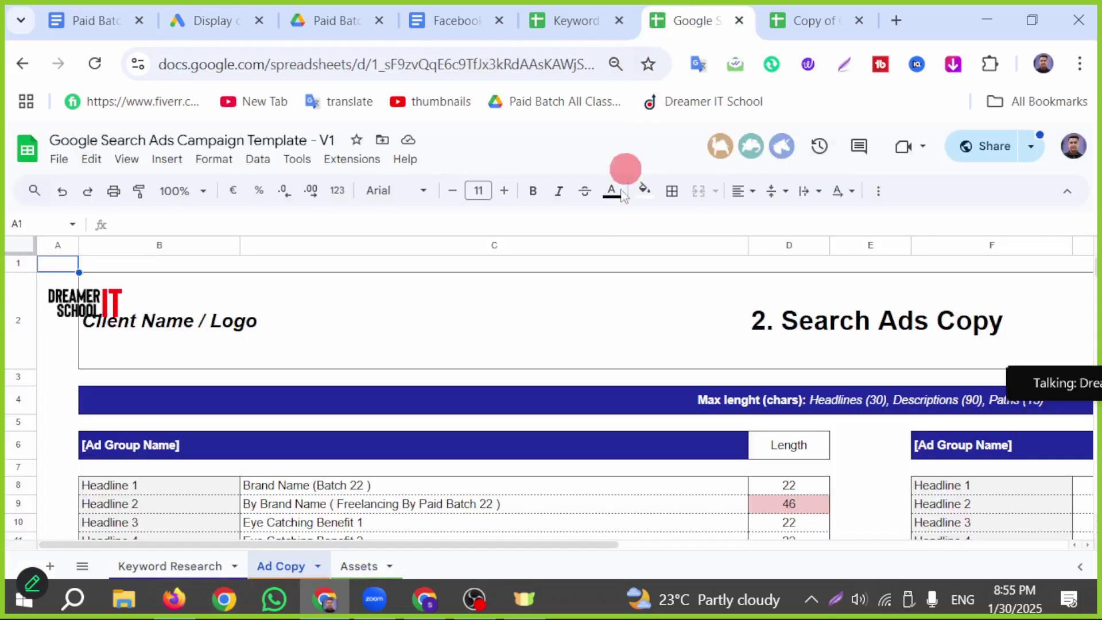
click(801, 19)
scroll(361, 517, down, 2)
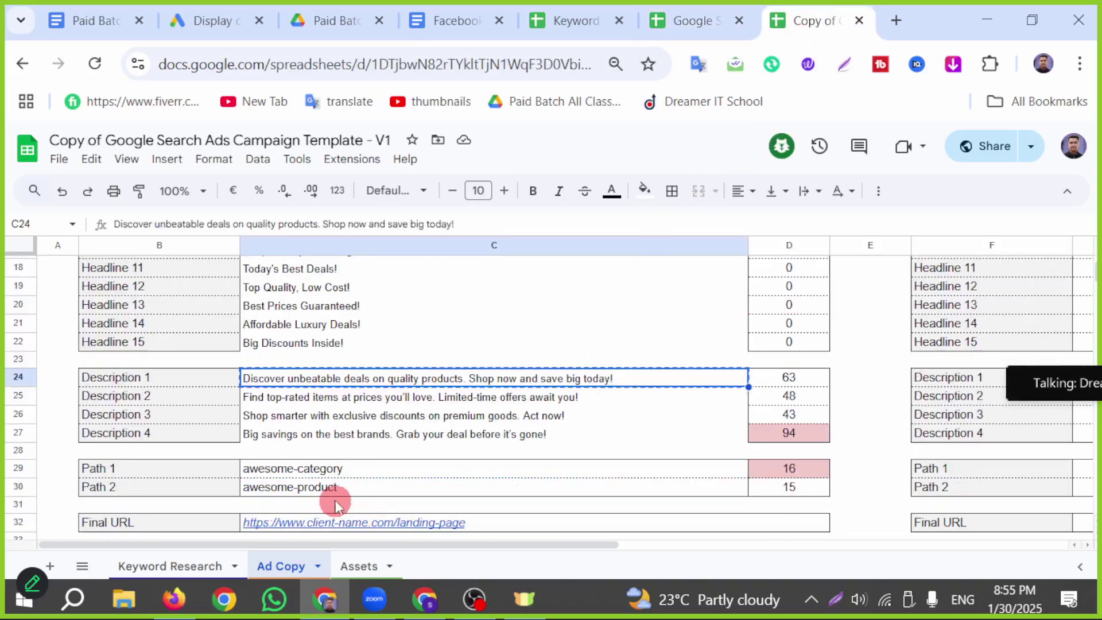
click(324, 437)
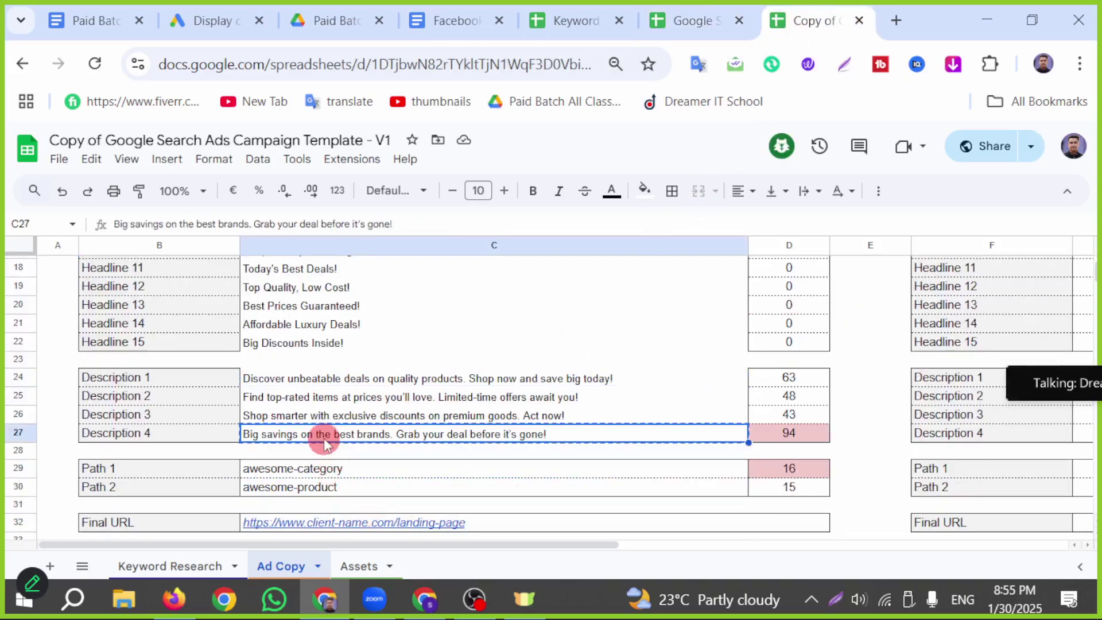
click(202, 23)
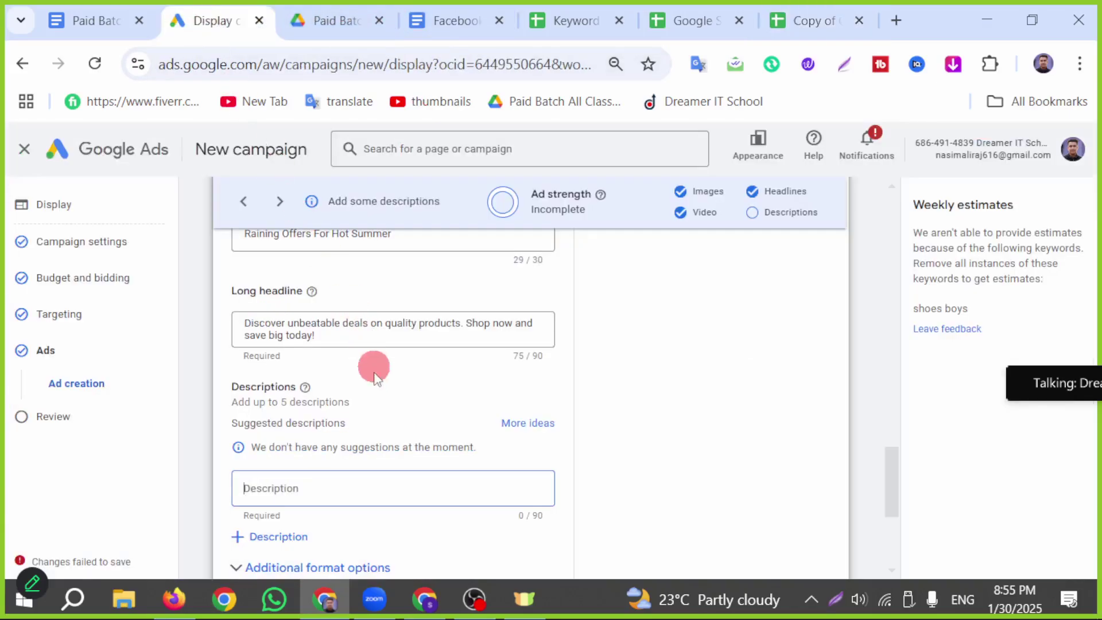
text(Big savings on the best brands. Grab your deal before it’s gone!)
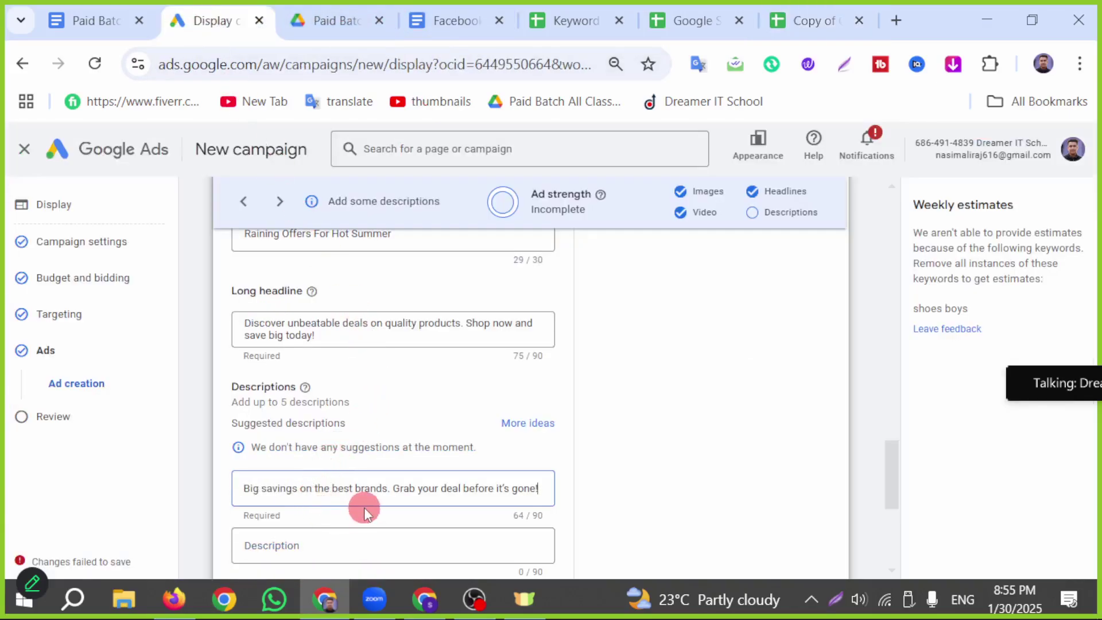
Set the second description to "Shop smarter with exclusive discounts on premium goods. Act now!", copied from Description 3 in the Ad Copy sheet
scroll(365, 507, down, 2)
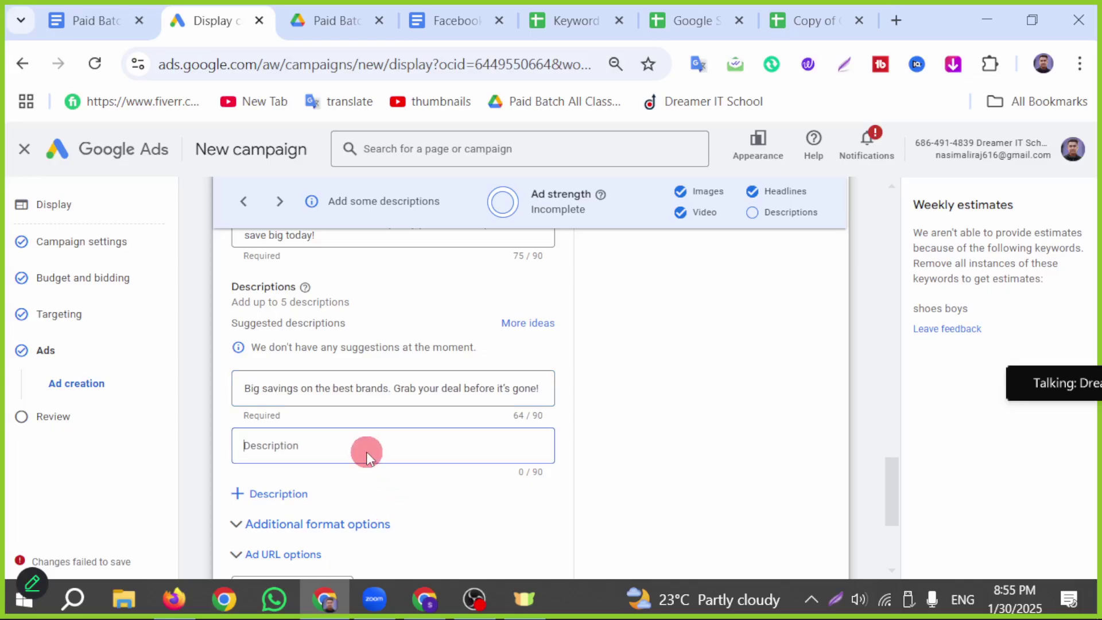
click(671, 18)
scroll(364, 527, down, 2)
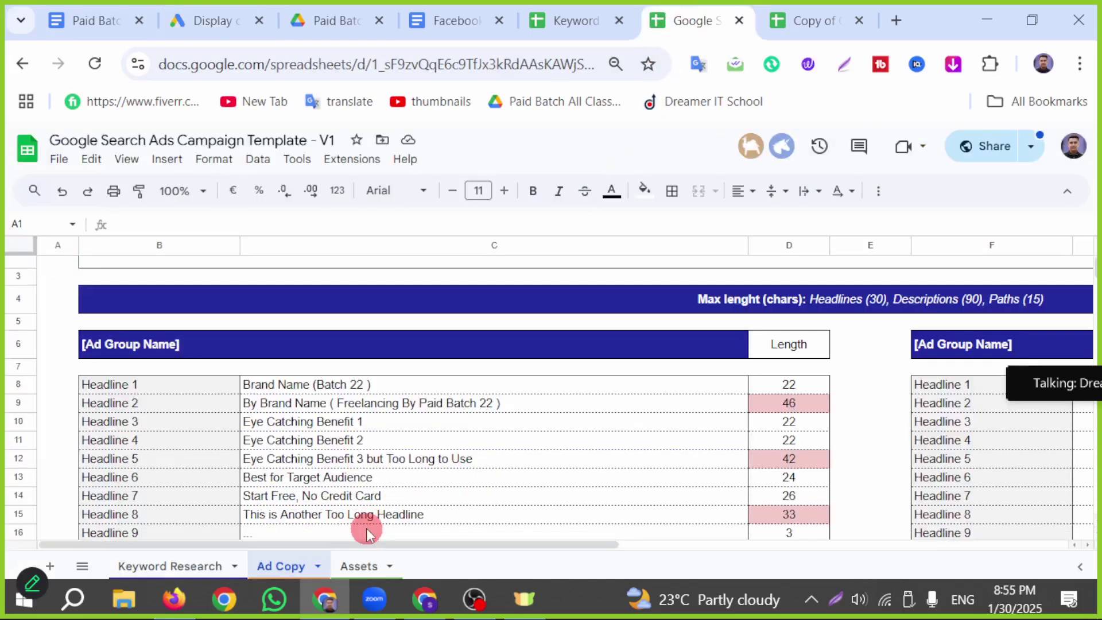
scroll(352, 459, down, 4)
click(790, 22)
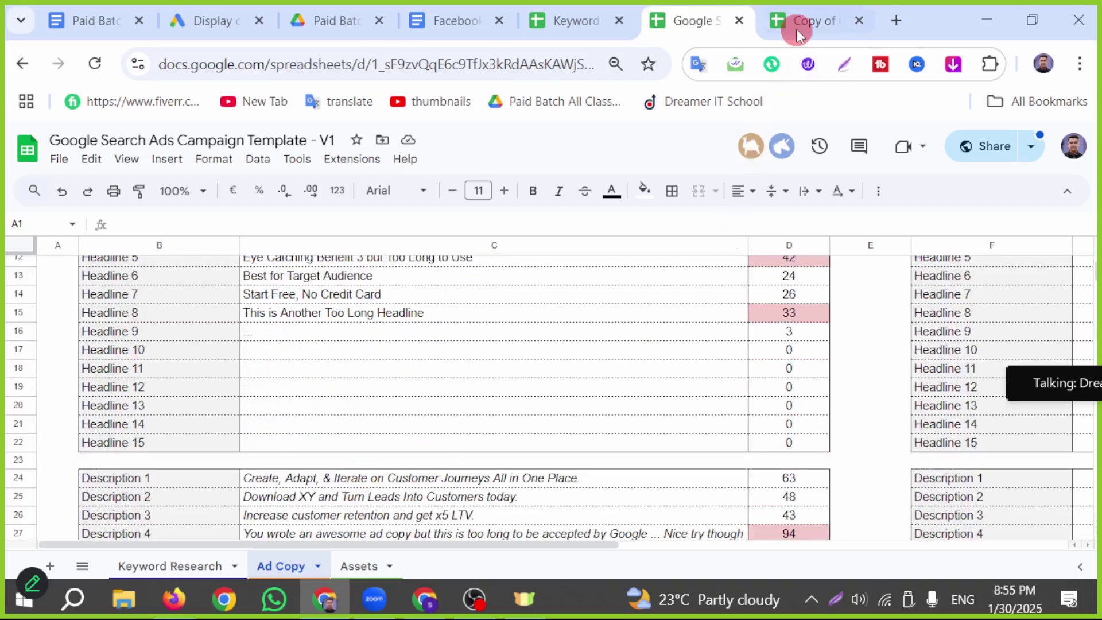
scroll(497, 395, down, 2)
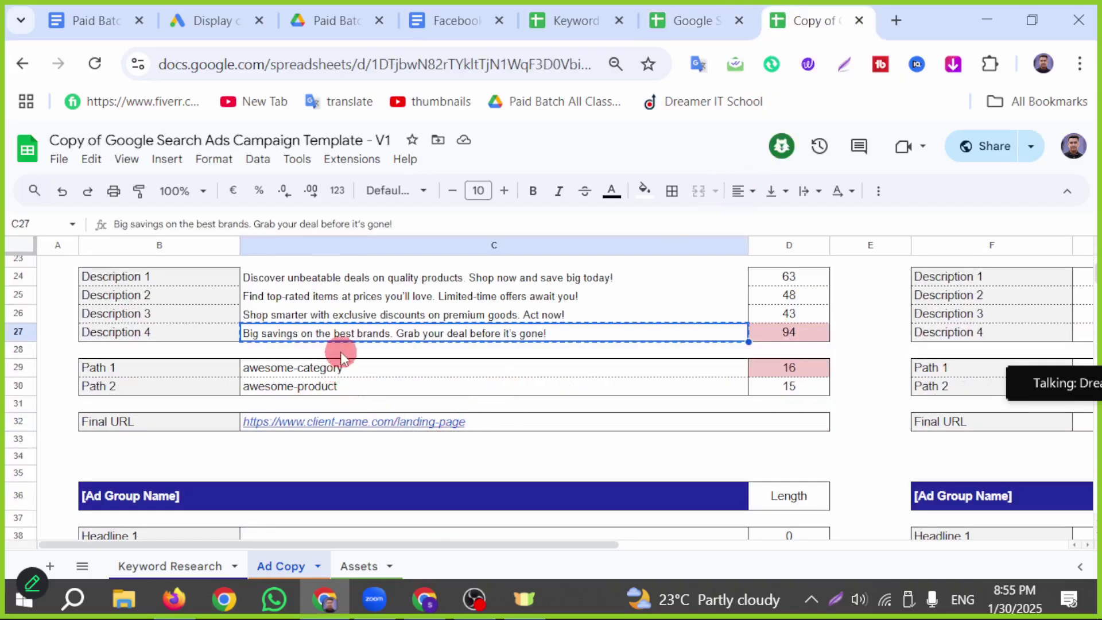
click(339, 313)
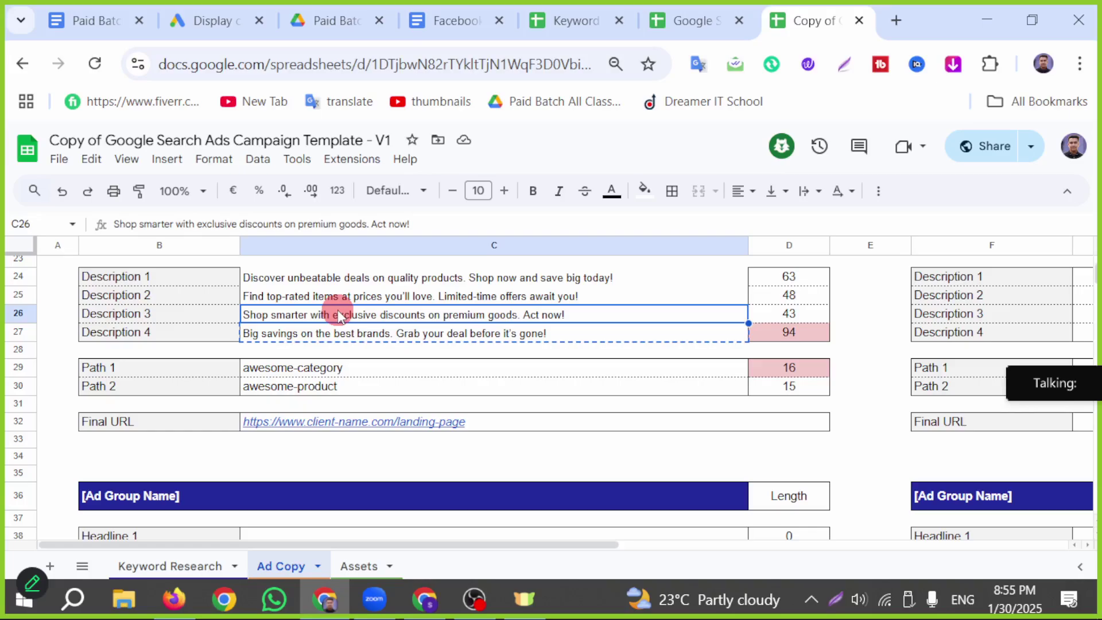
click(226, 21)
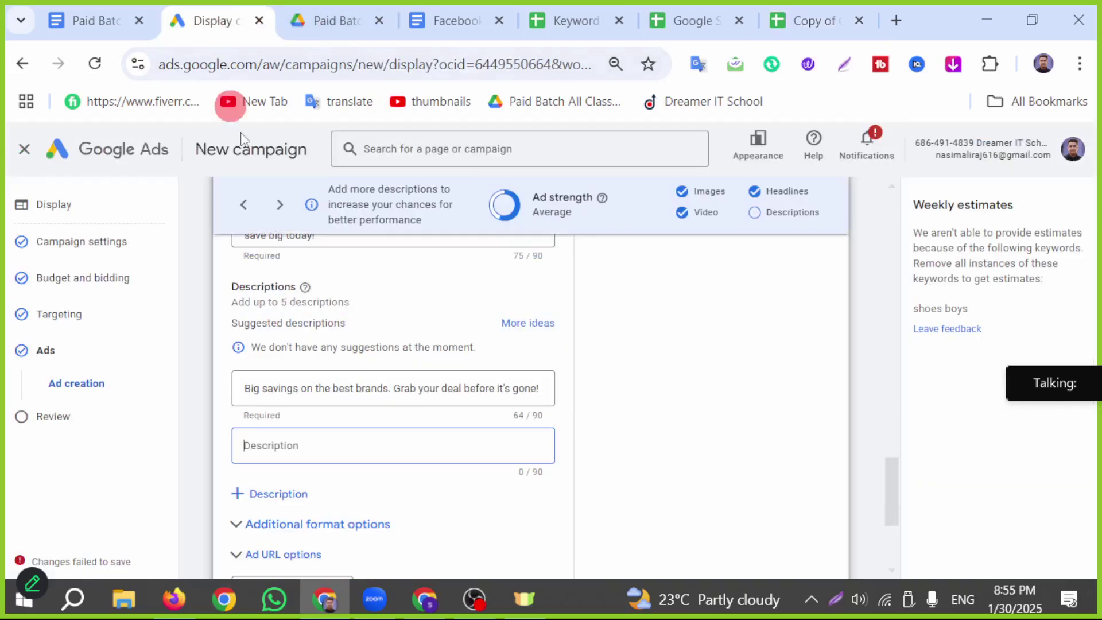
click(357, 445)
key(ctrl+v)
Set the third description to "Find top-rated items at prices you'll love. Limited-time offers await you!", copied from Description 2 in the Ad Copy sheet
scroll(339, 499, down, 2)
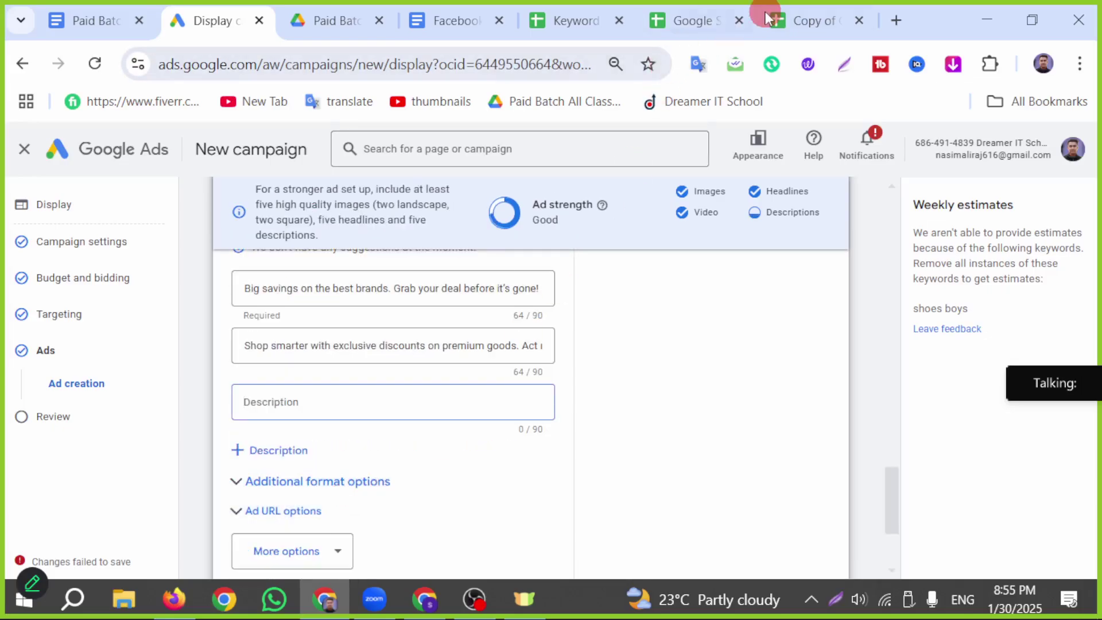
click(792, 21)
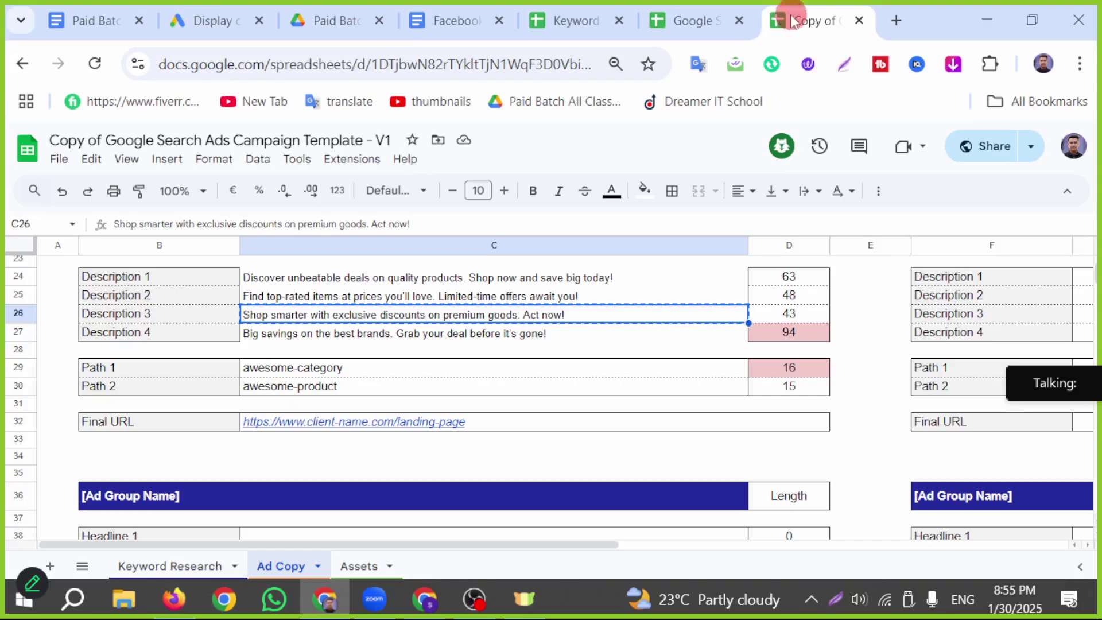
click(340, 298)
key(ctrl+c)
click(212, 21)
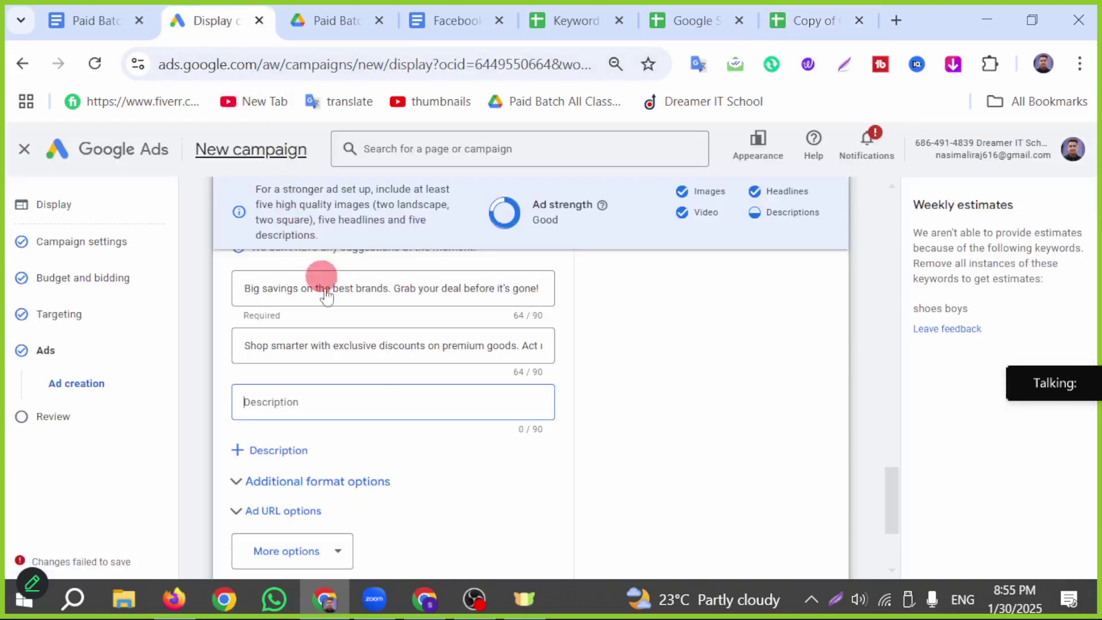
key(ctrl+v)
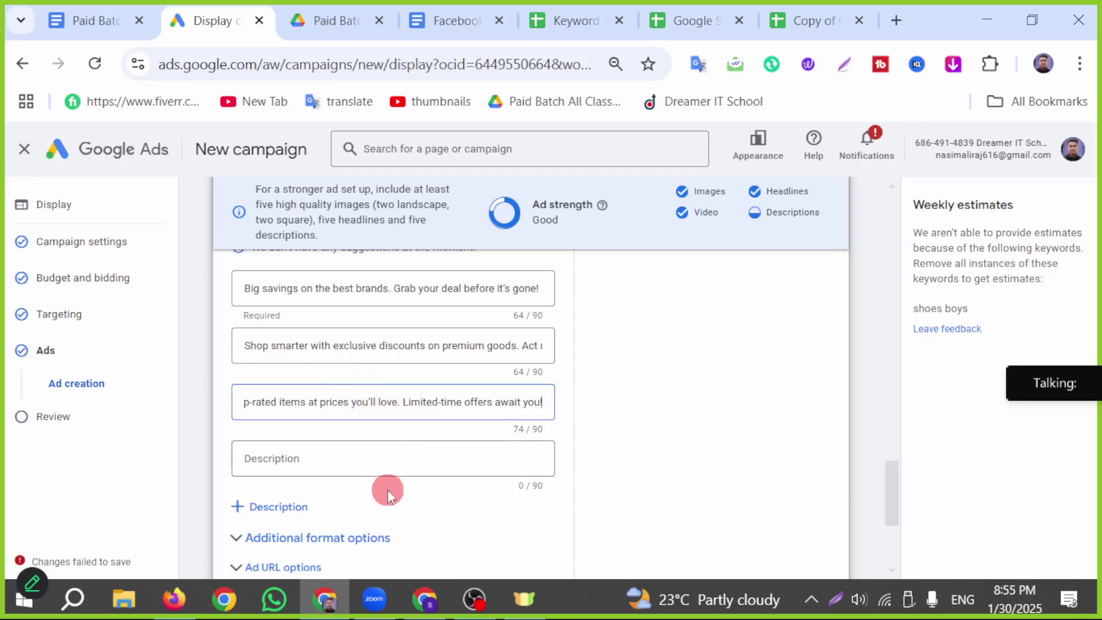
Set the fourth description to "Discover unbeatable deals on quality products. Shop now and save big today!", copied from Description 1 in the Ad Copy sheet
click(359, 460)
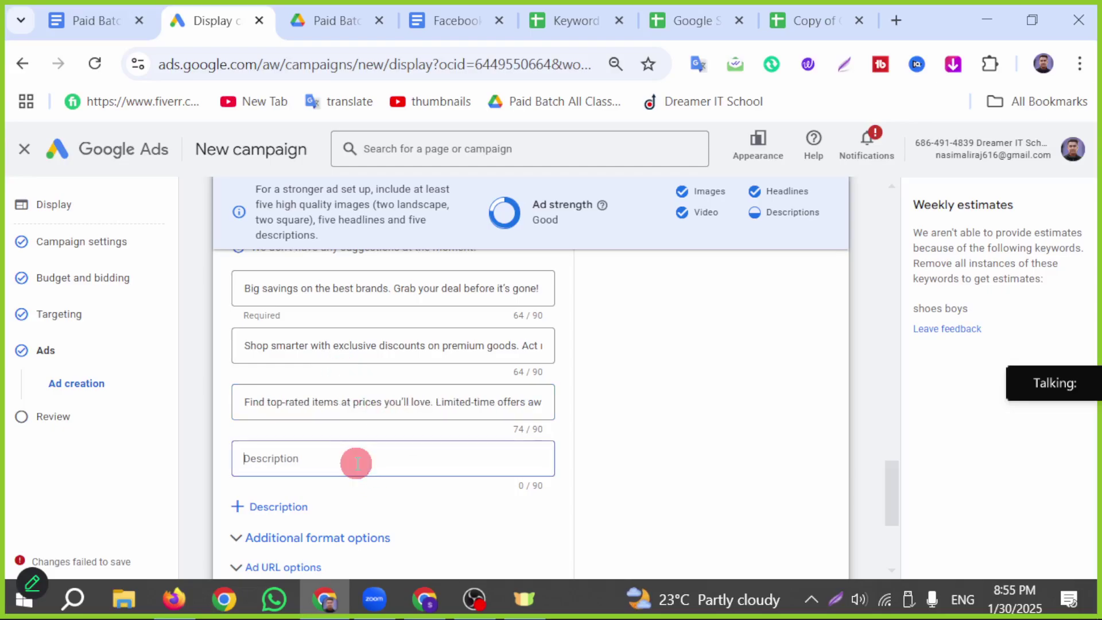
click(777, 22)
click(344, 271)
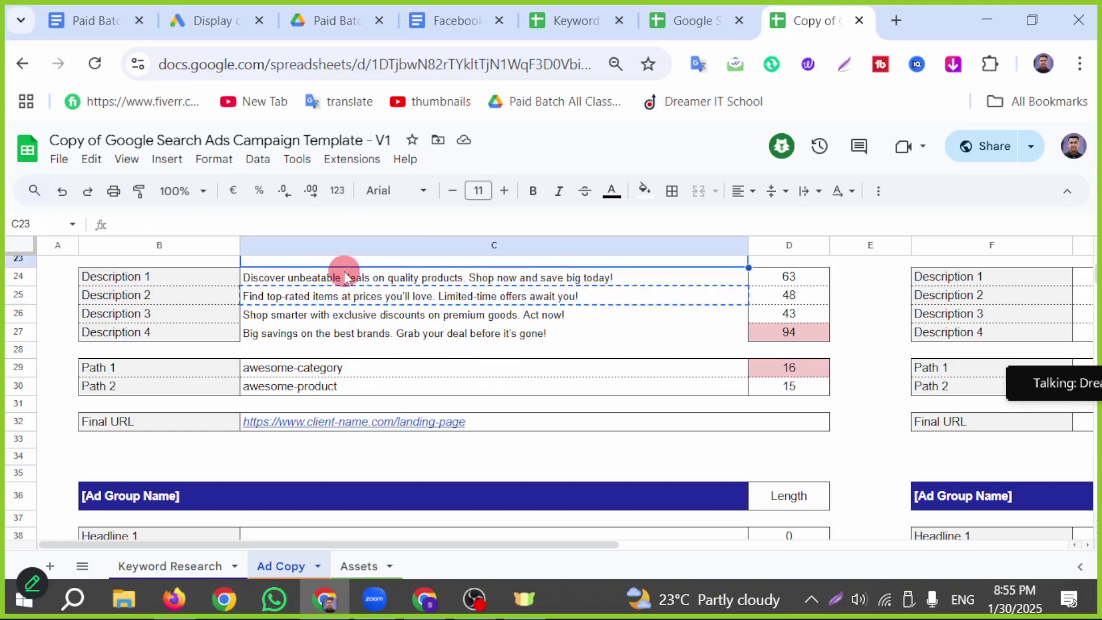
key(ctrl+c)
click(225, 21)
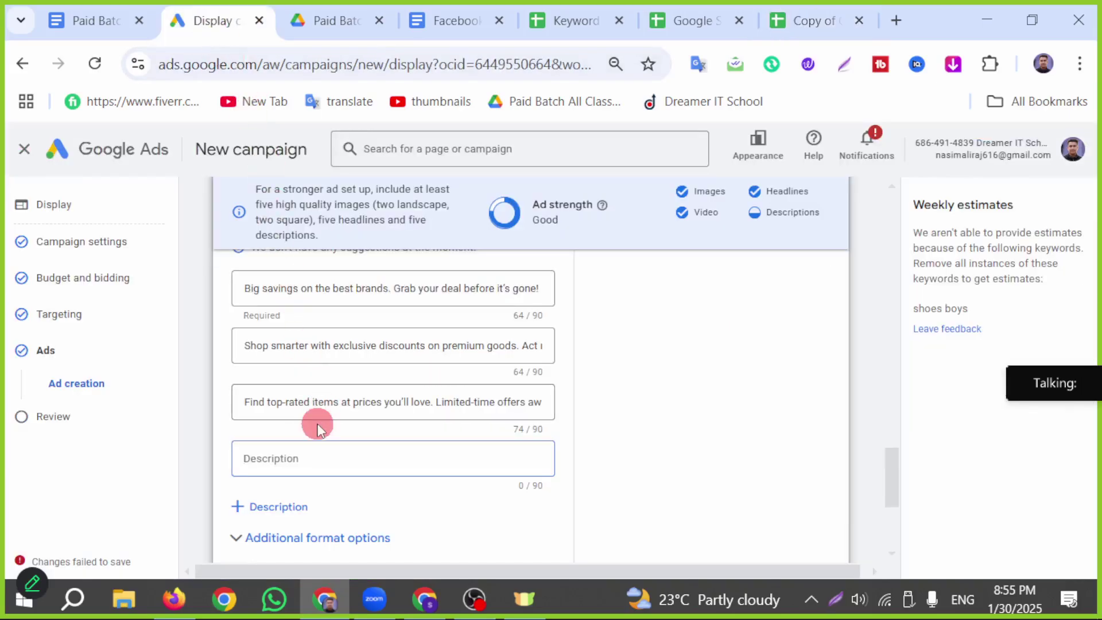
key(ctrl+v)
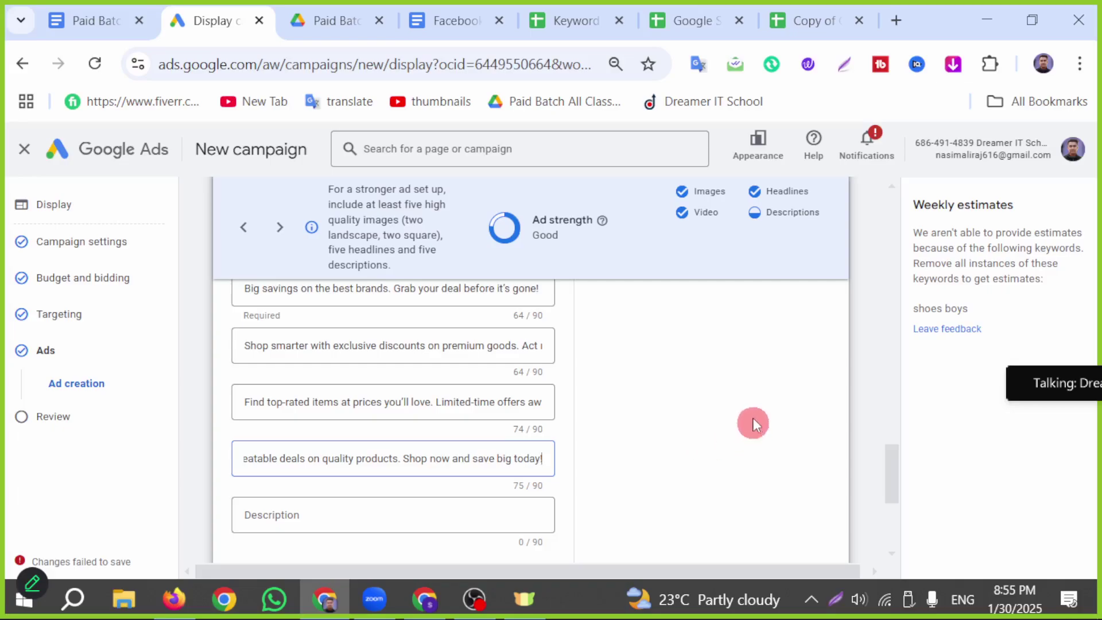
Paste the copied text into the fifth description and shorten it to "deals on quality products. Shop now and save big today!"
scroll(343, 445, up, 2)
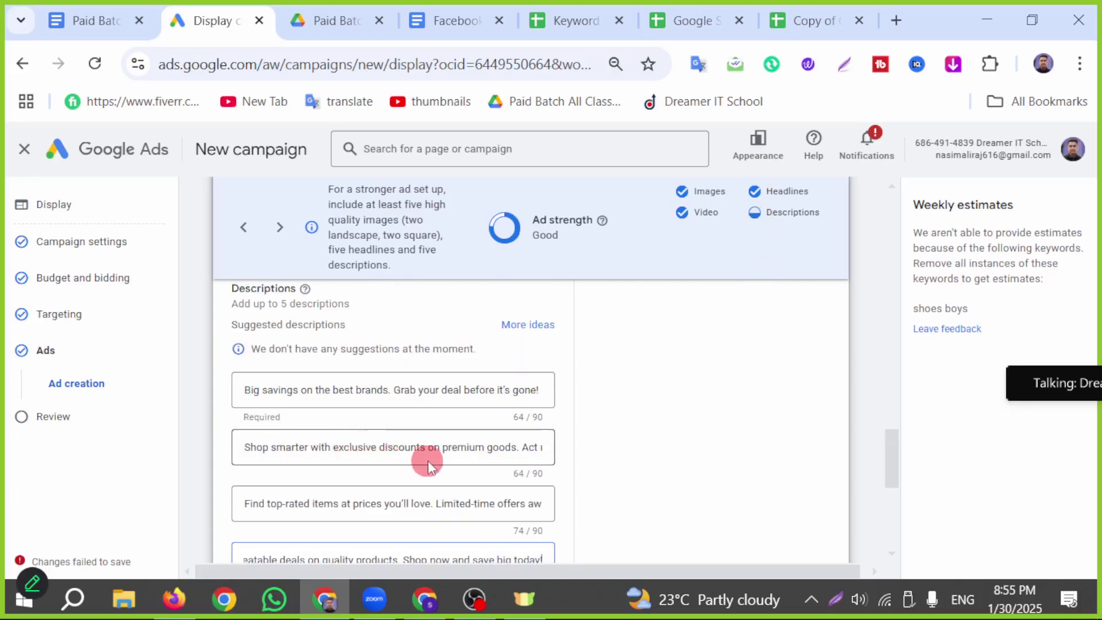
scroll(433, 461, down, 2)
scroll(437, 462, up, 2)
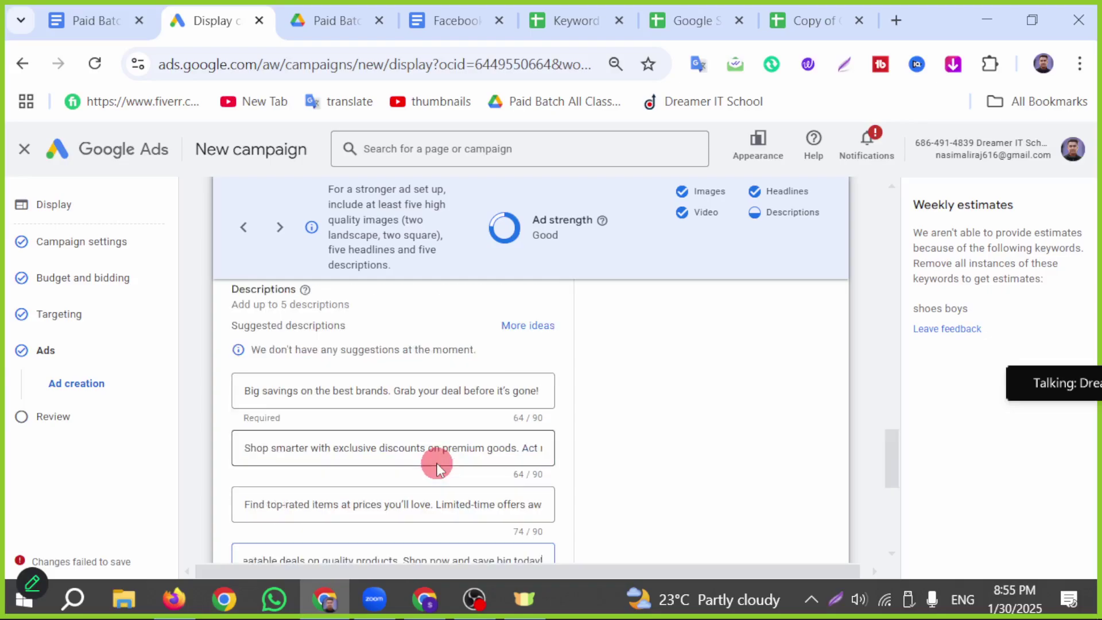
scroll(436, 463, down, 2)
click(315, 532)
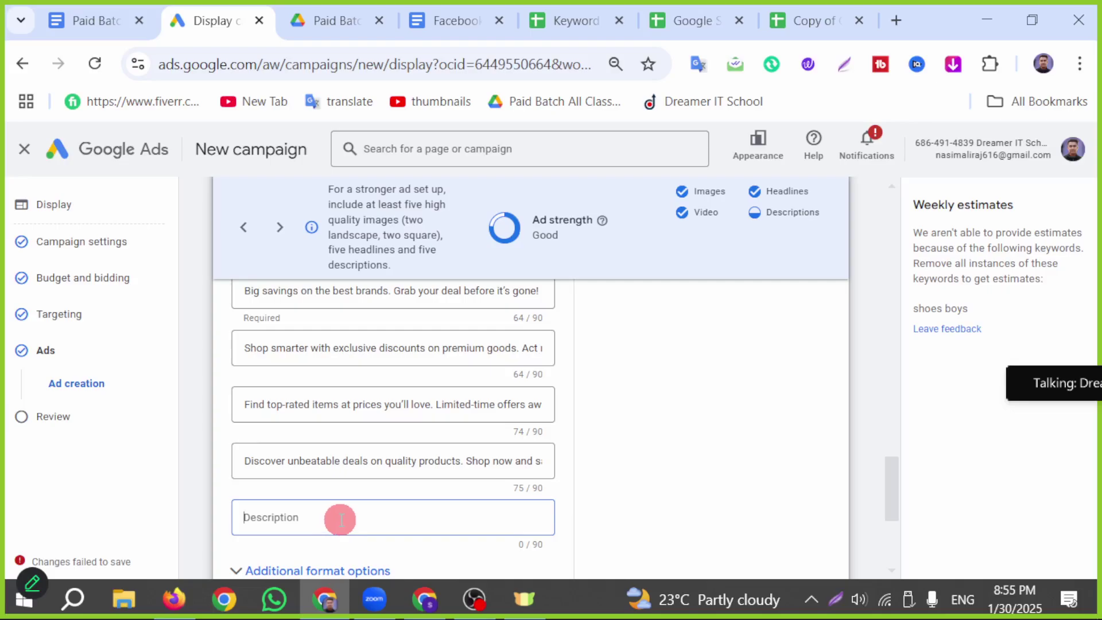
key(ctrl+v)
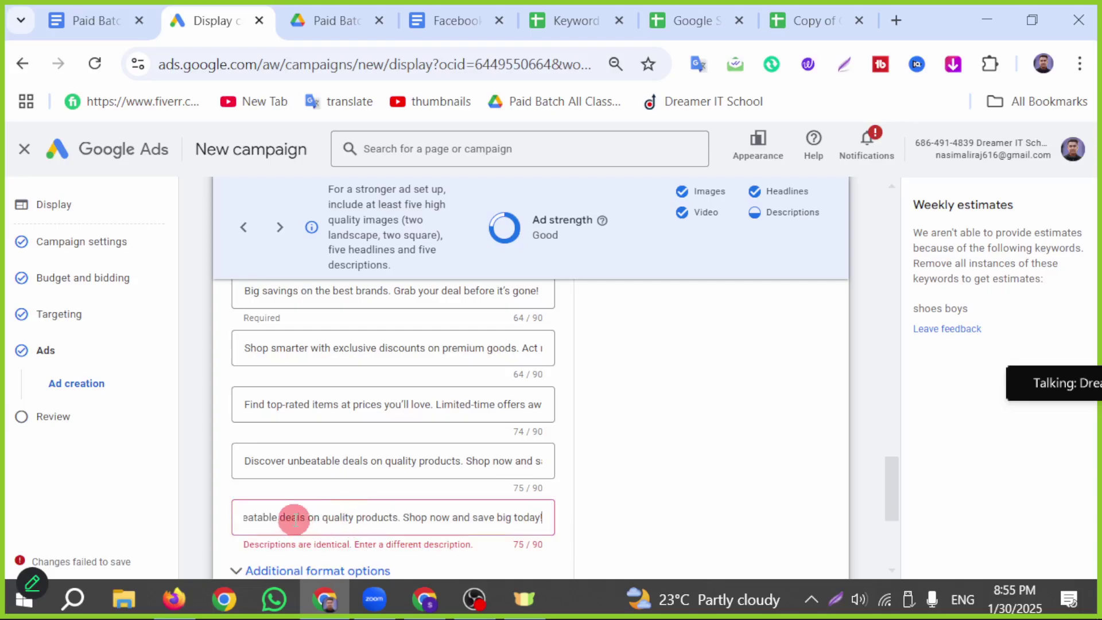
drag(278, 522, 197, 519)
key(BackSpace)
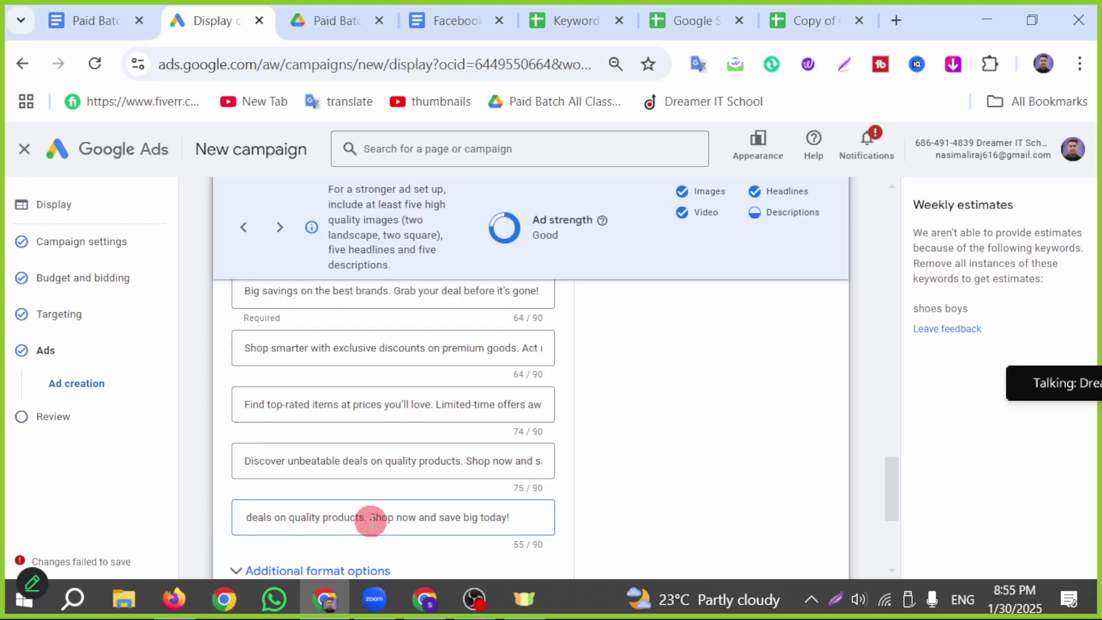
key(BackSpace)
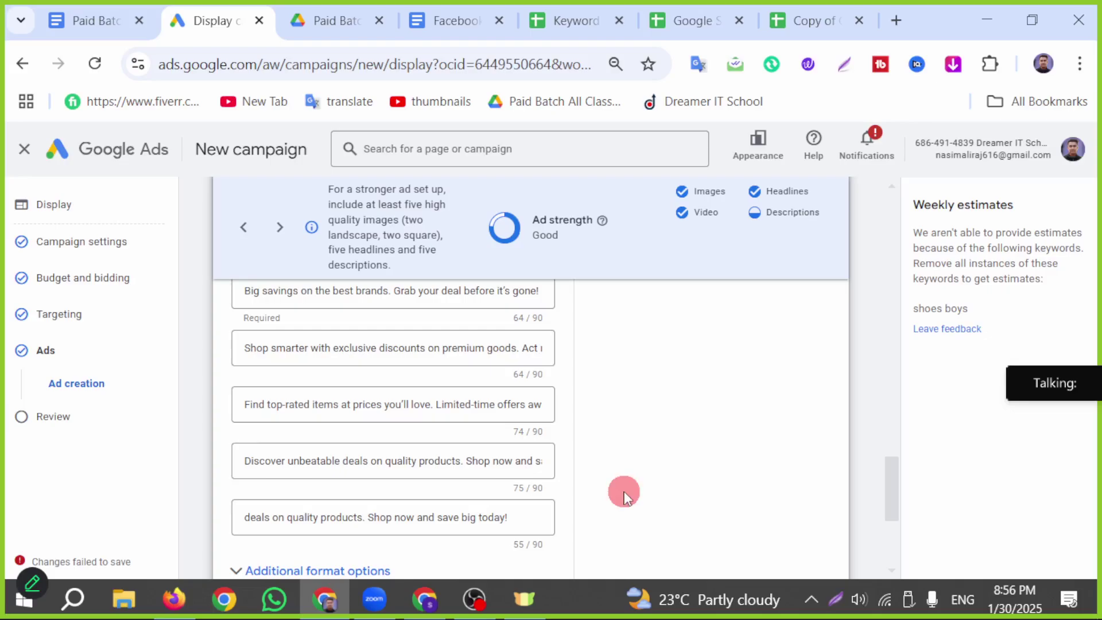
Clear all the text from the fifth description
click(511, 507)
scroll(509, 507, down, 2)
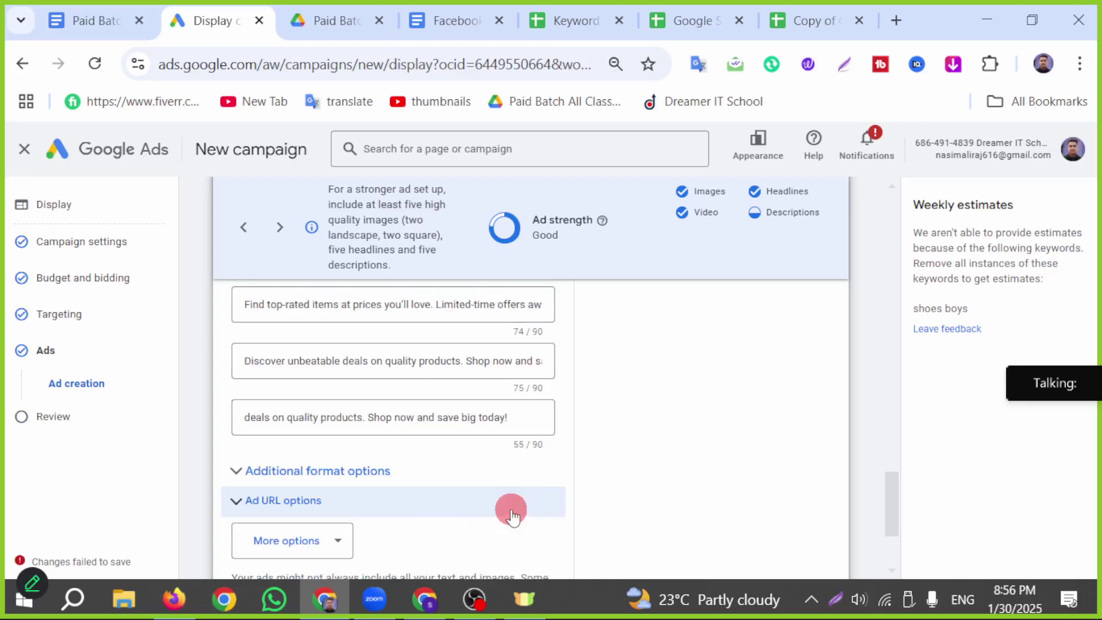
click(527, 422)
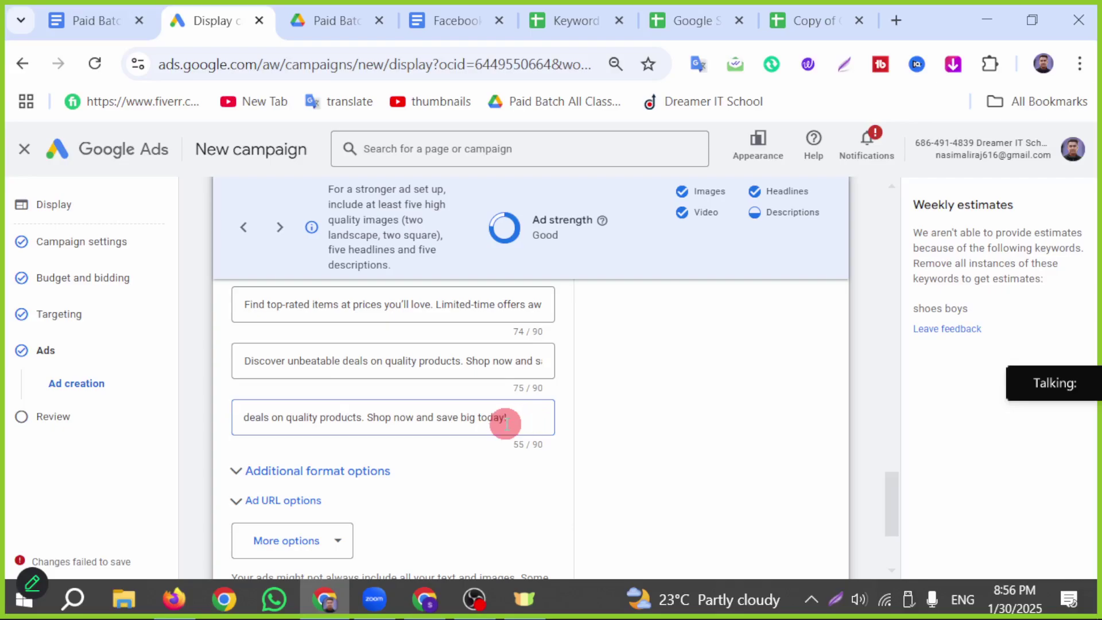
drag(534, 418, 147, 415)
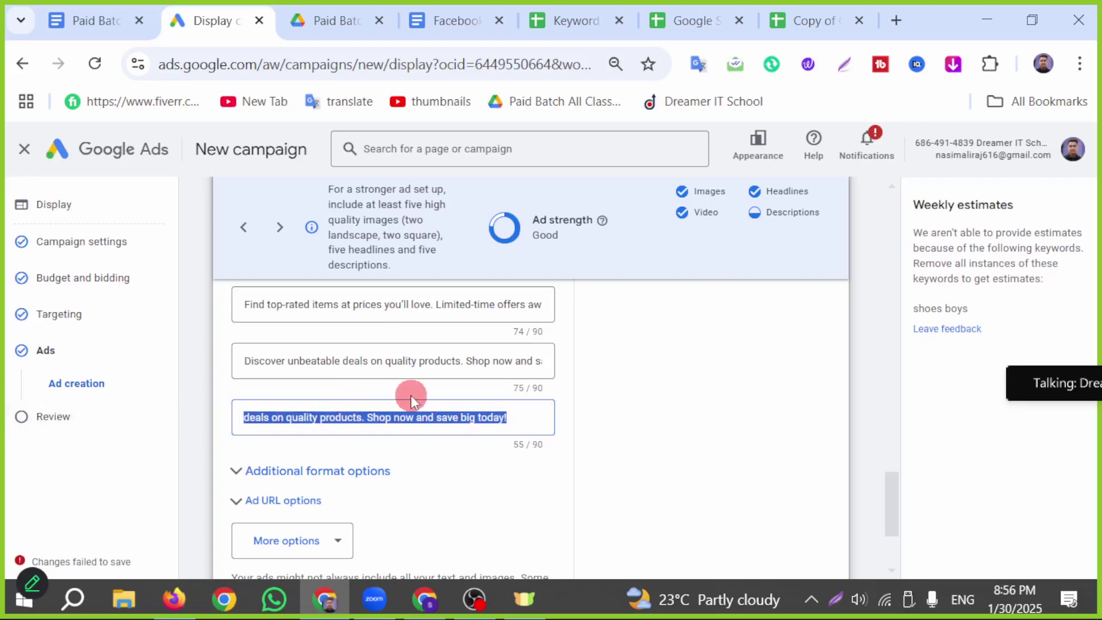
key(BackSpace)
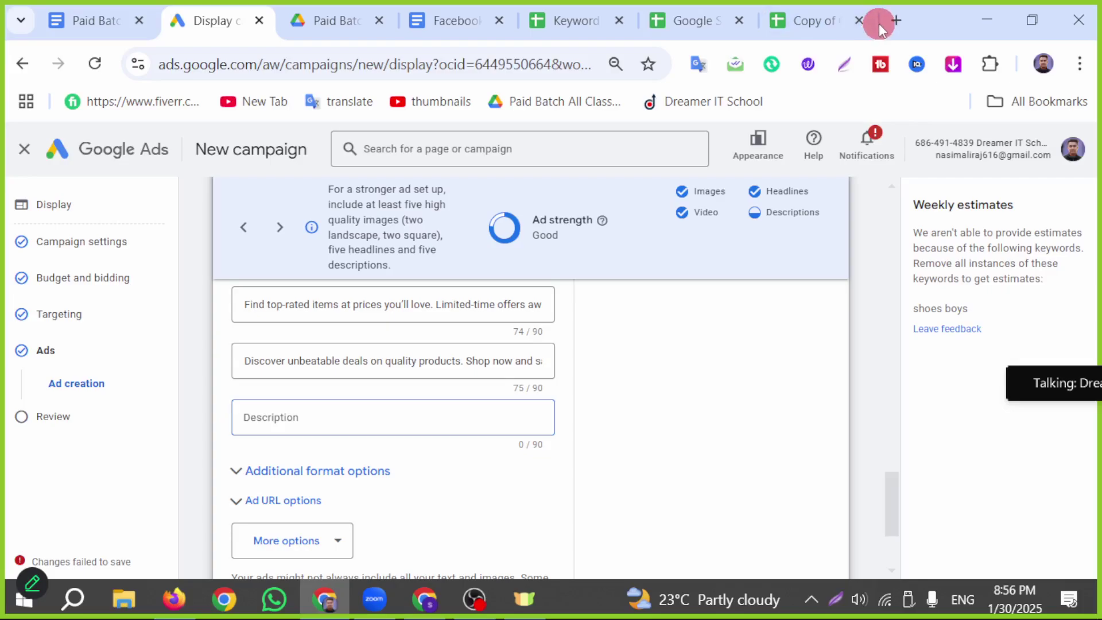
Open a new Chrome window with the Person 1 profile
click(237, 606)
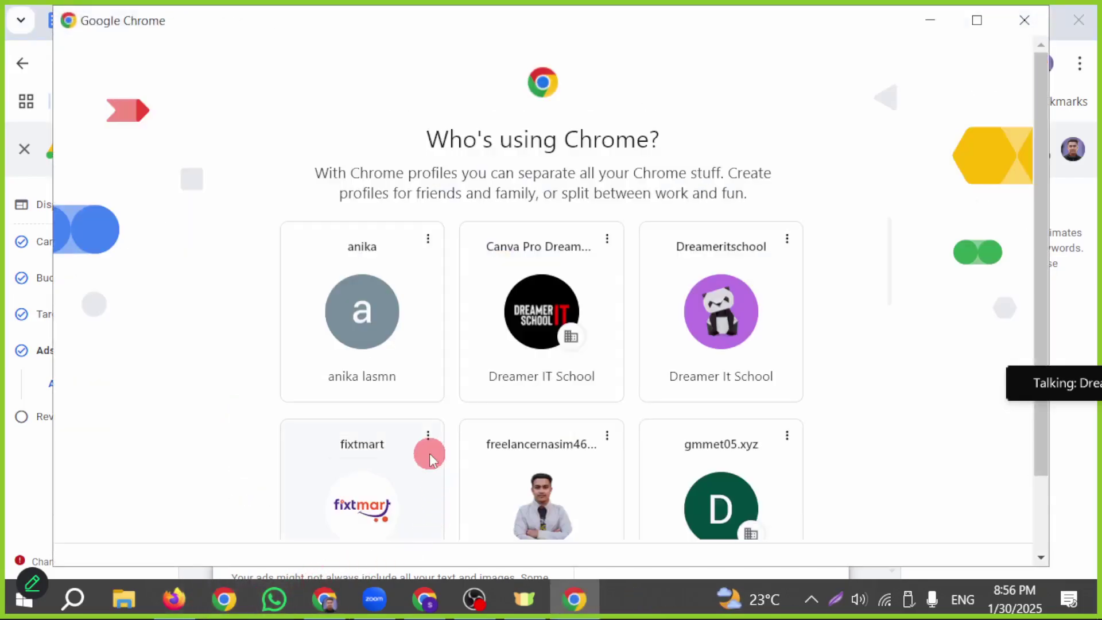
scroll(432, 449, down, 5)
scroll(602, 448, up, 4)
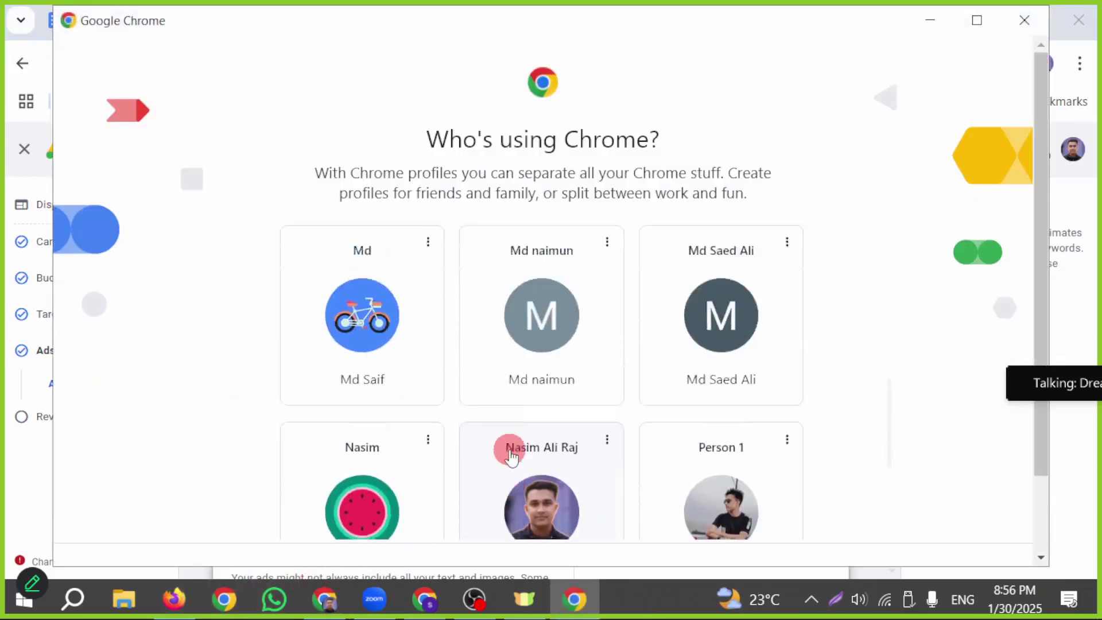
scroll(509, 448, down, 4)
click(713, 415)
Search Google for "chat deepseek"
text(d)
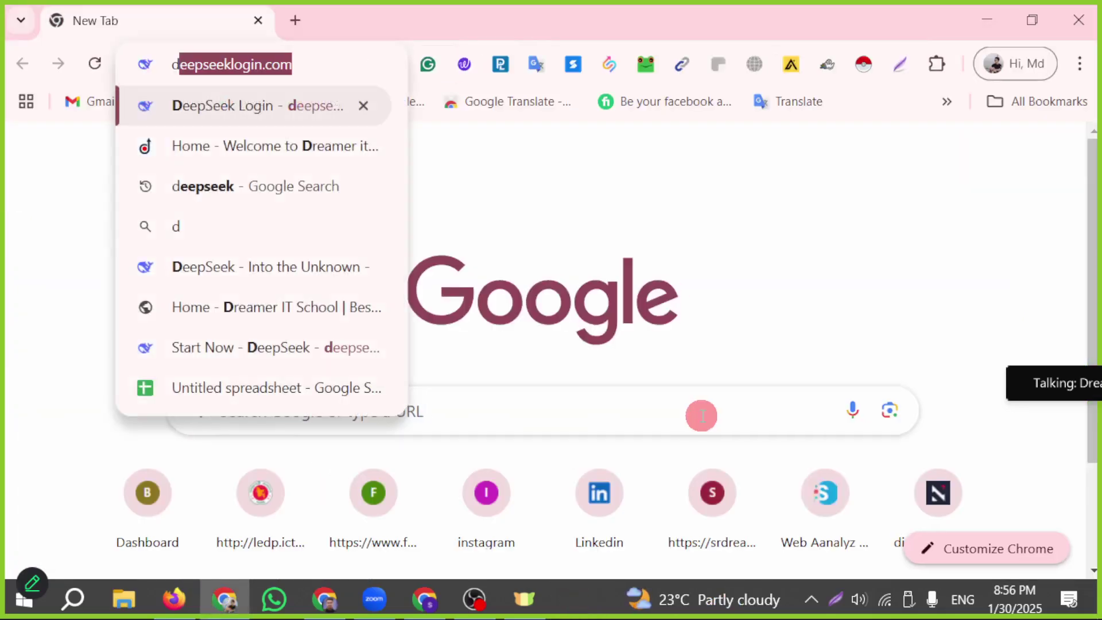
key(BackSpace)
key(BackSpace)
text(chatgpt)
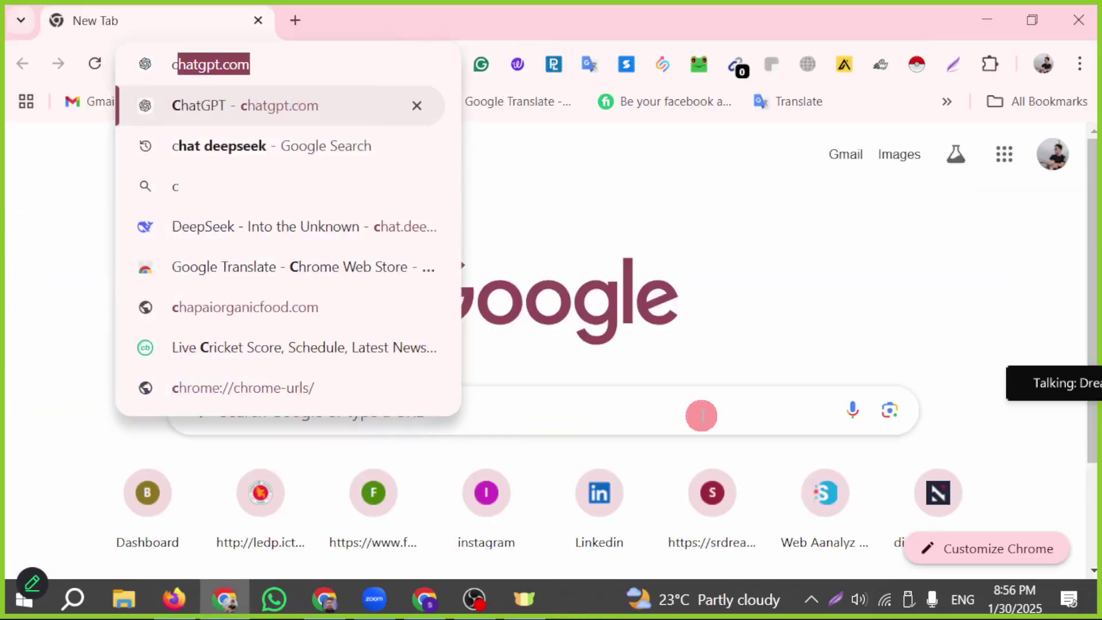
click(283, 146)
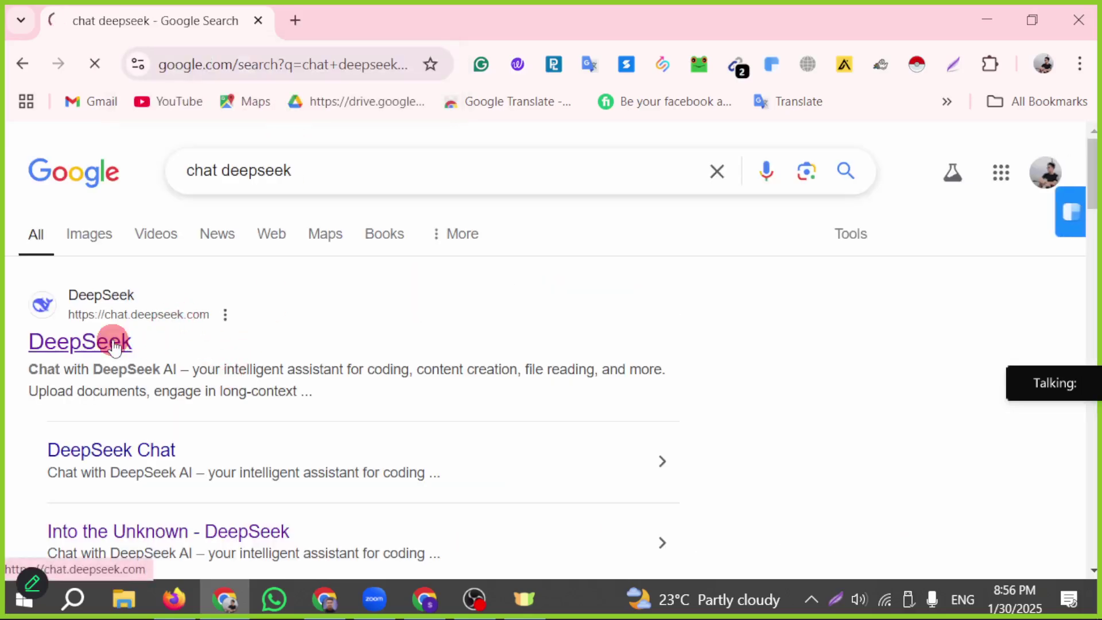
Open the DeepSeek chat and write the prompt "please write 5 long description for google sales- display ads"
click(114, 345)
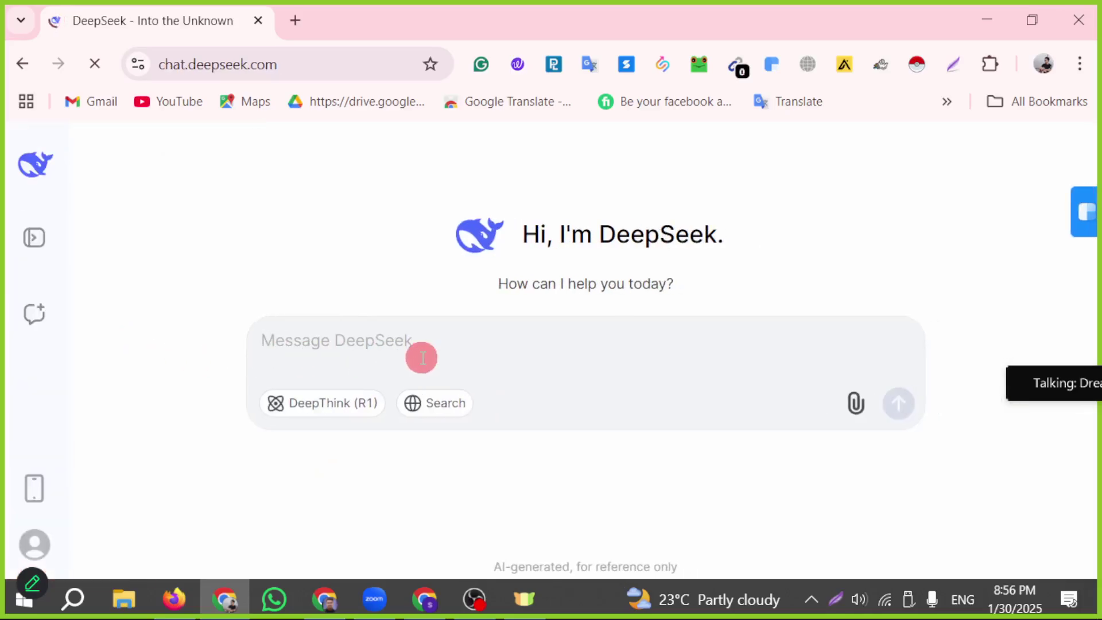
text(please write)
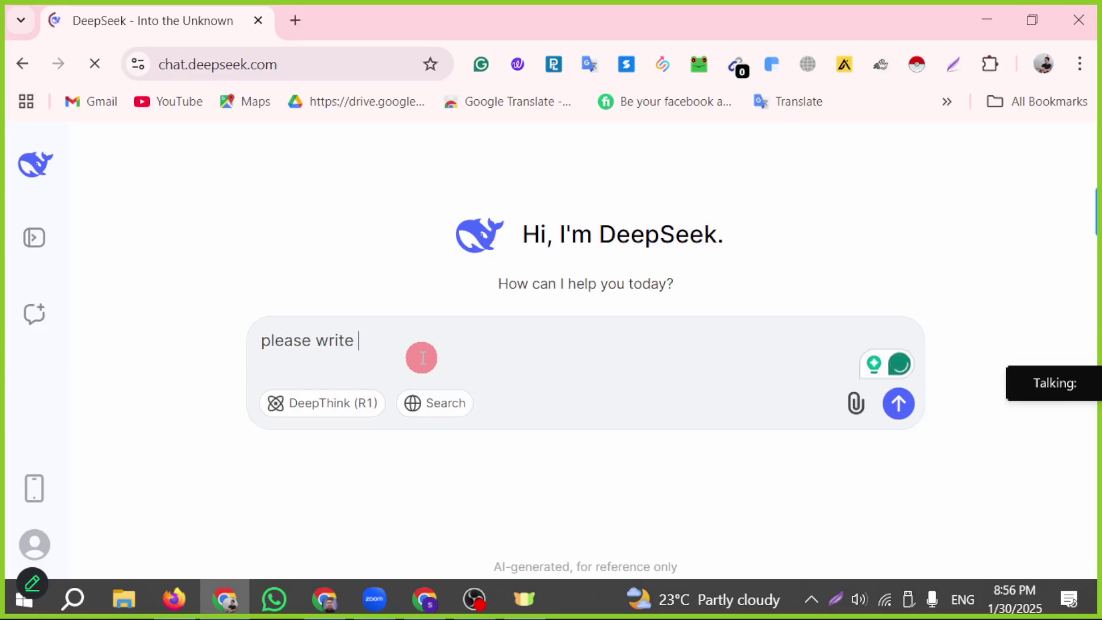
text(5 long description for google search)
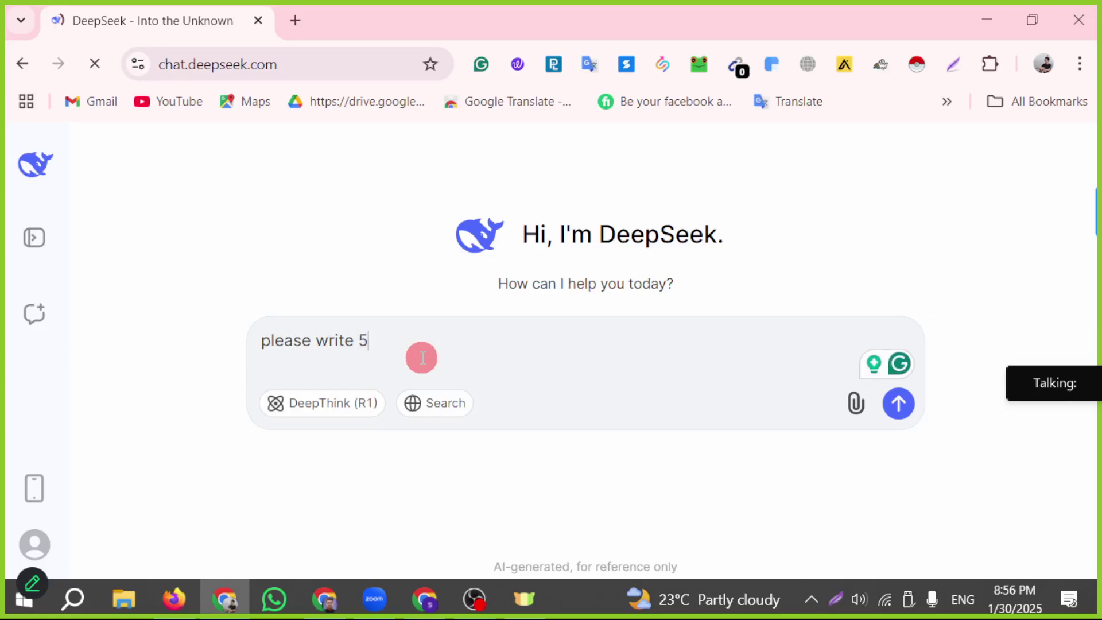
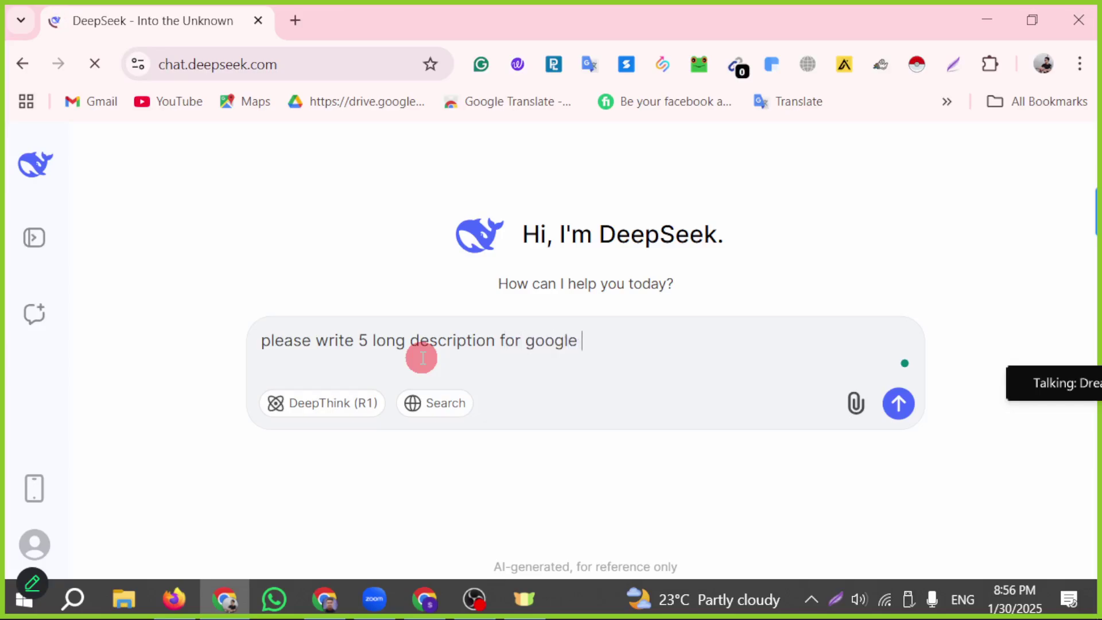
text(search)
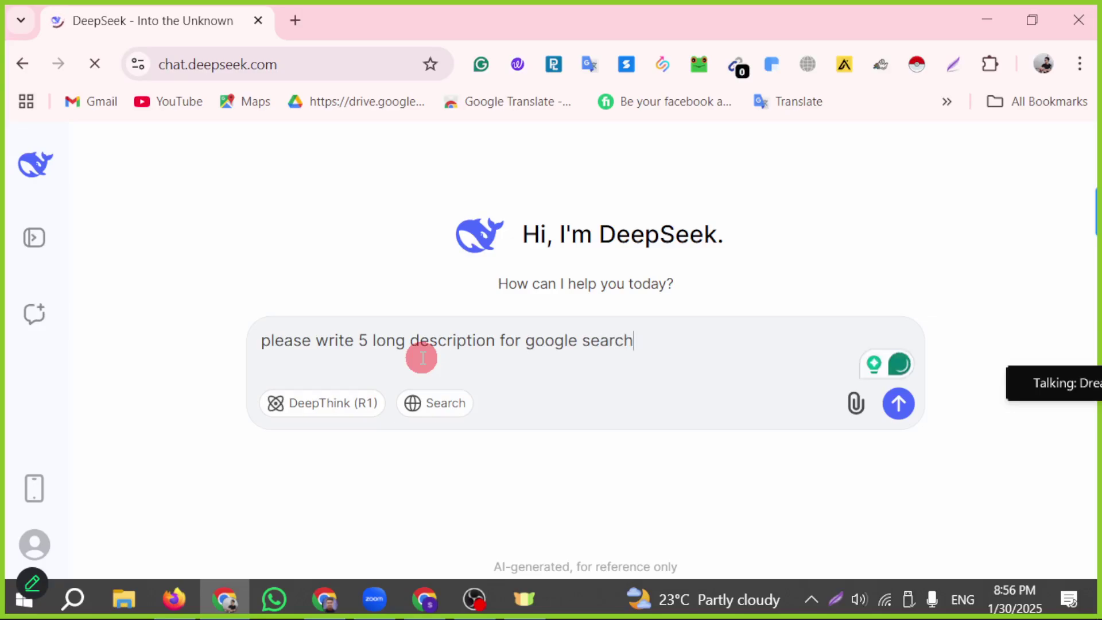
key(BackSpace)
key(BackSpace)
key(BackSpace)
key(BackSpace)
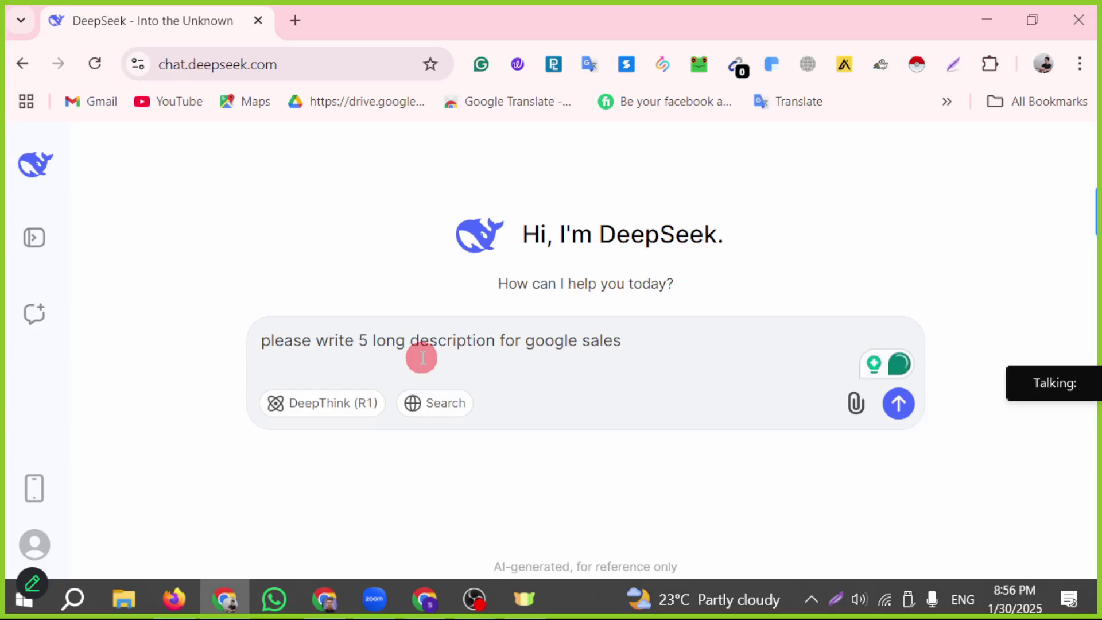
text(- display ads)
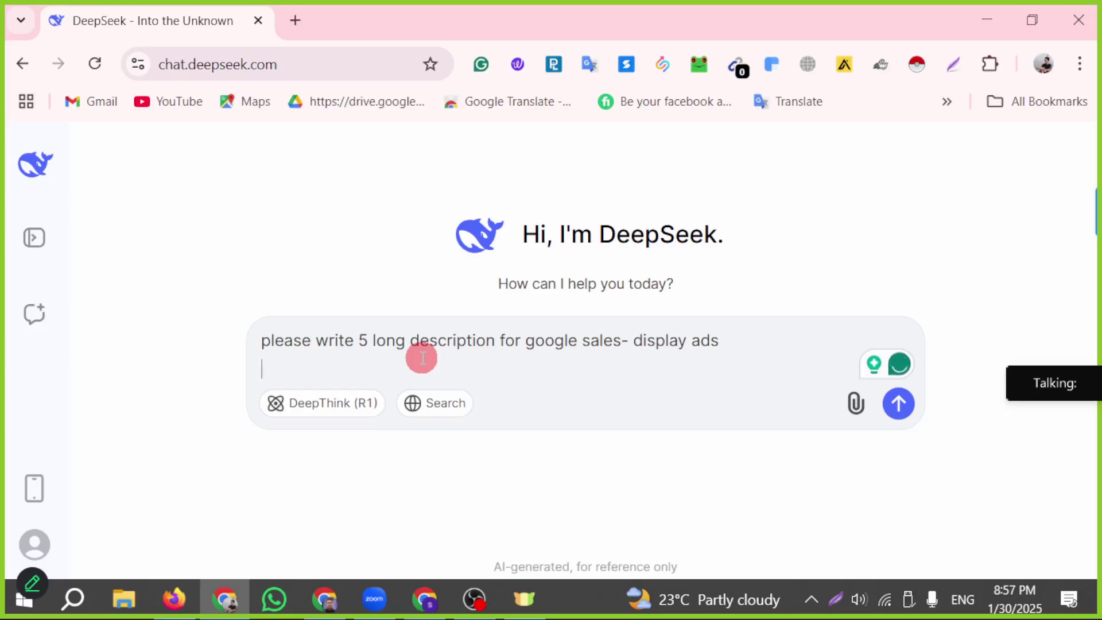
Add the line "topic: women's jeans" to the prompt and send it
text(opic:)
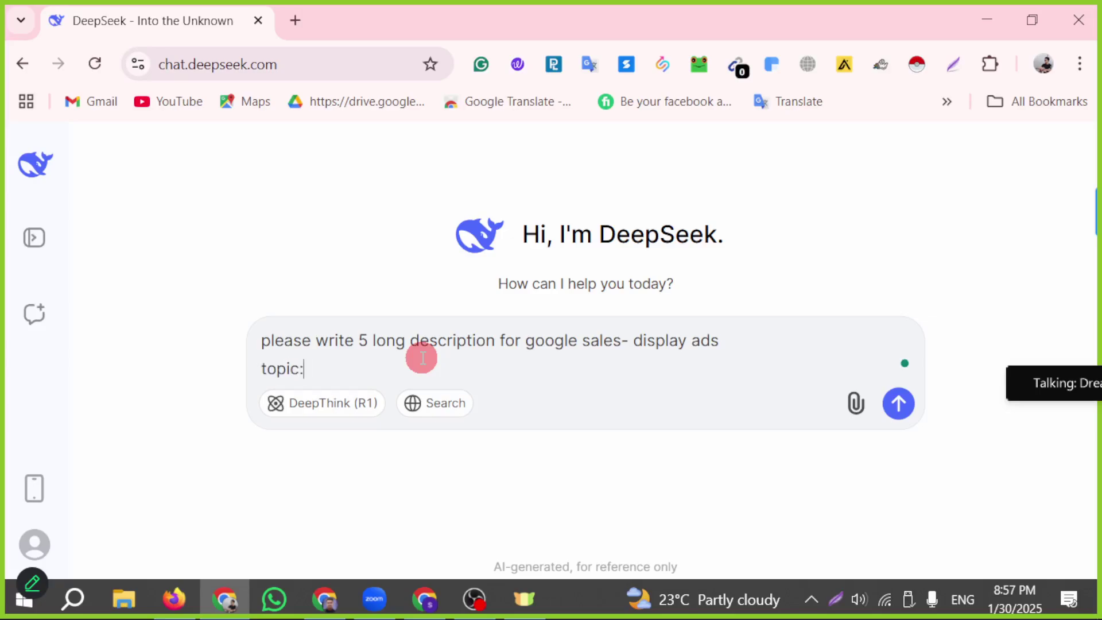
text( t)
text(omen's jeans)
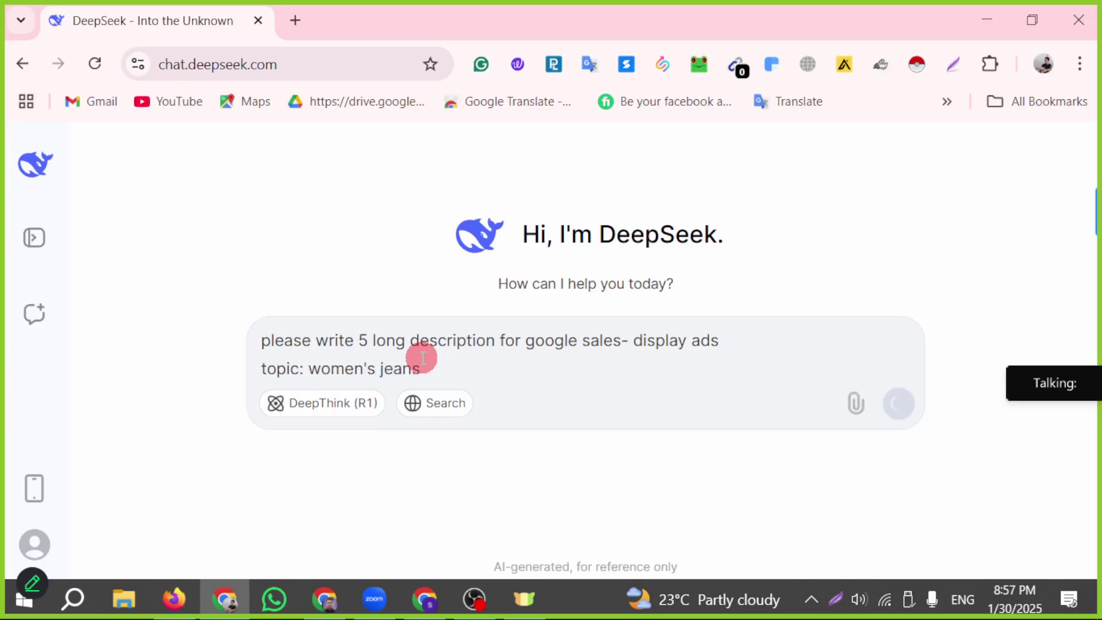
key(Return)
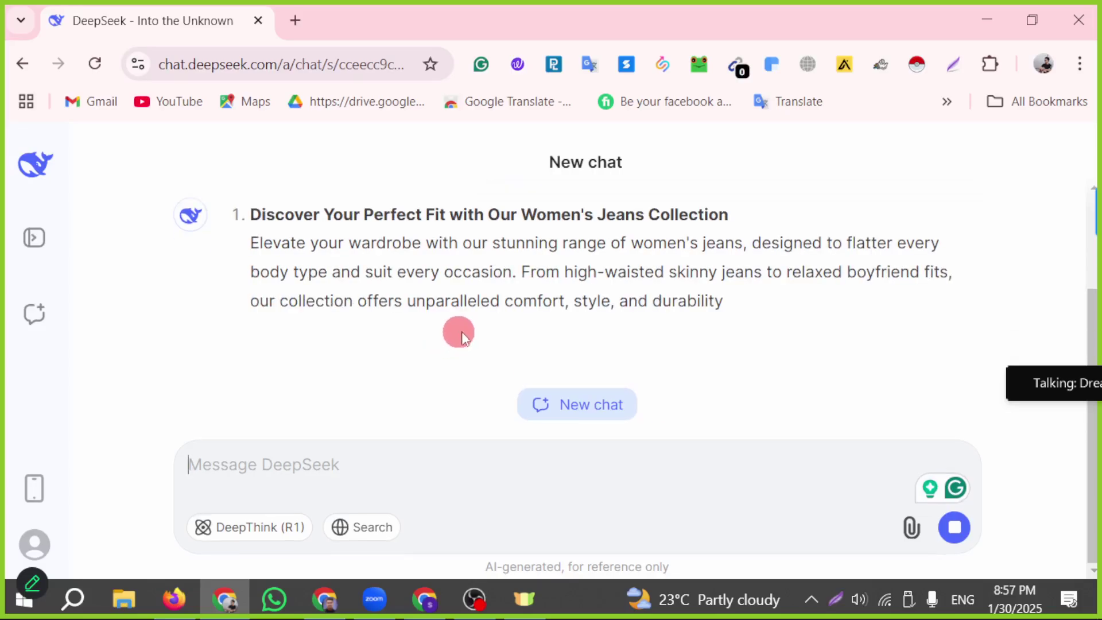
Copy DeepSeek's heading "Discover Your Perfect Fit with Our Women's Jeans Collection" into the empty fifth description in Google Ads
scroll(692, 315, up, 2)
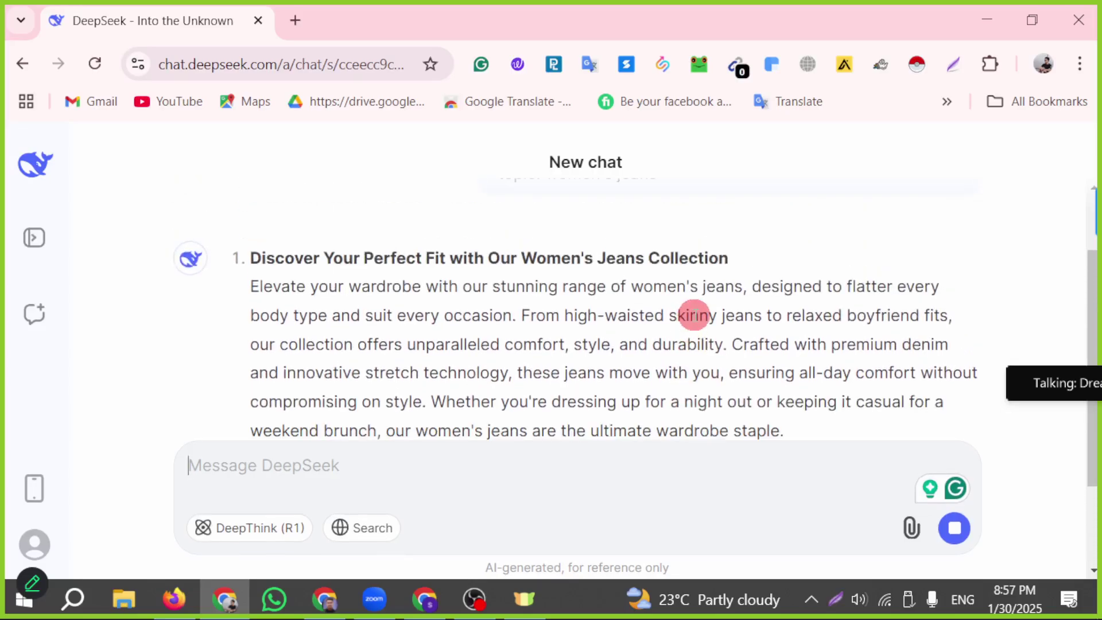
scroll(694, 313, down, 3)
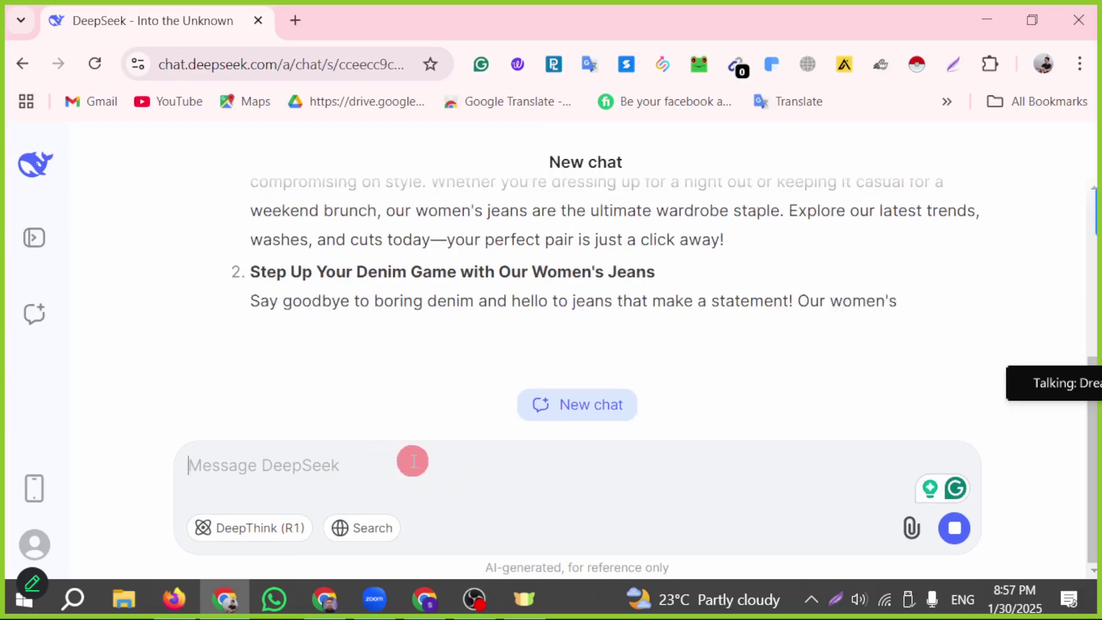
scroll(445, 405, up, 2)
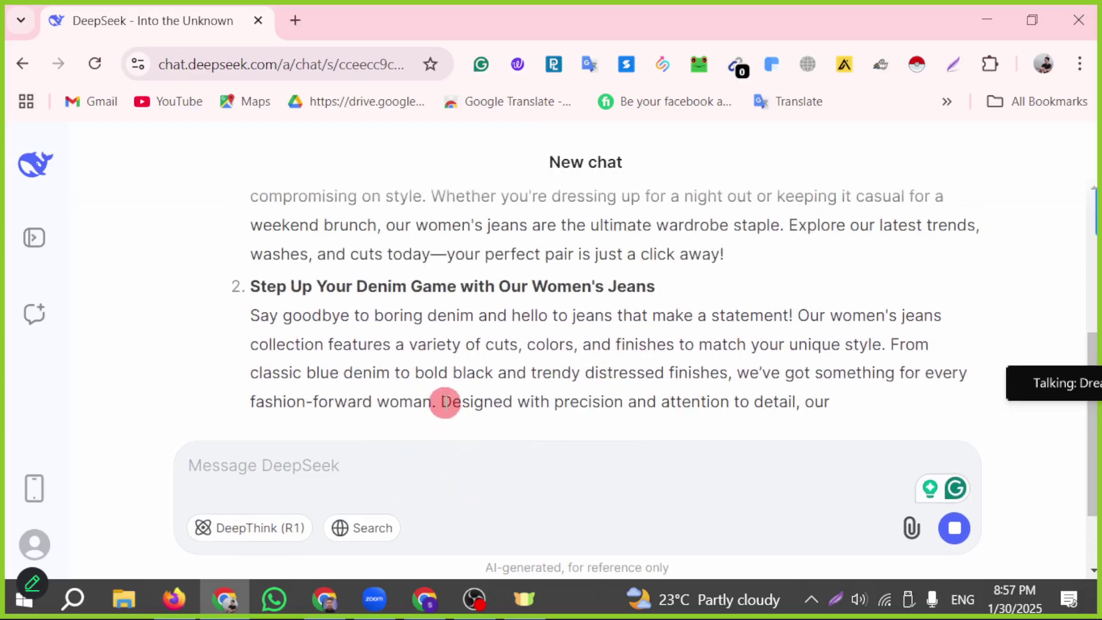
scroll(355, 366, up, 2)
scroll(354, 366, up, 2)
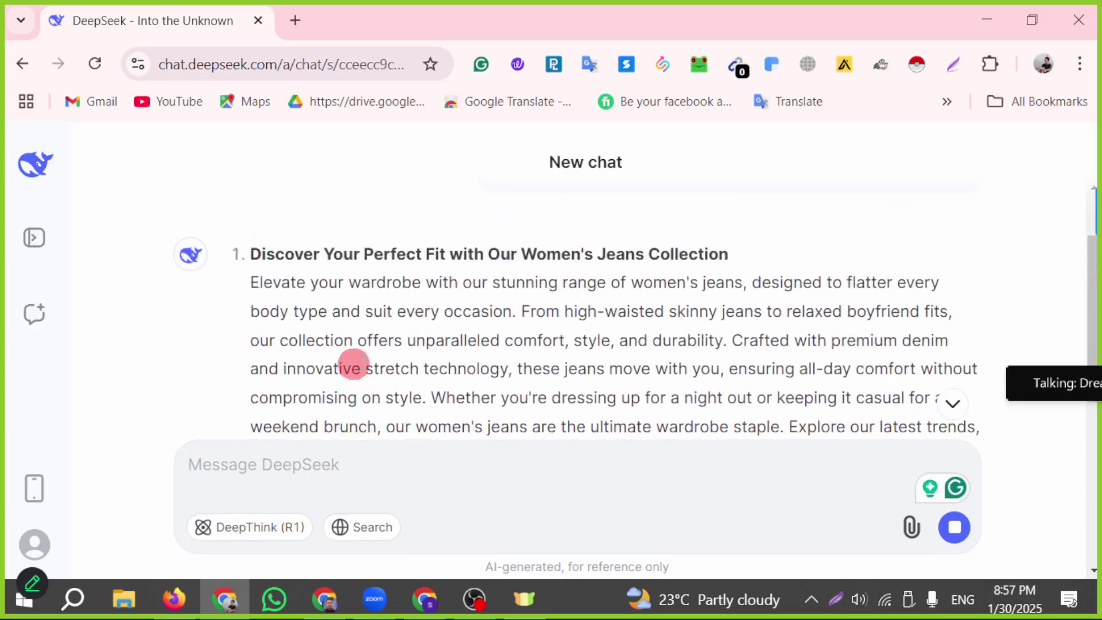
drag(251, 254, 728, 253)
key(ctrl+c)
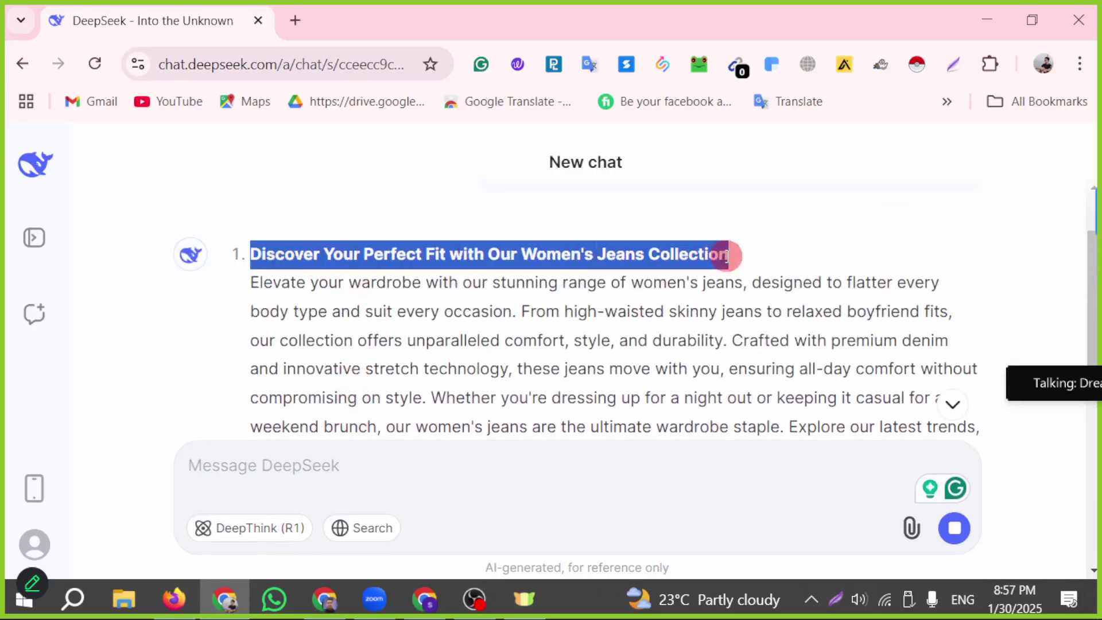
click(330, 599)
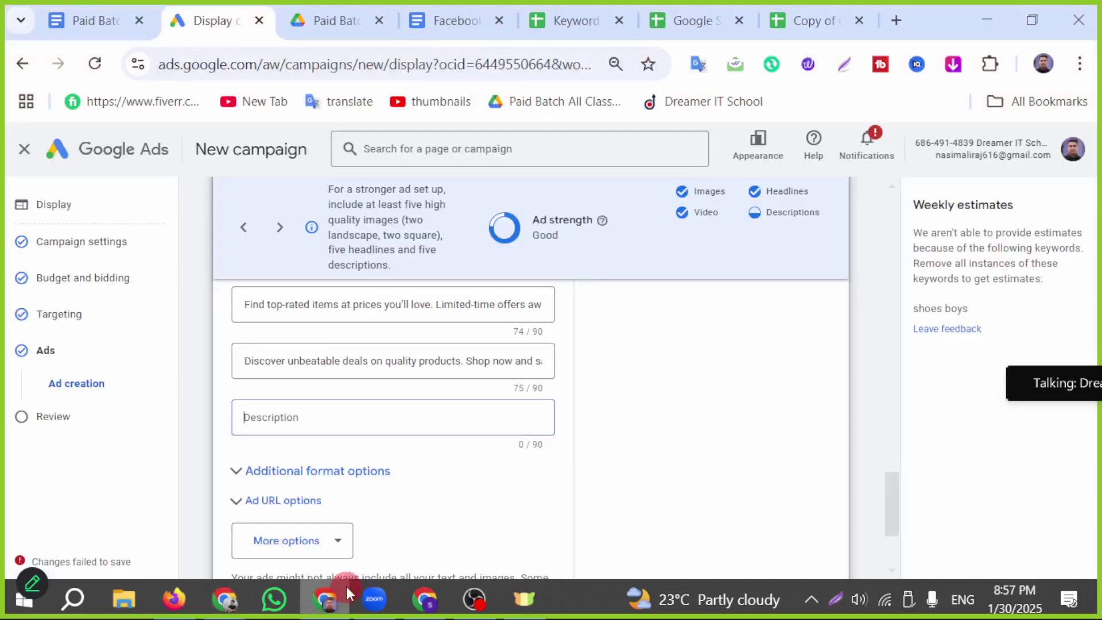
key(ctrl+v)
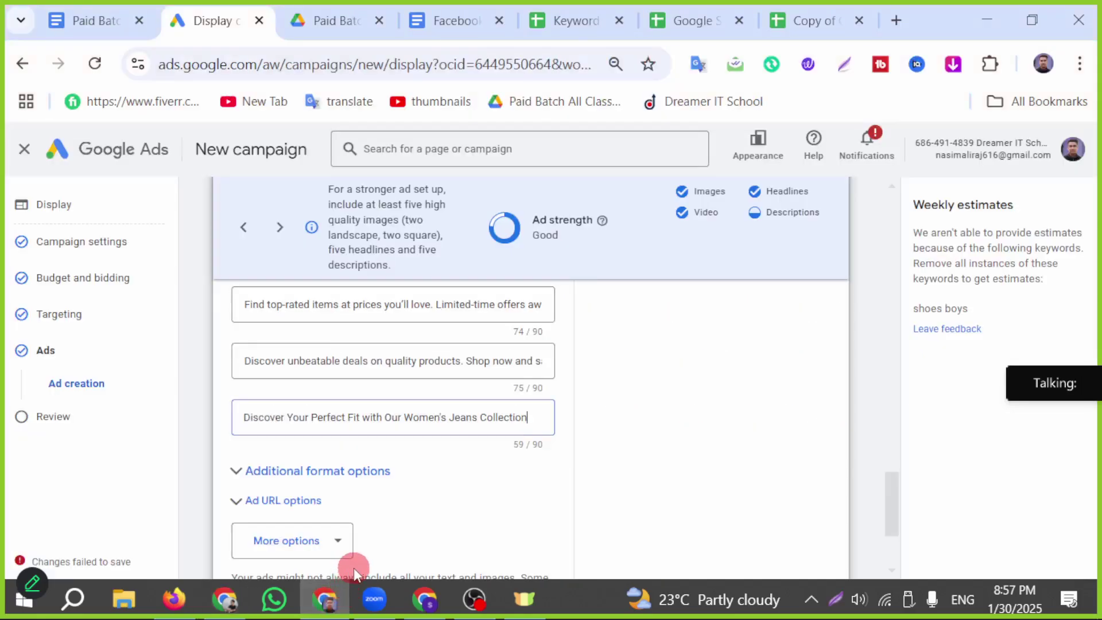
click(628, 397)
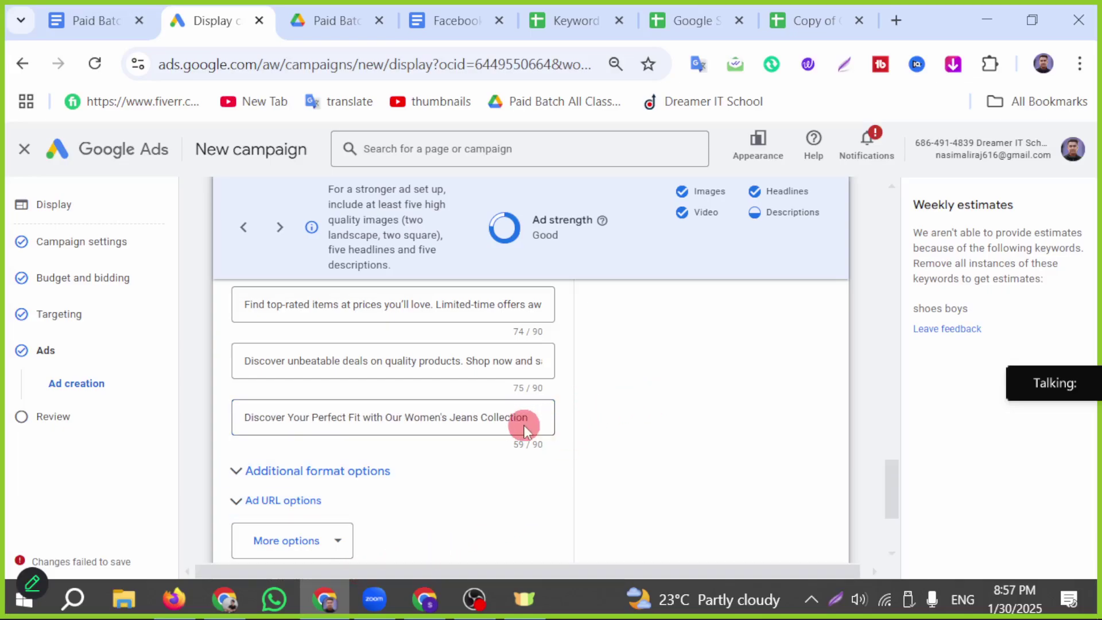
Review the long headline, the five descriptions with their character counts, and the remaining ad options
scroll(439, 463, up, 3)
scroll(439, 462, up, 2)
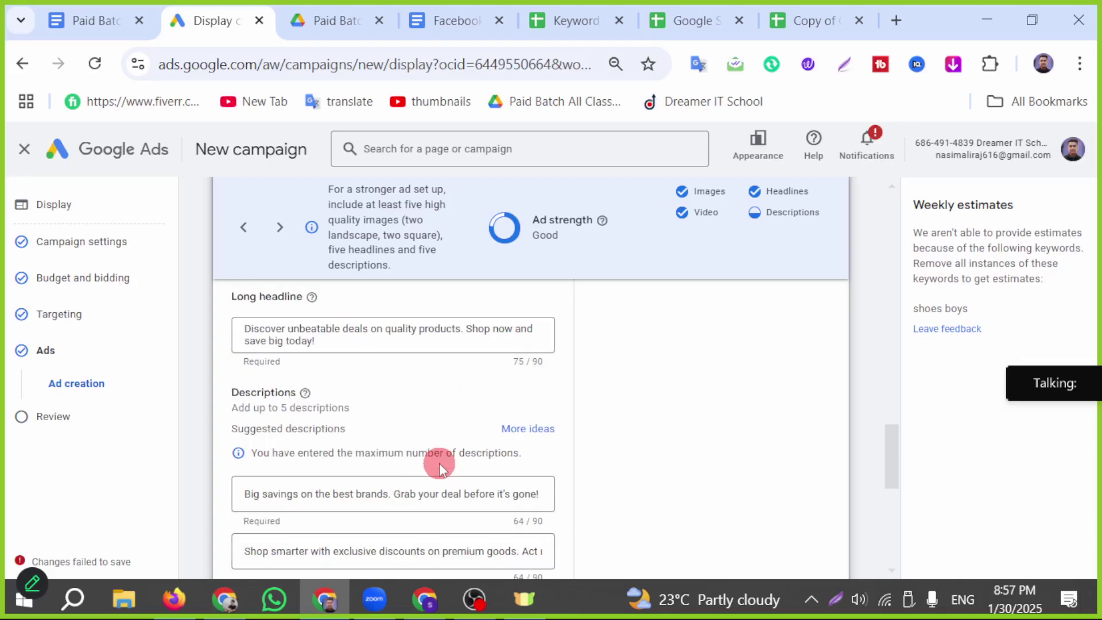
scroll(439, 465, down, 5)
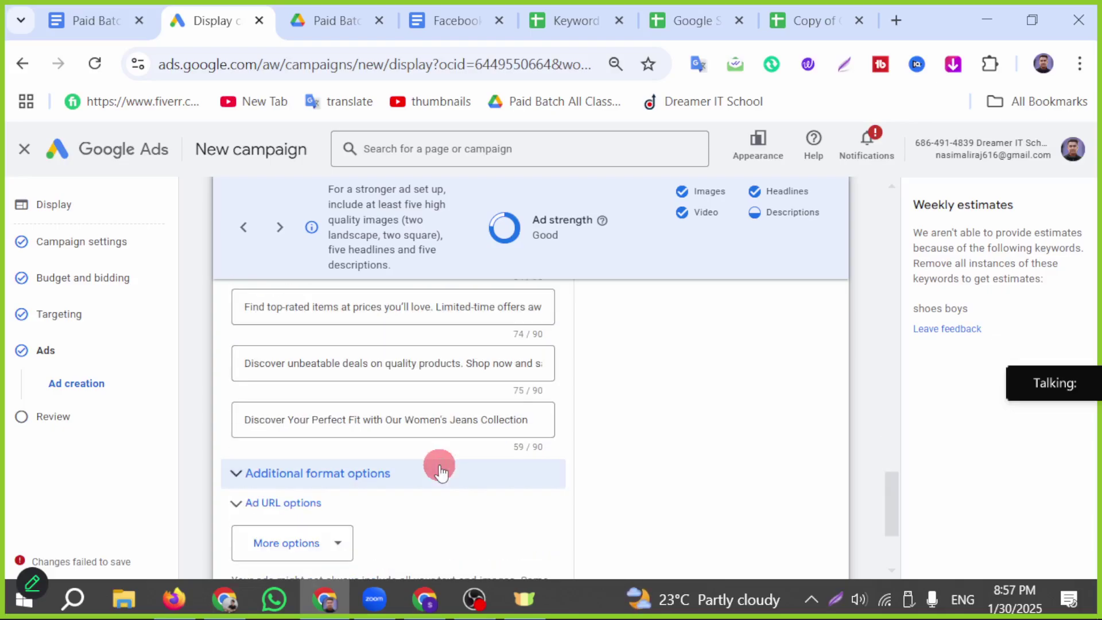
scroll(439, 473, up, 3)
scroll(439, 472, down, 5)
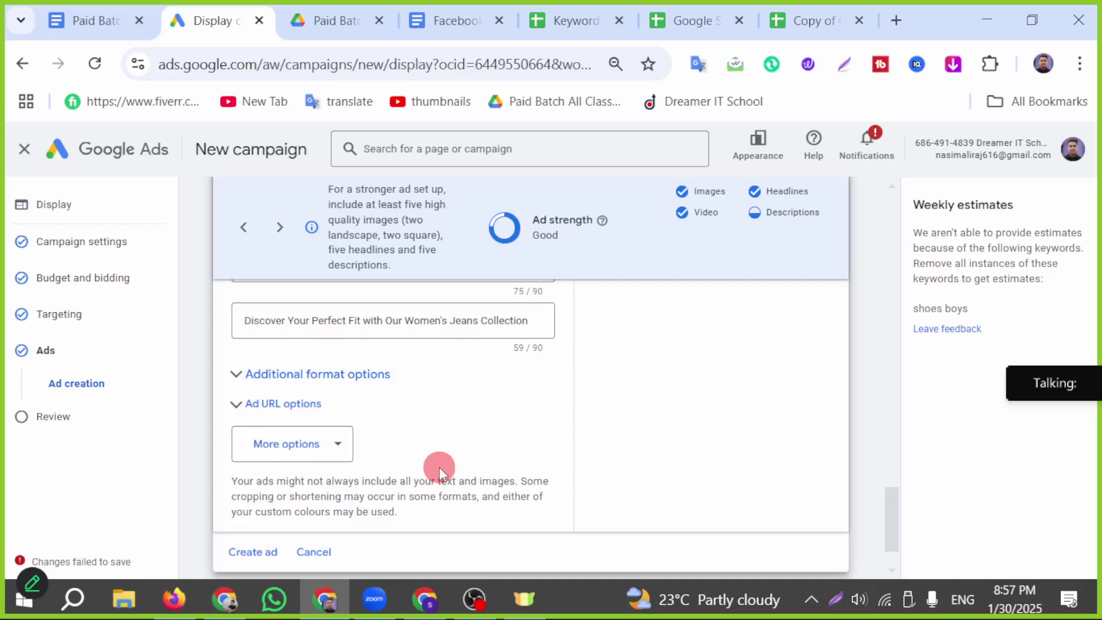
scroll(439, 467, up, 3)
scroll(439, 467, down, 3)
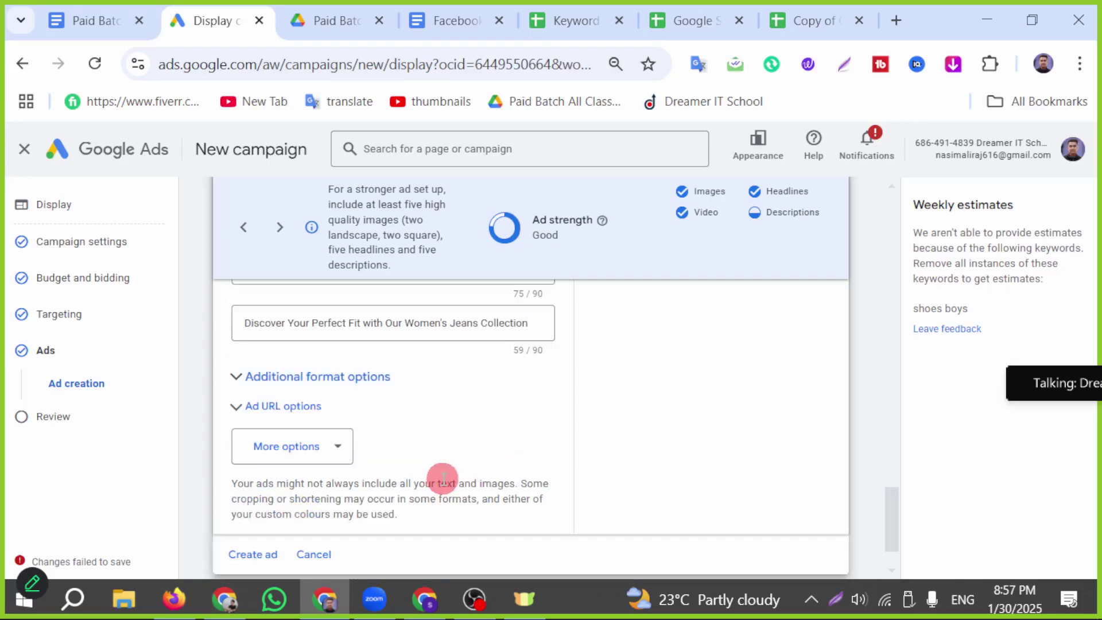
scroll(499, 419, up, 2)
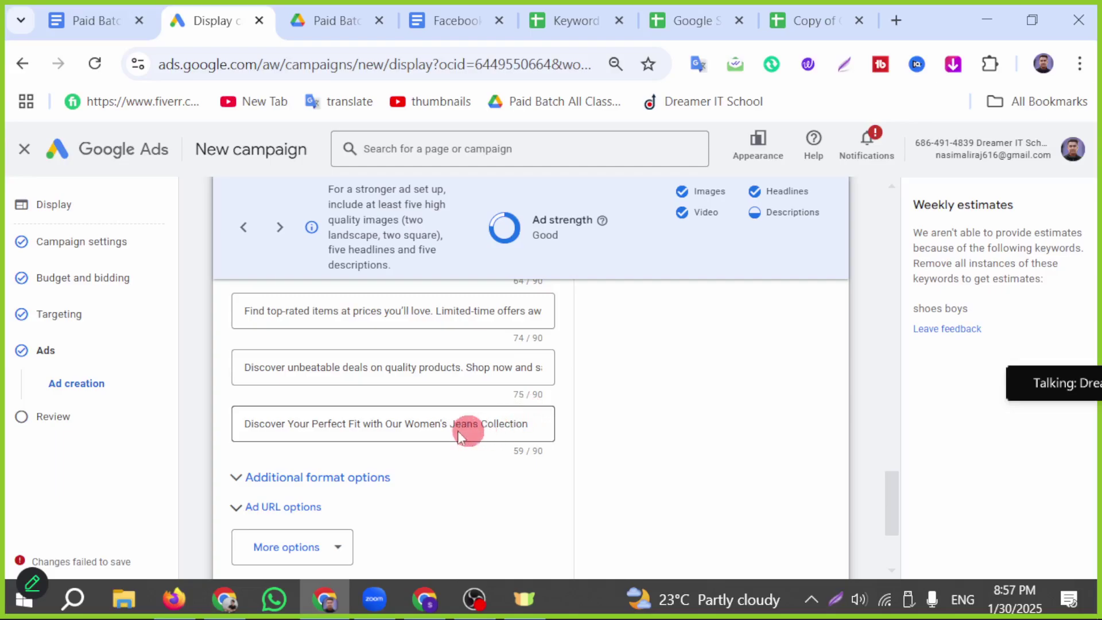
scroll(456, 432, up, 4)
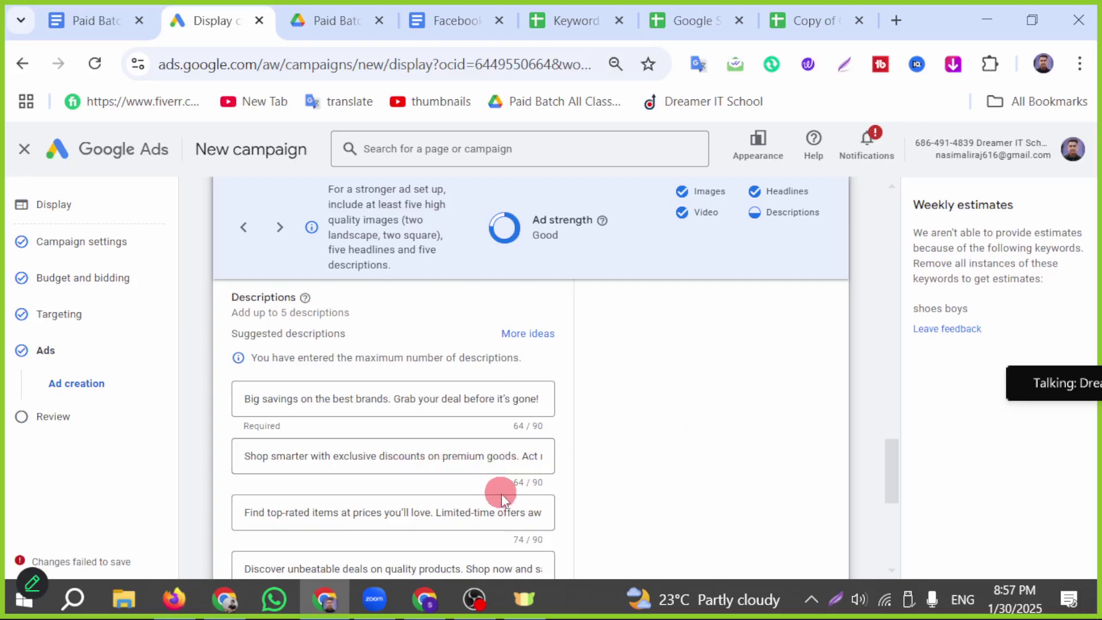
scroll(481, 505, down, 2)
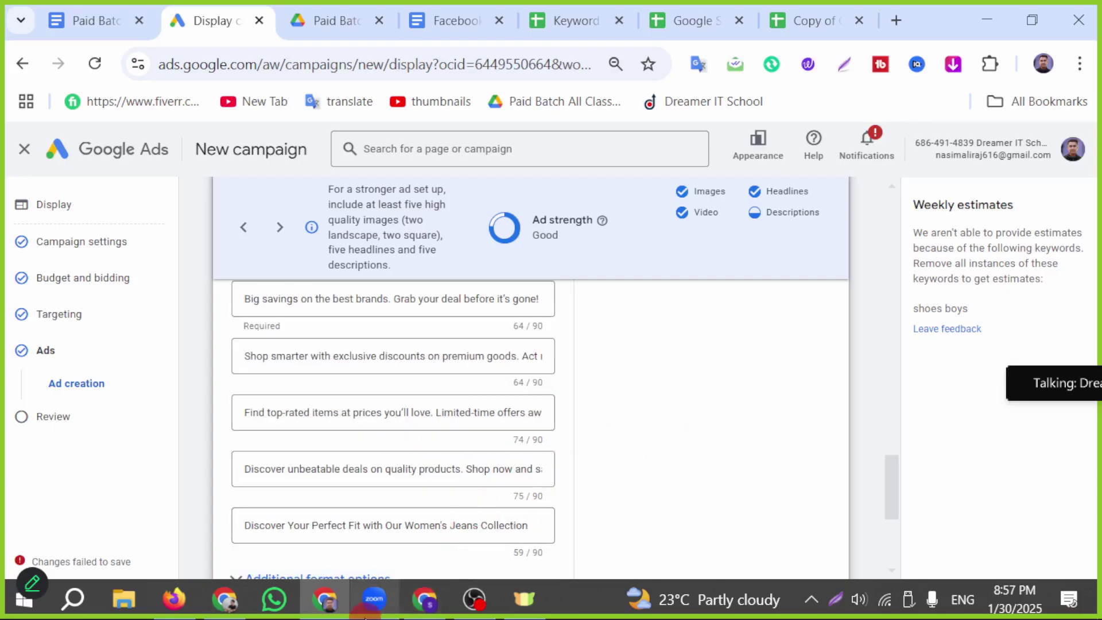
Switch back to DeepSeek and send the follow-up request "please onlye 80-85 caracter"
click(223, 599)
click(389, 482)
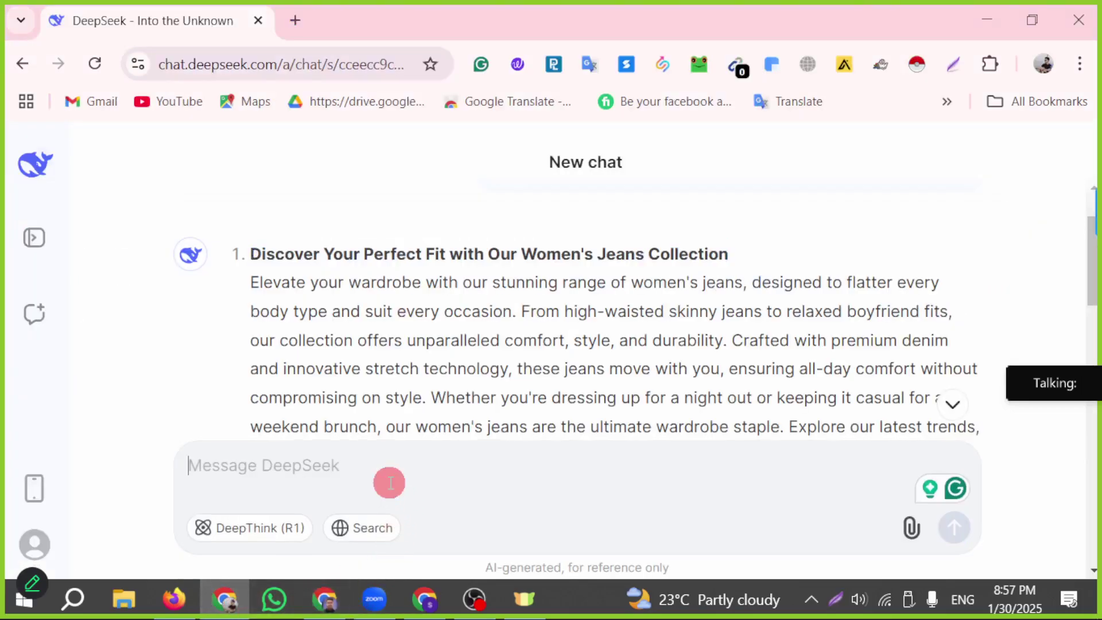
text(plea)
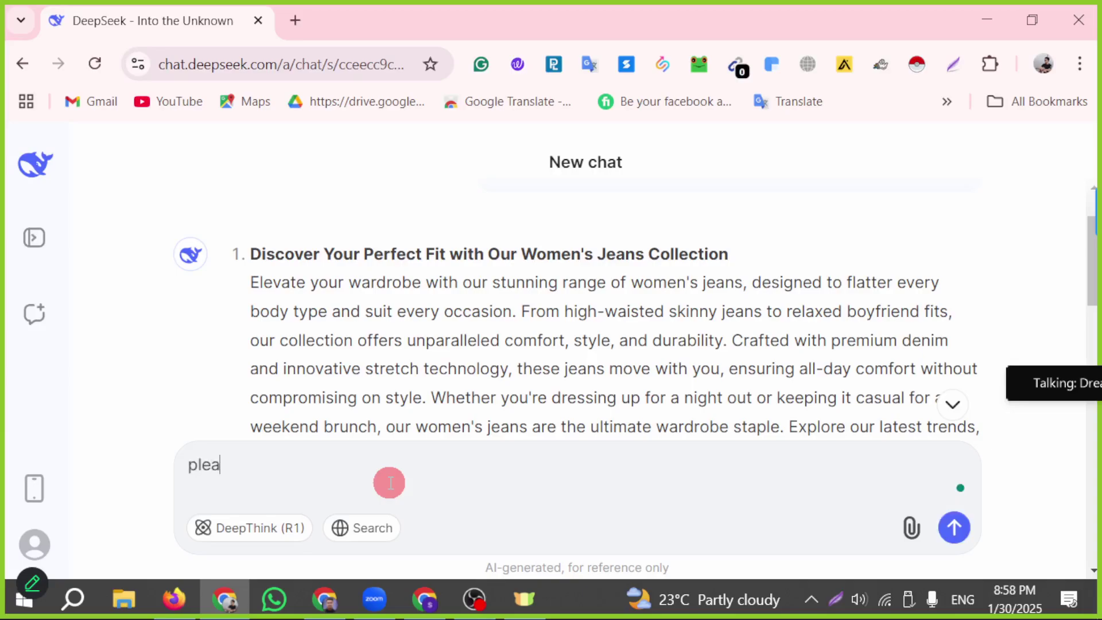
text(se o)
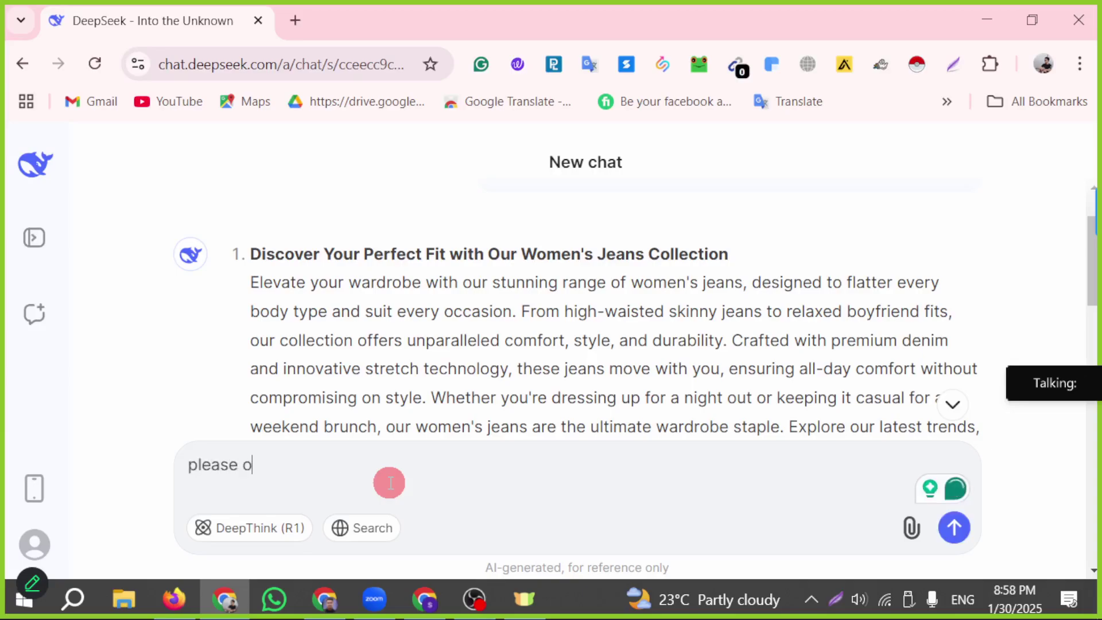
text(nlye )
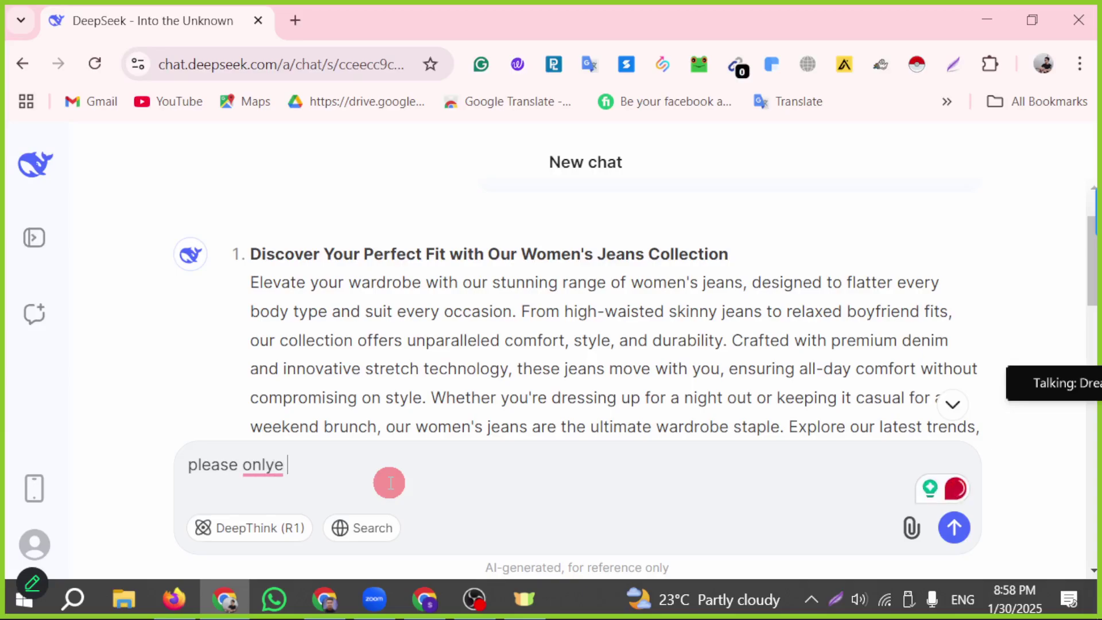
text(80-85 caracter)
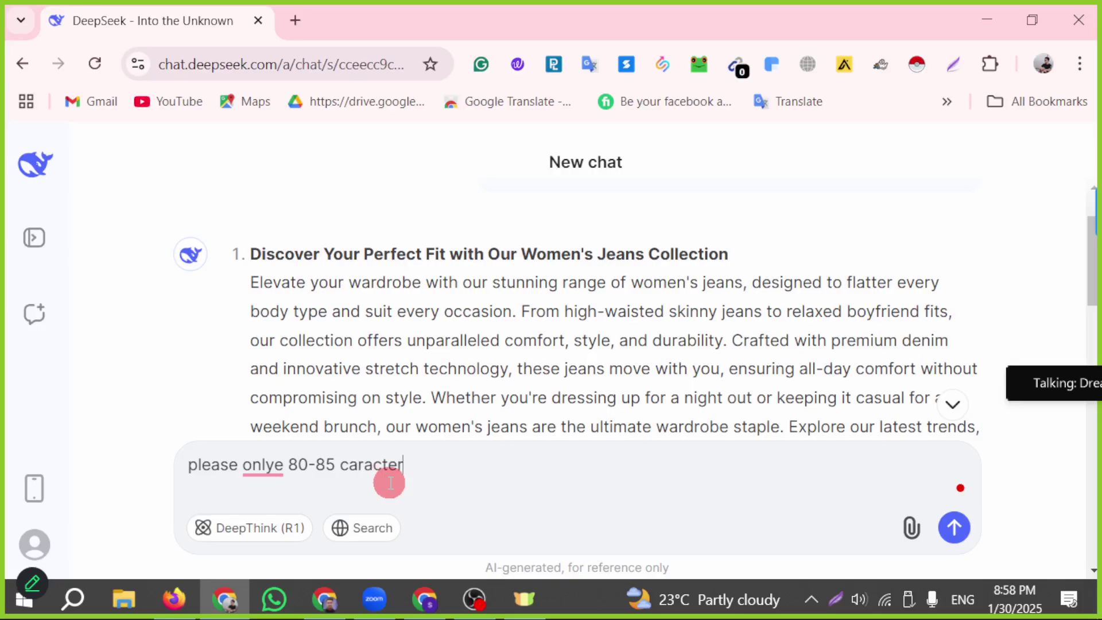
key(Return)
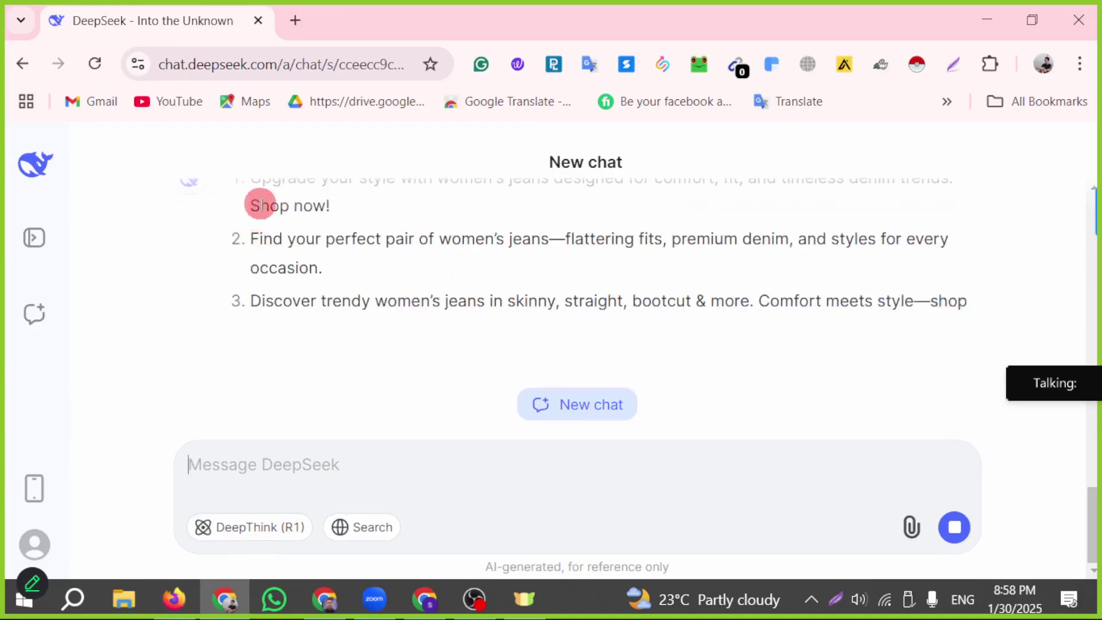
Replace the fifth Google Ads description with DeepSeek's first suggestion, "Upgrade your style with women's jeans designed for comfort, fit, and timeless denim trends. Shop now!"
drag(248, 218, 342, 257)
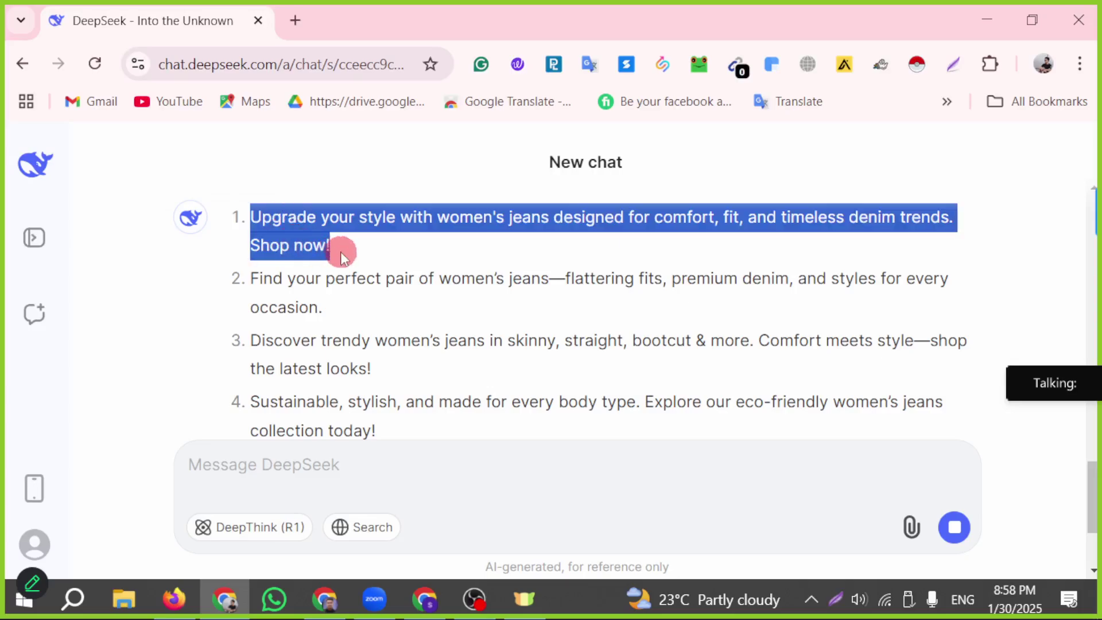
click(325, 598)
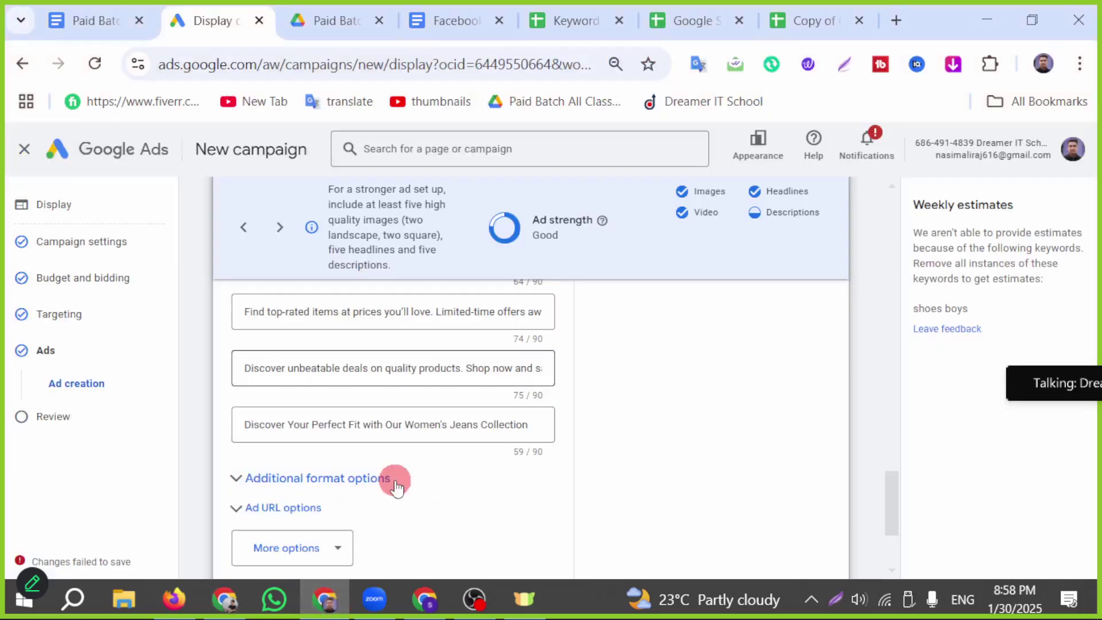
triple_click(315, 423)
key(ctrl+v)
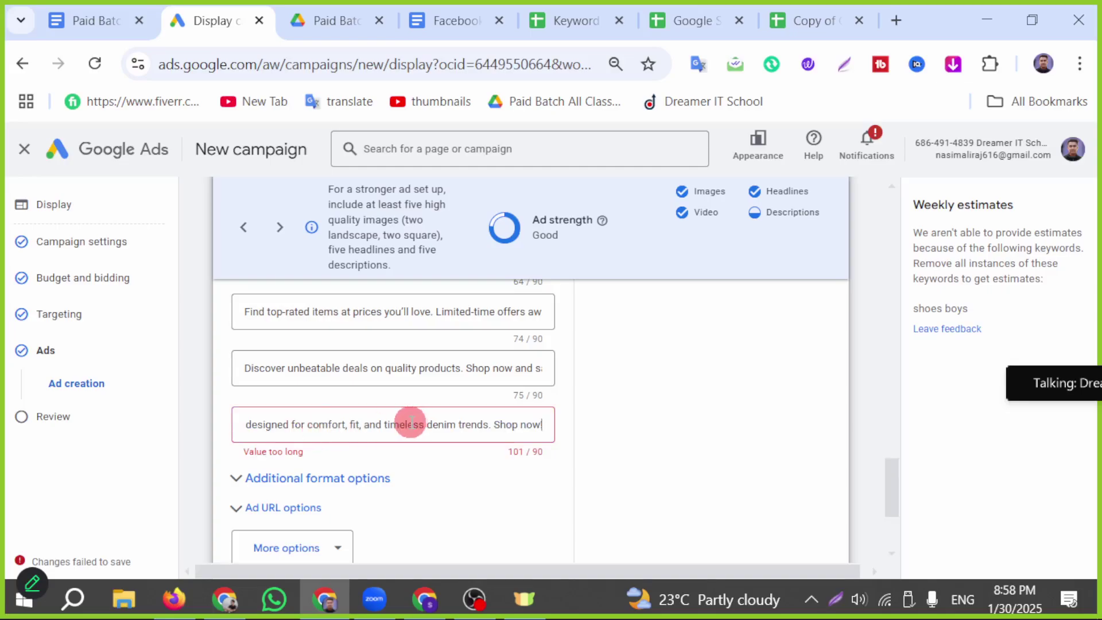
Shorten the fifth description by removing "Shop now!" and the final full stop so it ends with "timeless denim trends"
scroll(411, 423, up, 2)
drag(489, 528, 567, 526)
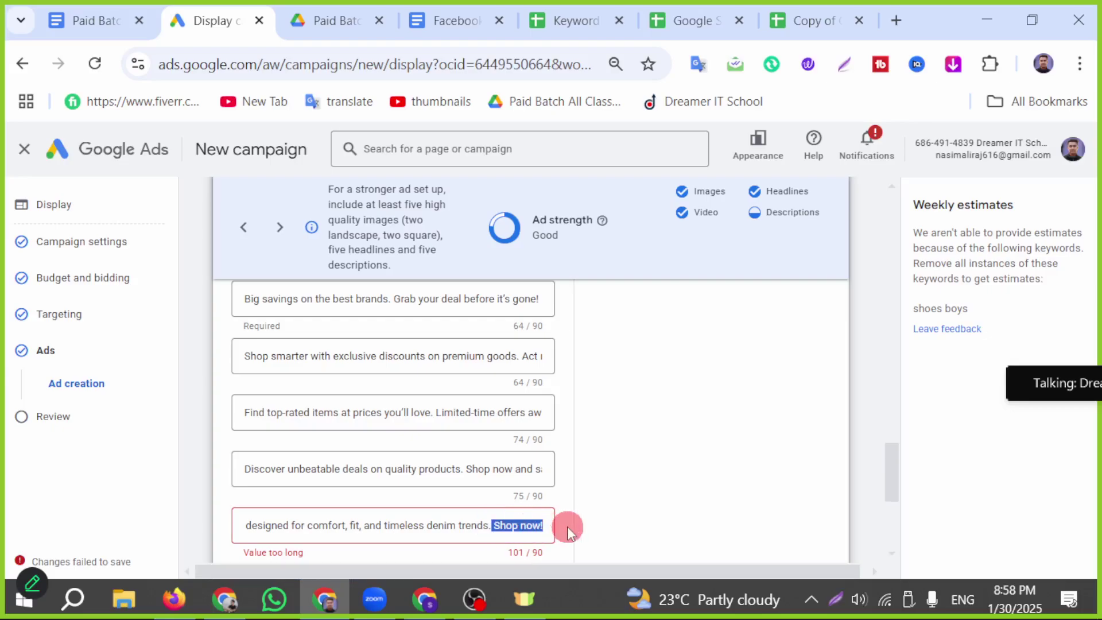
key(BackSpace)
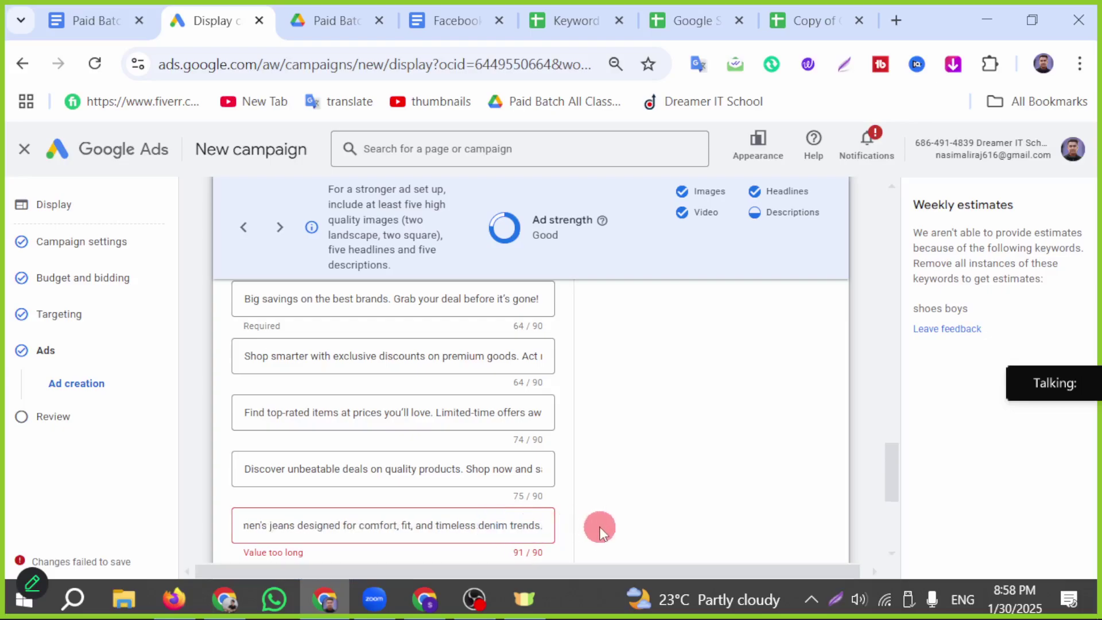
key(BackSpace)
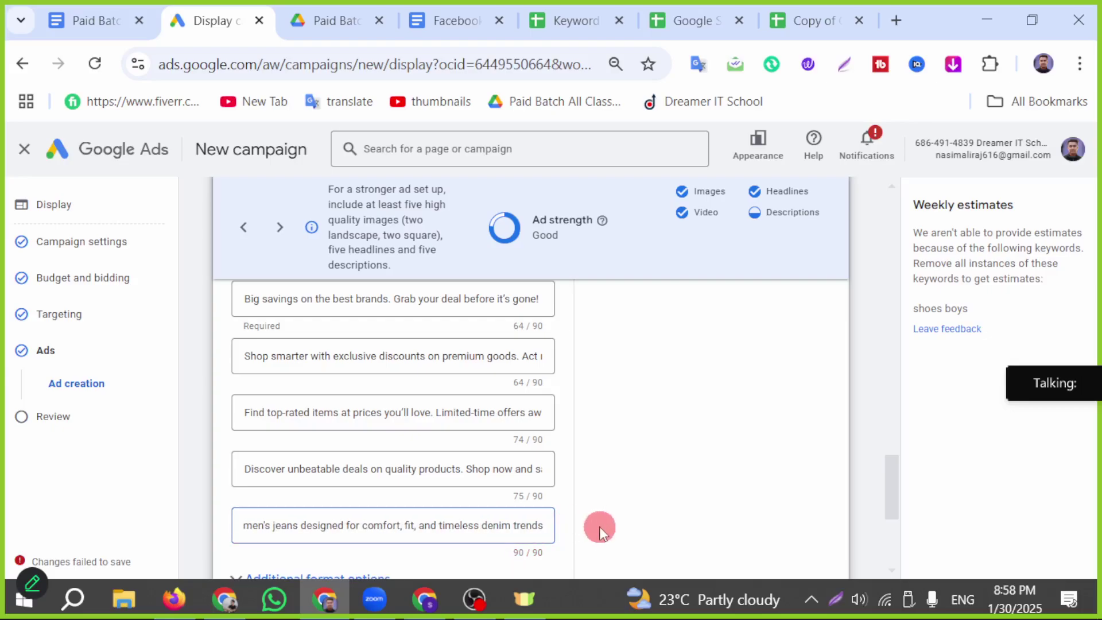
click(443, 459)
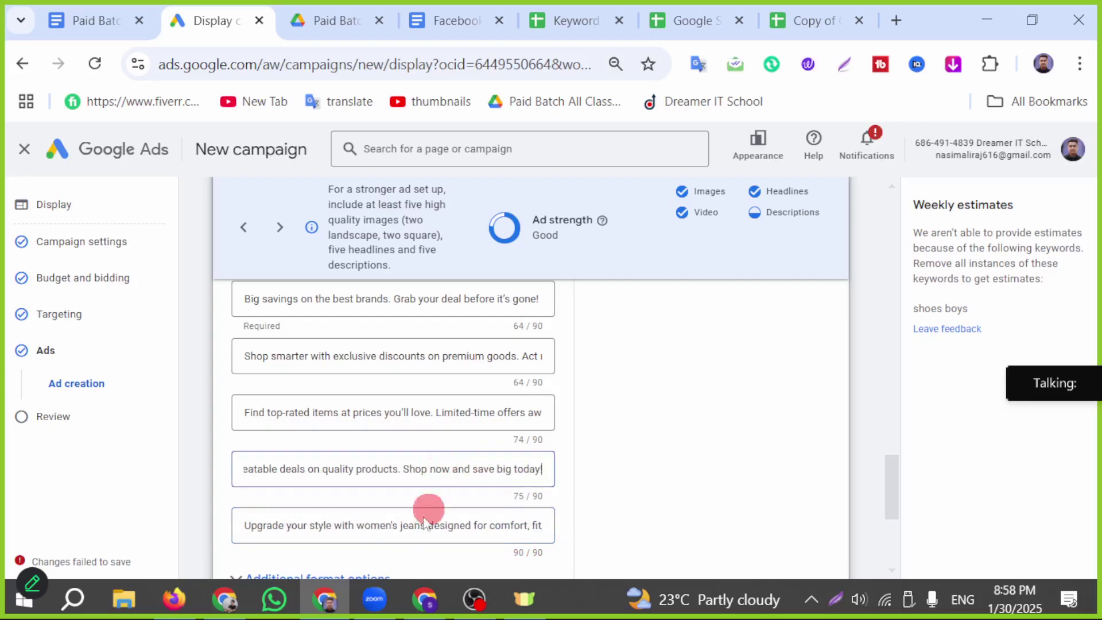
Replace the first description with DeepSeek's second suggestion, "Find your perfect pair of women's jeans—flattering fits, premium denim, and styles for every occasion"
click(227, 600)
click(484, 363)
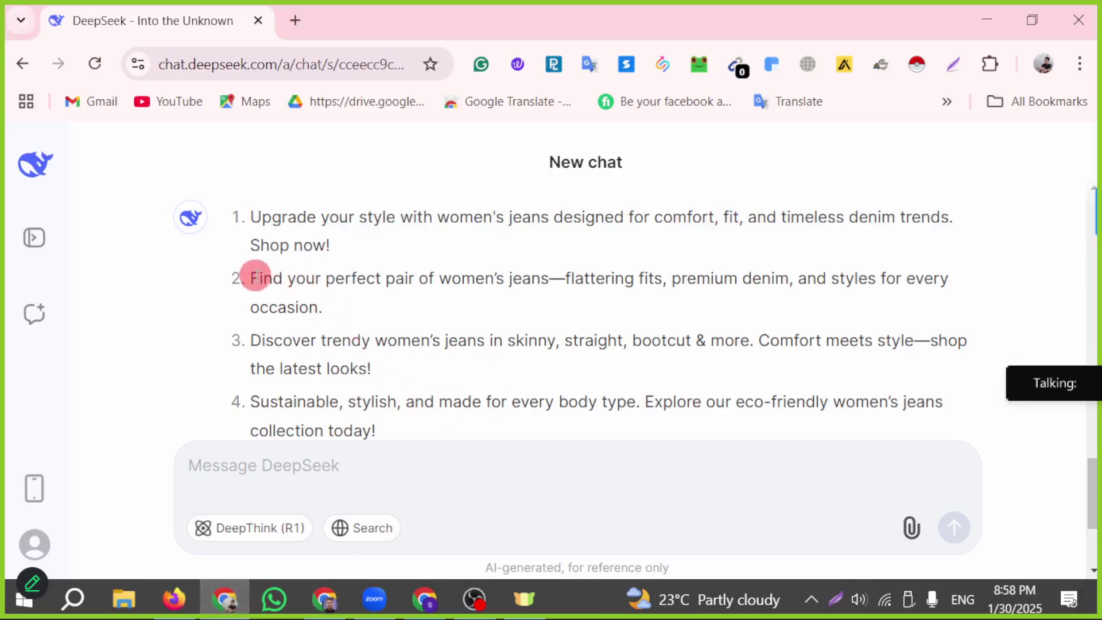
drag(255, 275, 315, 319)
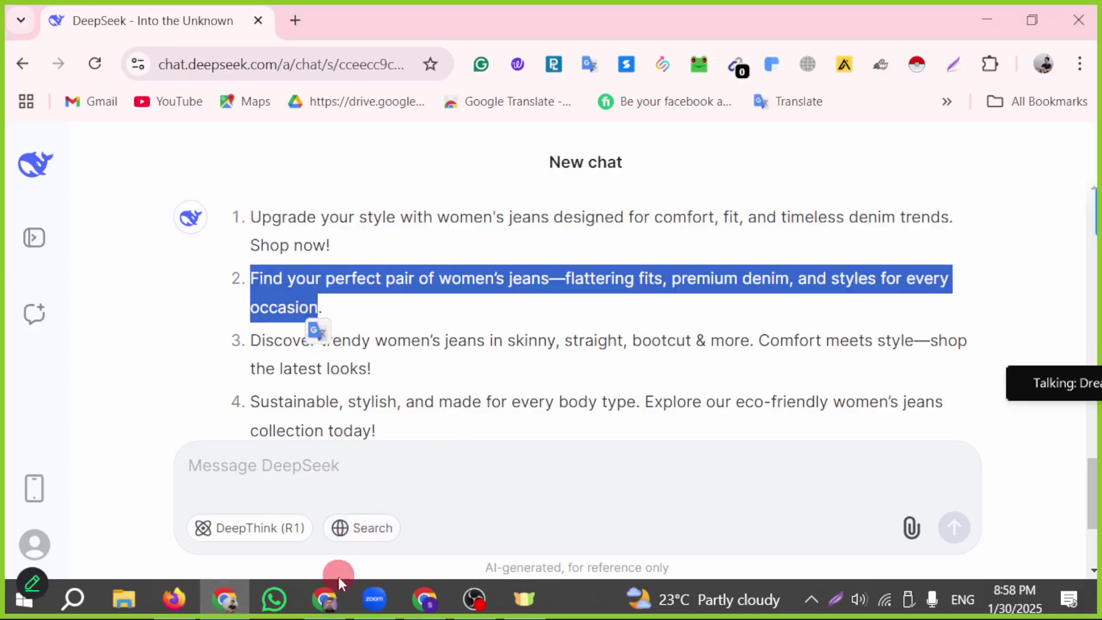
click(326, 596)
click(337, 300)
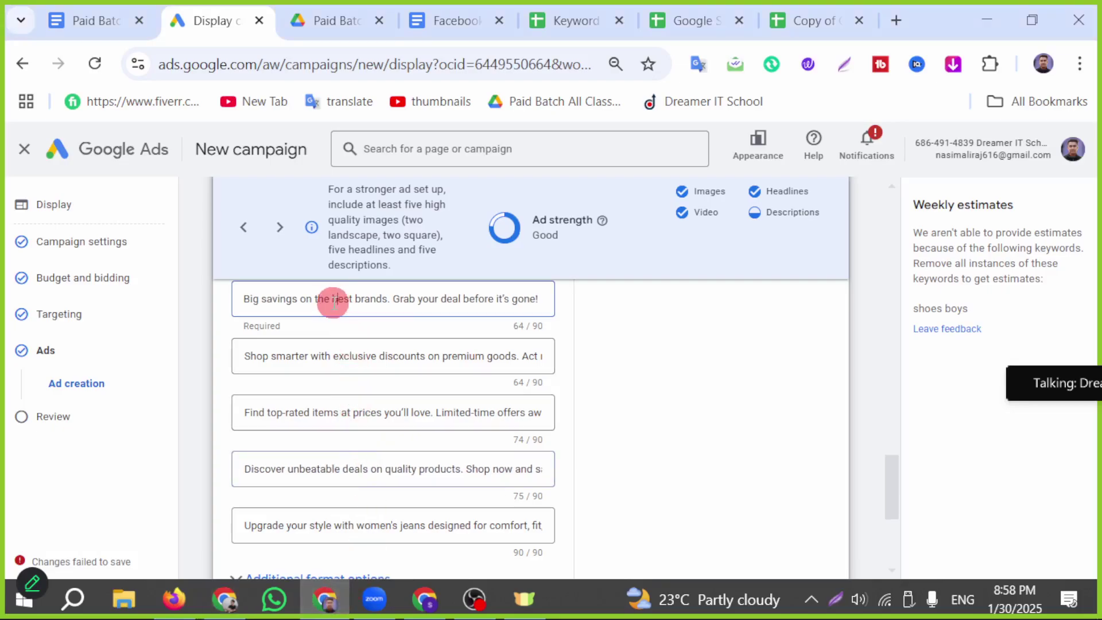
key(ctrl+a)
key(ctrl+v)
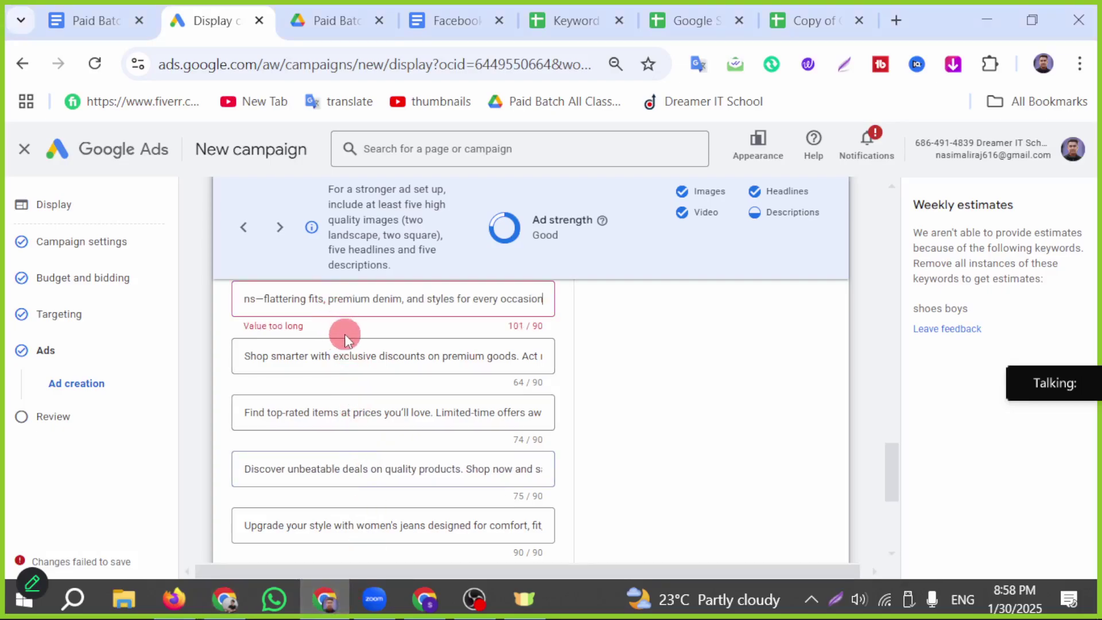
Trim the end of the first description so it finishes with "premium denim, and styles for e"
key(BackSpace)
key(BackSpace)
key(BackSpace)
key(BackSpace)
key(BackSpace)
key(BackSpace)
key(BackSpace)
key(BackSpace)
key(BackSpace)
key(BackSpace)
key(BackSpace)
key(BackSpace)
key(BackSpace)
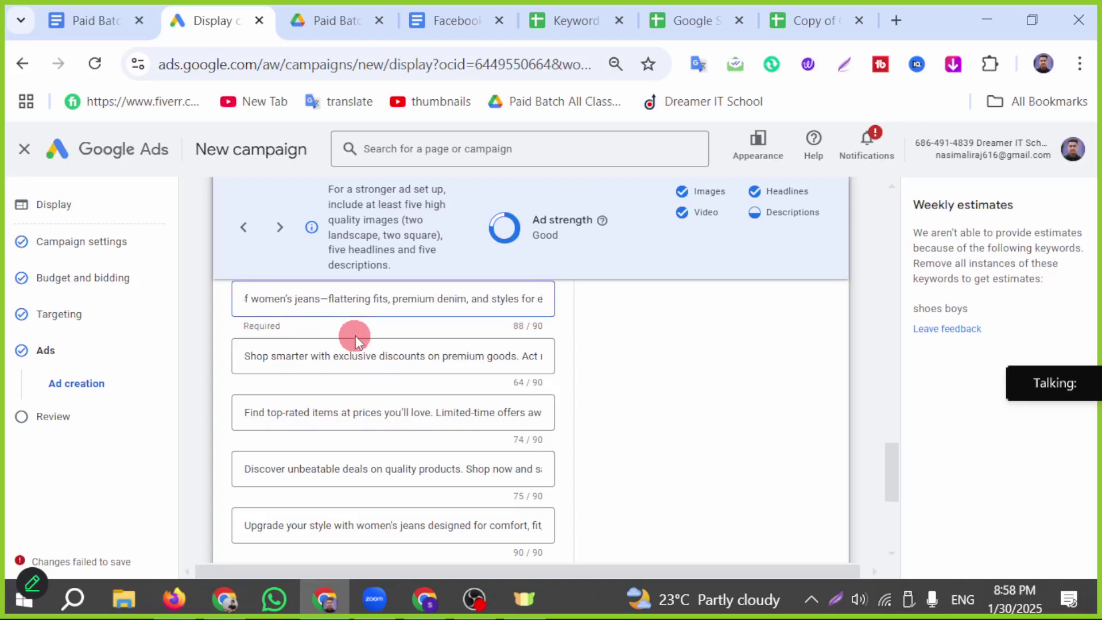
click(685, 360)
Expand the additional format options to view them, collapse them again, and return to the descriptions
scroll(459, 445, down, 3)
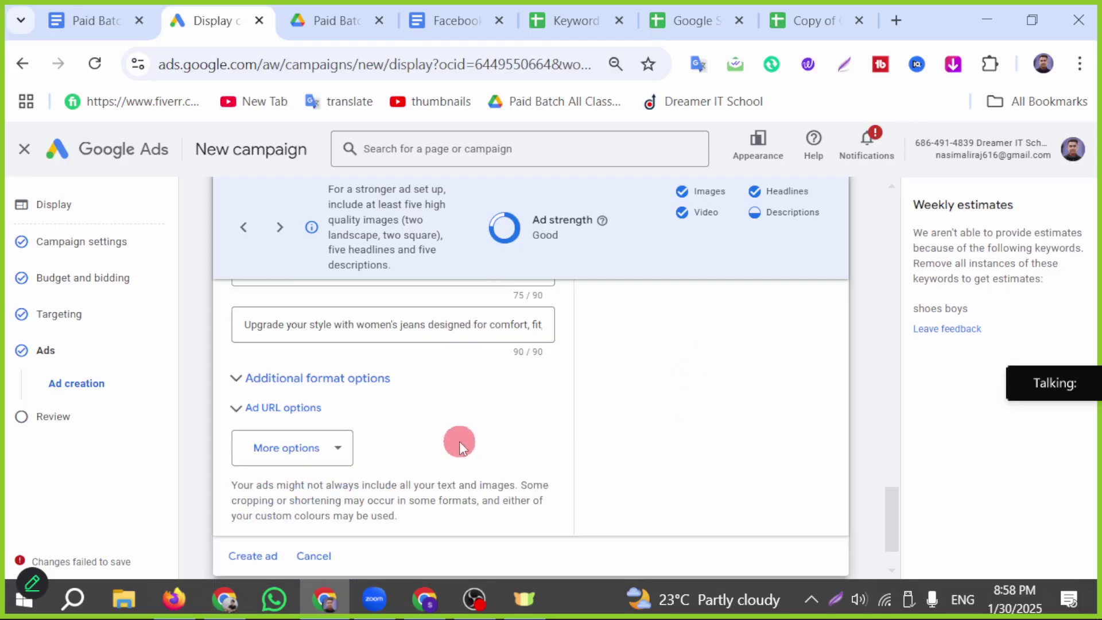
click(301, 378)
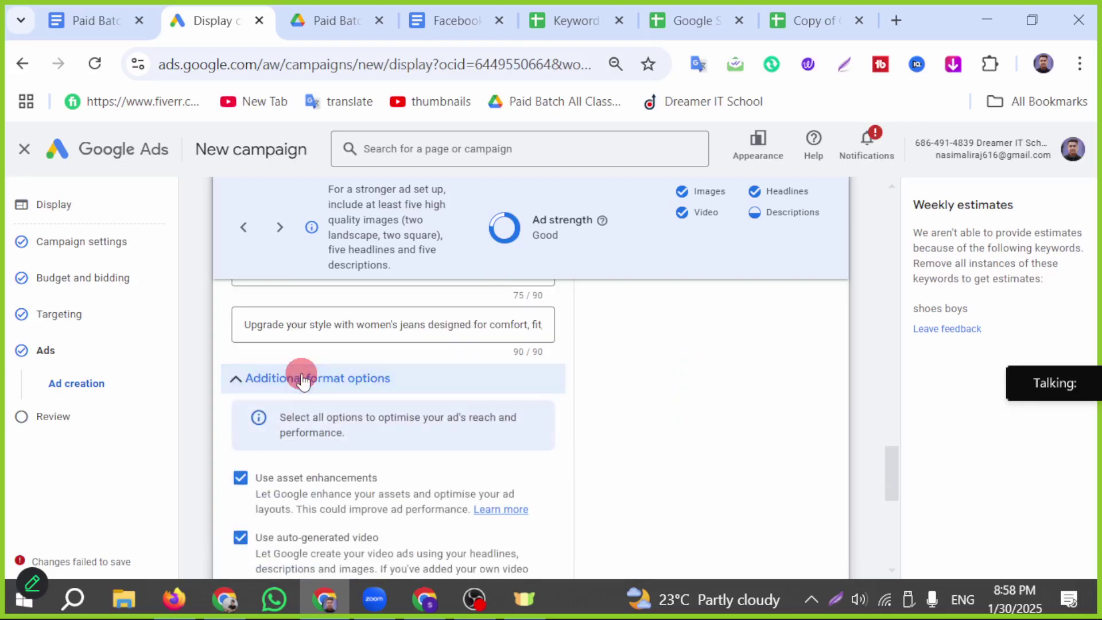
click(300, 378)
scroll(402, 401, up, 3)
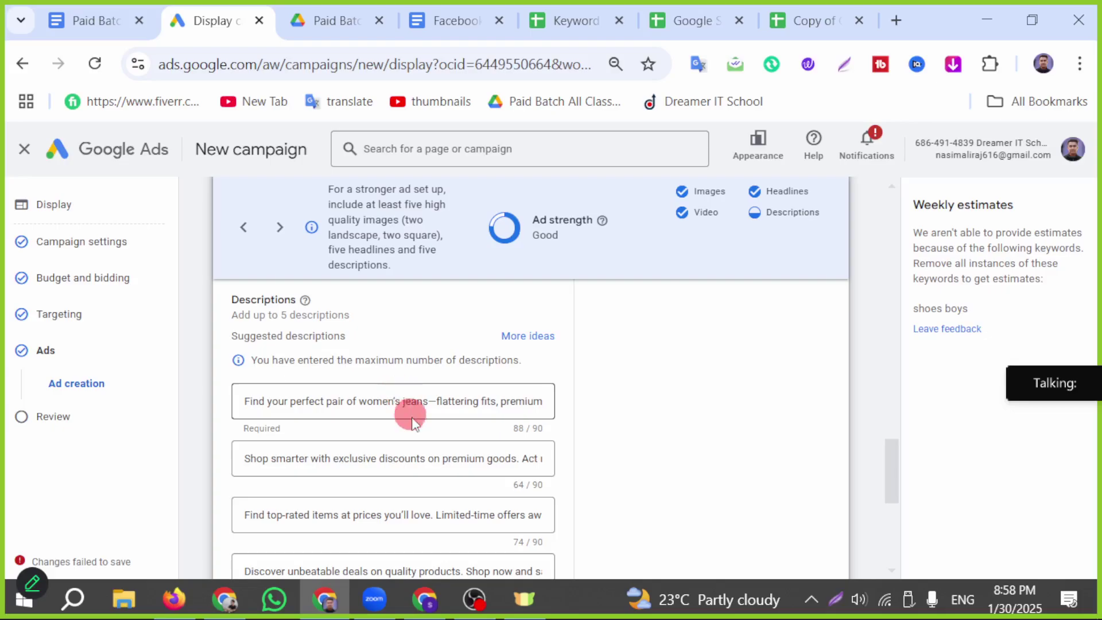
Open more ideas for descriptions and deselect all five descriptions chosen for the ad
click(516, 336)
click(658, 443)
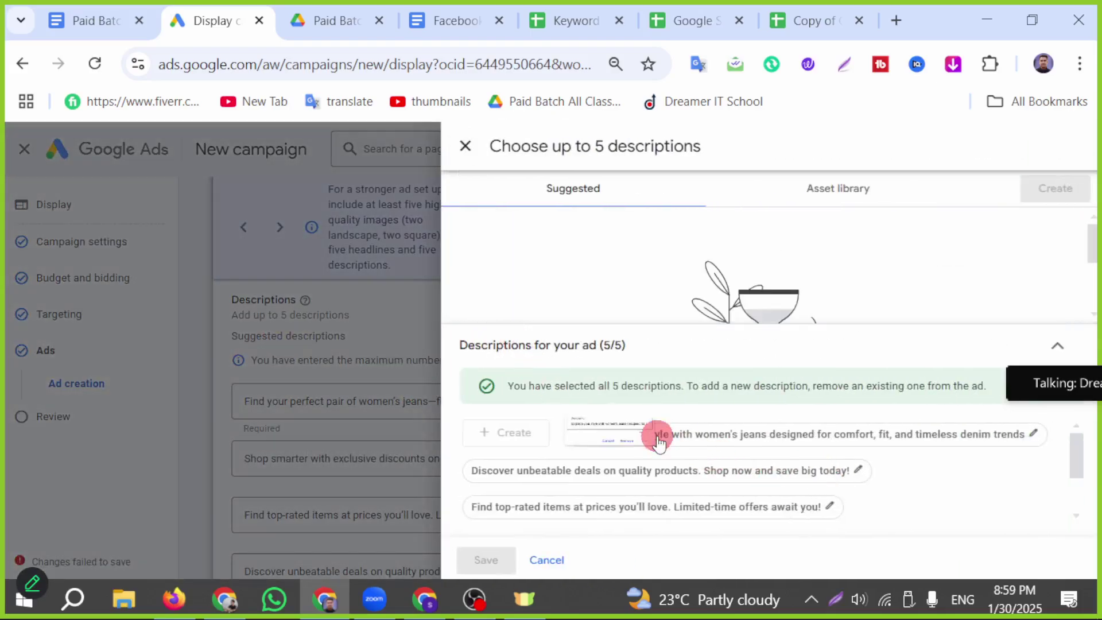
click(748, 493)
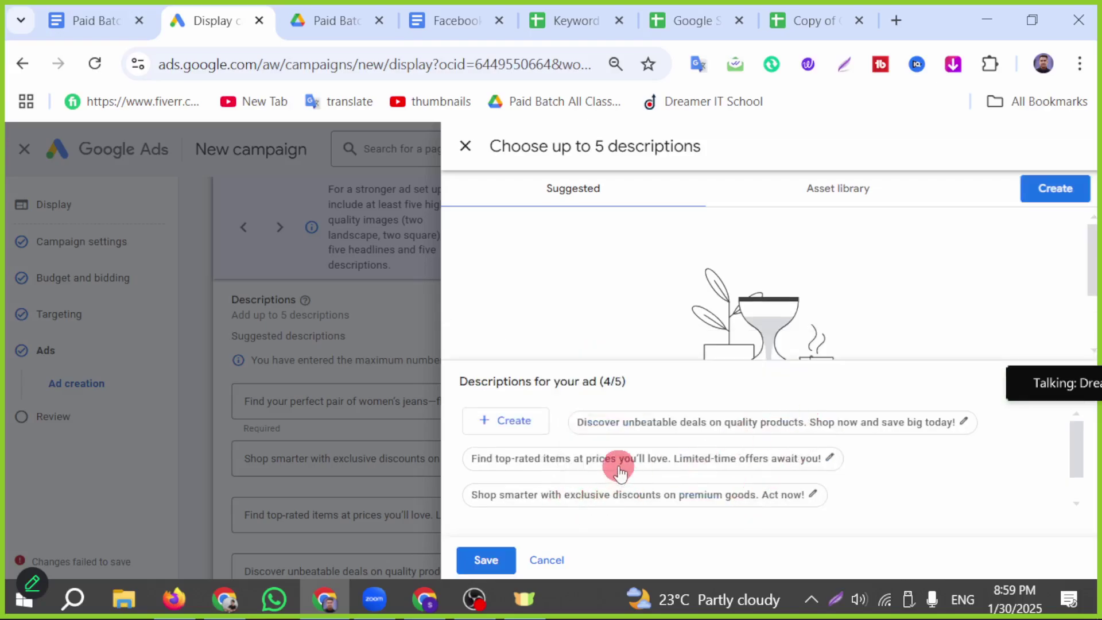
click(616, 462)
click(645, 491)
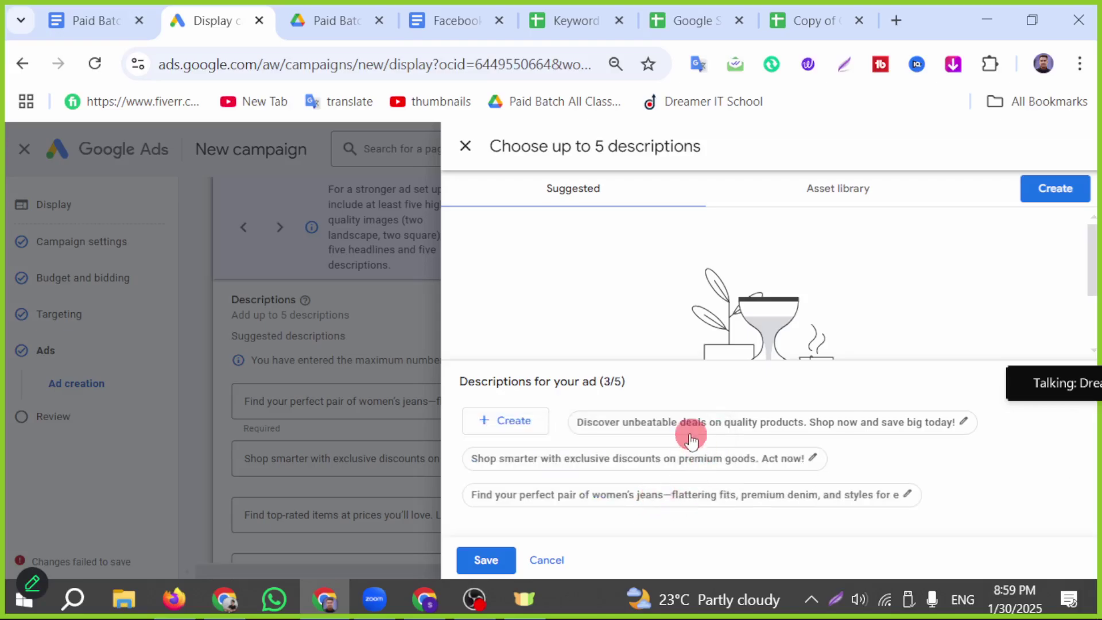
click(691, 438)
click(732, 481)
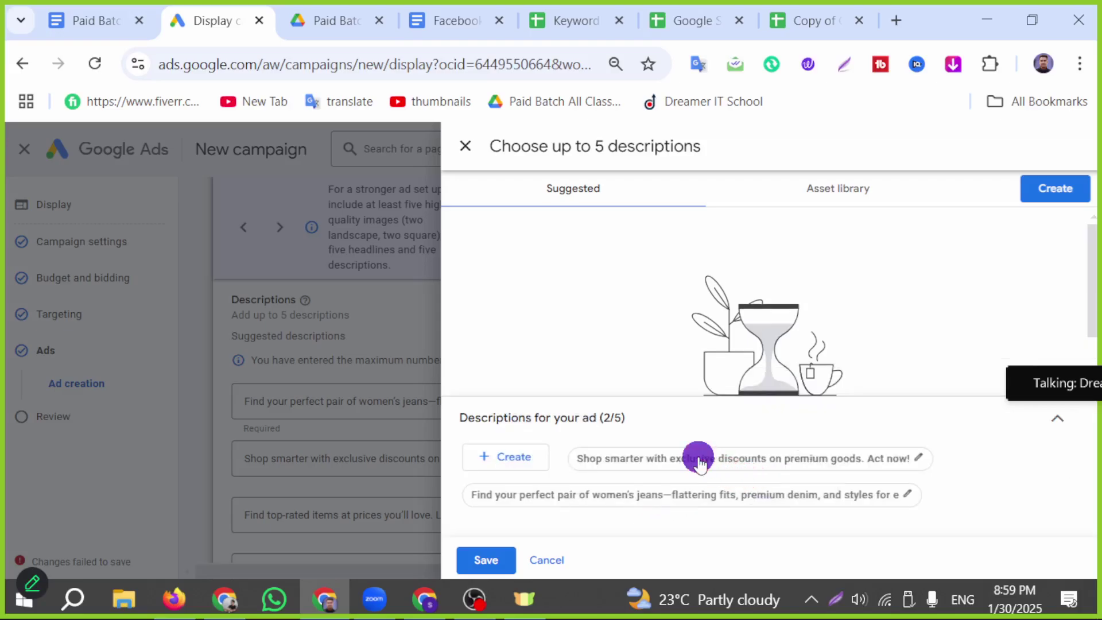
click(699, 462)
click(756, 491)
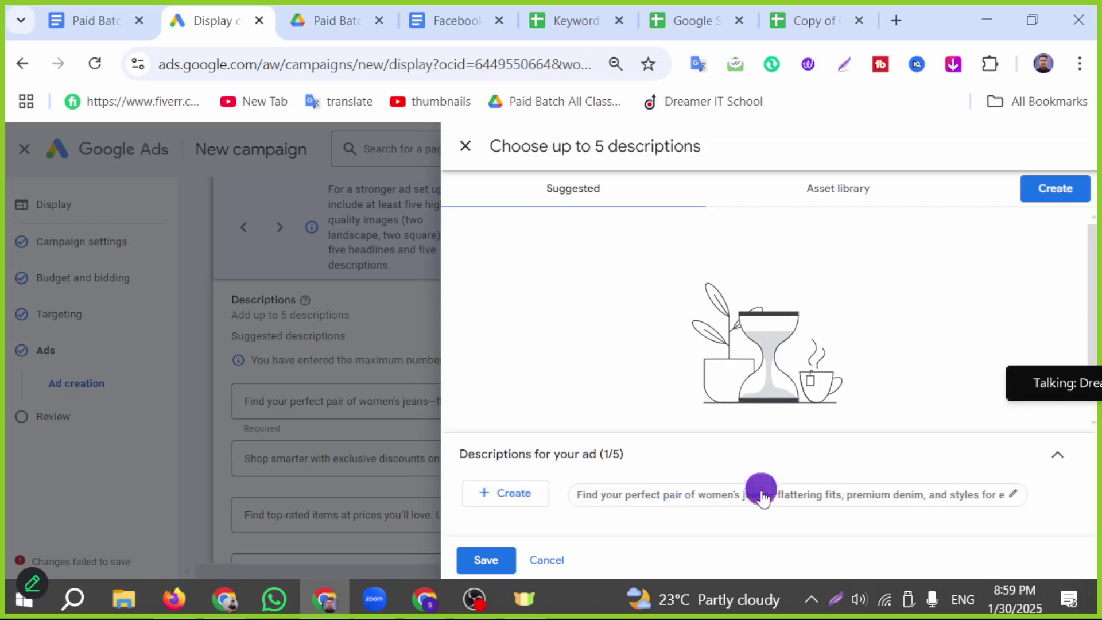
click(696, 497)
click(760, 490)
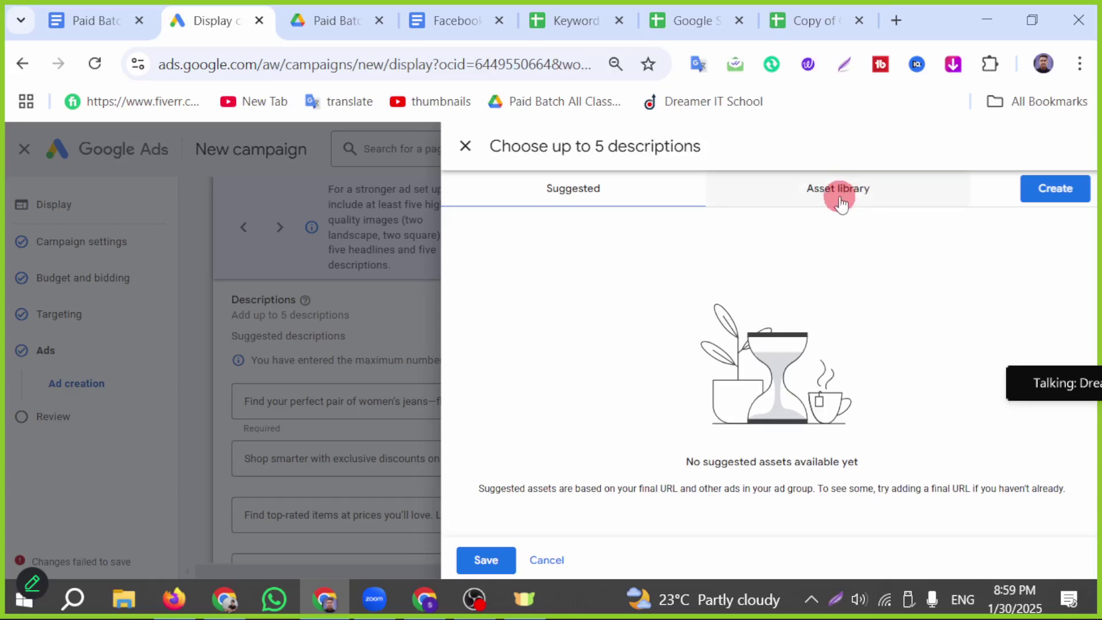
Check the new text assets form without adding anything, and browse the description assets in the asset library
click(1025, 193)
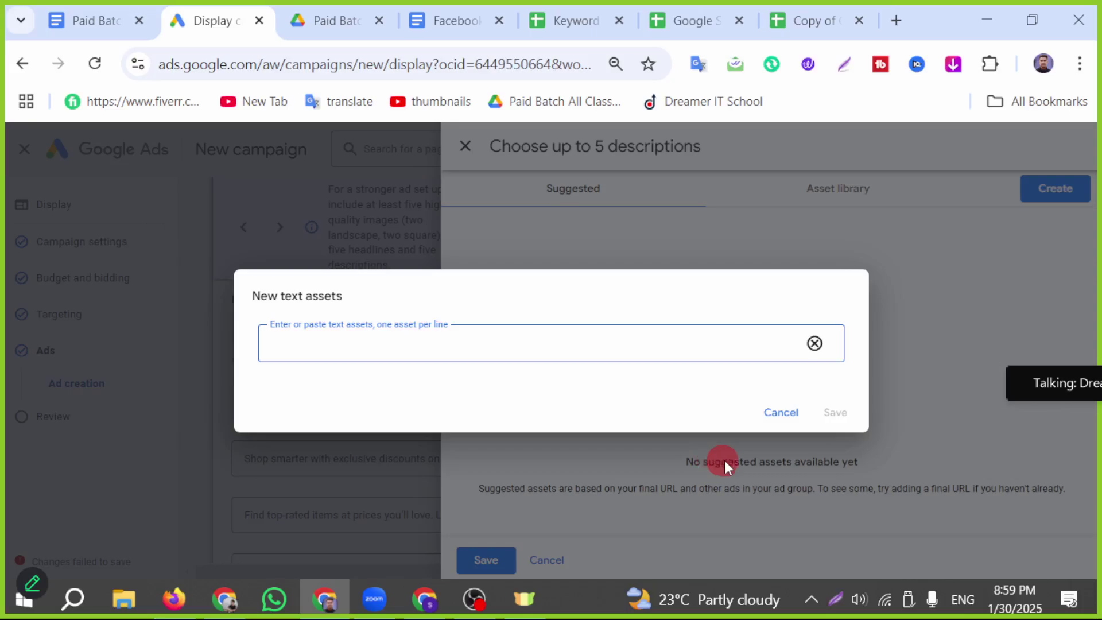
click(779, 426)
click(821, 192)
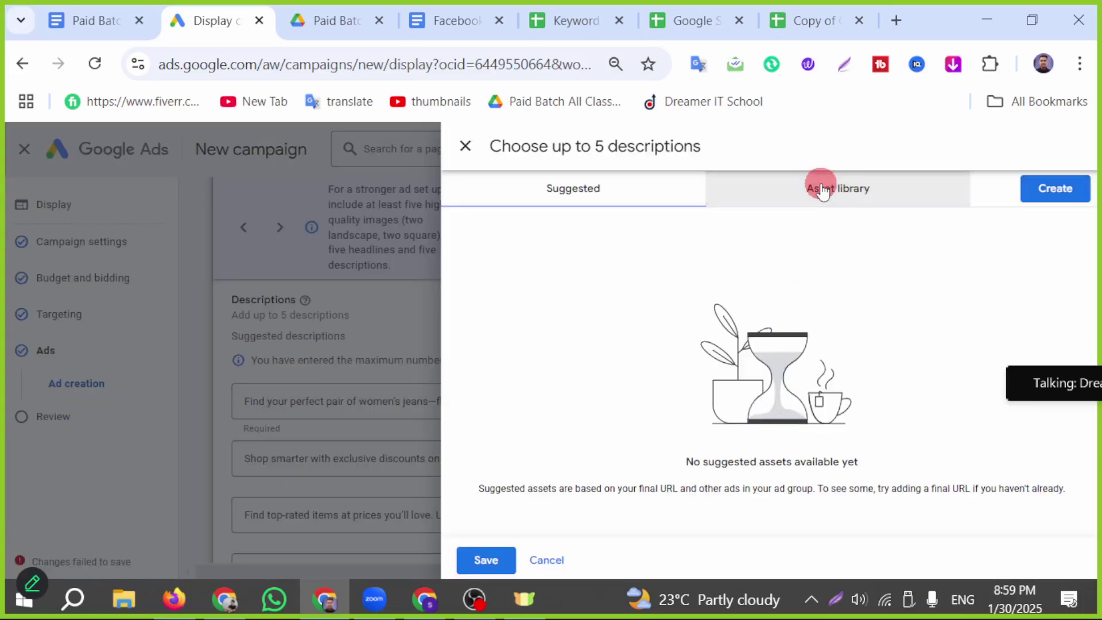
scroll(631, 460, down, 10)
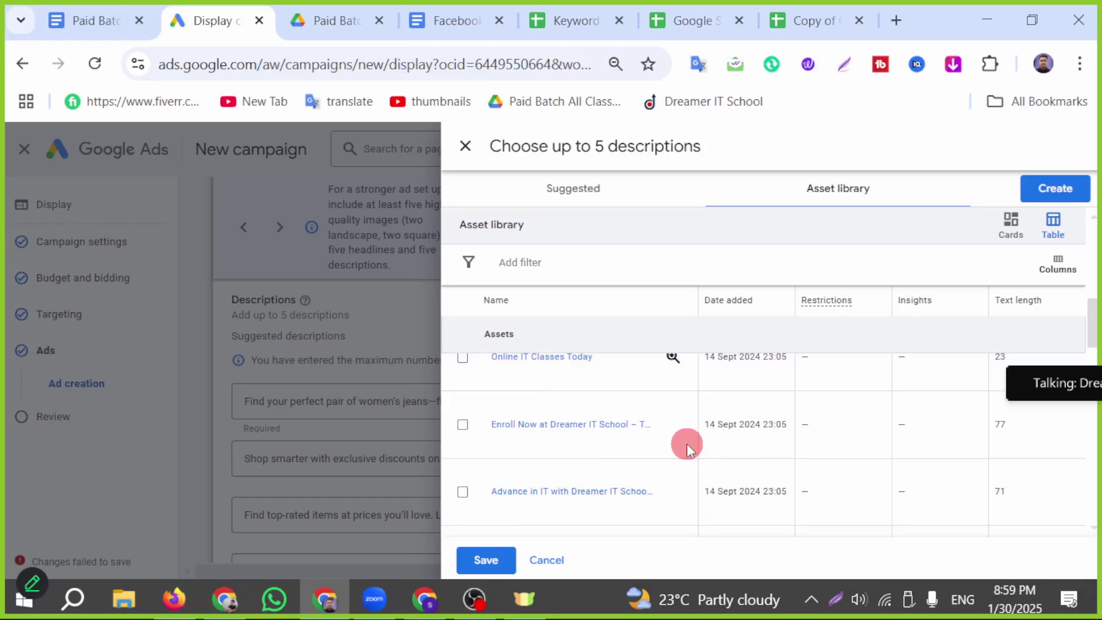
scroll(654, 453, up, 6)
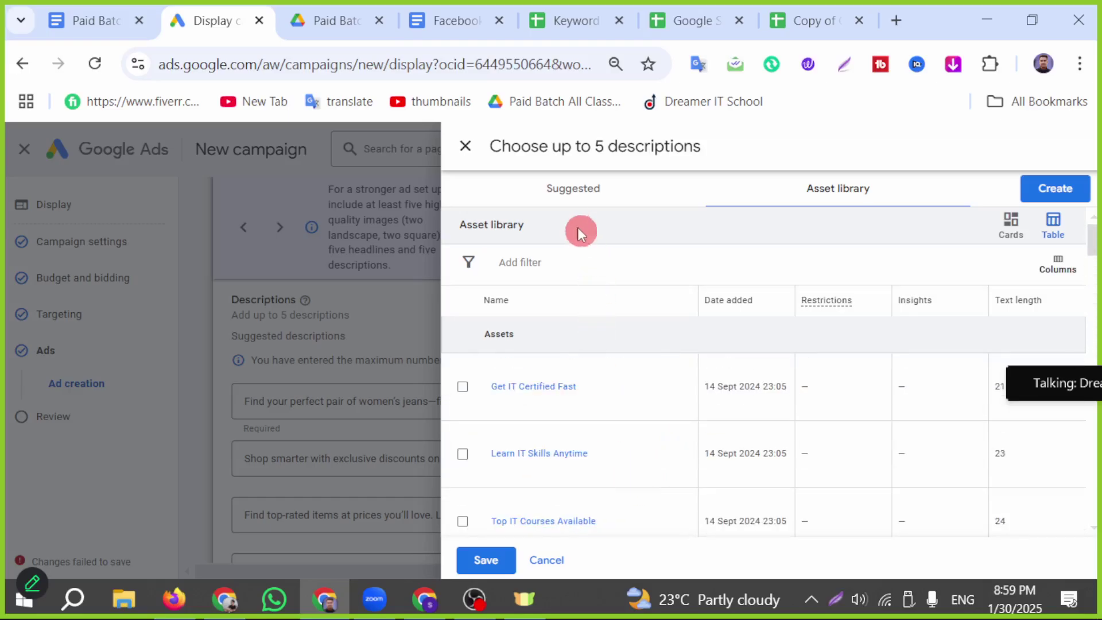
Return to the suggested descriptions and leave the description chooser without saving the changed selection
click(561, 190)
click(465, 147)
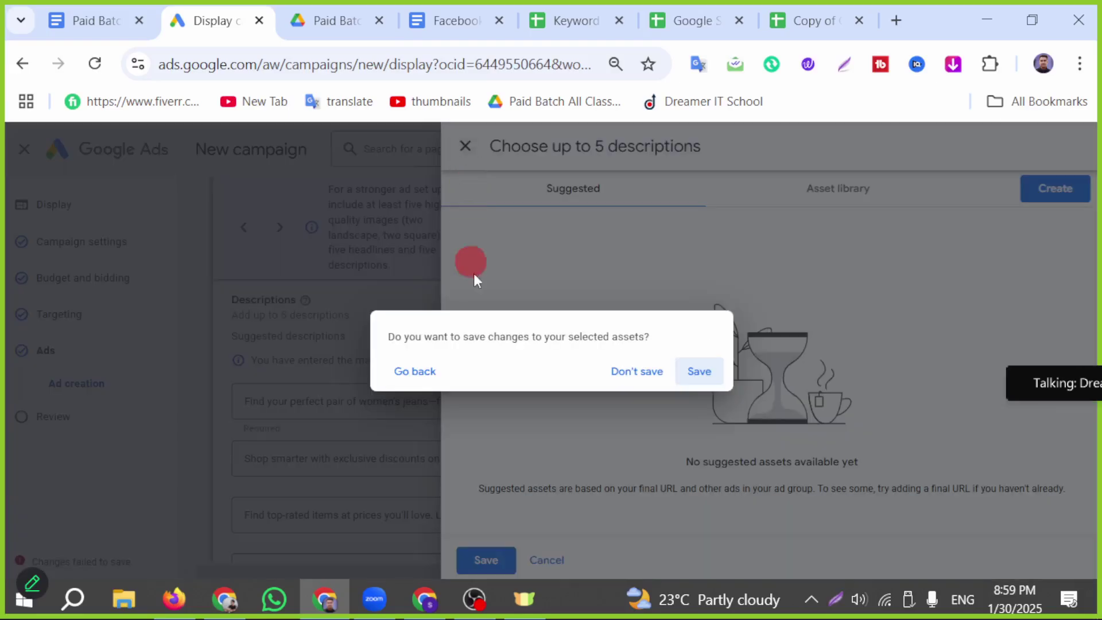
click(432, 369)
click(541, 553)
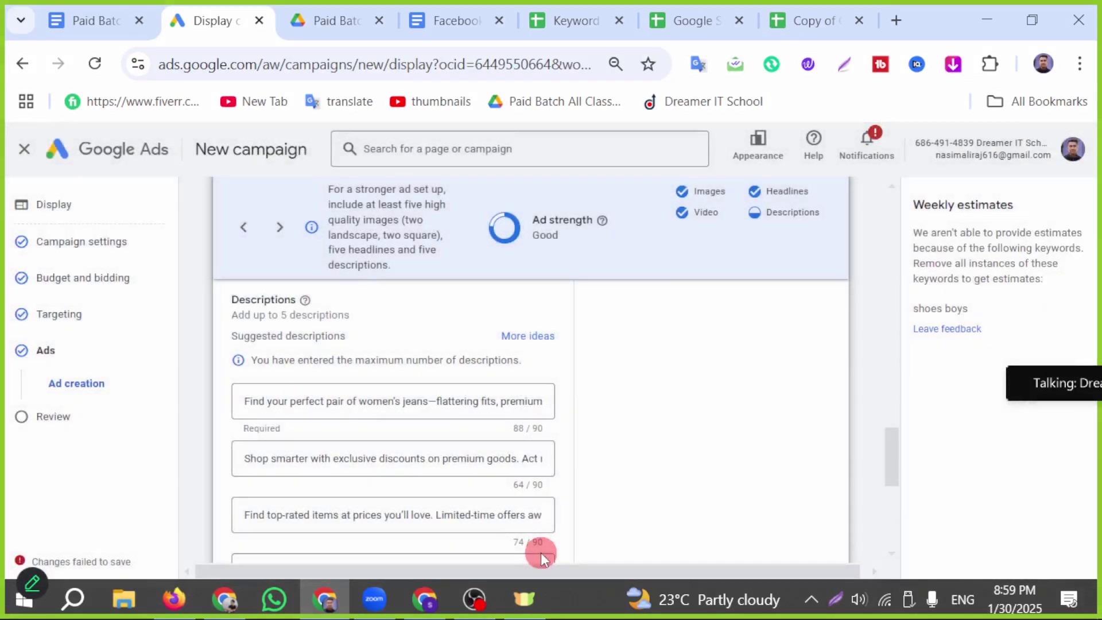
scroll(373, 397, down, 6)
scroll(377, 412, down, 2)
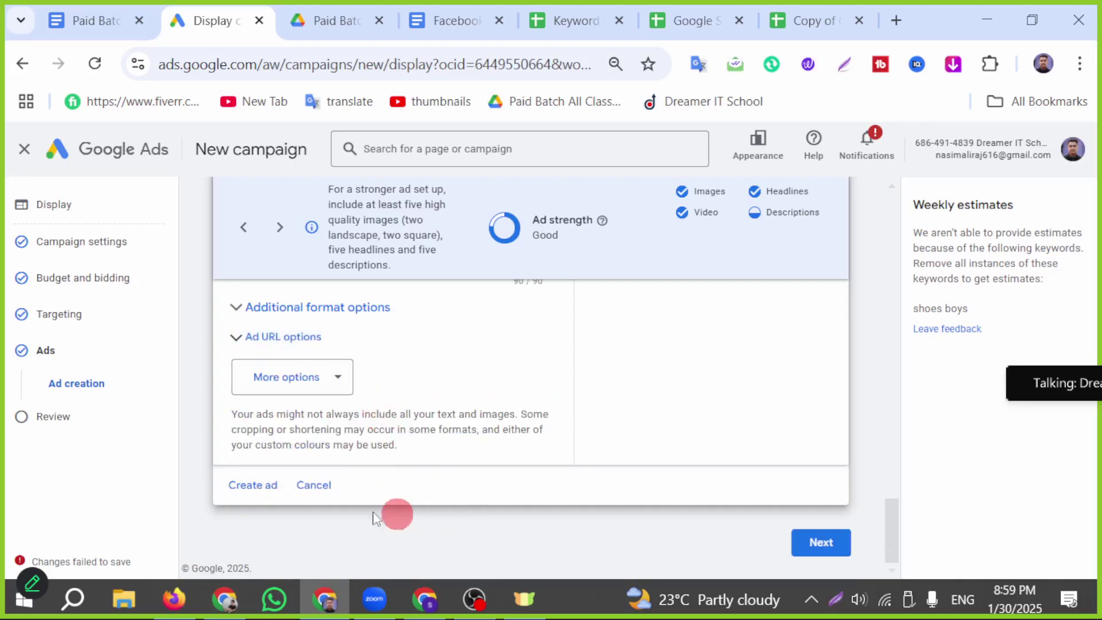
click(313, 386)
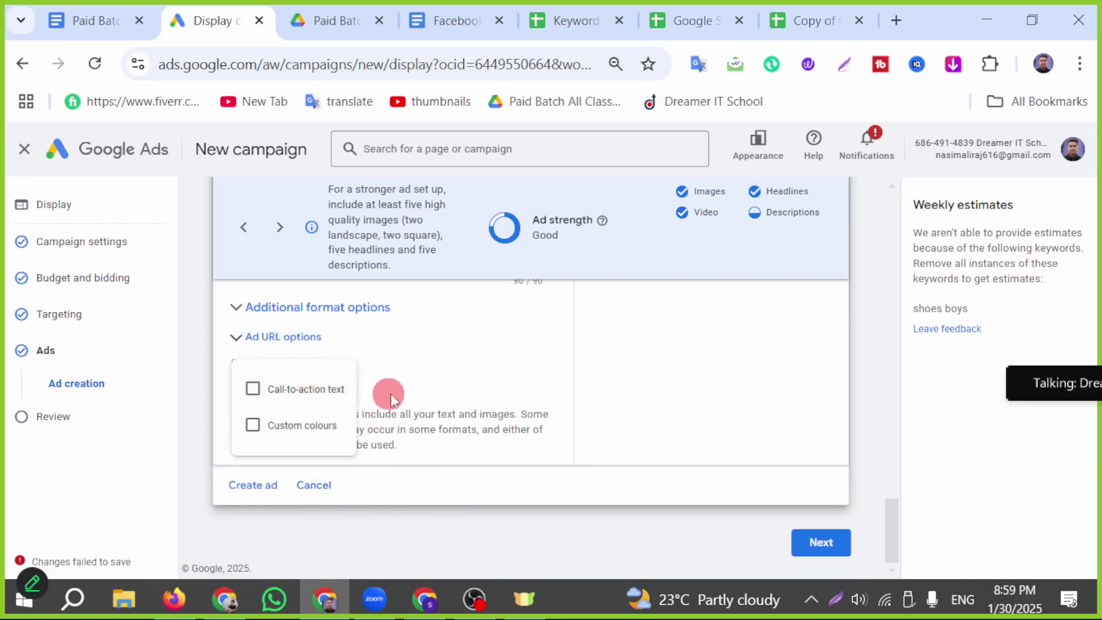
click(332, 389)
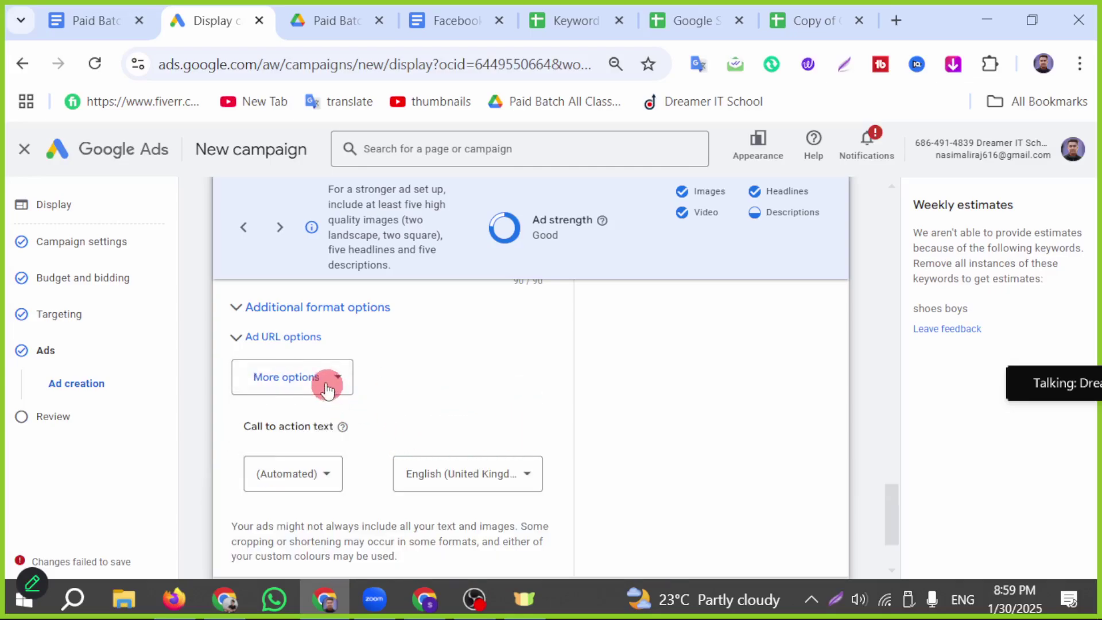
click(328, 379)
click(331, 385)
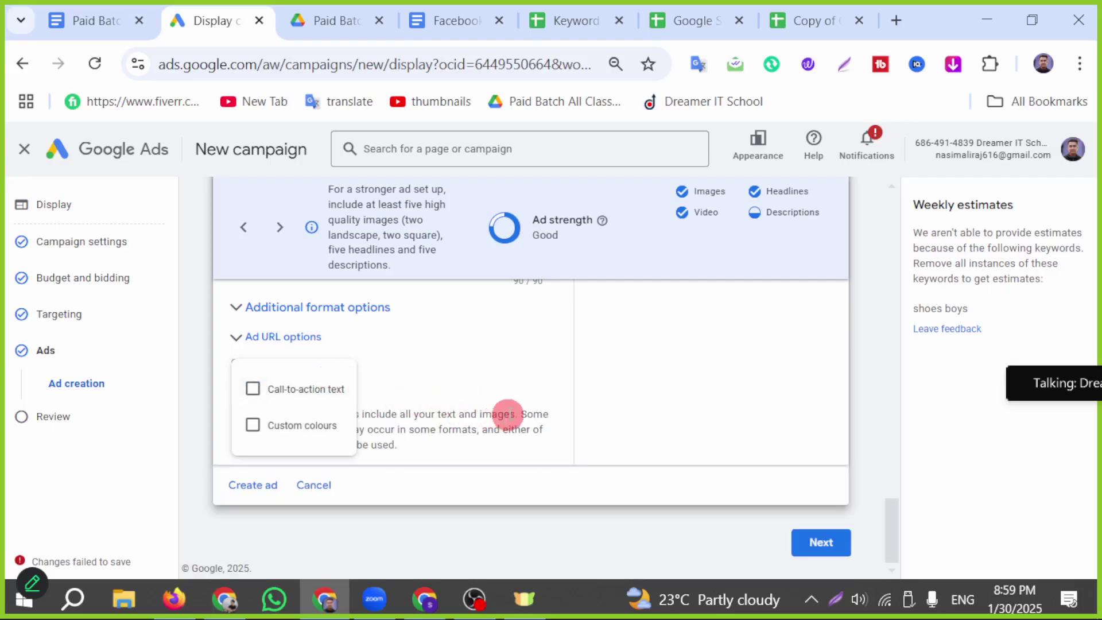
click(491, 405)
Enable the call-to-action text option for the ad and set the call to action to Shop now
click(300, 385)
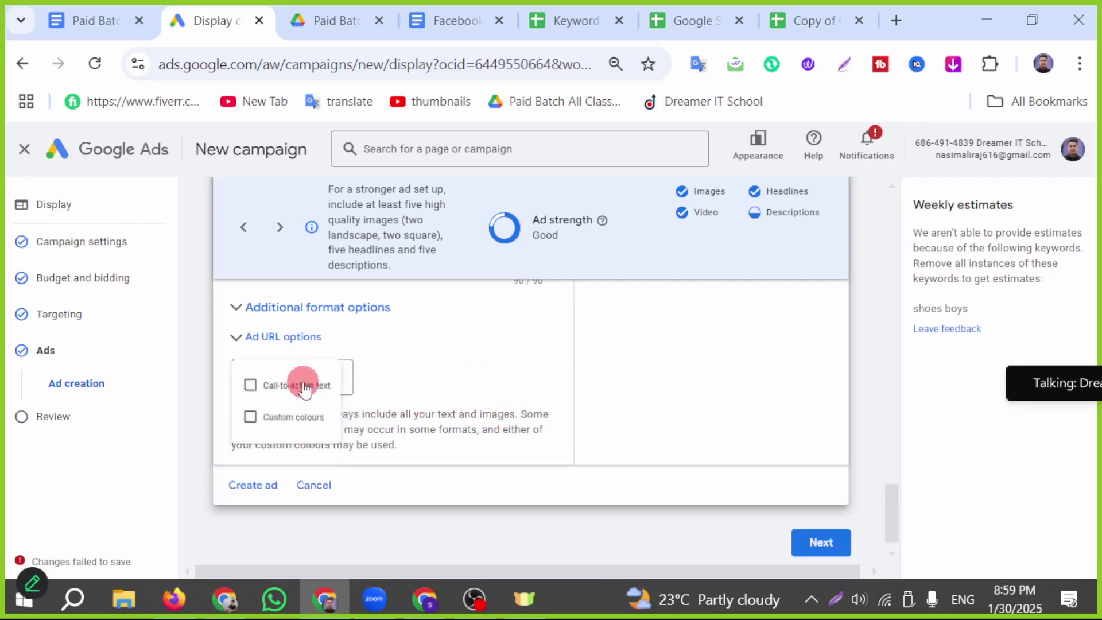
click(310, 386)
click(324, 480)
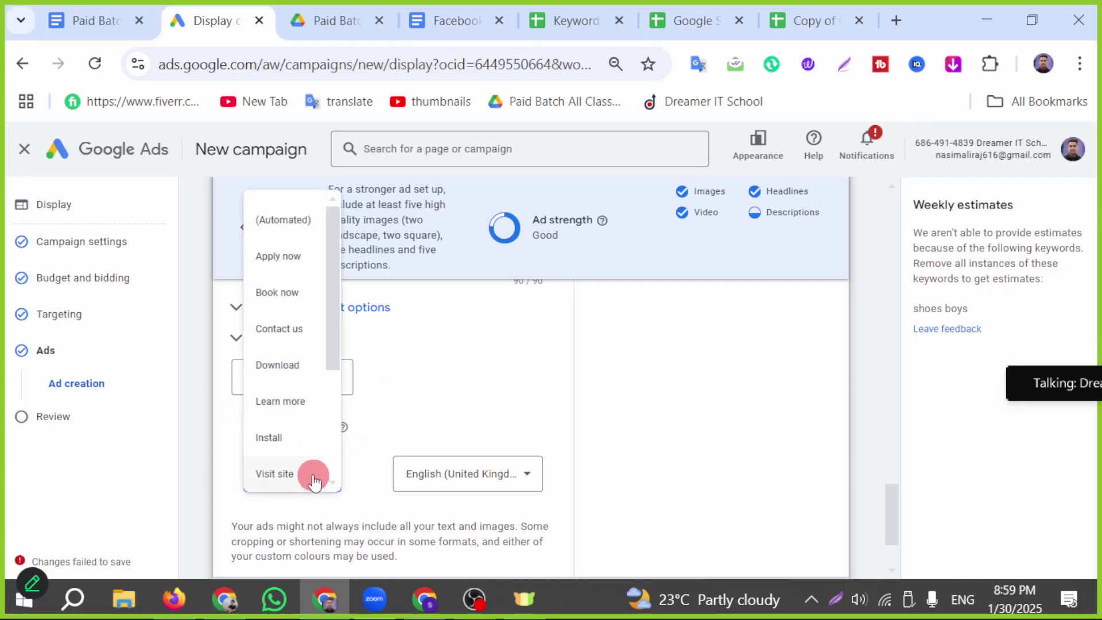
scroll(307, 413, down, 2)
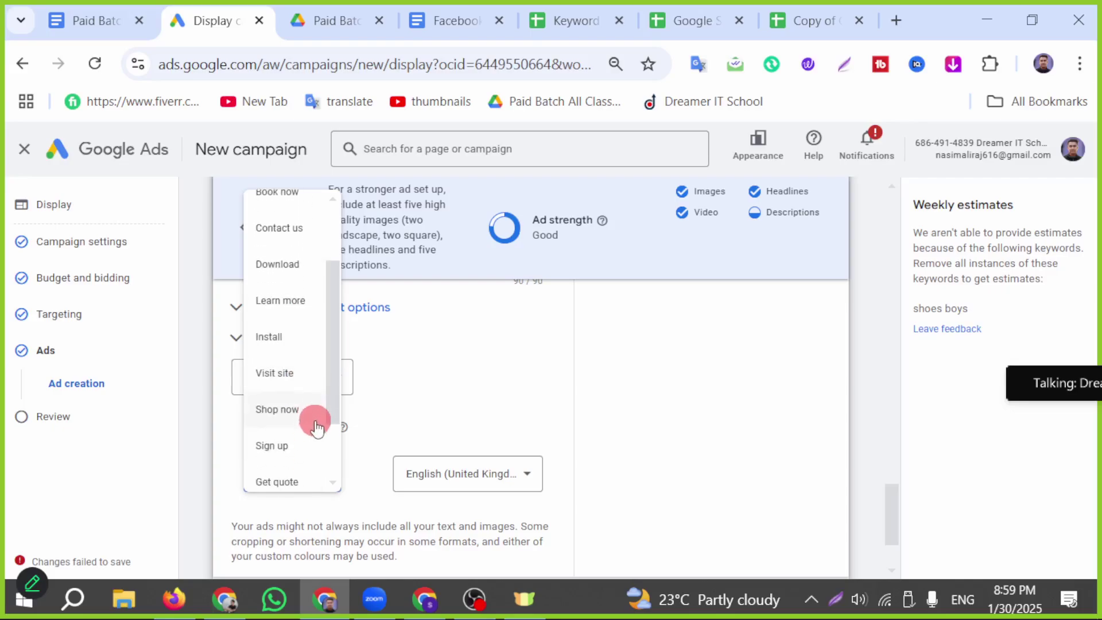
click(301, 425)
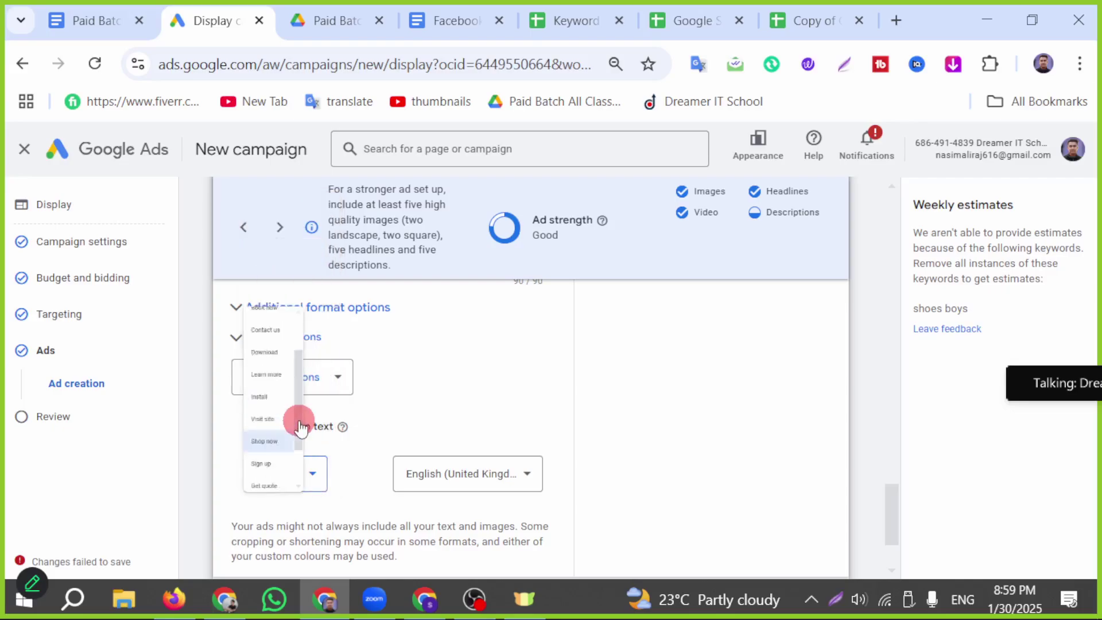
Review the ad's Display preview on mobile alongside the business name, images and ad strength
scroll(717, 442, up, 10)
scroll(701, 445, up, 5)
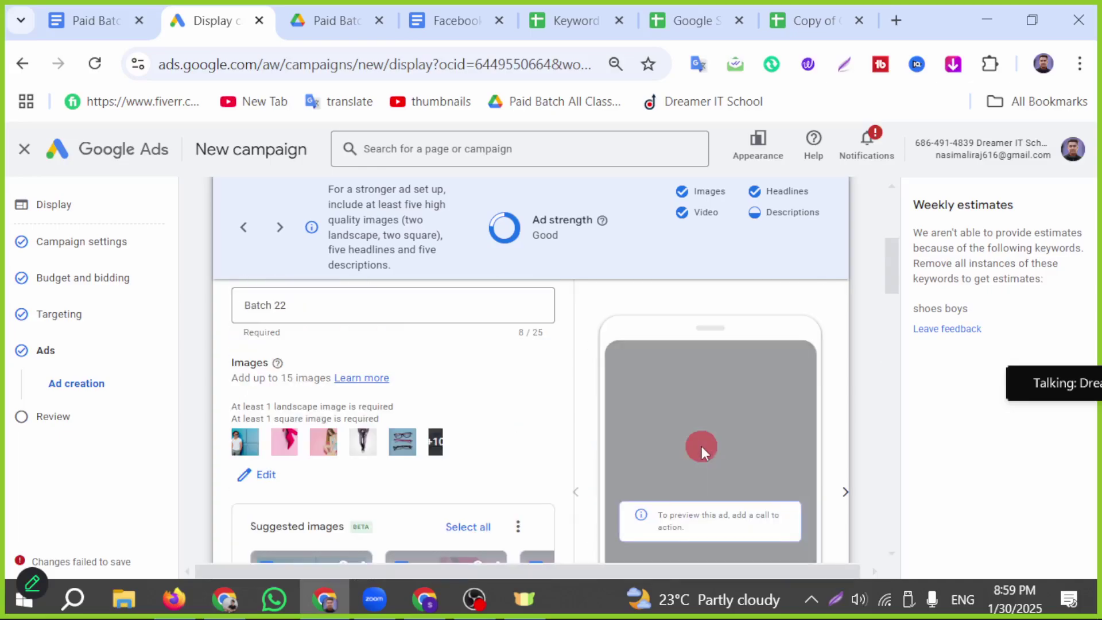
scroll(752, 446, down, 2)
scroll(785, 481, up, 3)
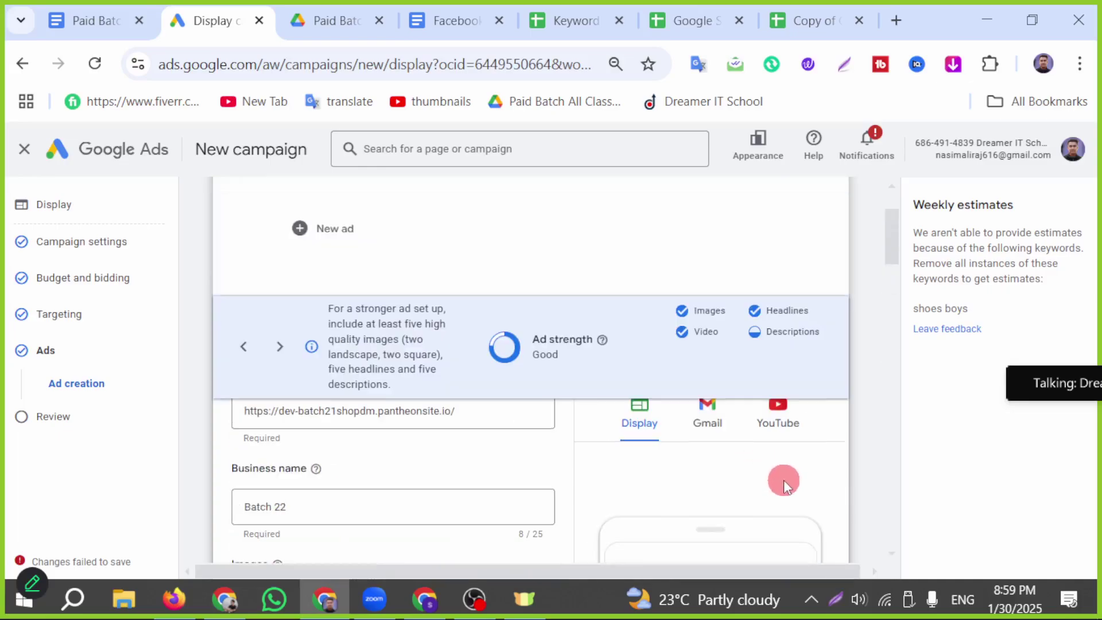
scroll(785, 479, down, 3)
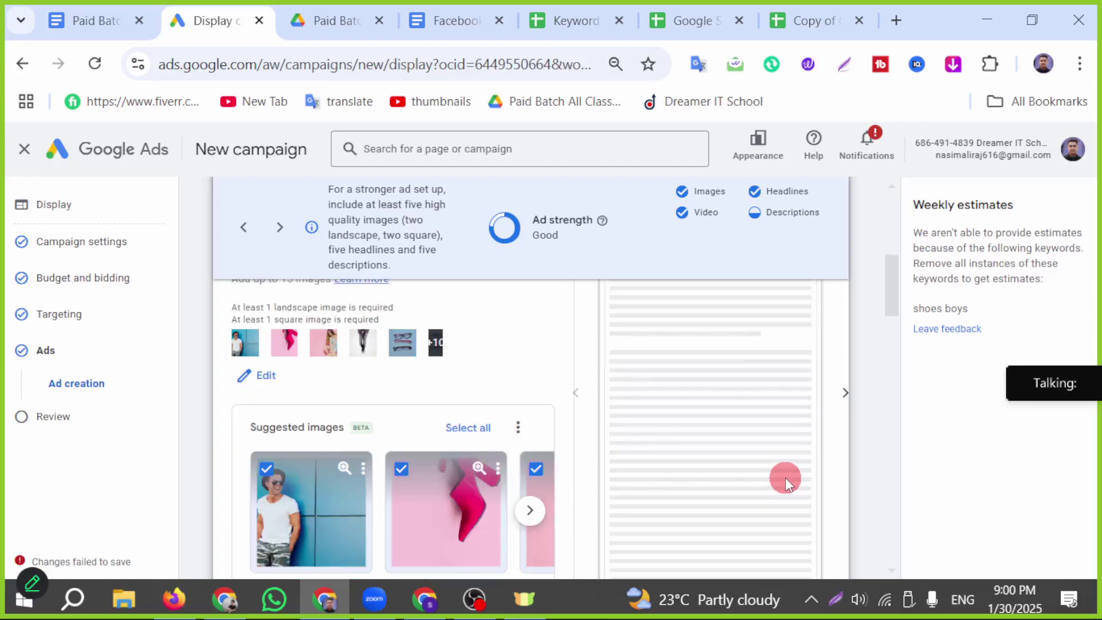
Review the ad's Gmail and YouTube mobile previews, checking the YouTube ad placement with its headline and call-to-action button
scroll(826, 415, up, 2)
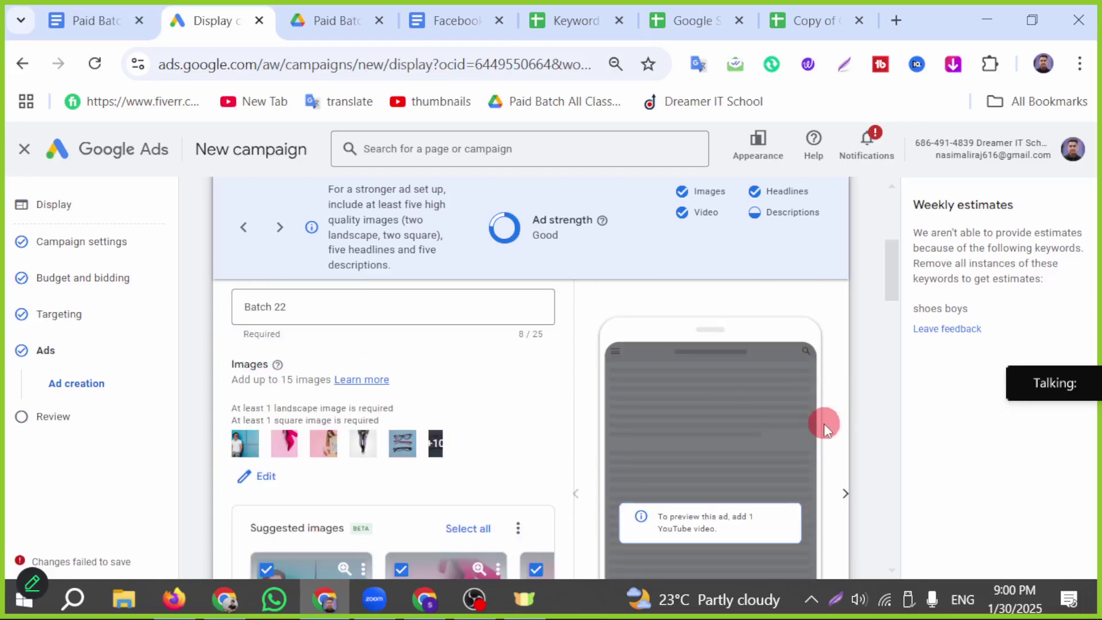
scroll(801, 470, up, 4)
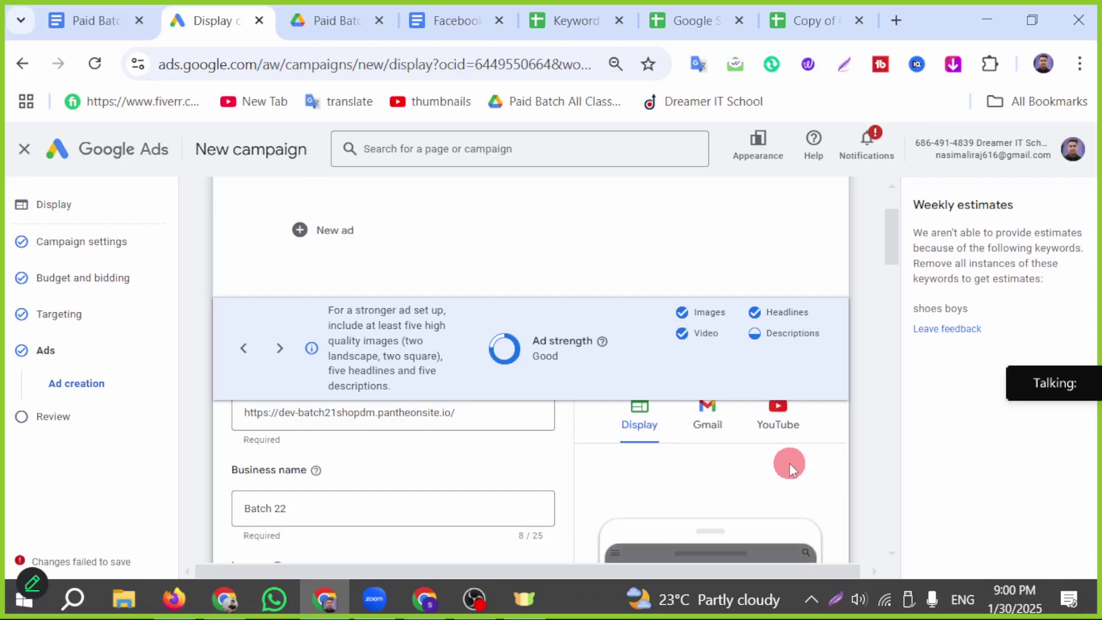
scroll(790, 463, down, 4)
scroll(405, 480, down, 2)
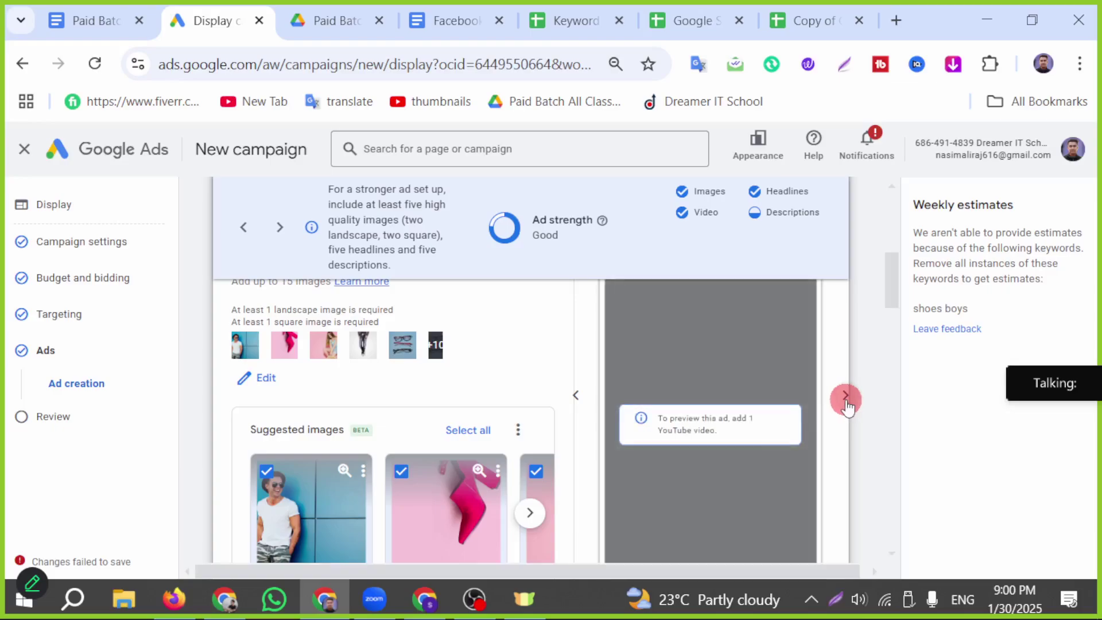
scroll(839, 411, up, 4)
click(708, 332)
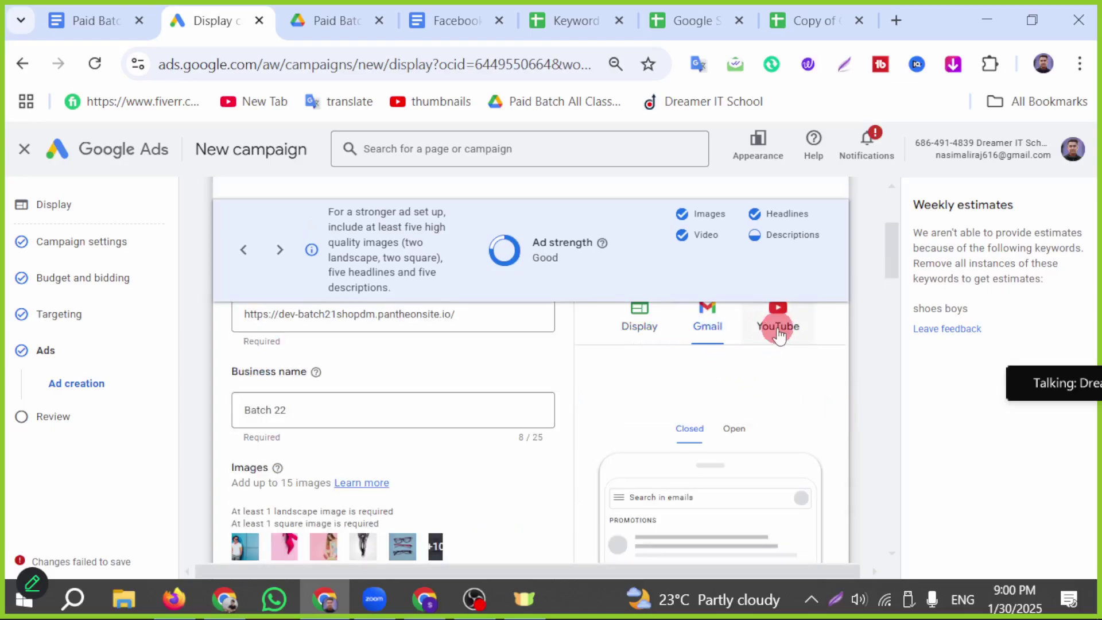
click(781, 327)
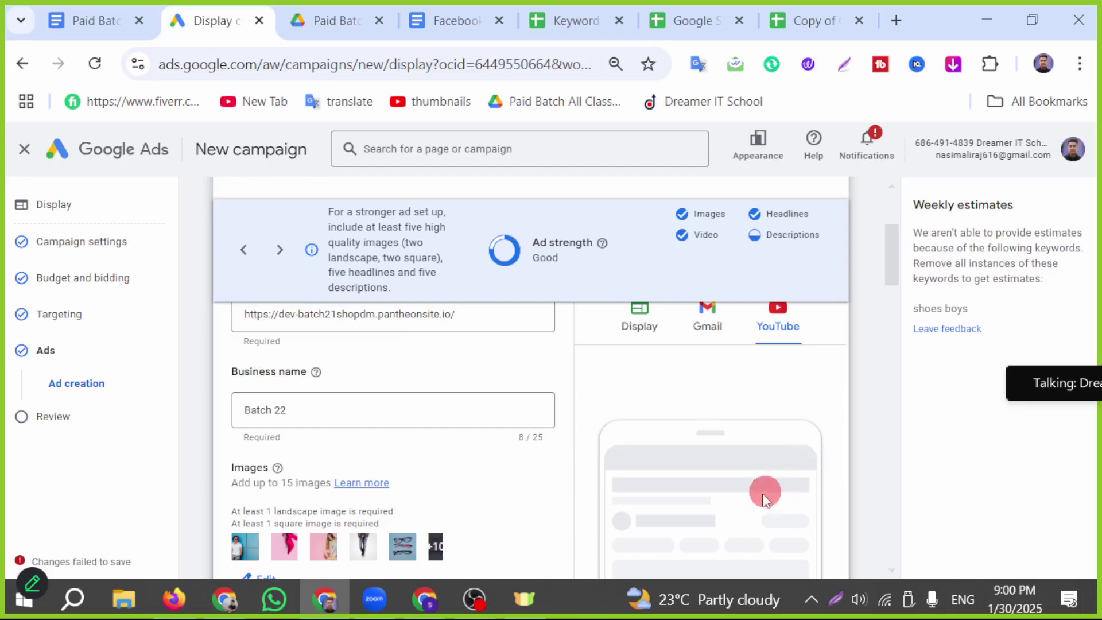
scroll(832, 428, down, 6)
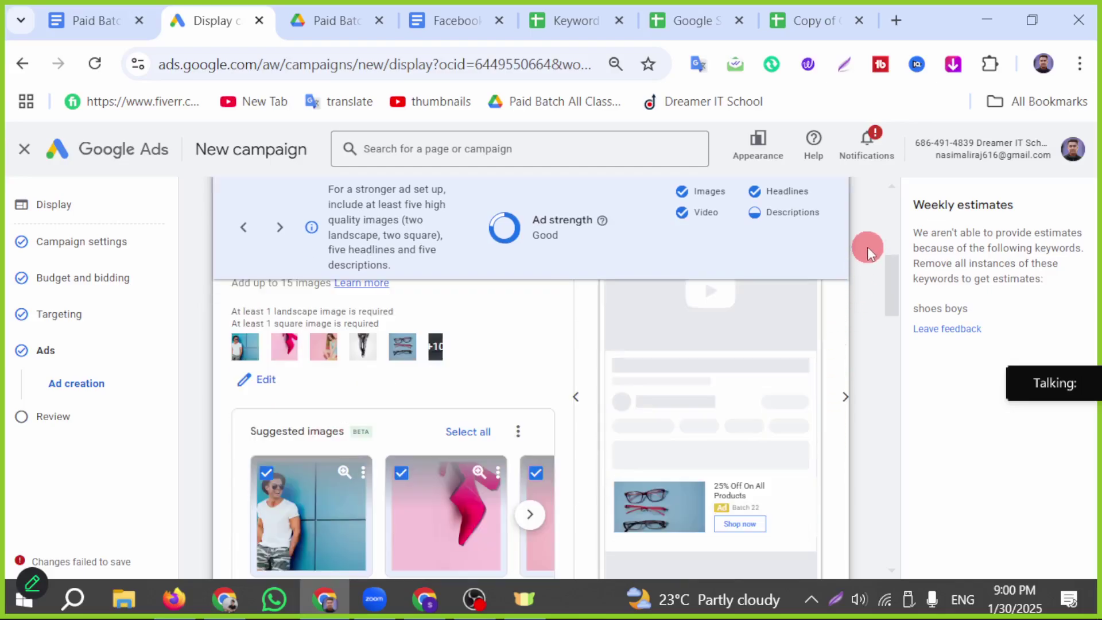
Mark the ad in the YouTube preview with a red rectangle and an arrow to the Shop now button, and discard the markup
click(836, 604)
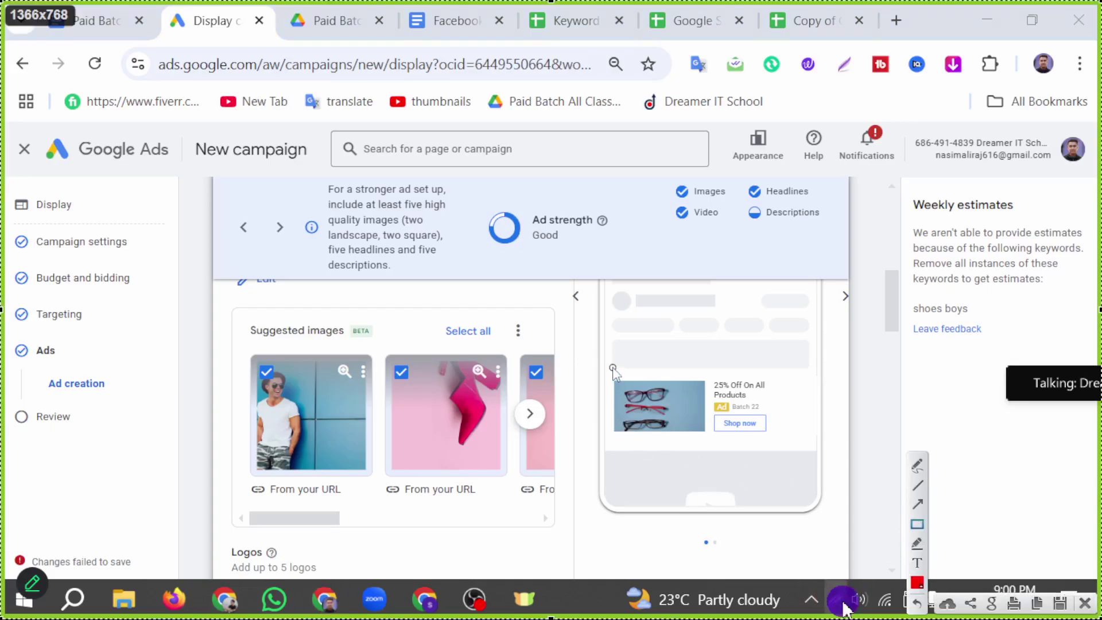
drag(612, 366, 802, 443)
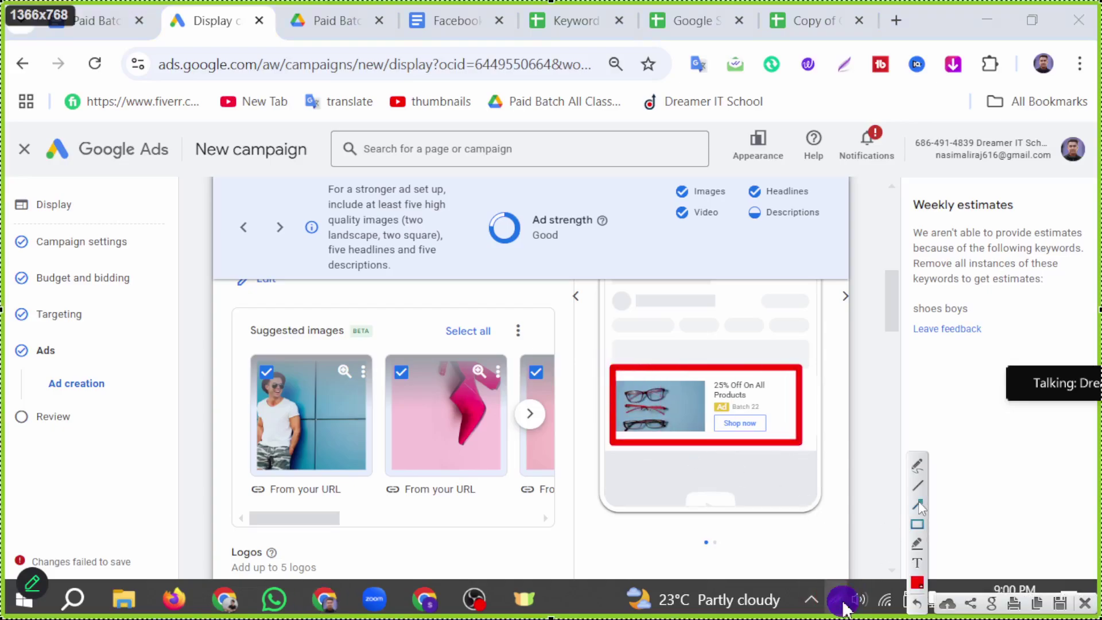
drag(678, 576, 723, 433)
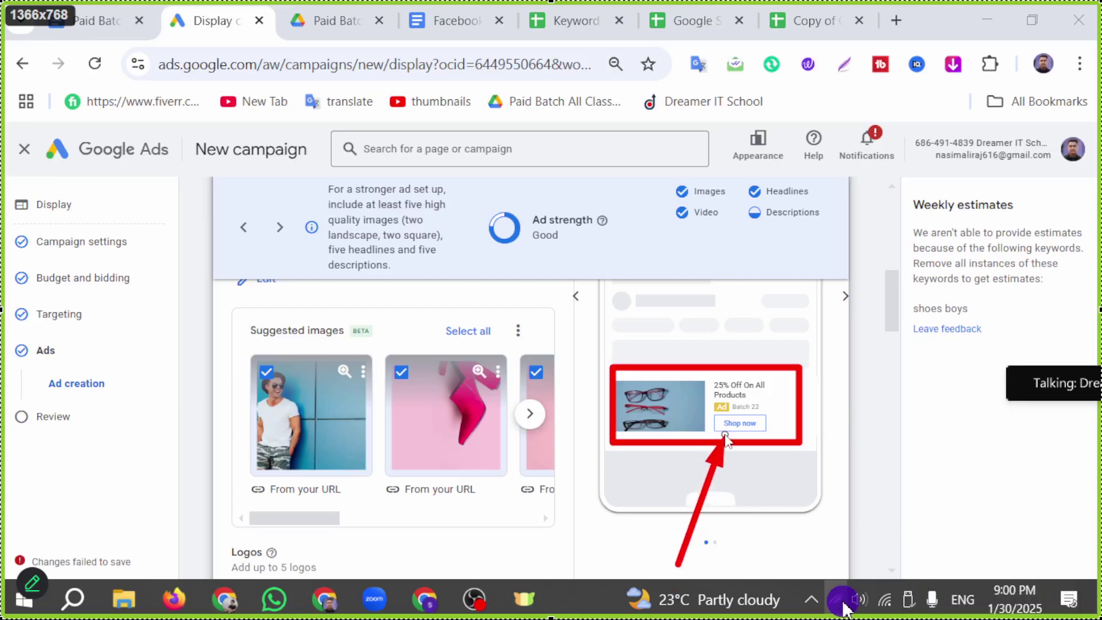
click(842, 603)
click(1084, 603)
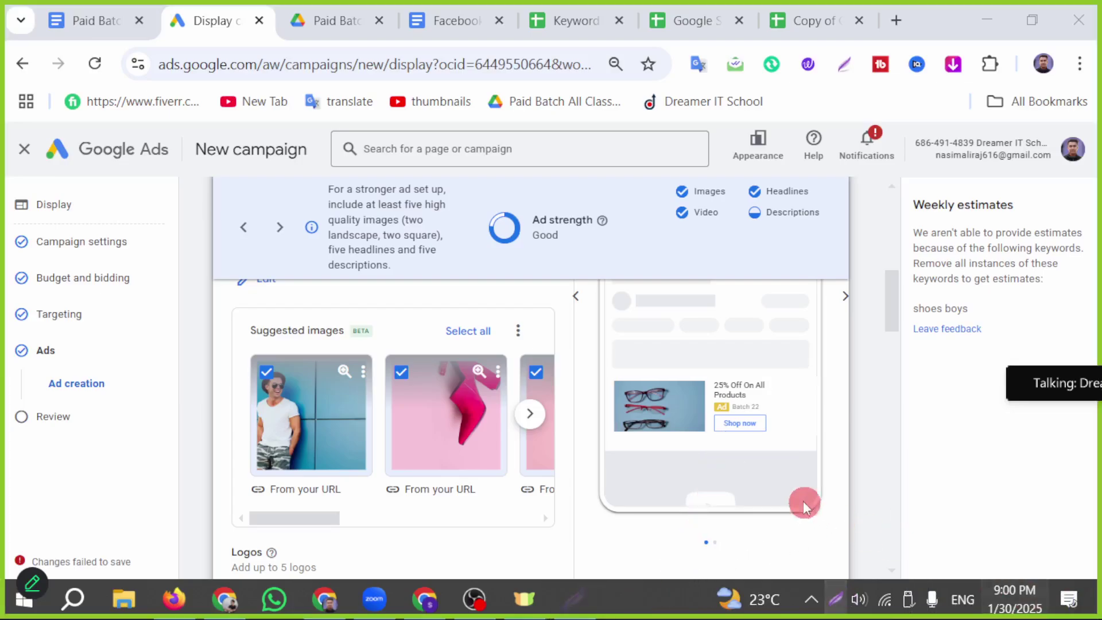
Follow the previewed Shop now button to the destination page, return to the ad form and review its logos, headlines and call to action
click(753, 426)
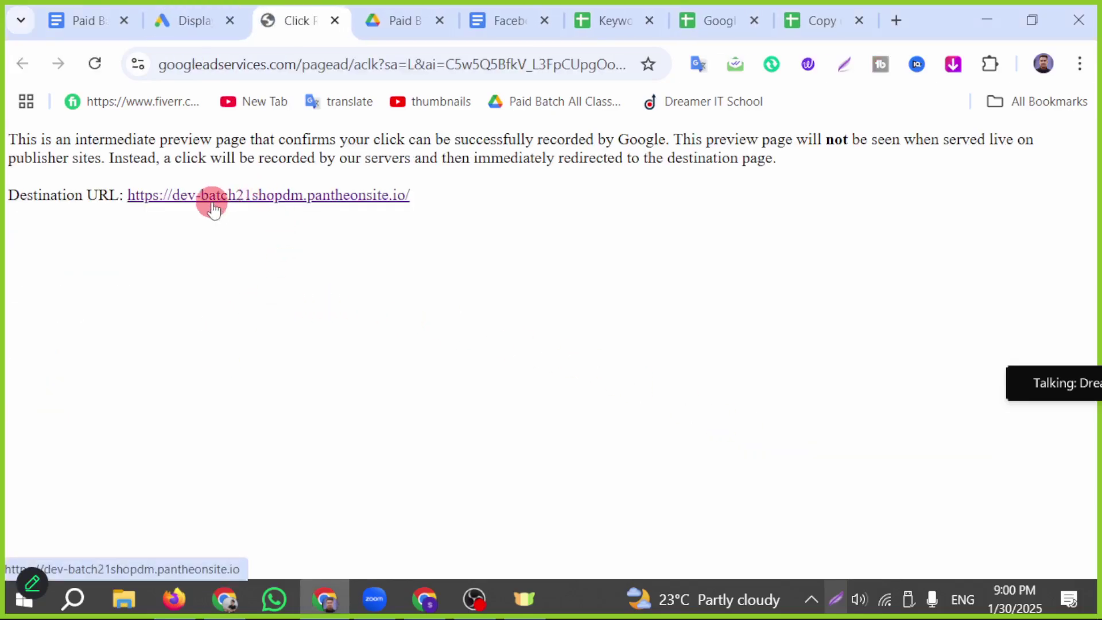
click(197, 20)
scroll(498, 478, down, 5)
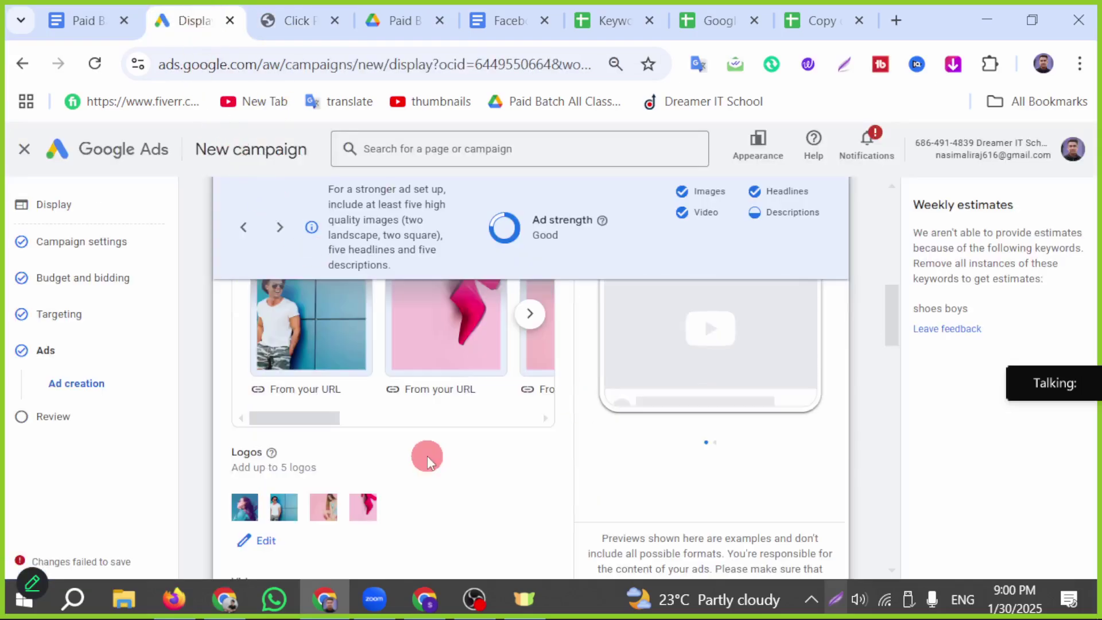
scroll(406, 442, up, 5)
scroll(408, 436, down, 8)
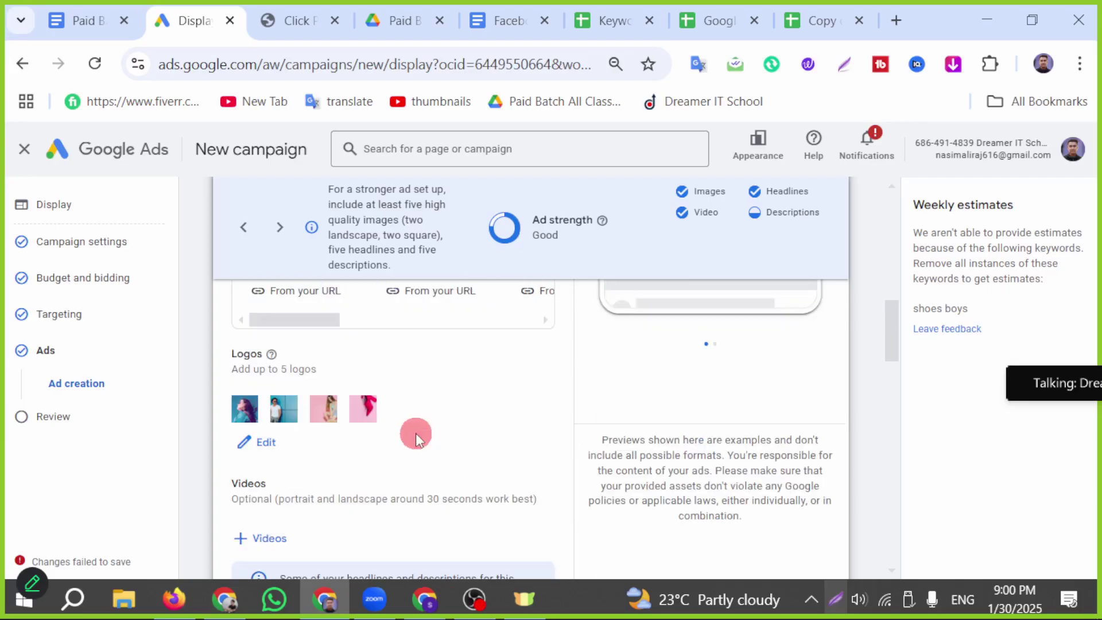
scroll(372, 452, down, 2)
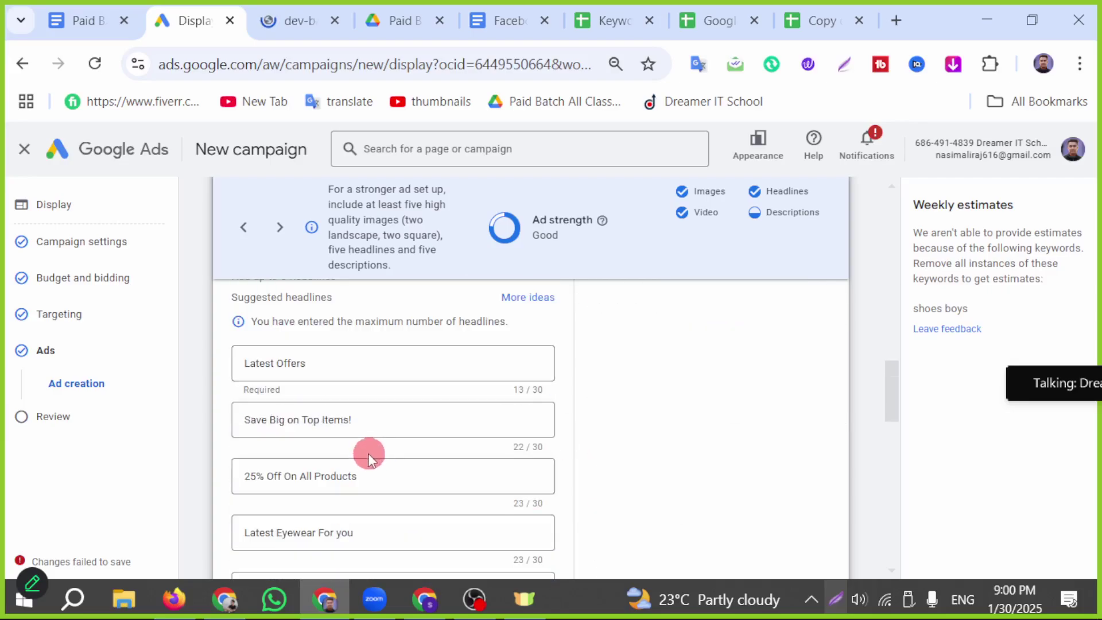
scroll(366, 456, down, 2)
scroll(366, 459, up, 5)
scroll(366, 460, up, 3)
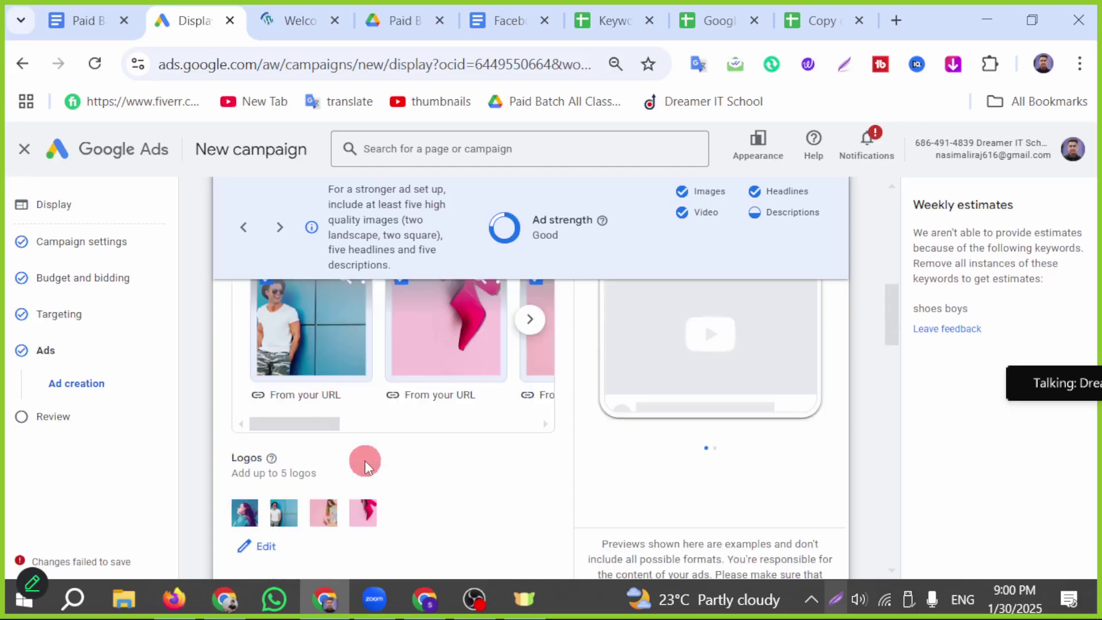
scroll(364, 460, down, 12)
scroll(376, 476, down, 3)
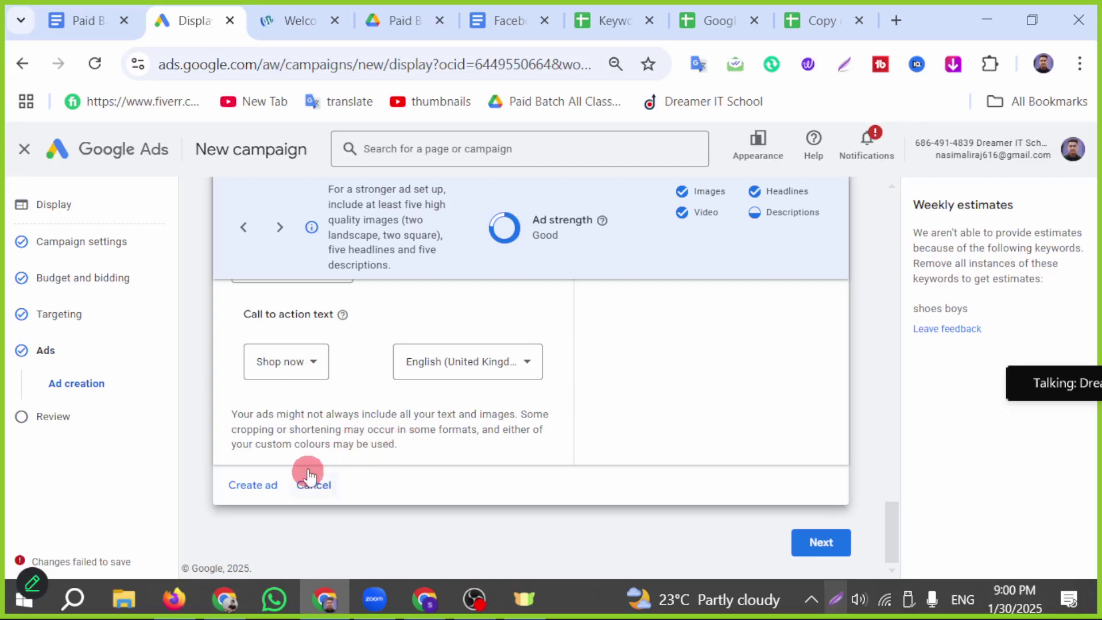
Browse the available call-to-action options and set the call to action text to (Automated)
click(320, 363)
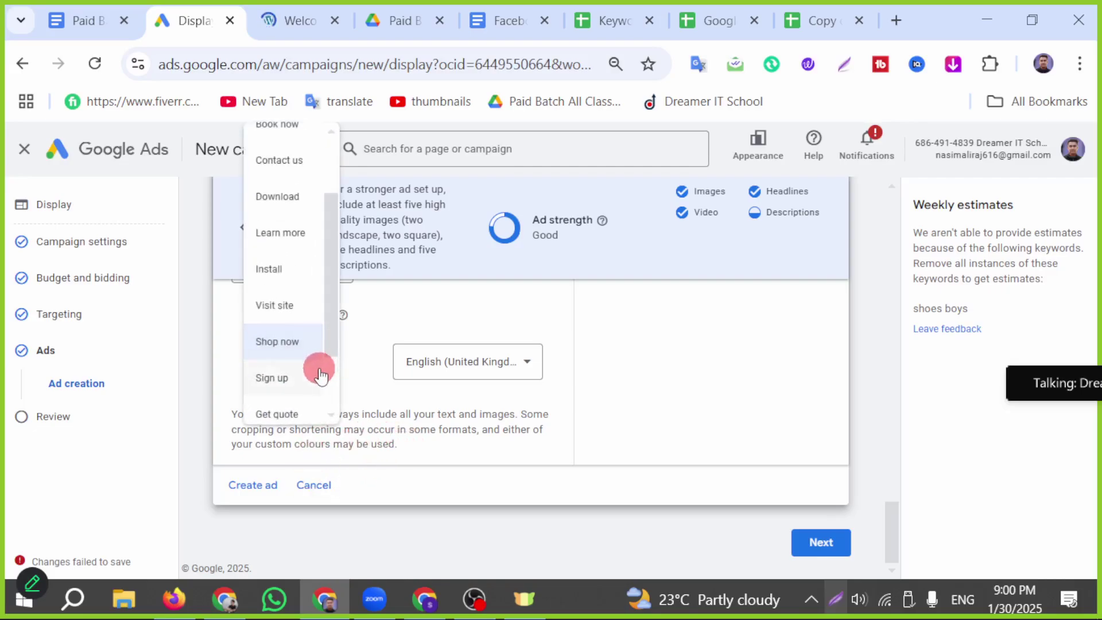
scroll(310, 310, down, 2)
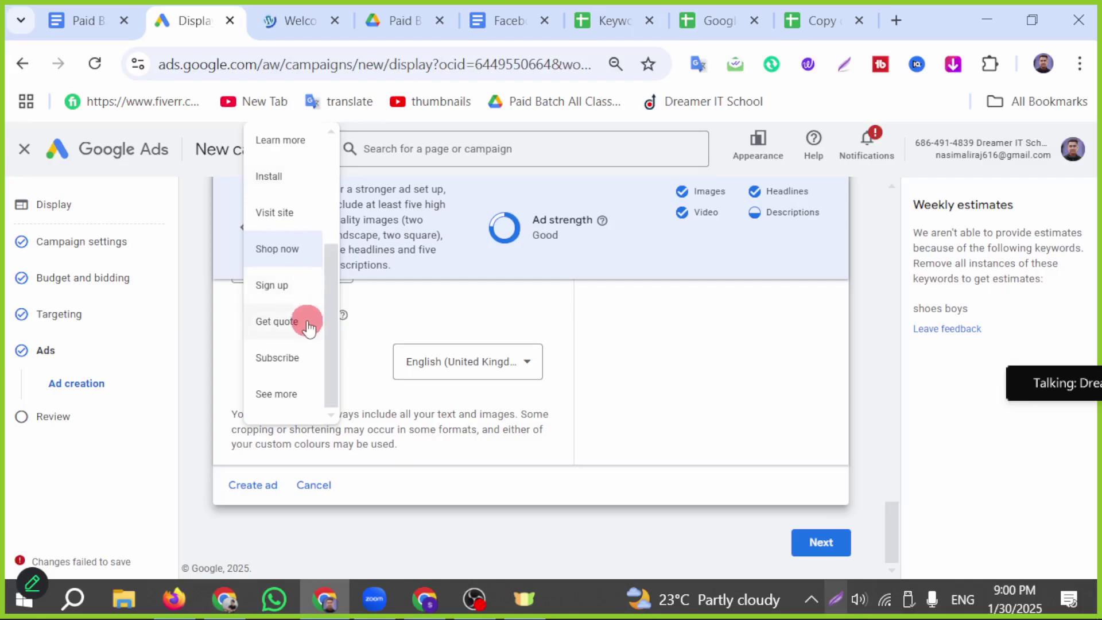
scroll(310, 328, up, 4)
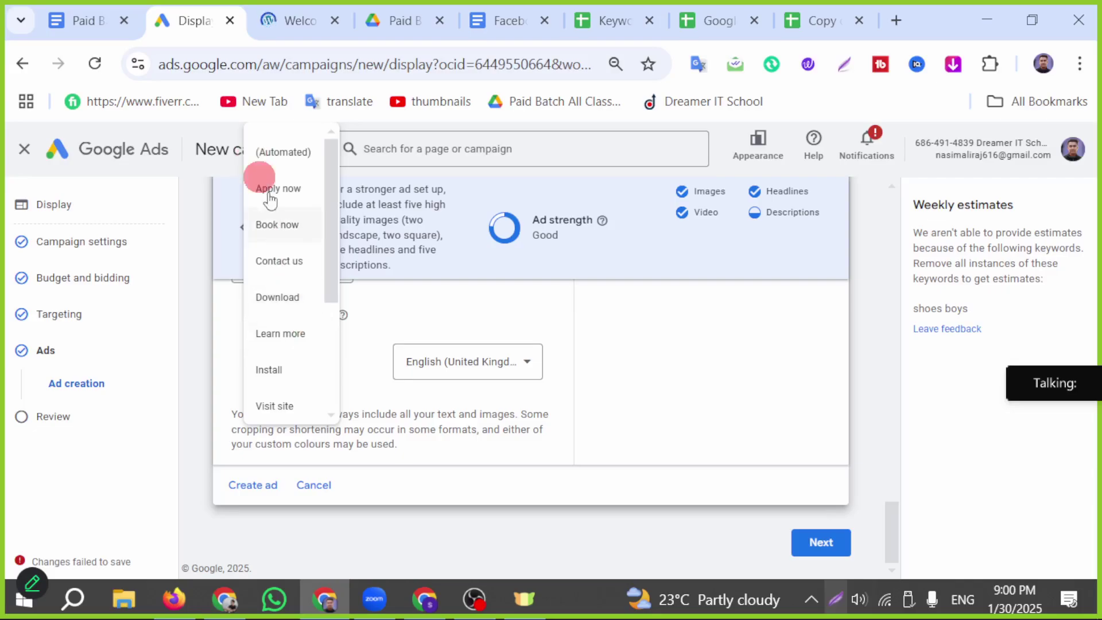
scroll(292, 251, down, 2)
scroll(292, 251, down, 2)
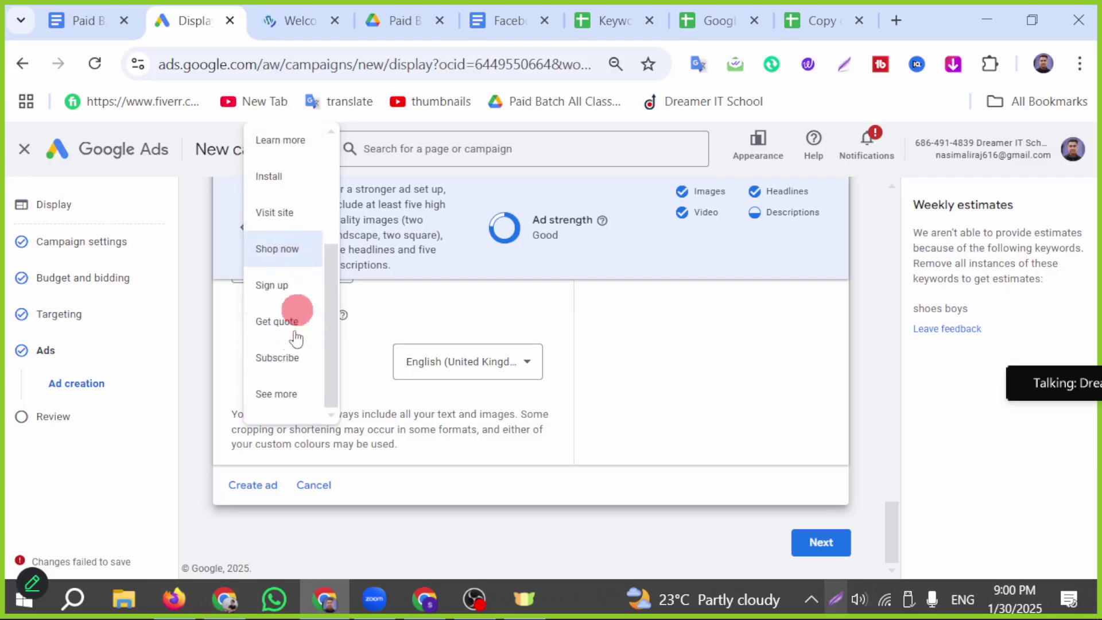
scroll(315, 347, up, 4)
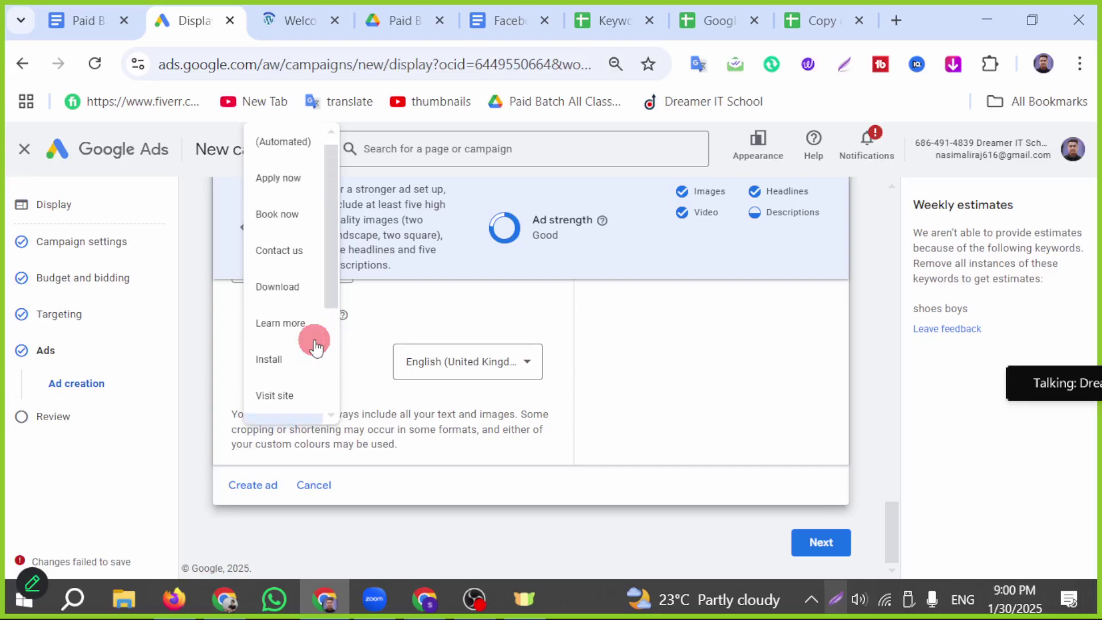
scroll(309, 222, down, 4)
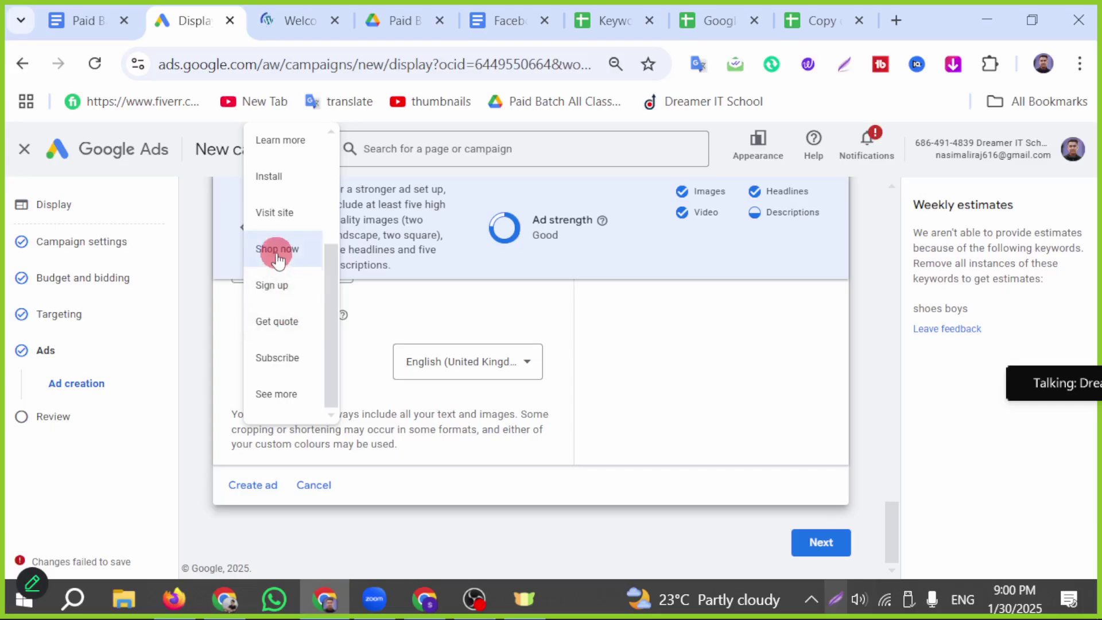
key(Escape)
Set the call-to-action language to English and continue to the campaign review
click(506, 365)
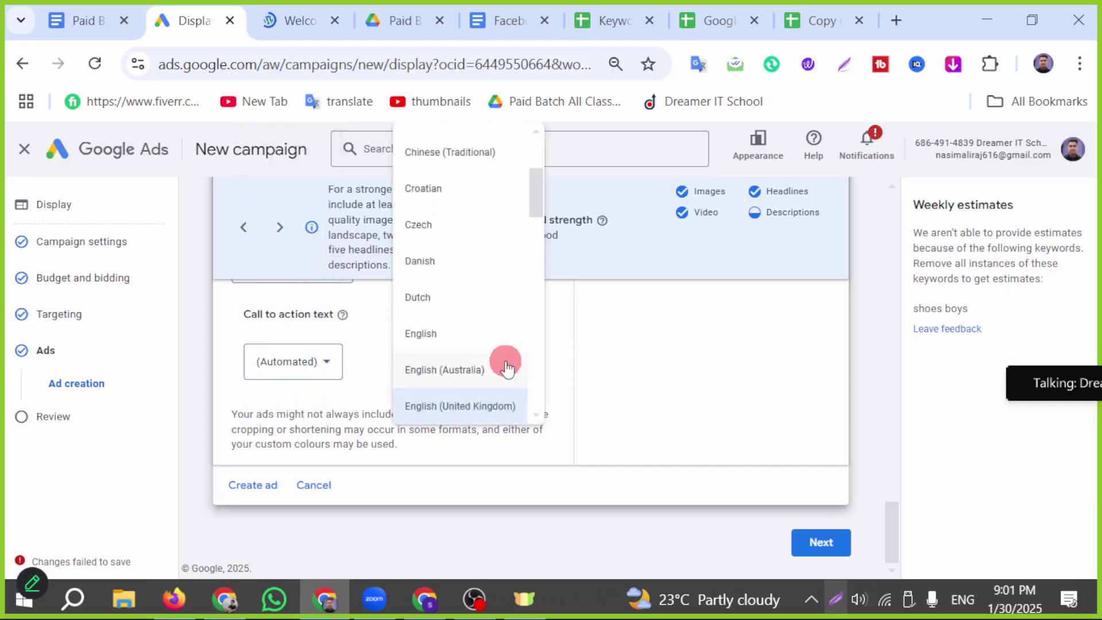
click(449, 335)
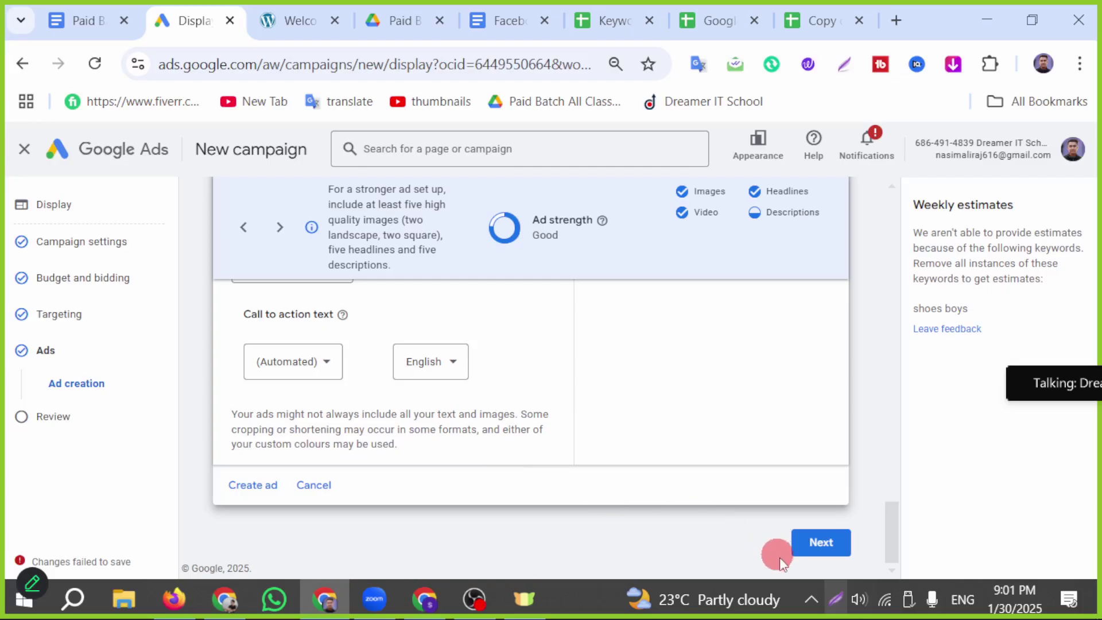
click(822, 542)
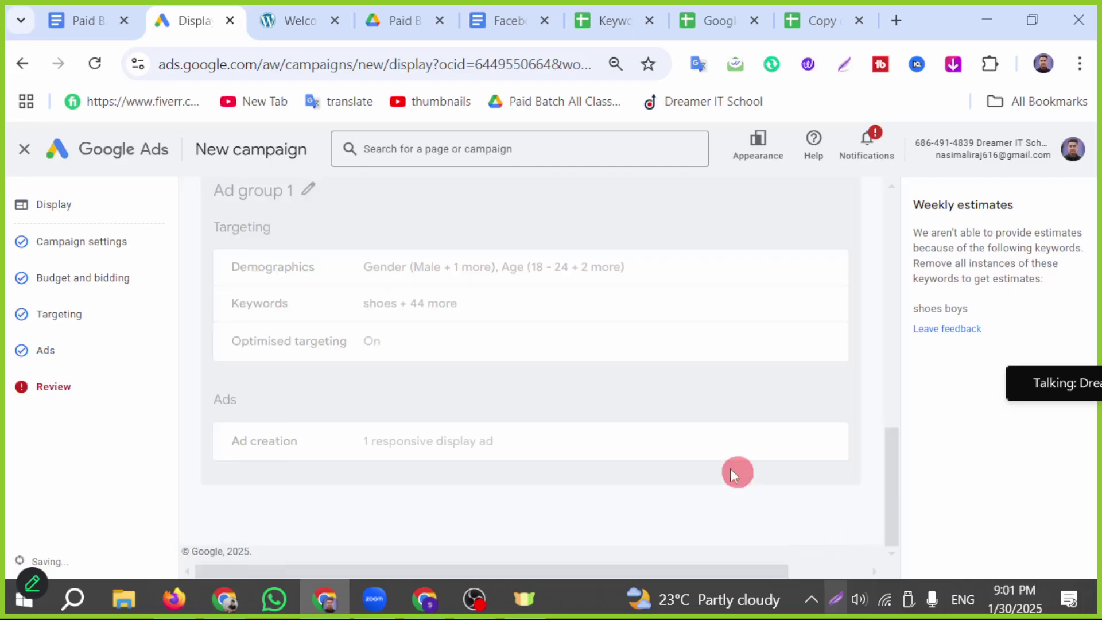
Dismiss the identity confirmation and review the campaign's name, settings, budget and bidding, targeting and ads
scroll(525, 425, up, 15)
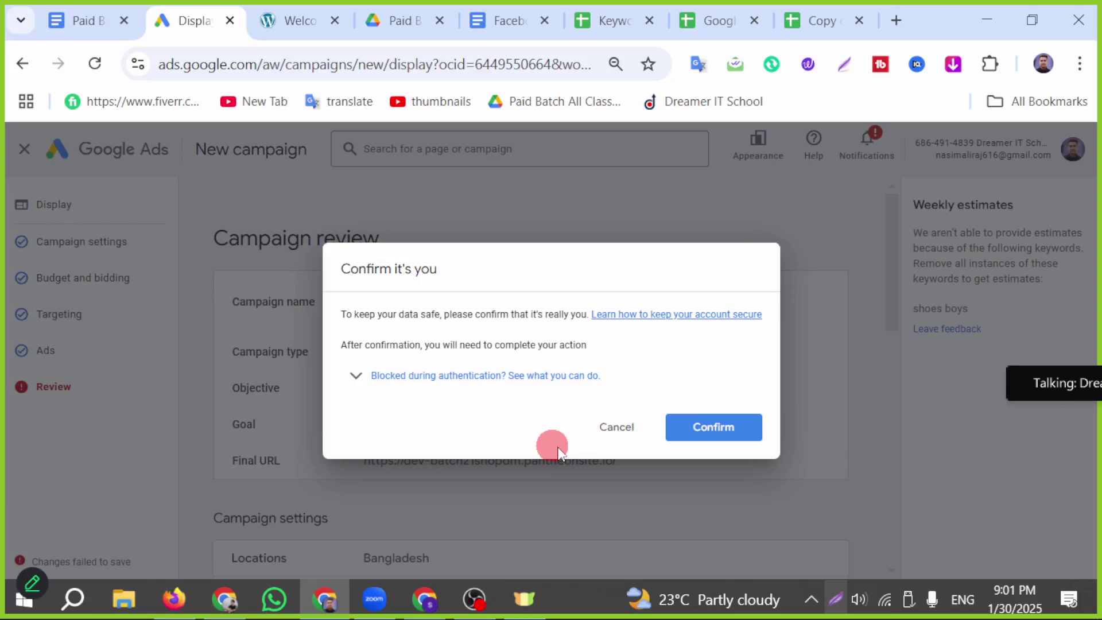
click(623, 428)
scroll(599, 441, down, 2)
scroll(599, 440, down, 10)
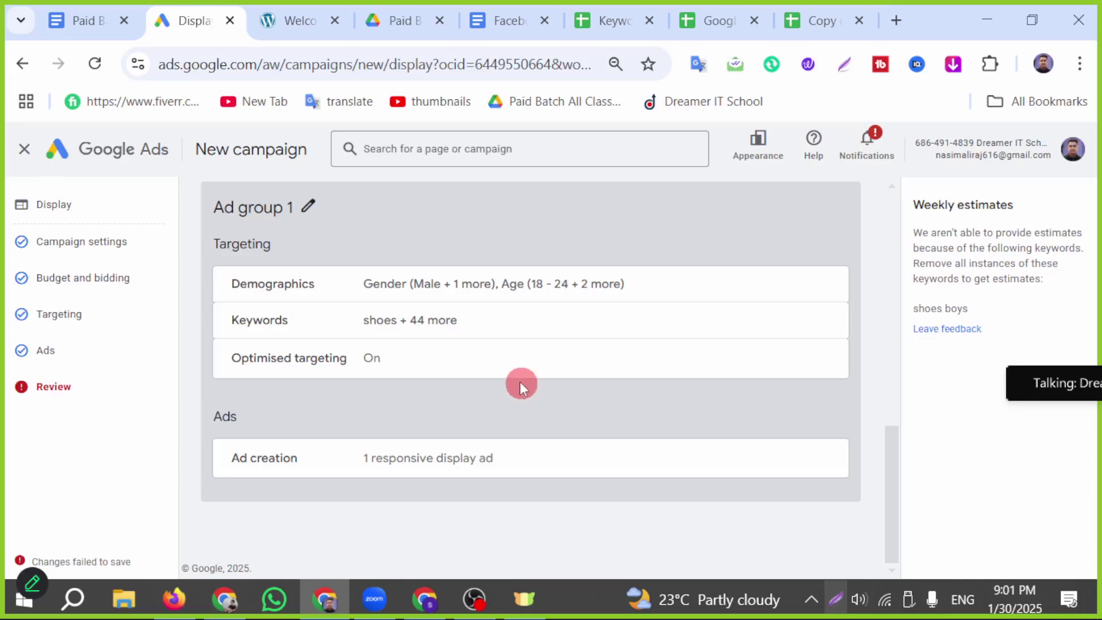
scroll(497, 386, up, 12)
scroll(483, 405, down, 12)
click(72, 405)
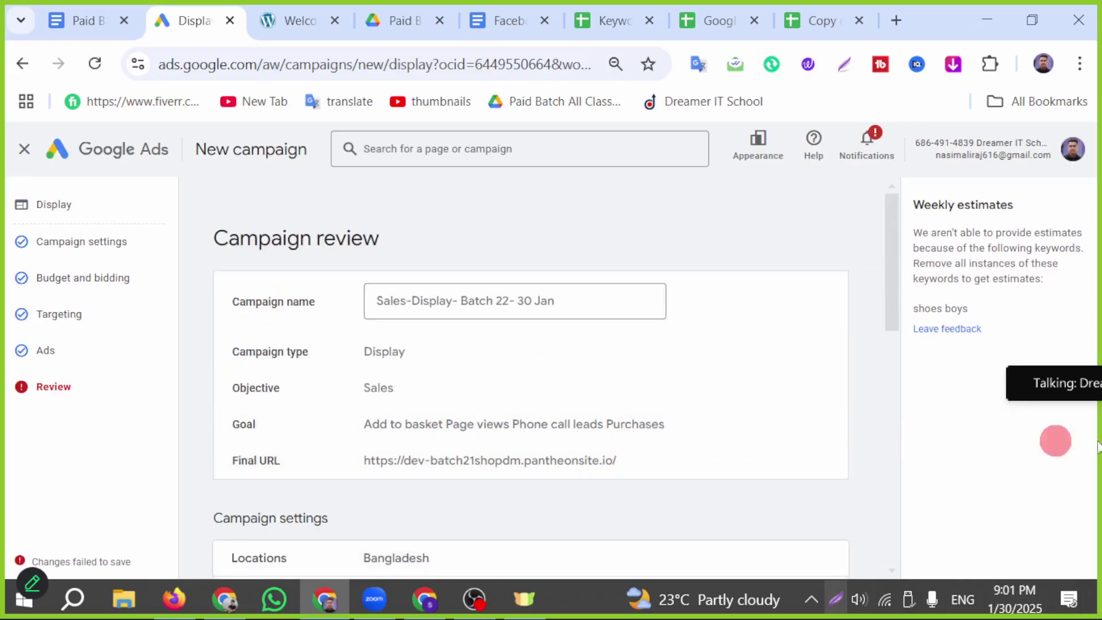
scroll(522, 495, down, 3)
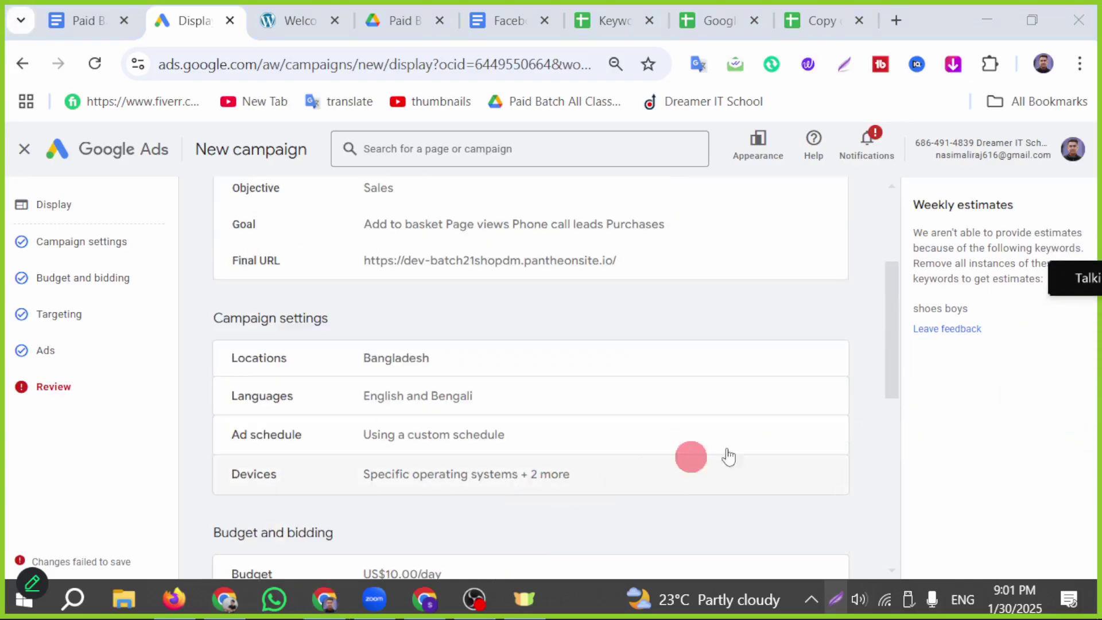
scroll(536, 445, down, 10)
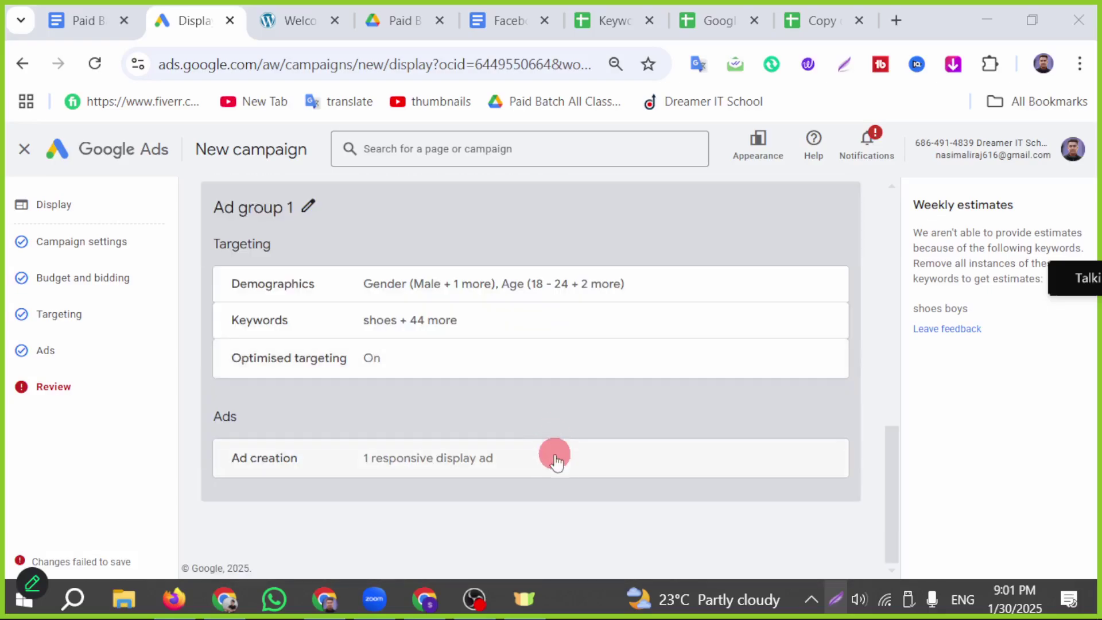
scroll(459, 446, up, 5)
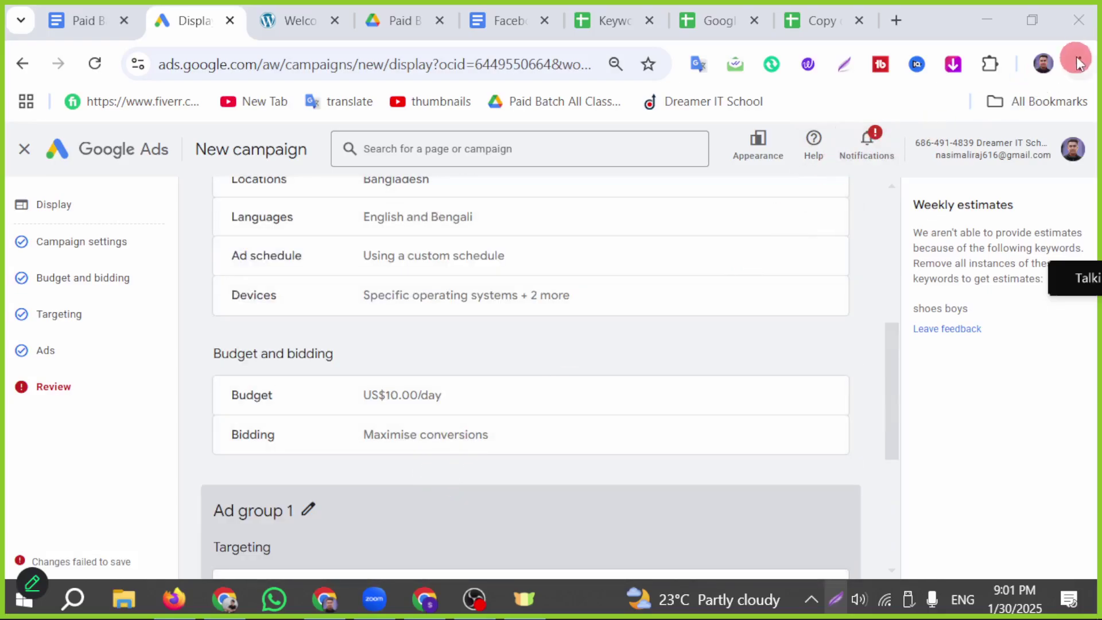
Switch to another Chrome profile from the profile list and open the Google Ads home page there
click(1043, 64)
scroll(917, 493, down, 5)
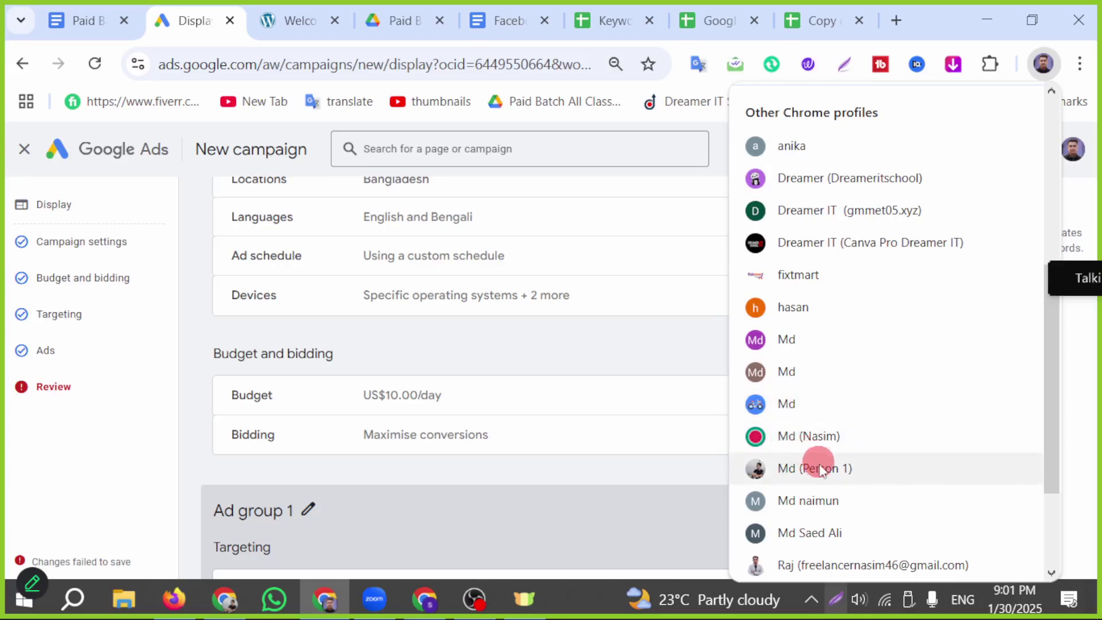
click(811, 567)
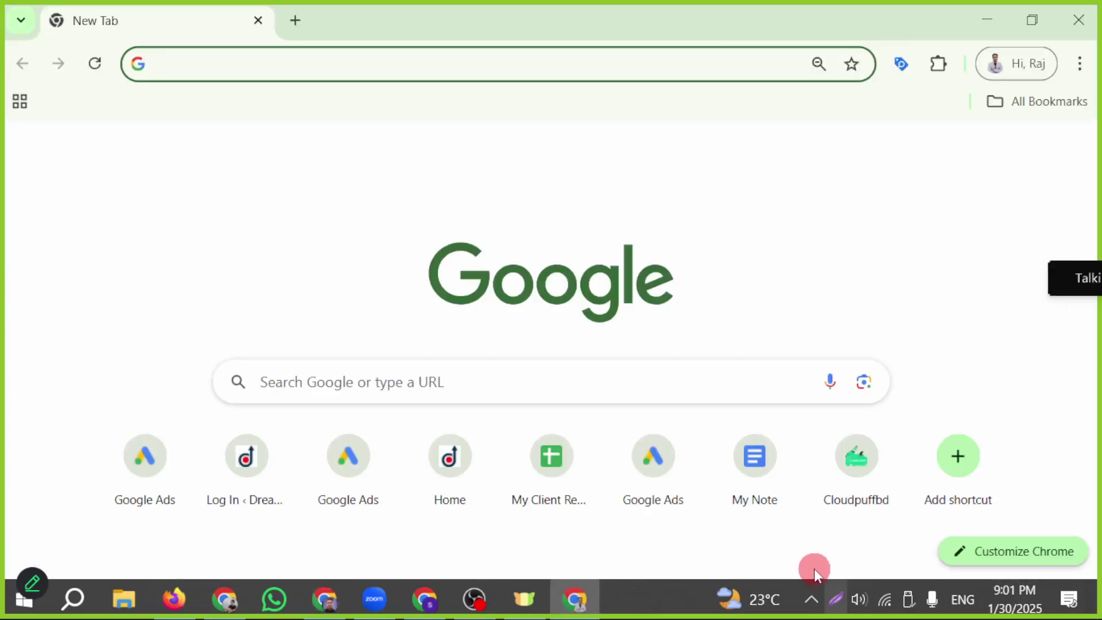
text(ad)
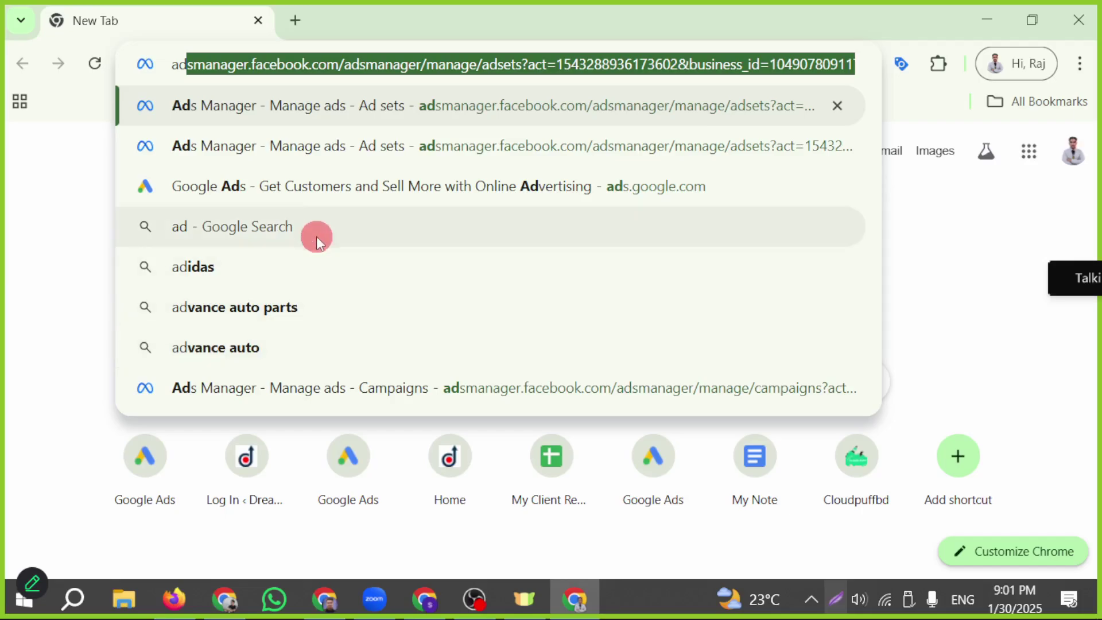
click(305, 190)
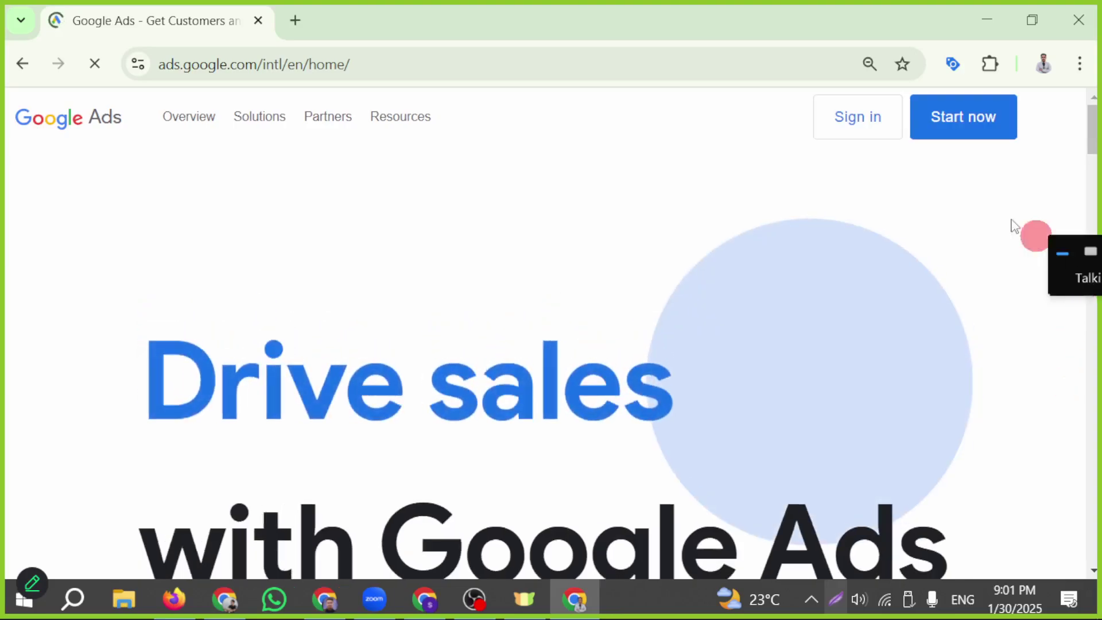
Sign in to Google Ads and open the entry named Google Ads account from the account selection list
click(859, 128)
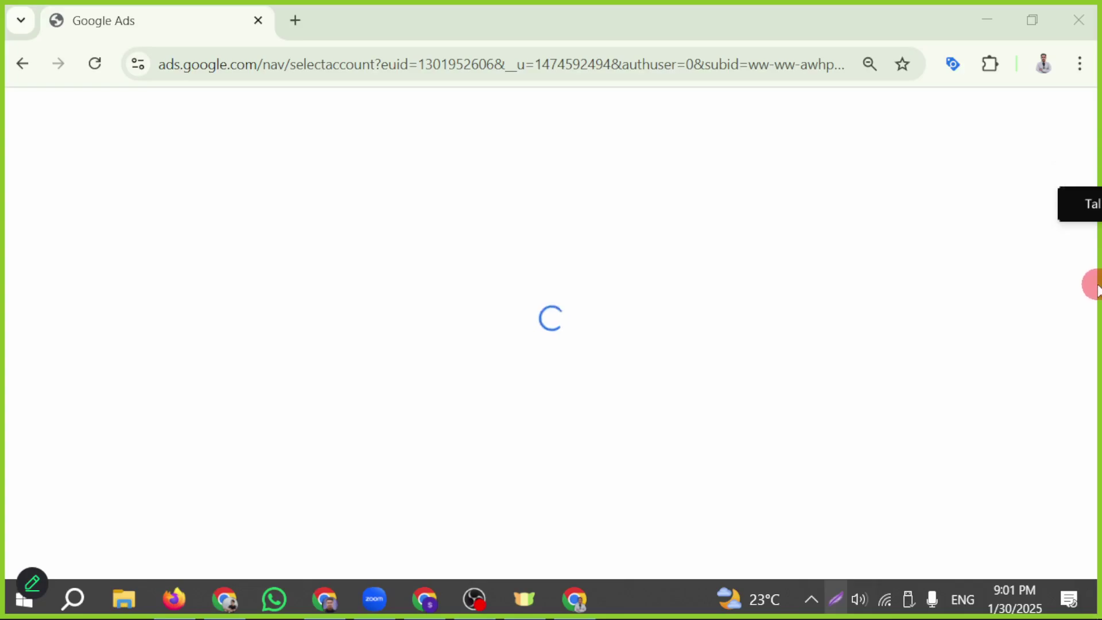
scroll(568, 408, down, 2)
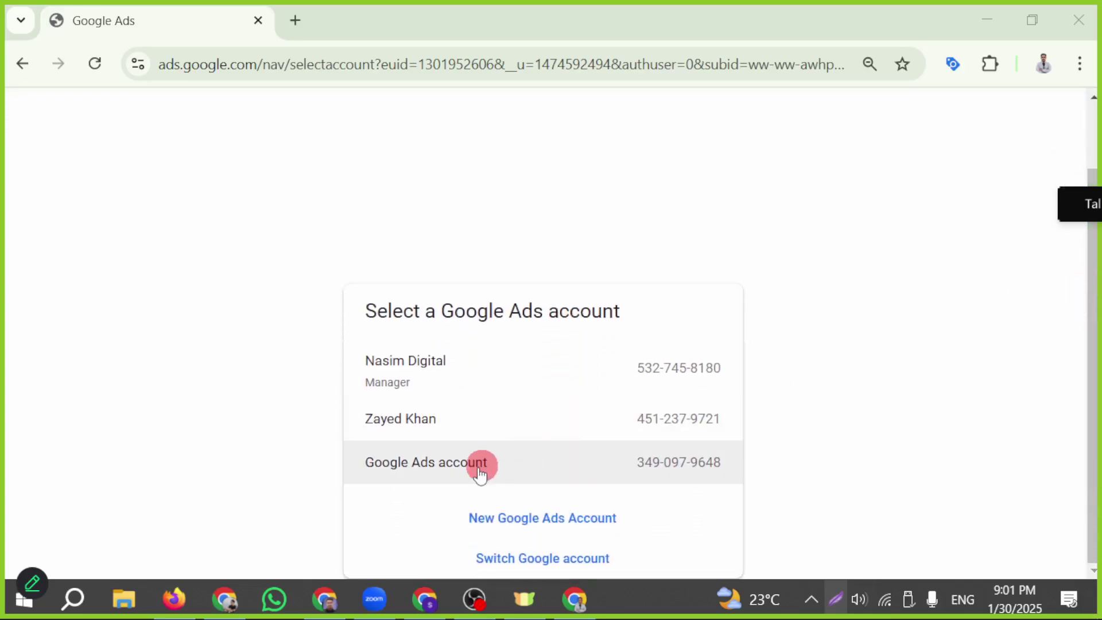
click(448, 464)
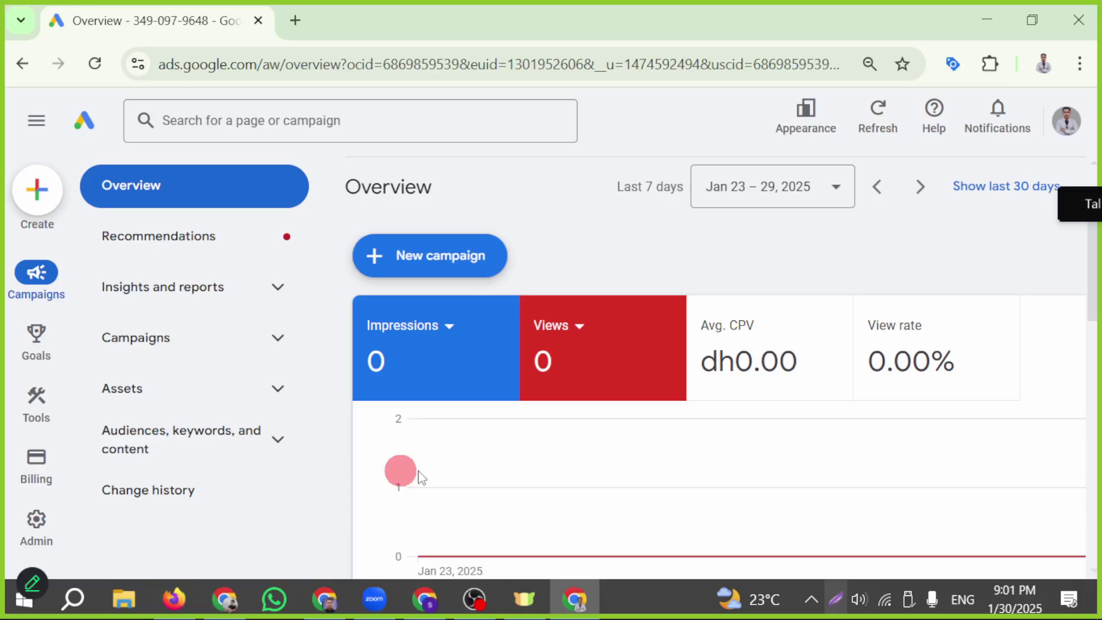
Dismiss the campaign-ending notice and examine the overview's performance chart, campaign summary and billing card
scroll(634, 431, down, 6)
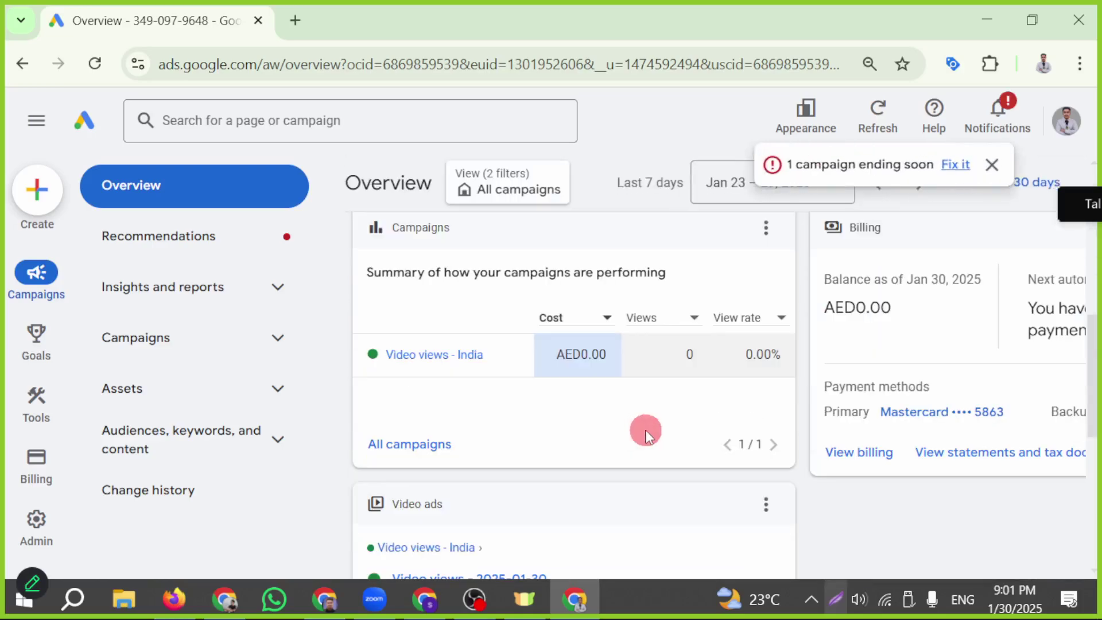
scroll(645, 434, up, 5)
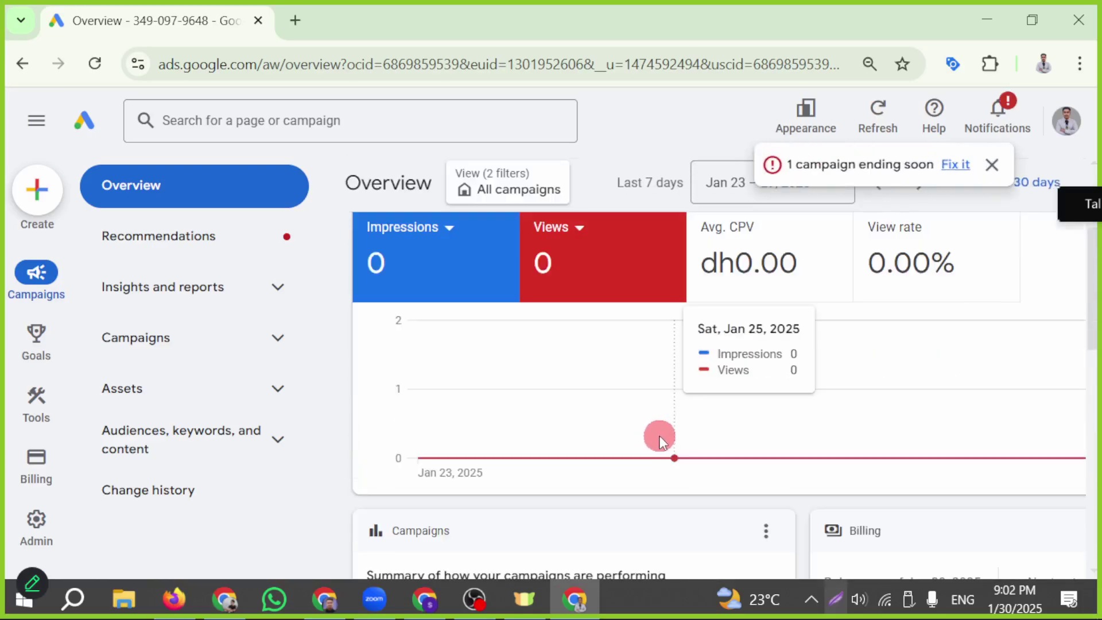
scroll(918, 402, down, 3)
mouse_move(465, 471)
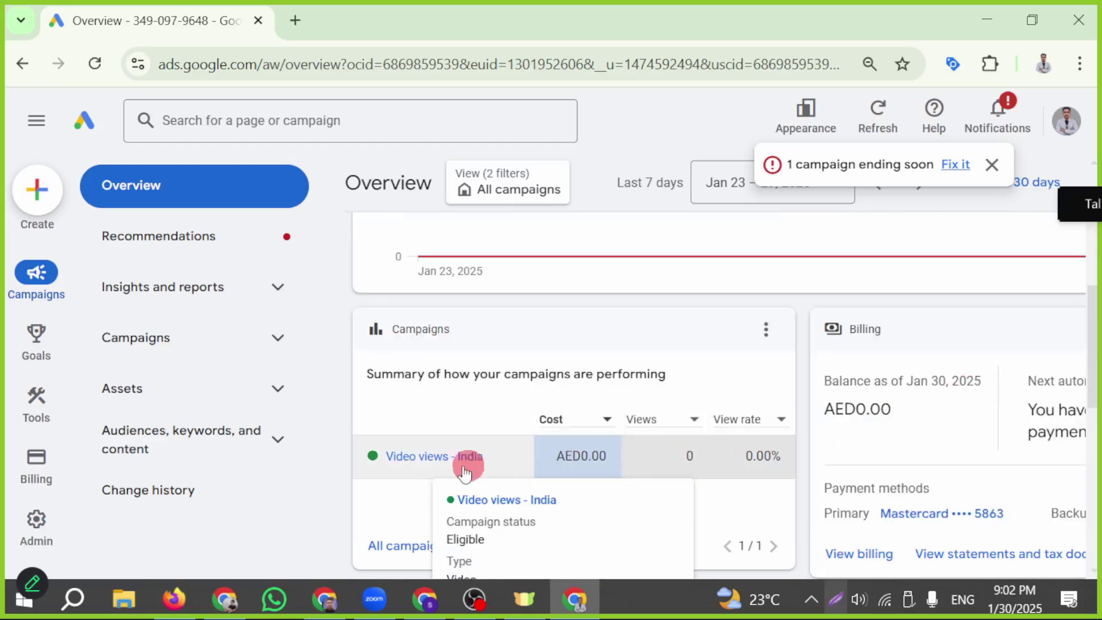
scroll(669, 453, up, 5)
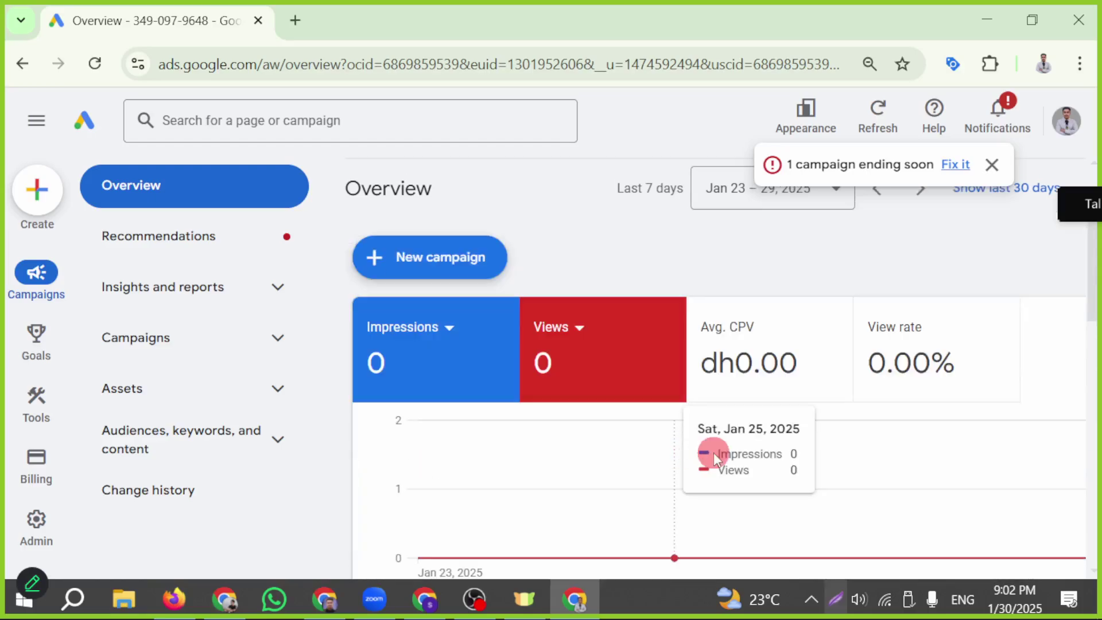
click(993, 165)
scroll(721, 445, down, 7)
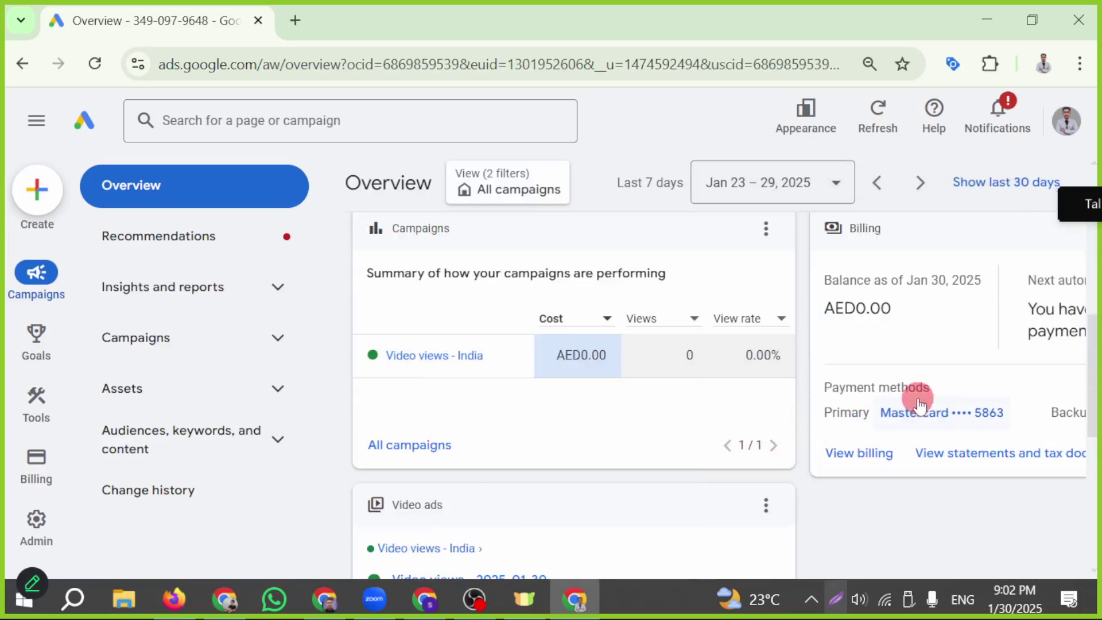
scroll(915, 394, up, 2)
mouse_move(520, 459)
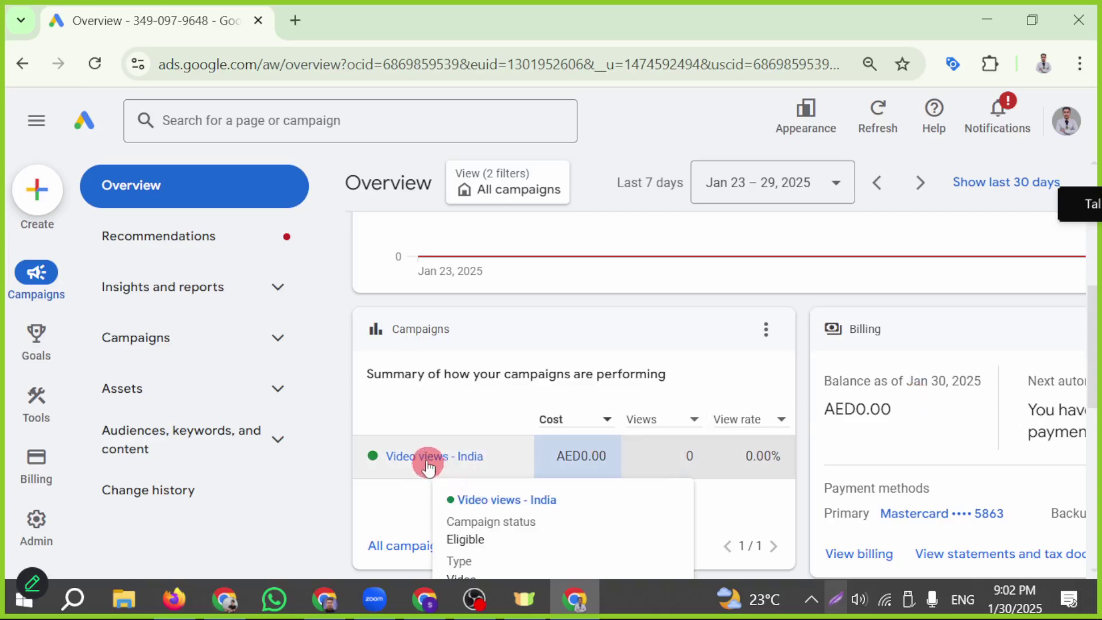
Open the campaigns list and view the settings of the Video views - India campaign
click(161, 339)
click(174, 383)
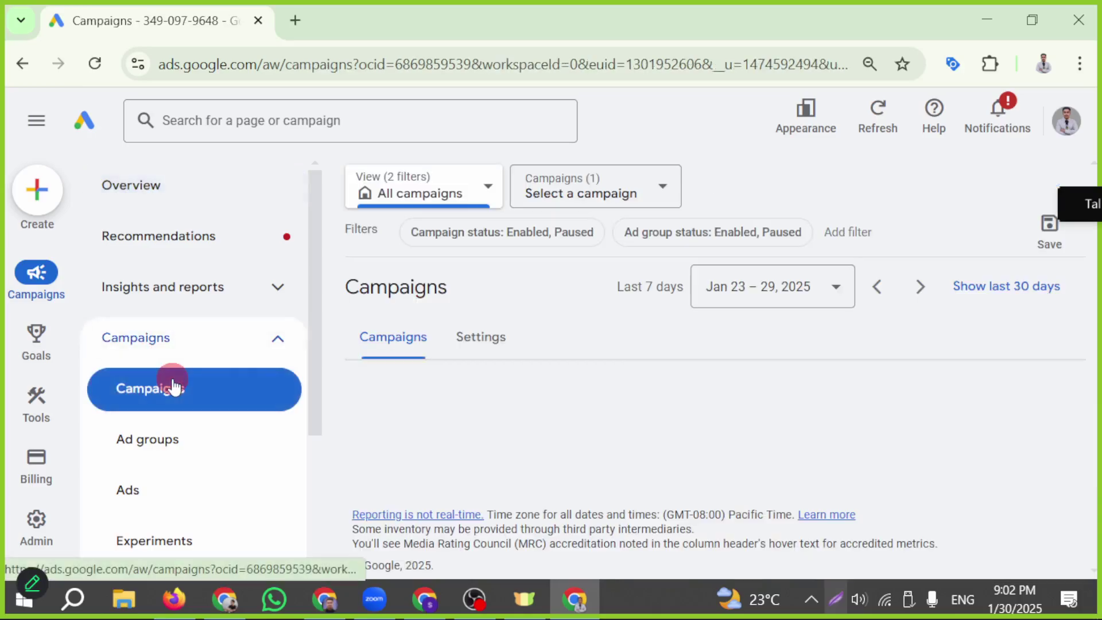
scroll(500, 431, down, 2)
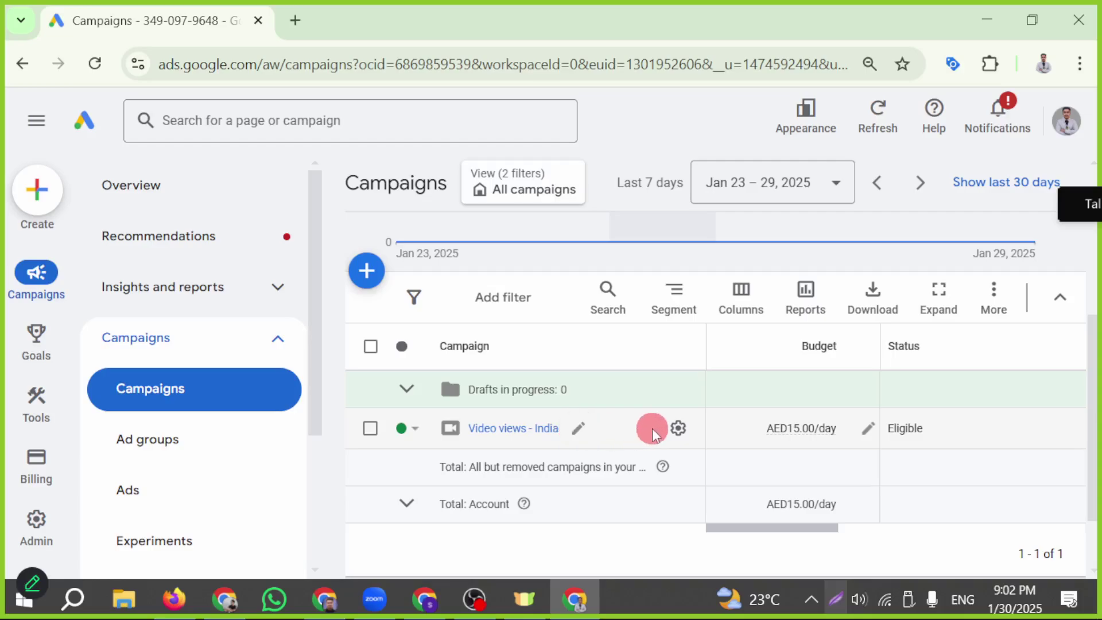
click(678, 429)
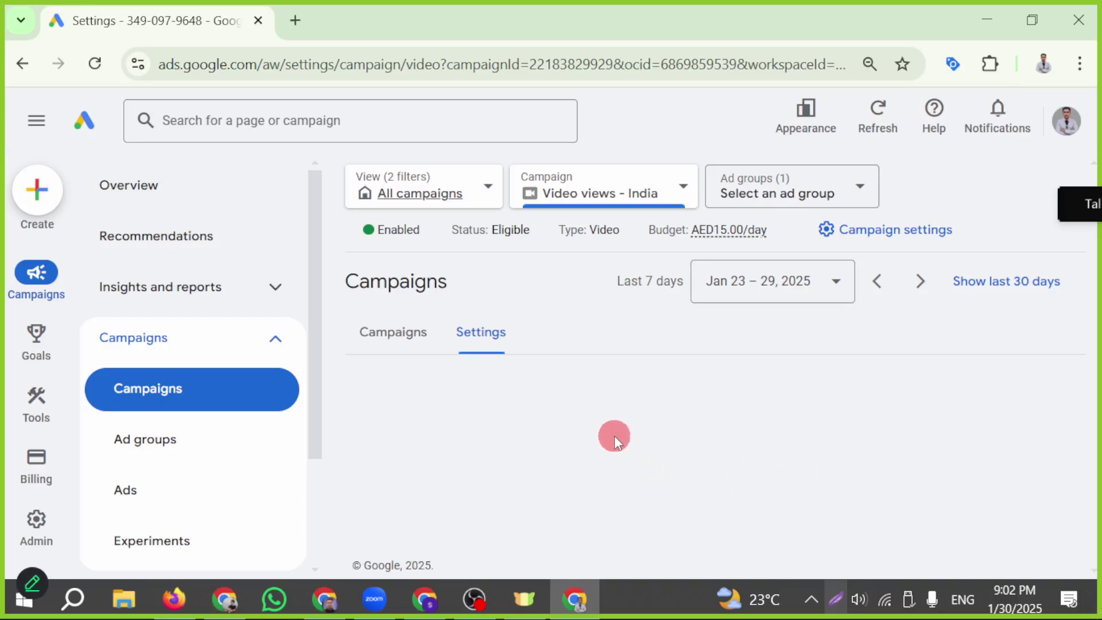
scroll(612, 464, up, 3)
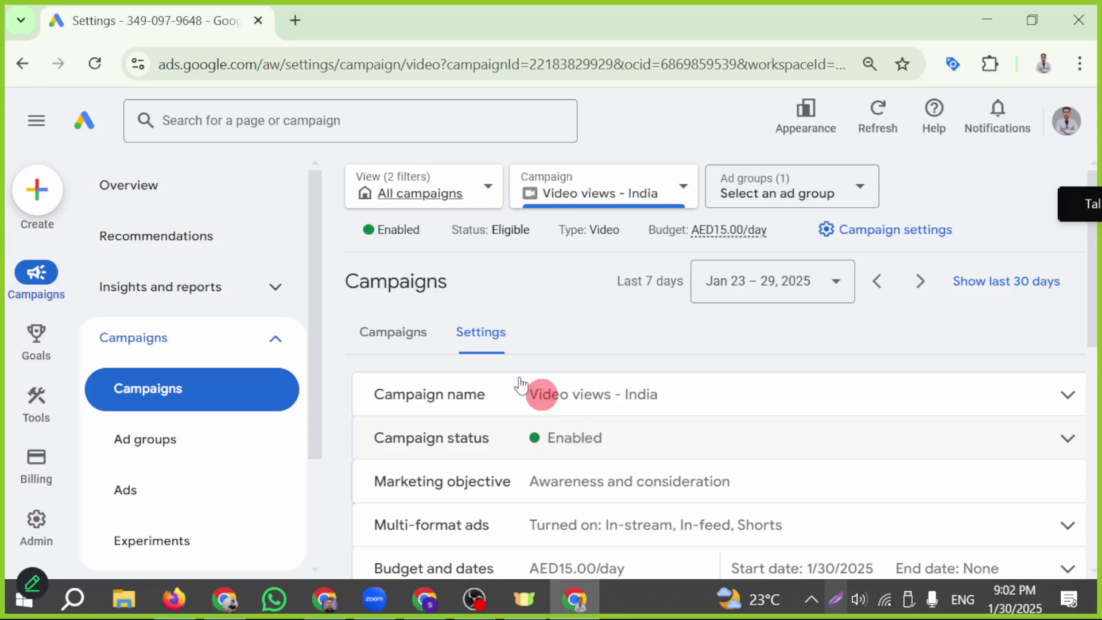
Return to the campaign table and set the status of Video views - India to Enable
click(383, 345)
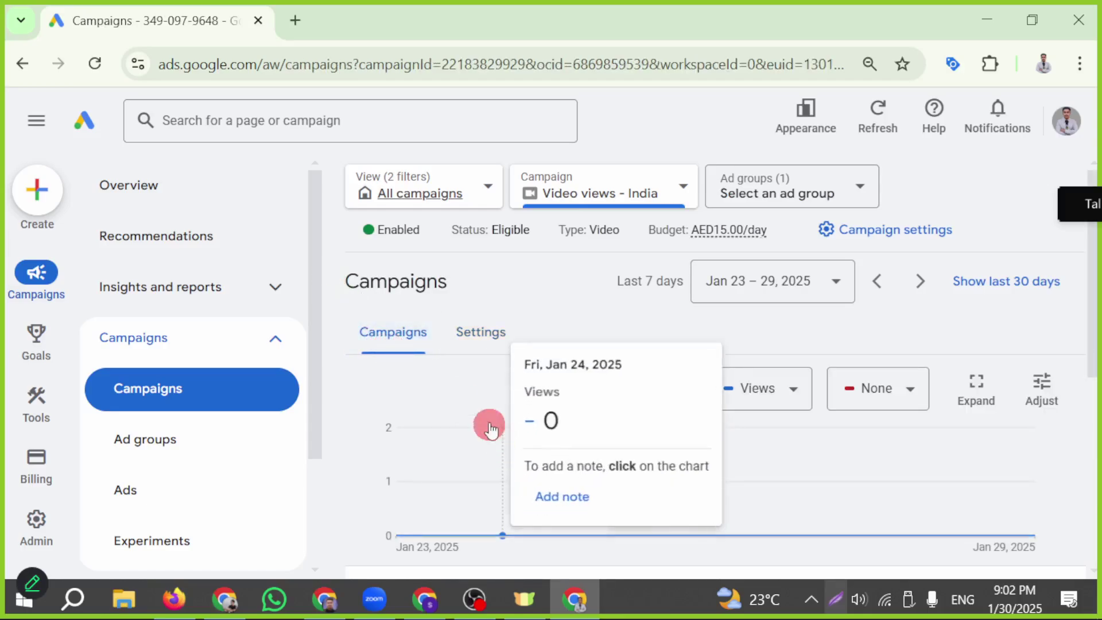
scroll(504, 367, down, 5)
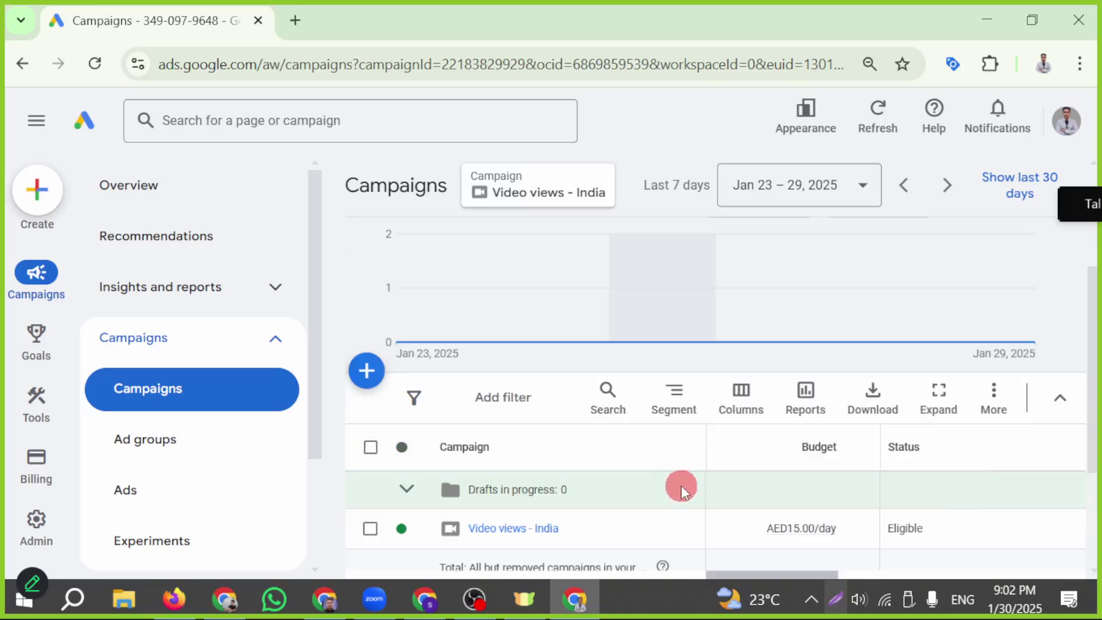
scroll(707, 469, down, 5)
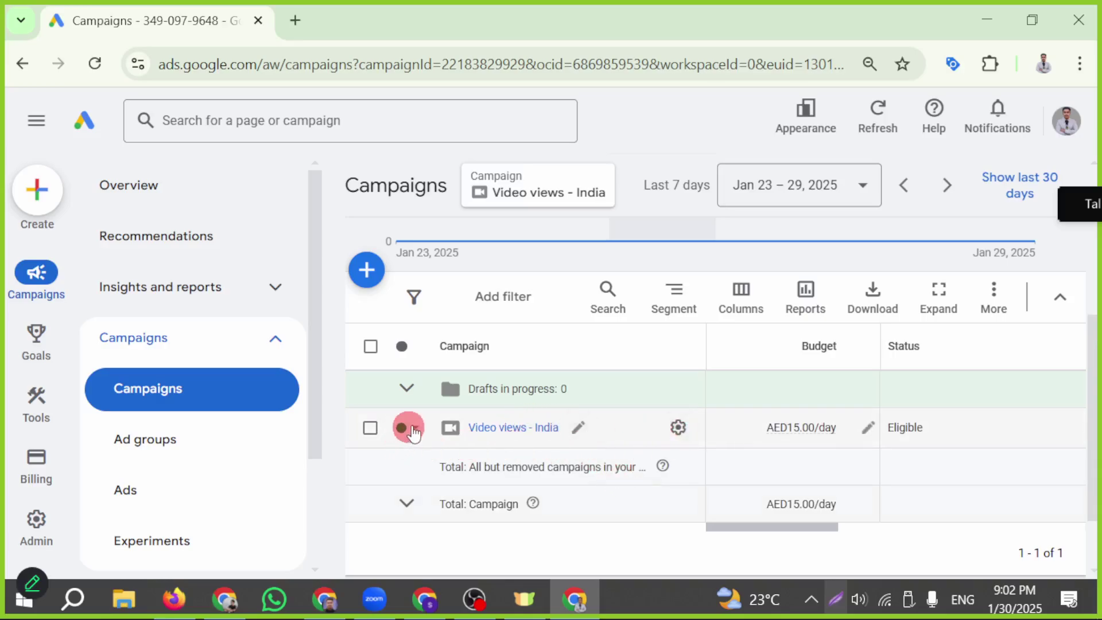
click(412, 431)
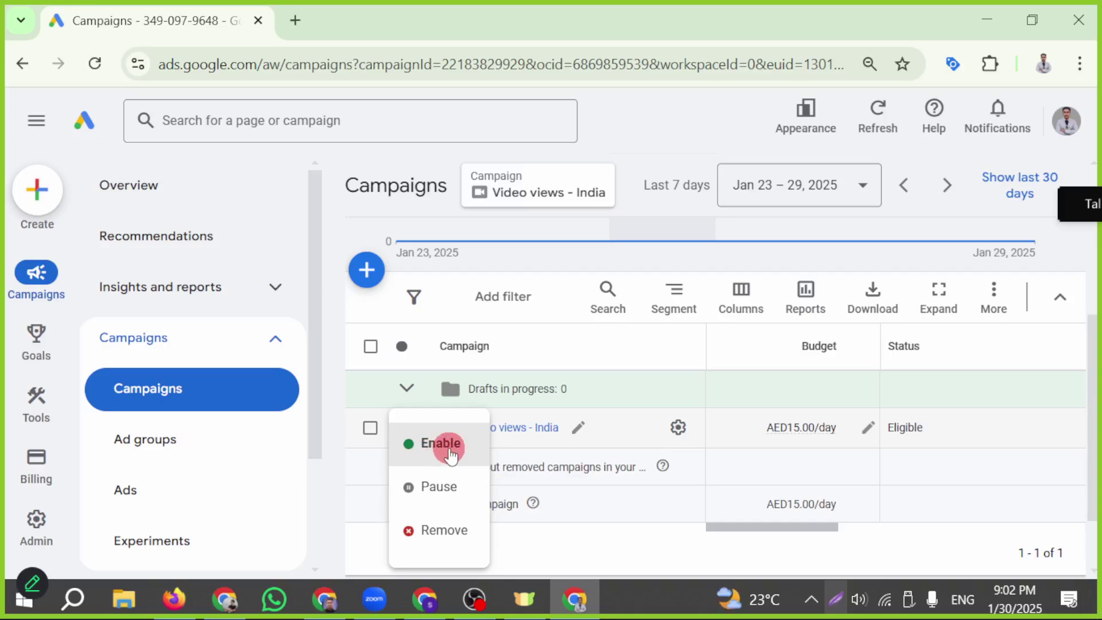
click(449, 450)
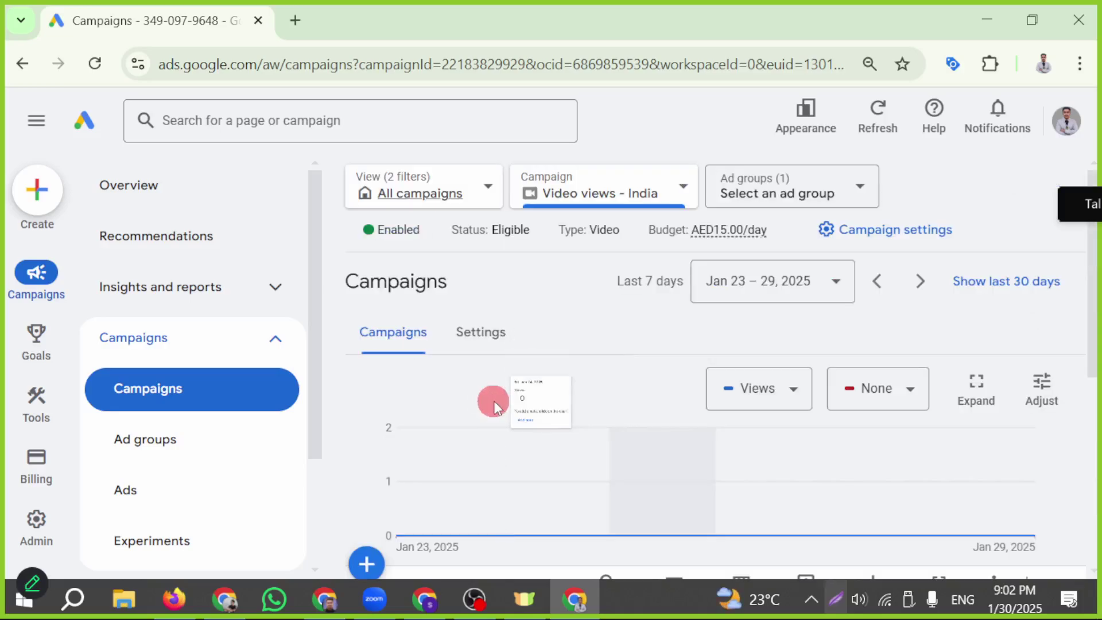
View the ad group Video views - 2025-01-30, and return to the table of all campaigns
click(723, 195)
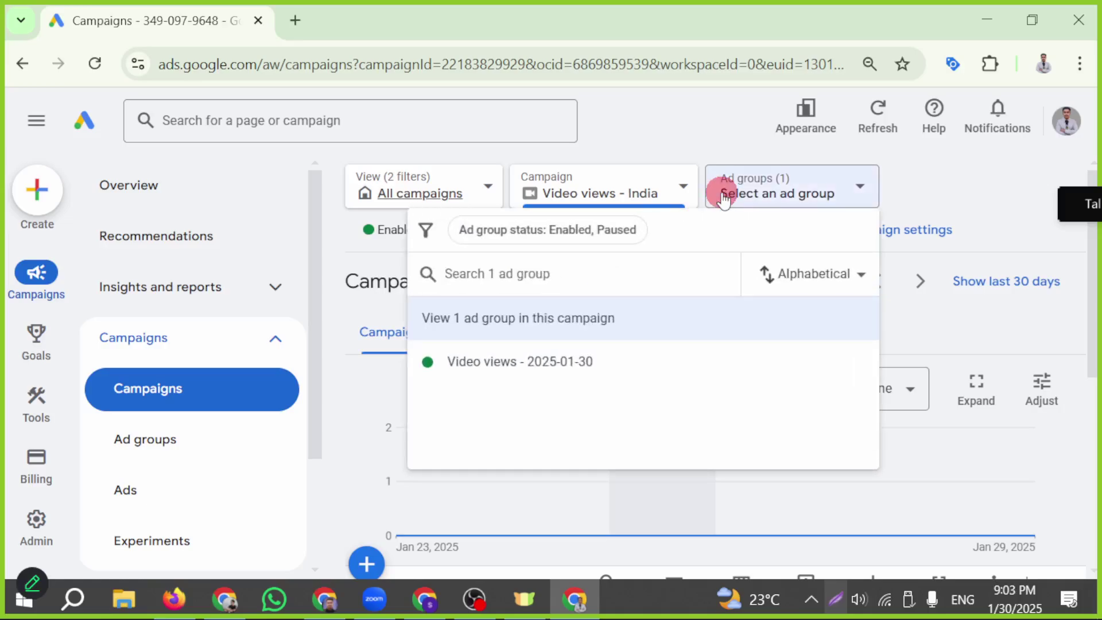
click(509, 362)
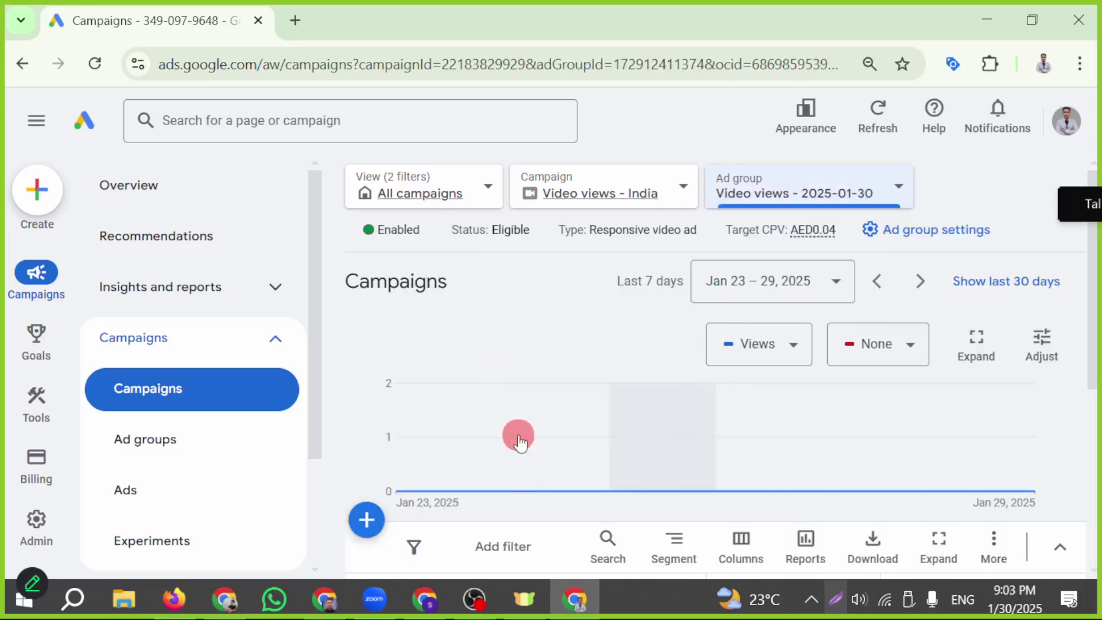
click(406, 201)
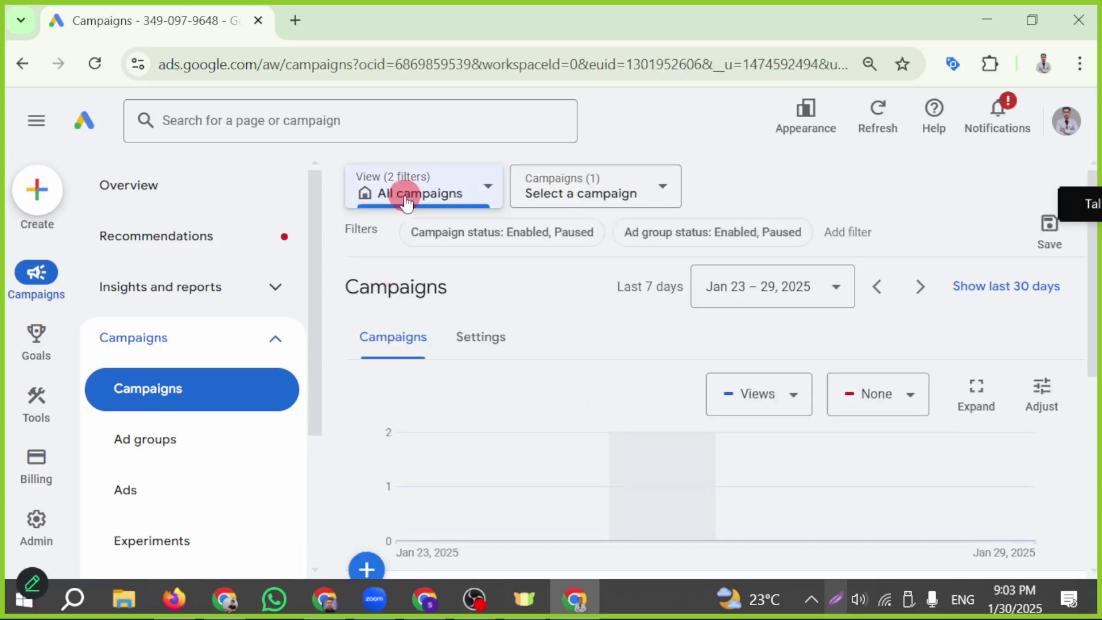
click(180, 347)
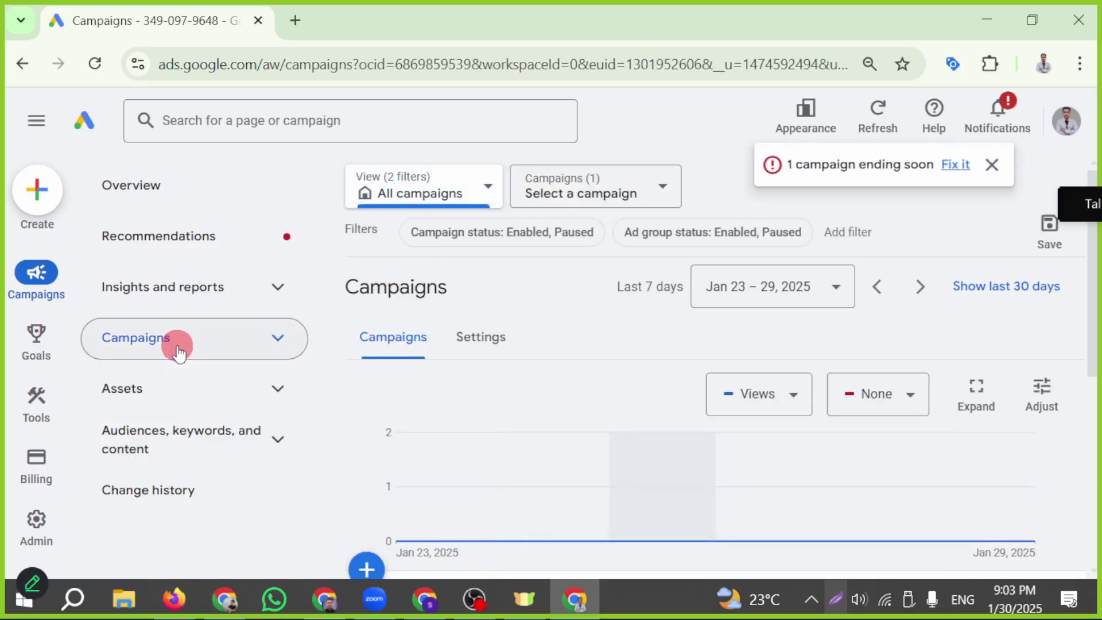
scroll(837, 396, down, 3)
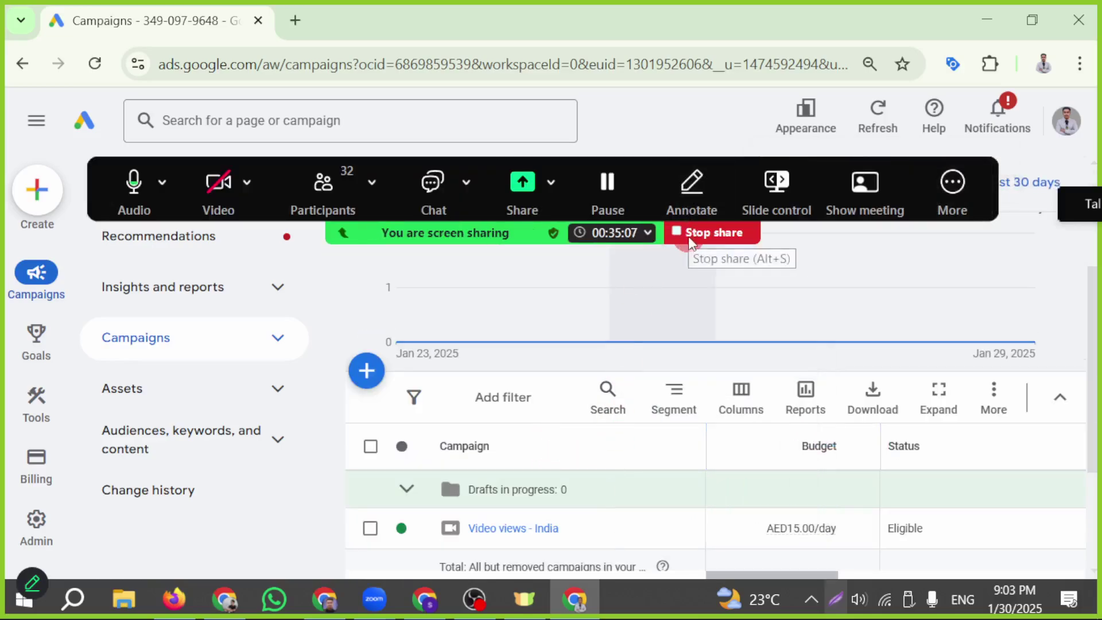
Stop the Zoom screen share and mute all participants, allowing them to unmute themselves
click(687, 237)
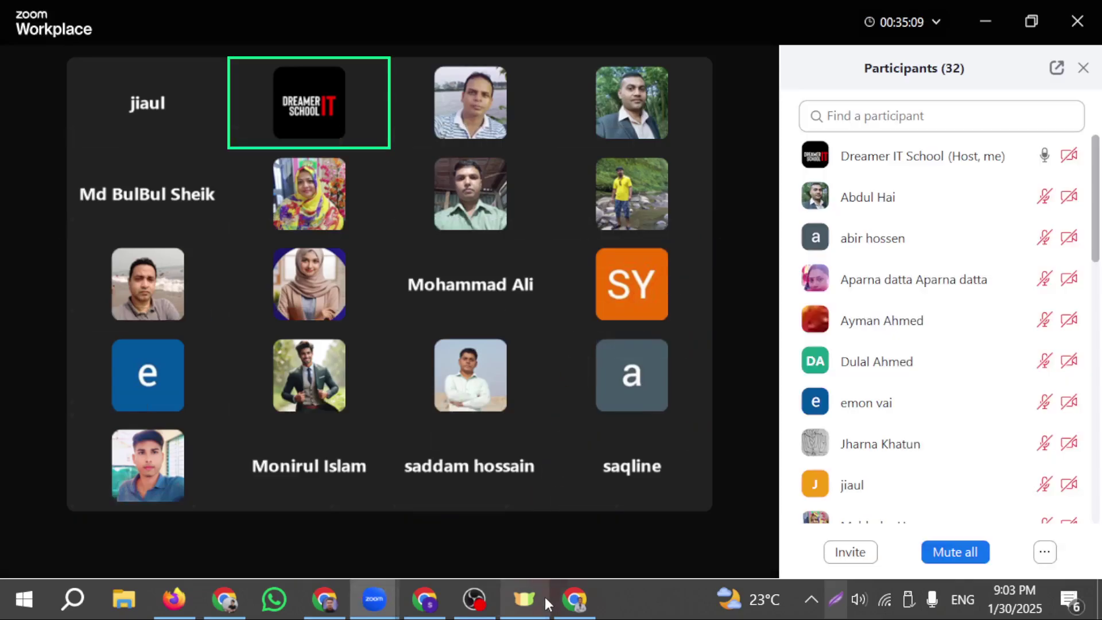
click(307, 548)
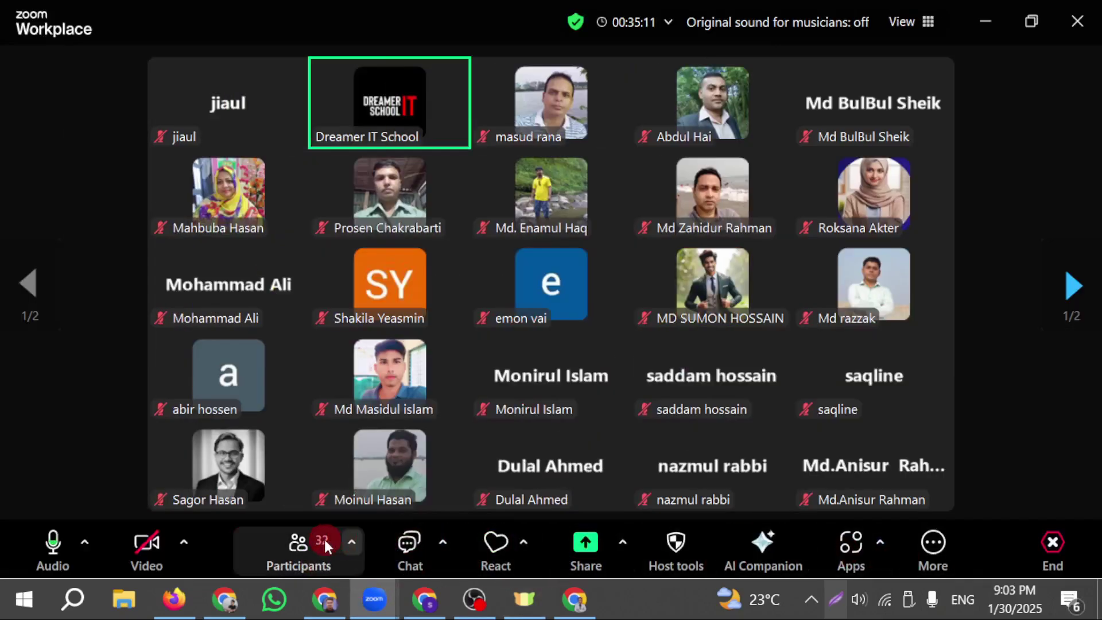
click(303, 548)
click(955, 552)
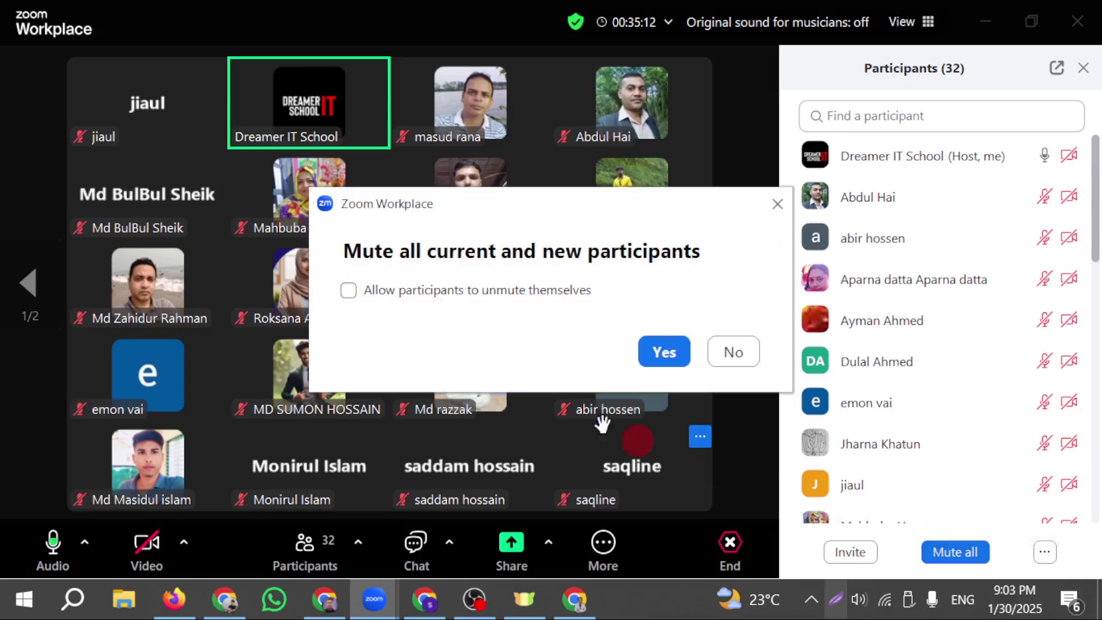
click(349, 289)
click(677, 353)
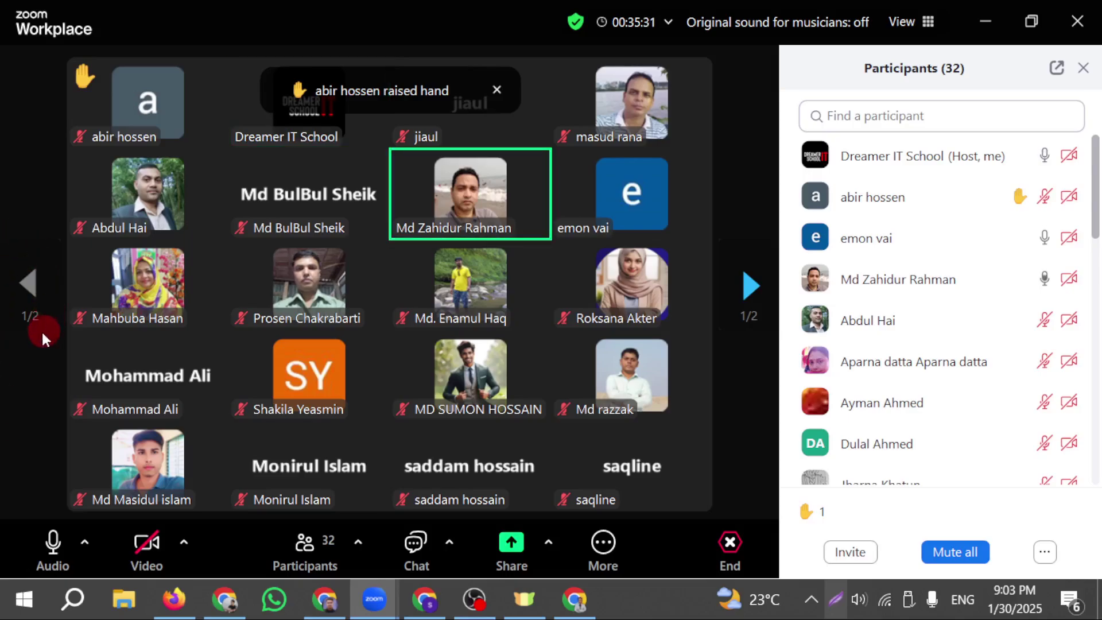
Look through both pages of the meeting's participant gallery
mouse_move(108, 424)
mouse_move(237, 369)
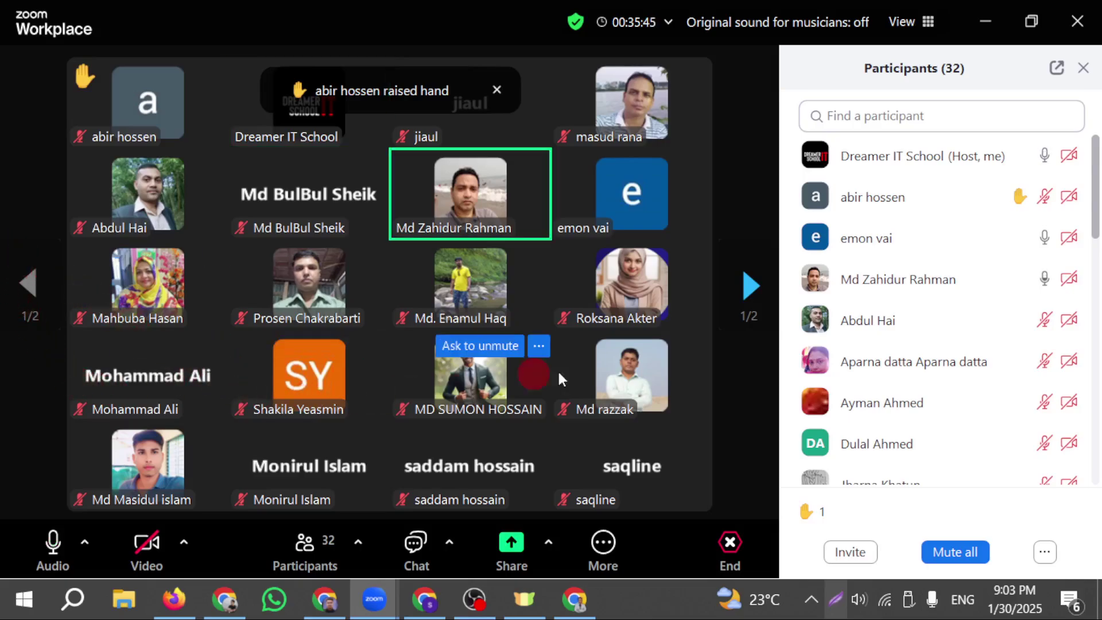
click(751, 287)
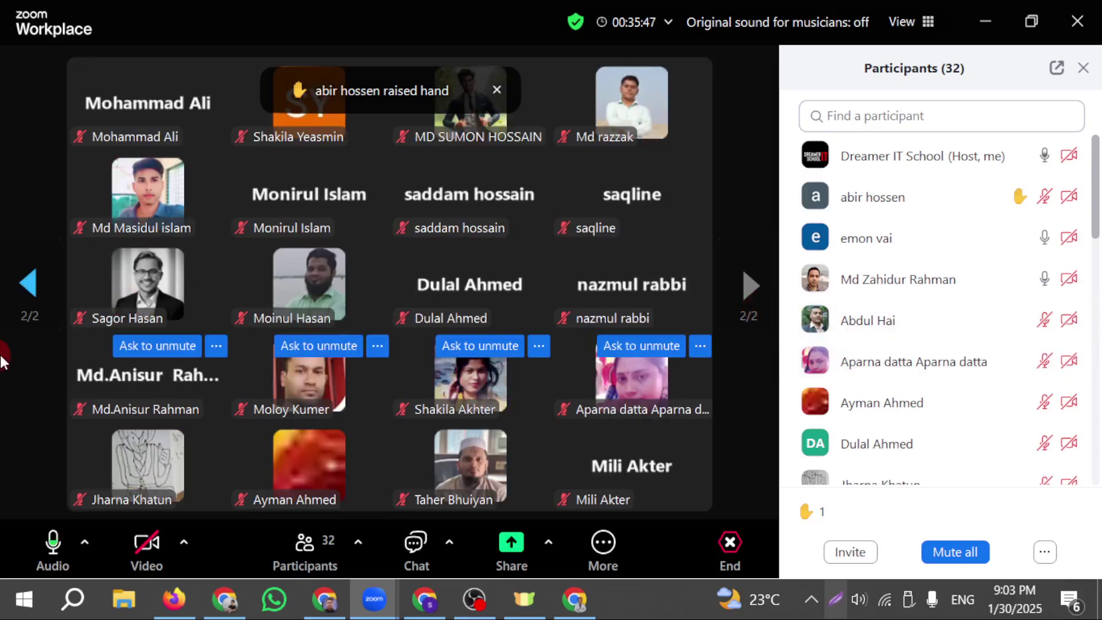
click(29, 282)
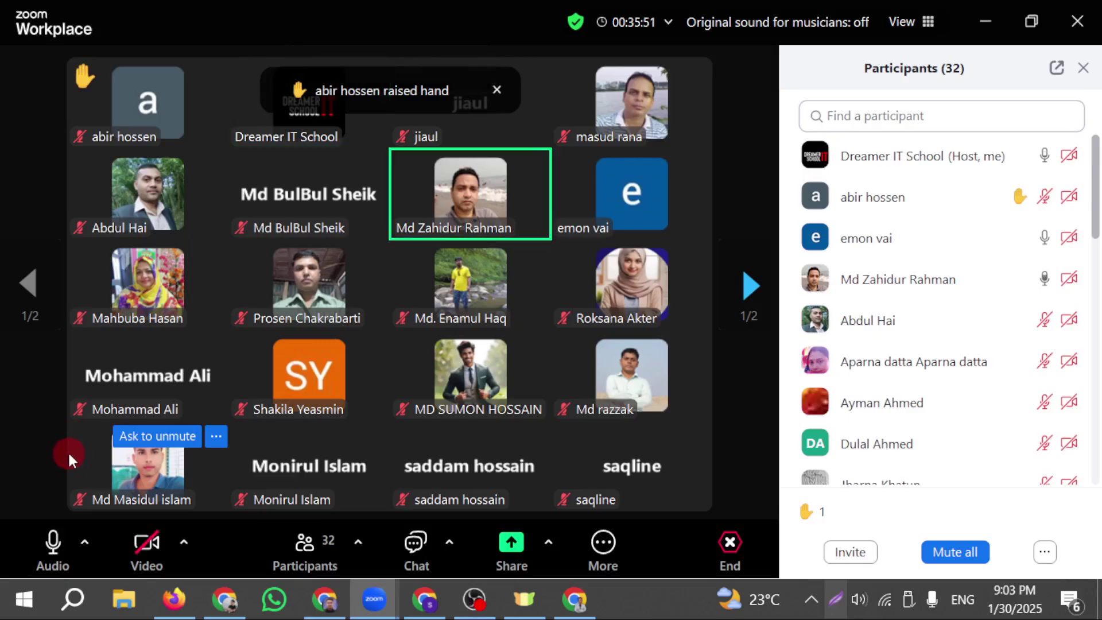
click(817, 359)
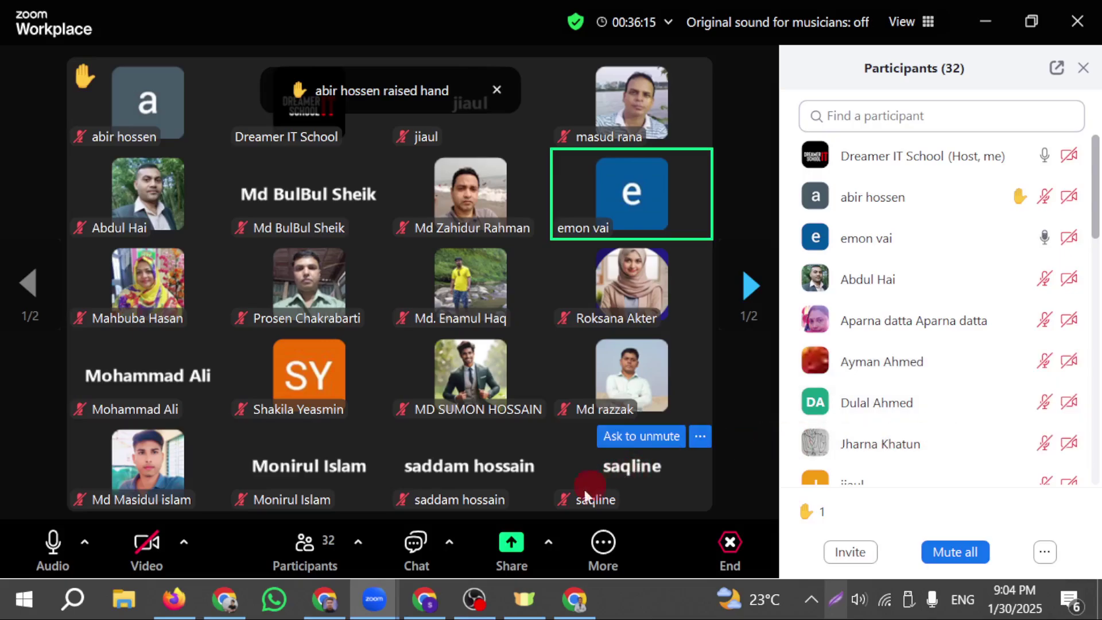
click(741, 313)
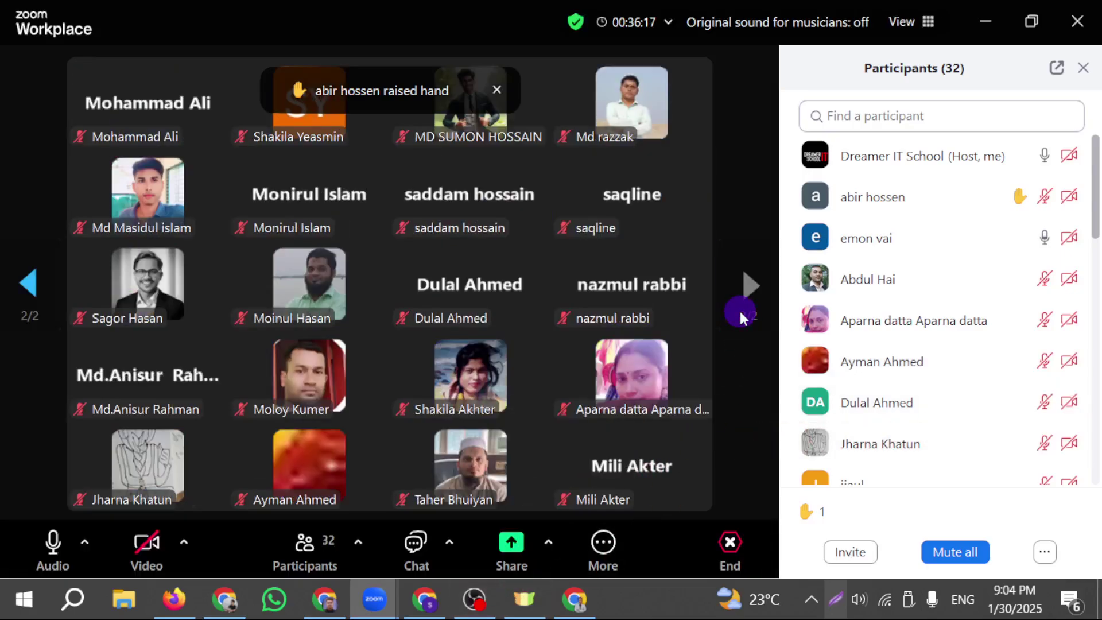
click(27, 282)
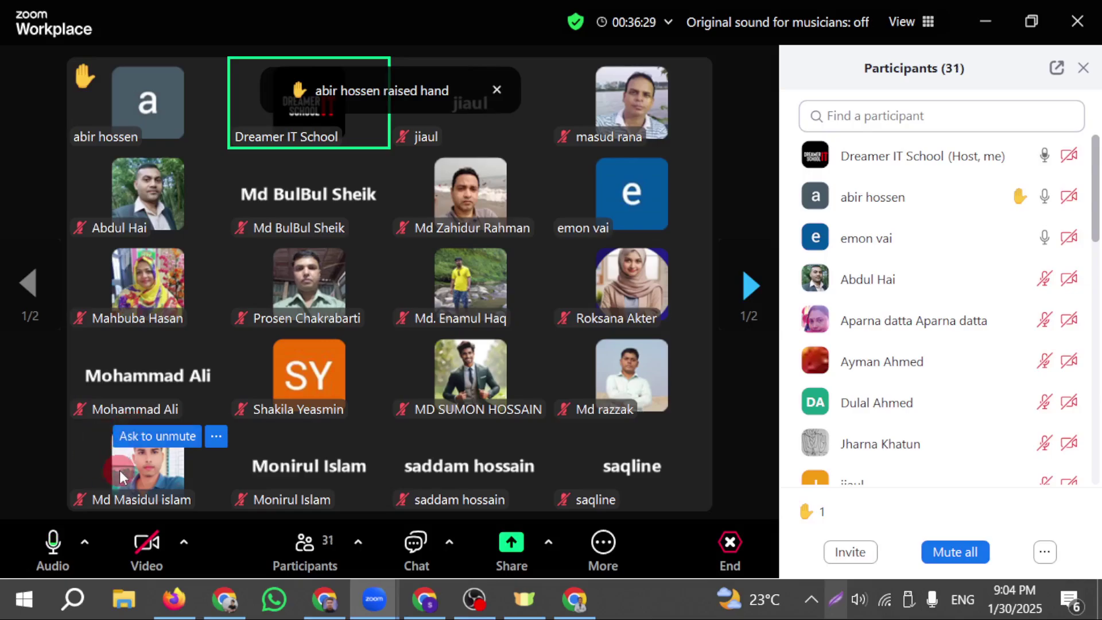
click(746, 290)
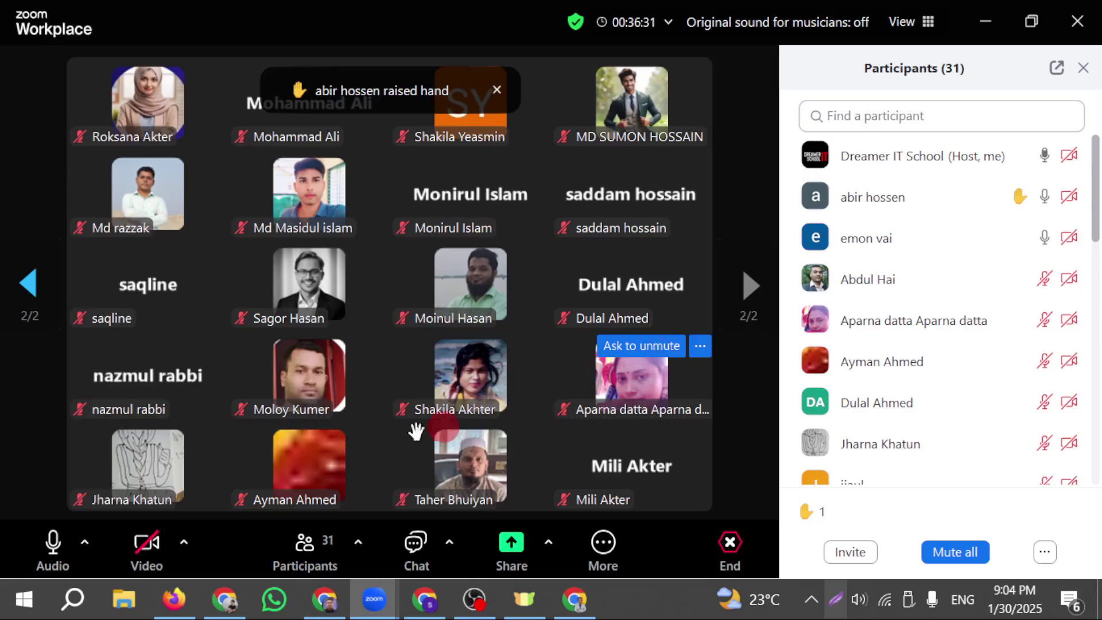
click(28, 282)
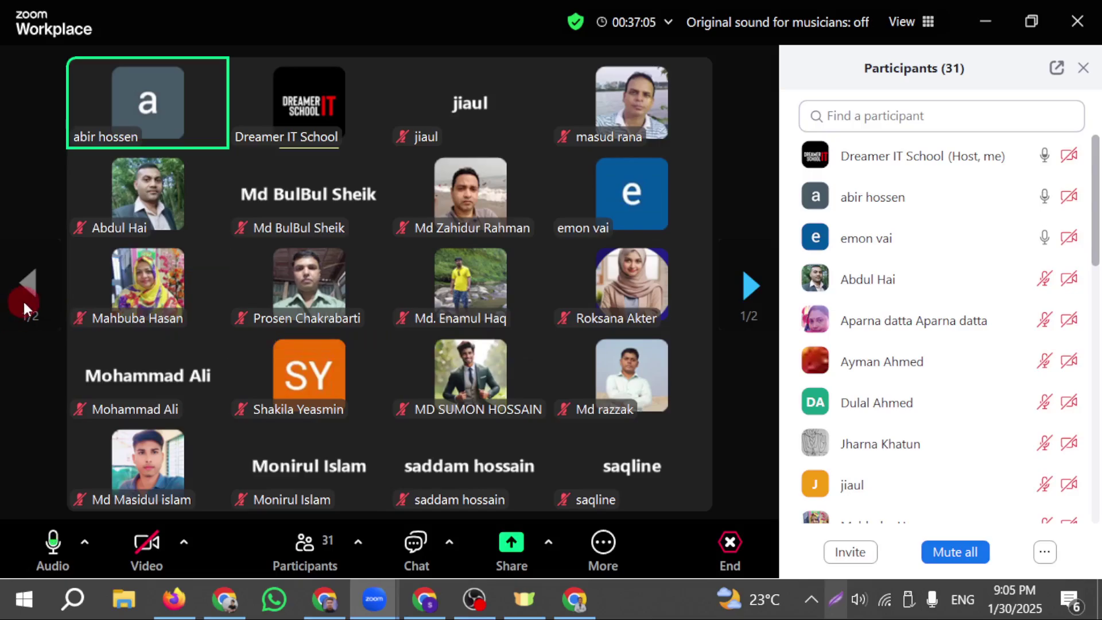
click(768, 305)
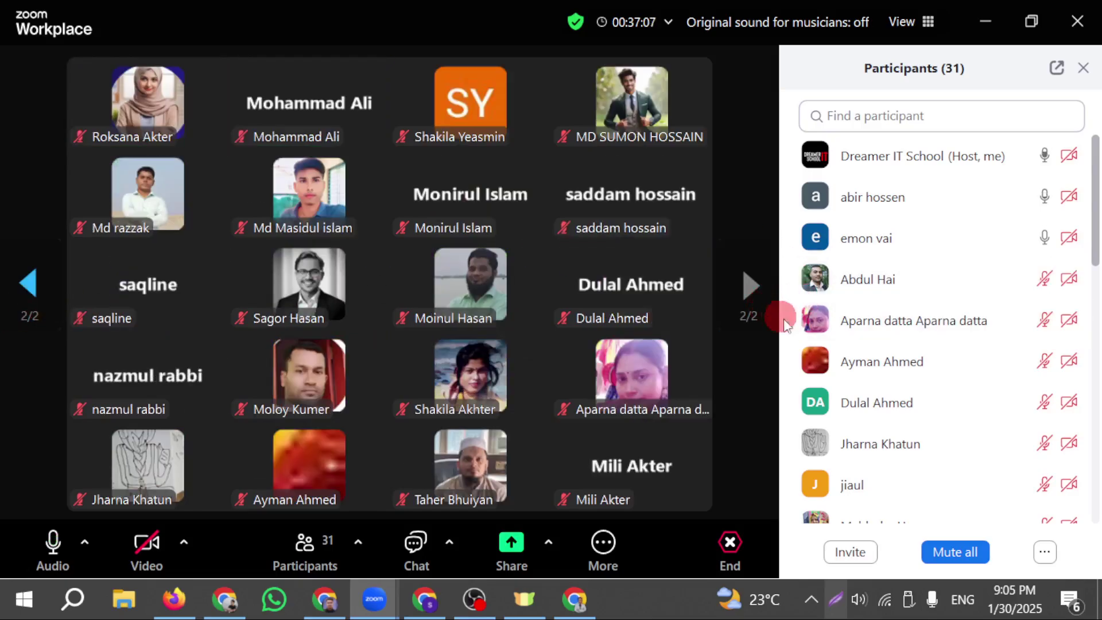
Look through the participants list and return to the first page of the gallery
click(1095, 350)
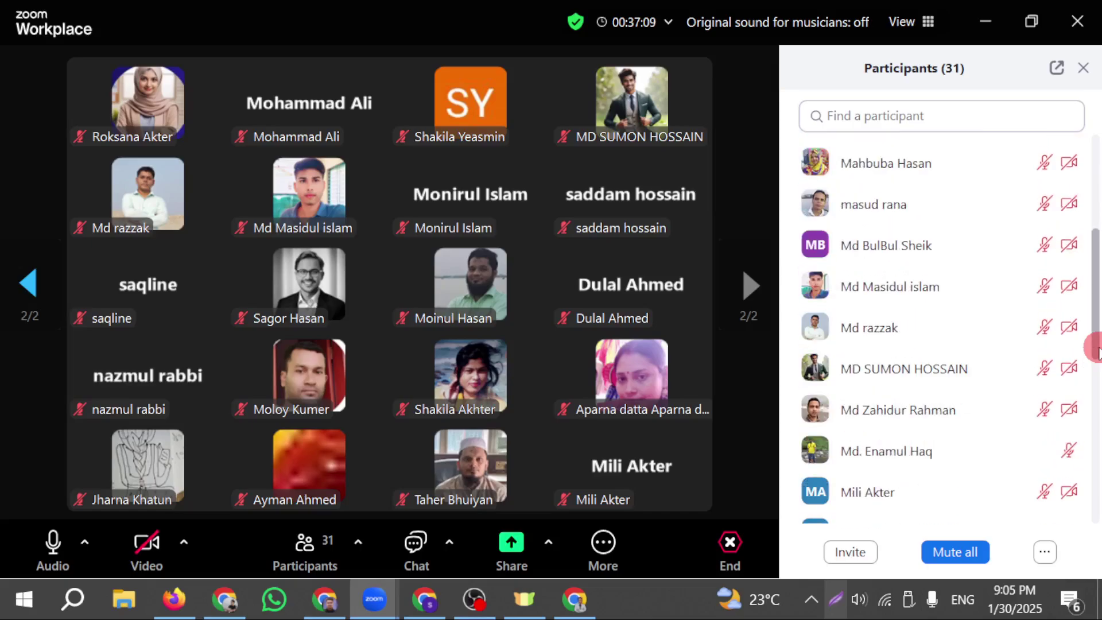
scroll(1098, 348, down, 7)
scroll(936, 445, up, 3)
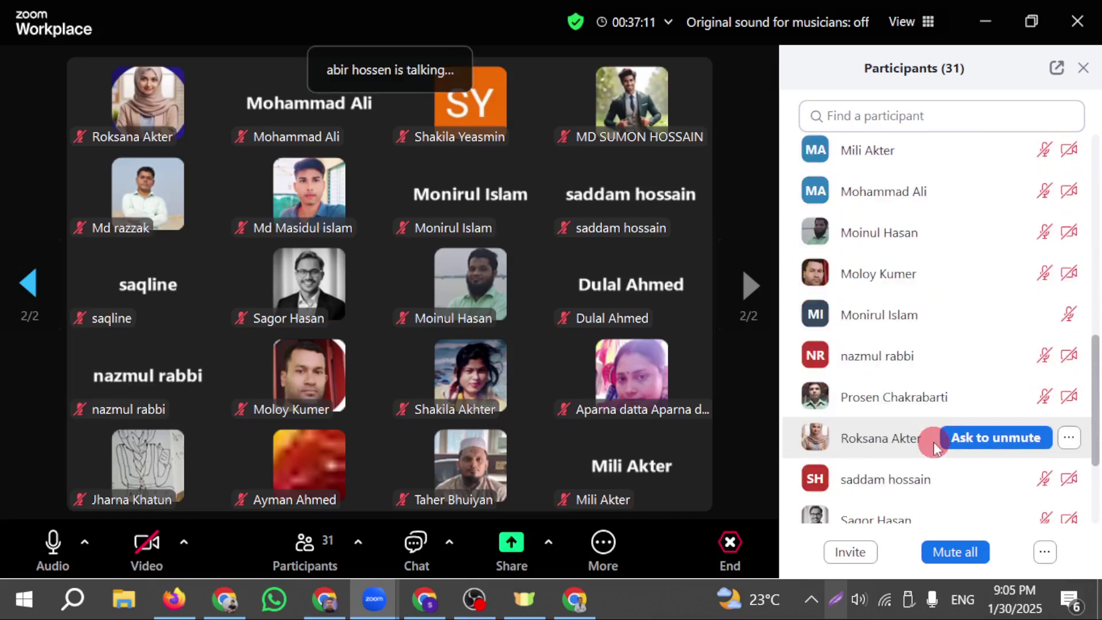
scroll(933, 442, up, 6)
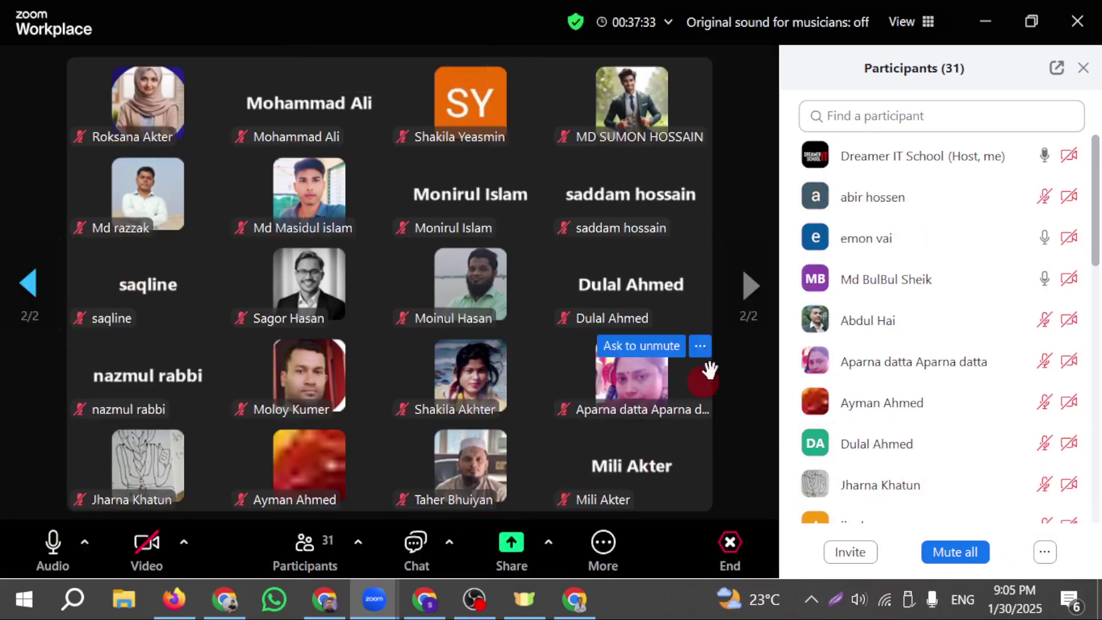
click(10, 326)
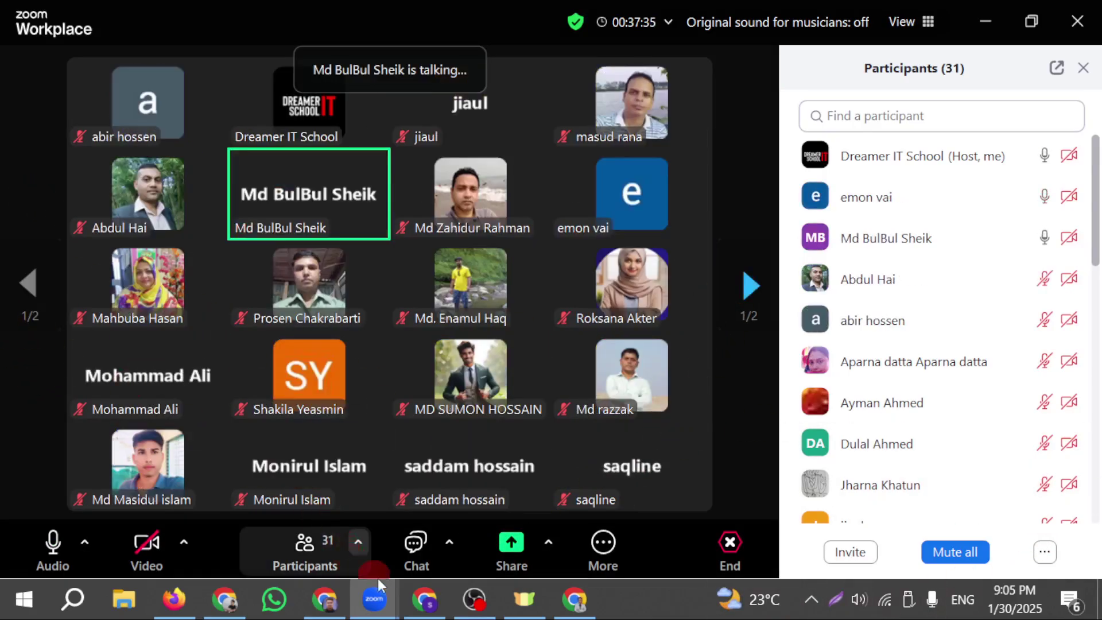